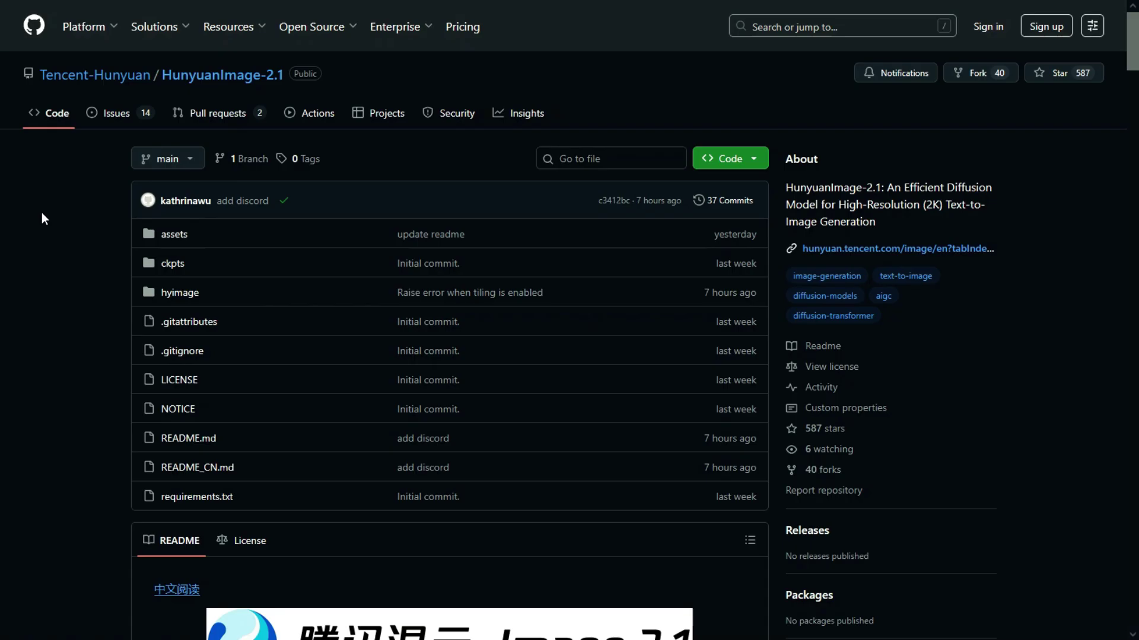
# Step: Examine the HunyuanImage-2.1 repository README, including its latest updates, introduction, key features and system requirements
pyautogui.scroll(-5, 41, 213)
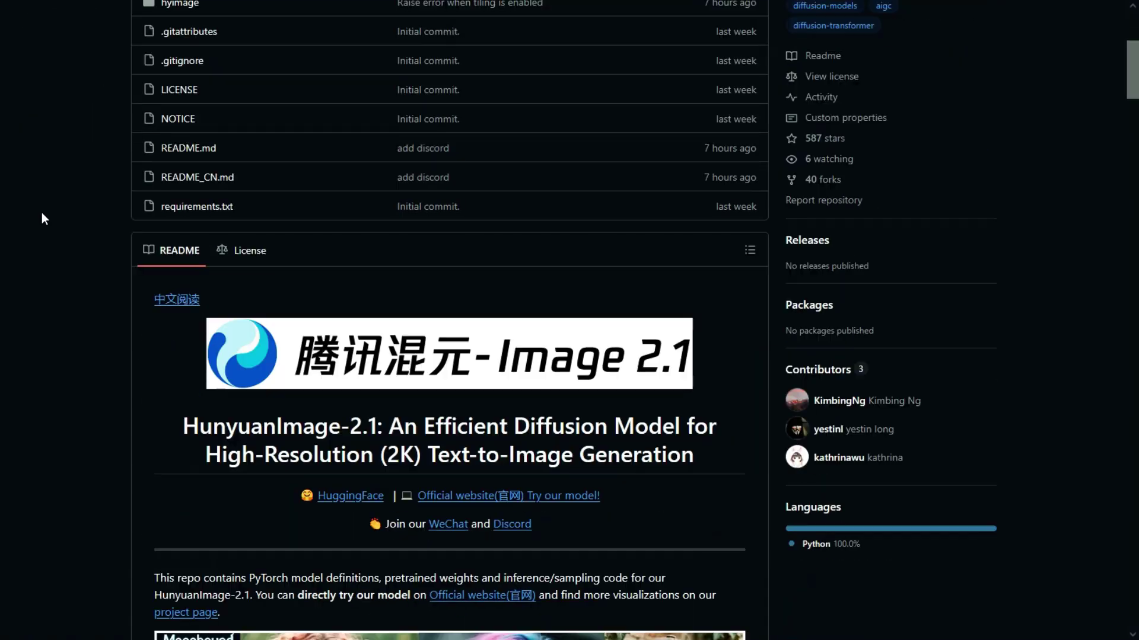
pyautogui.scroll(2, 42, 213)
pyautogui.scroll(-3, 42, 212)
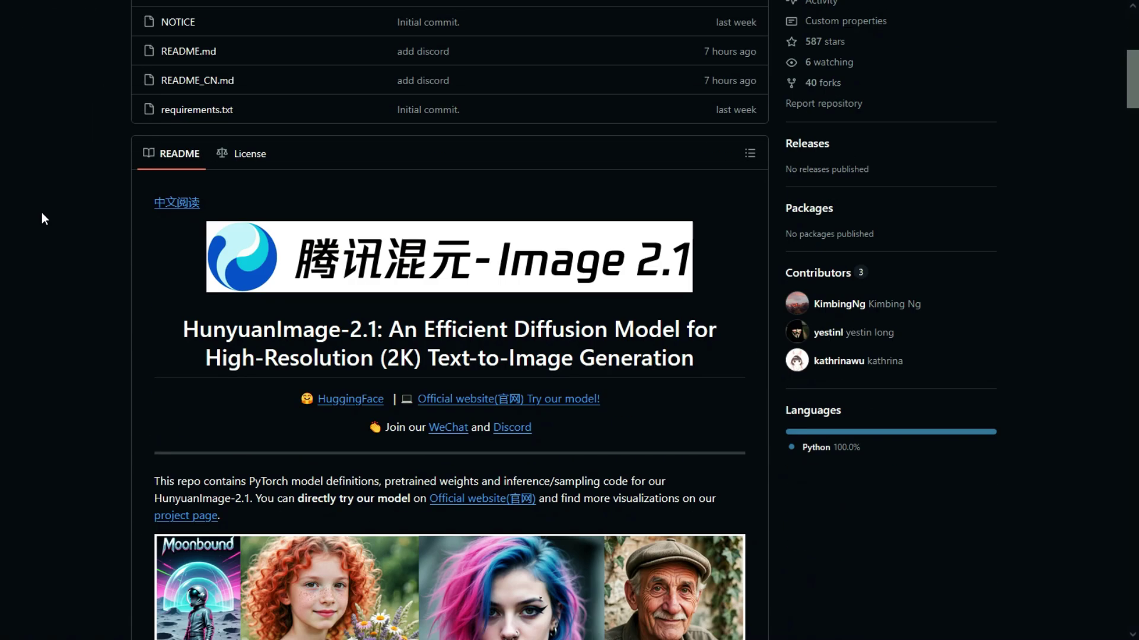
pyautogui.scroll(-2, 42, 219)
pyautogui.scroll(-2, 41, 219)
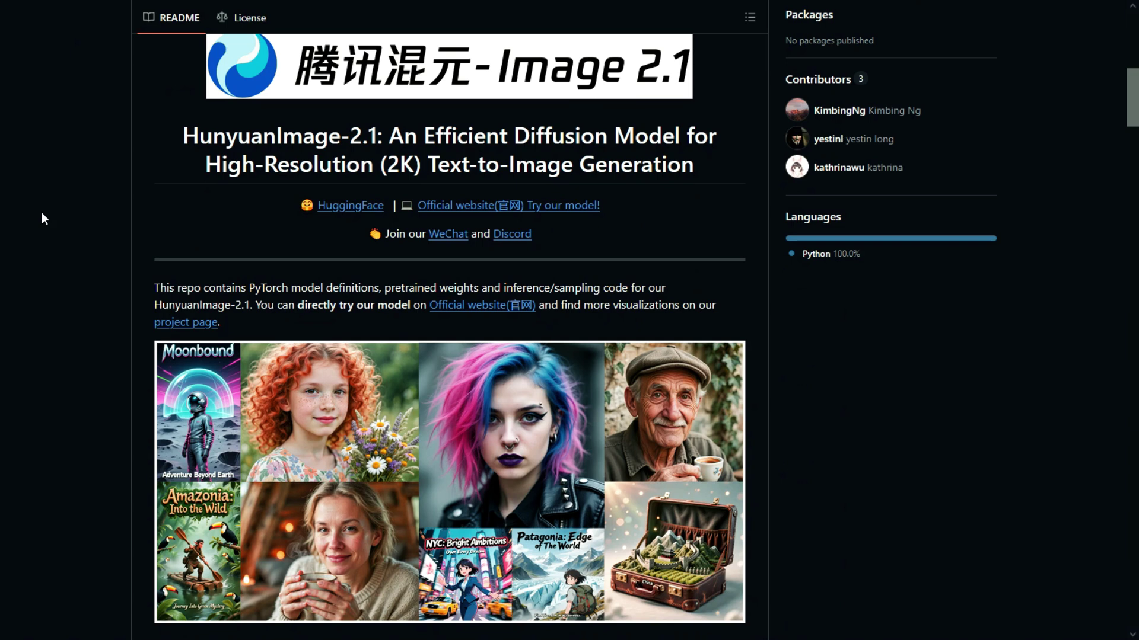
pyautogui.scroll(-3, 42, 214)
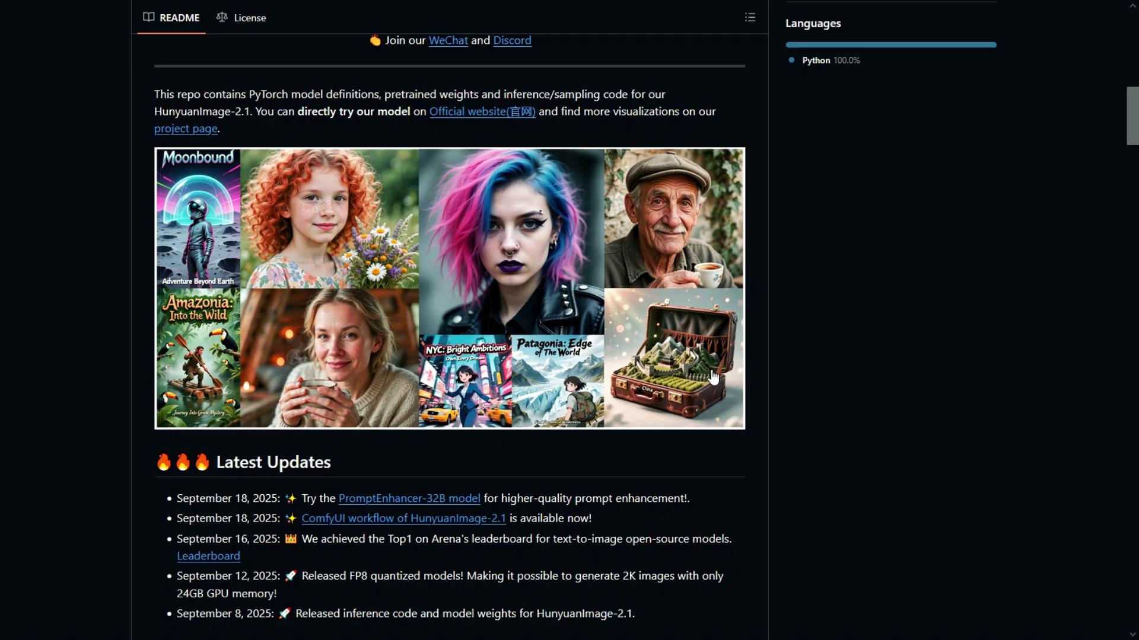
pyautogui.scroll(-3, 729, 418)
pyautogui.scroll(-3, 727, 415)
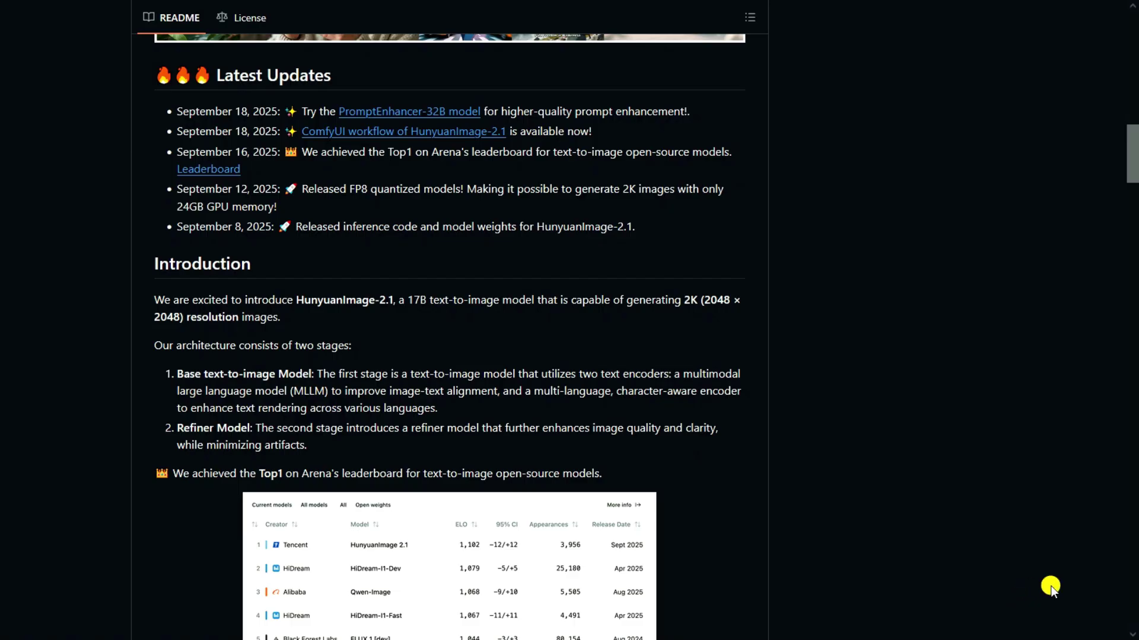
pyautogui.scroll(-8, 1050, 587)
pyautogui.scroll(-2, 349, 391)
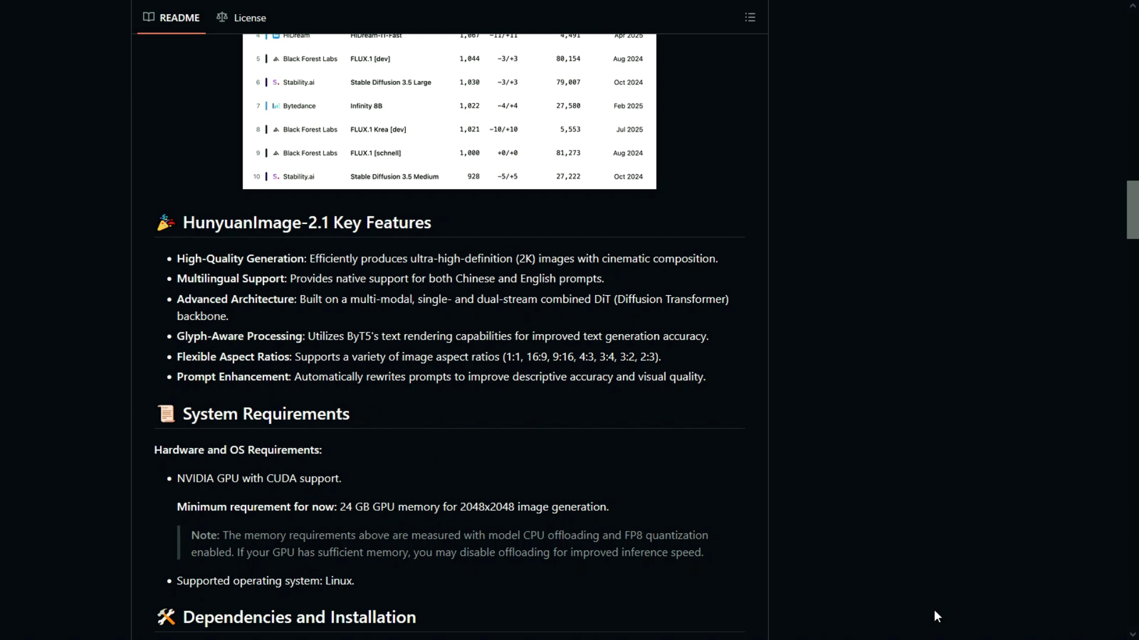
# Step: Browse the sample images and their prompts on the Tencent Hunyuan image model page
pyautogui.click(1020, 597)
pyautogui.click(1057, 590)
pyautogui.scroll(15, 714, 377)
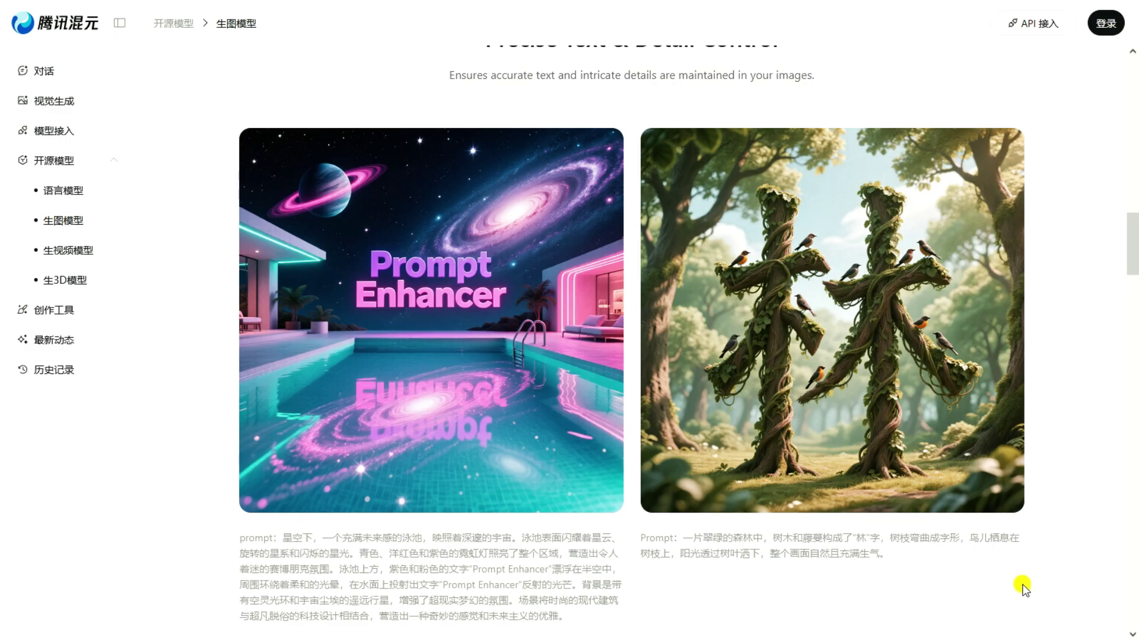
# Step: Switch to ComfyUI and inspect the Fast Groups Bypasser node in the Hunyuan Image 2.1 workflow
pyautogui.hotkey('alt', 'Tab')
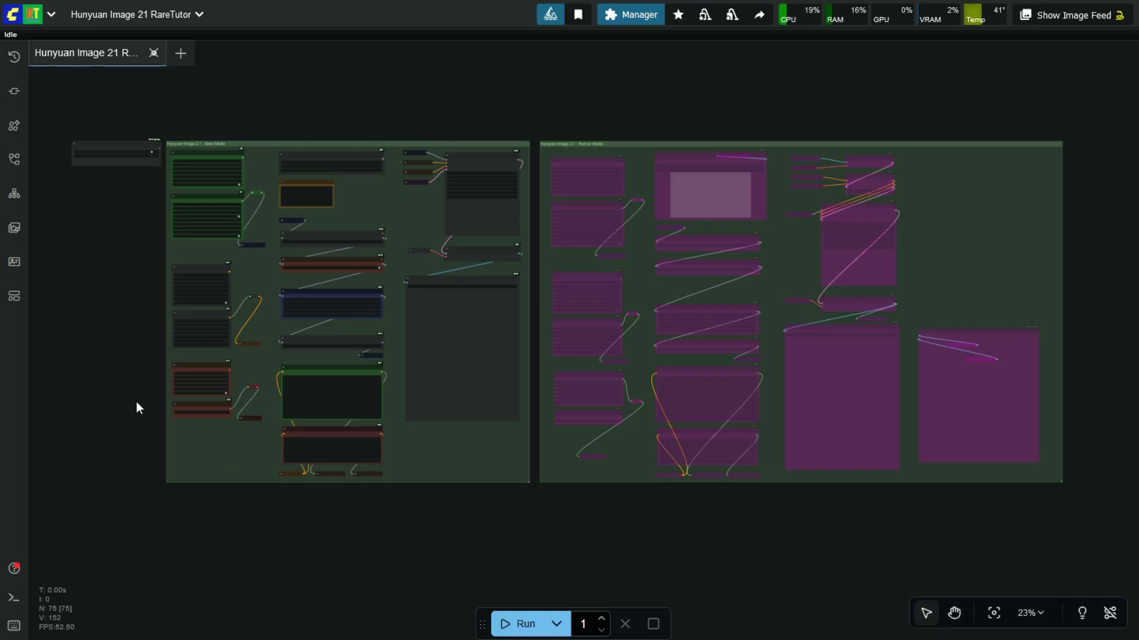
pyautogui.scroll(13, 91, 108)
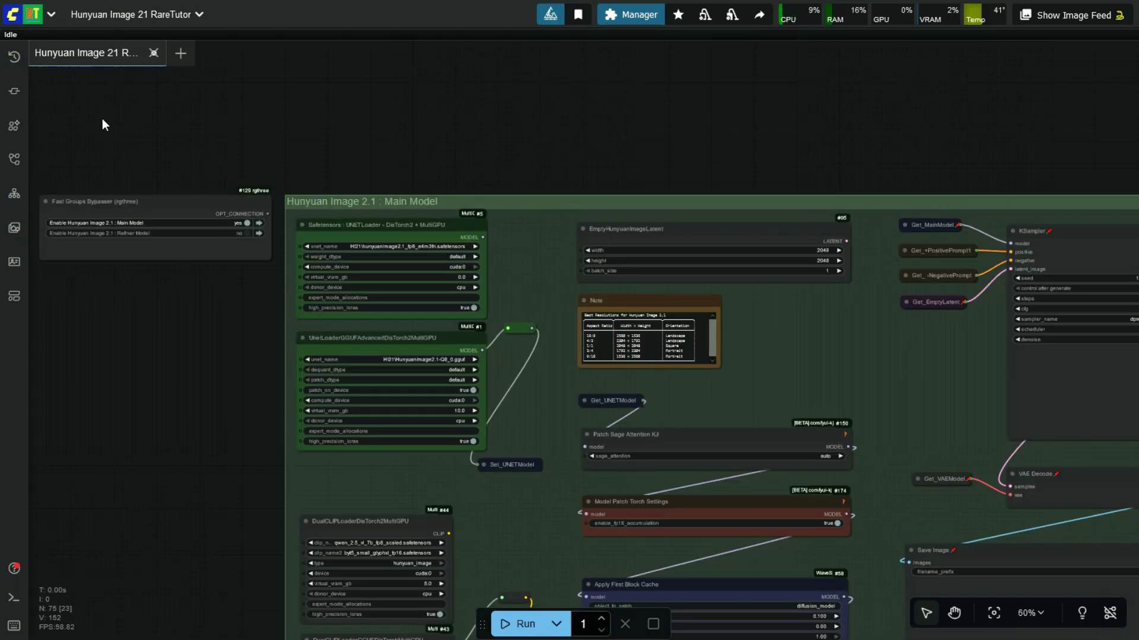
pyautogui.moveTo(166, 158); pyautogui.dragTo(344, 159)
pyautogui.scroll(6, 351, 187)
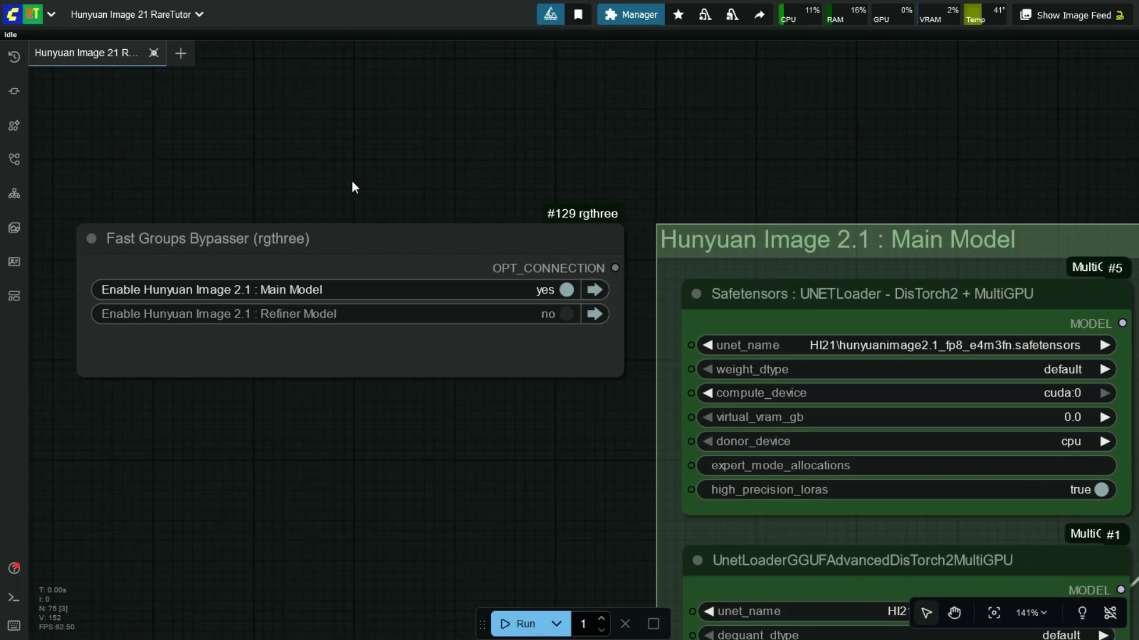
pyautogui.click(994, 612)
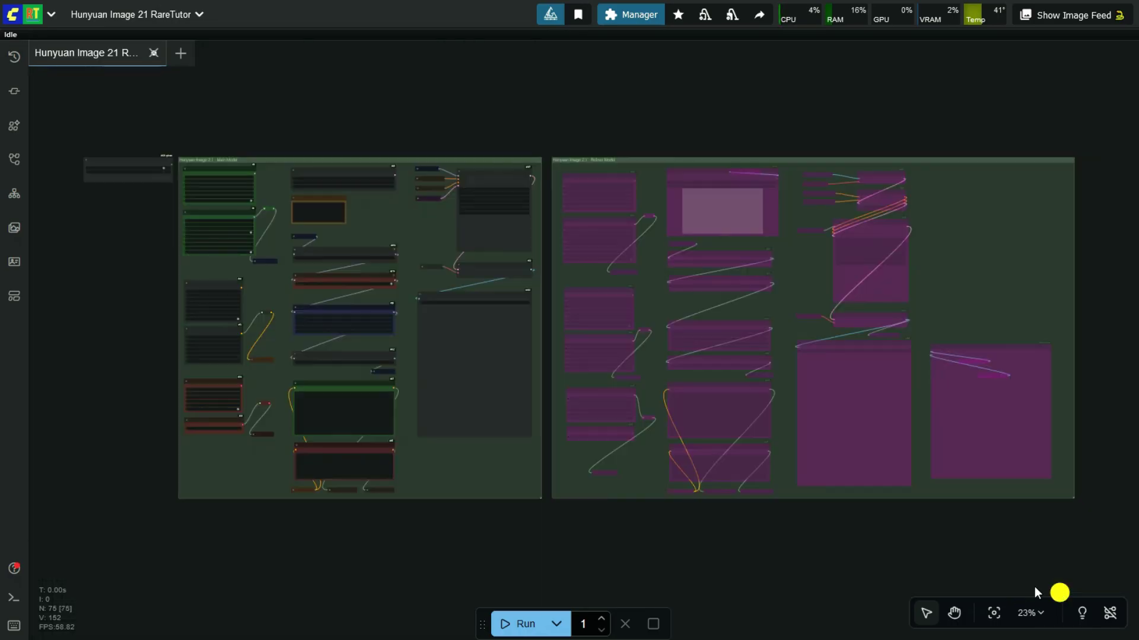
# Step: Bypass the Main Model group through the Fast Groups Bypasser node and enable it again
pyautogui.scroll(7, 261, 145)
pyautogui.scroll(-15, 238, 154)
pyautogui.click(218, 160)
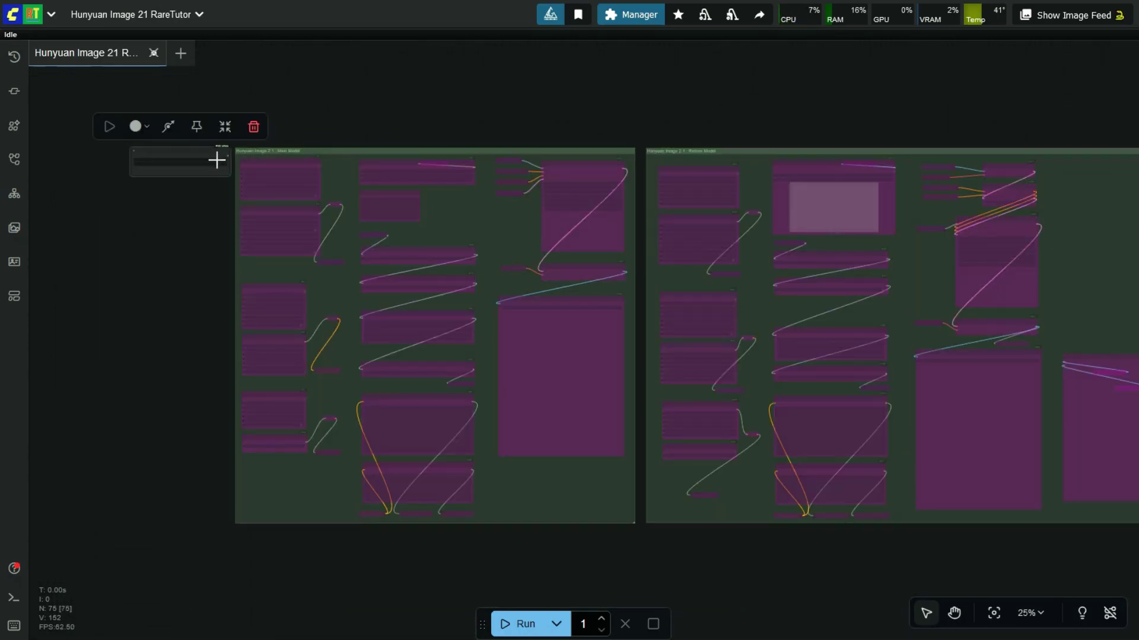
pyautogui.scroll(10, 196, 202)
pyautogui.scroll(-5, 113, 237)
pyautogui.hscroll(5, 925, 171)
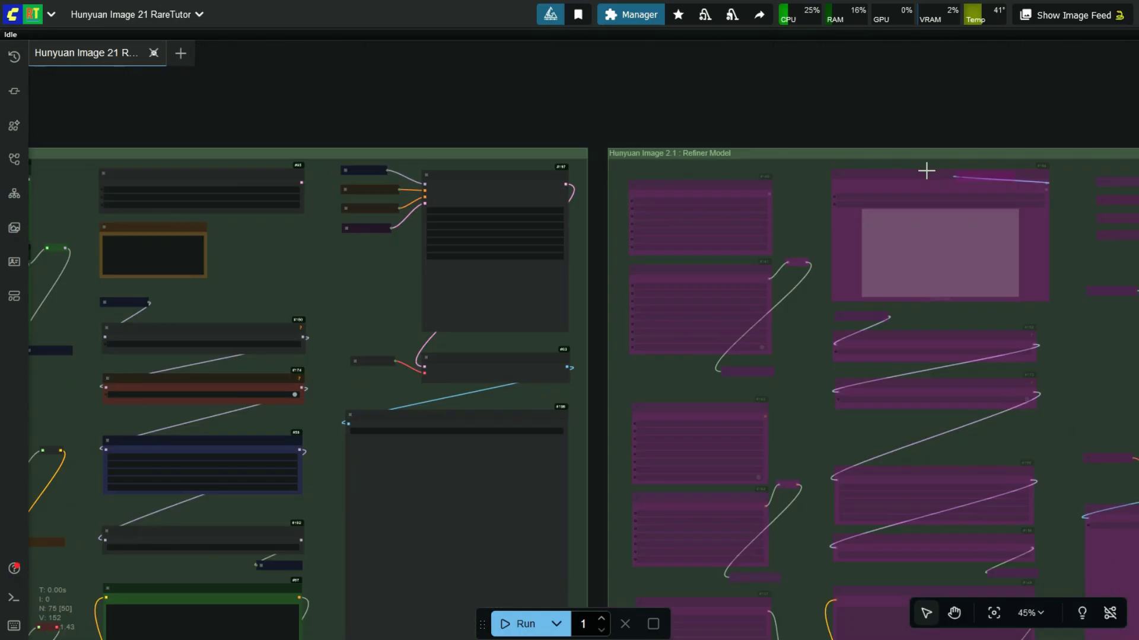
# Step: Inspect the Safetensors and GGUF UNETLoader nodes in the Main Model group
pyautogui.scroll(-12, 660, 232)
pyautogui.press('.')
pyautogui.moveTo(936, 95); pyautogui.dragTo(632, 134)
pyautogui.scroll(2, 632, 134)
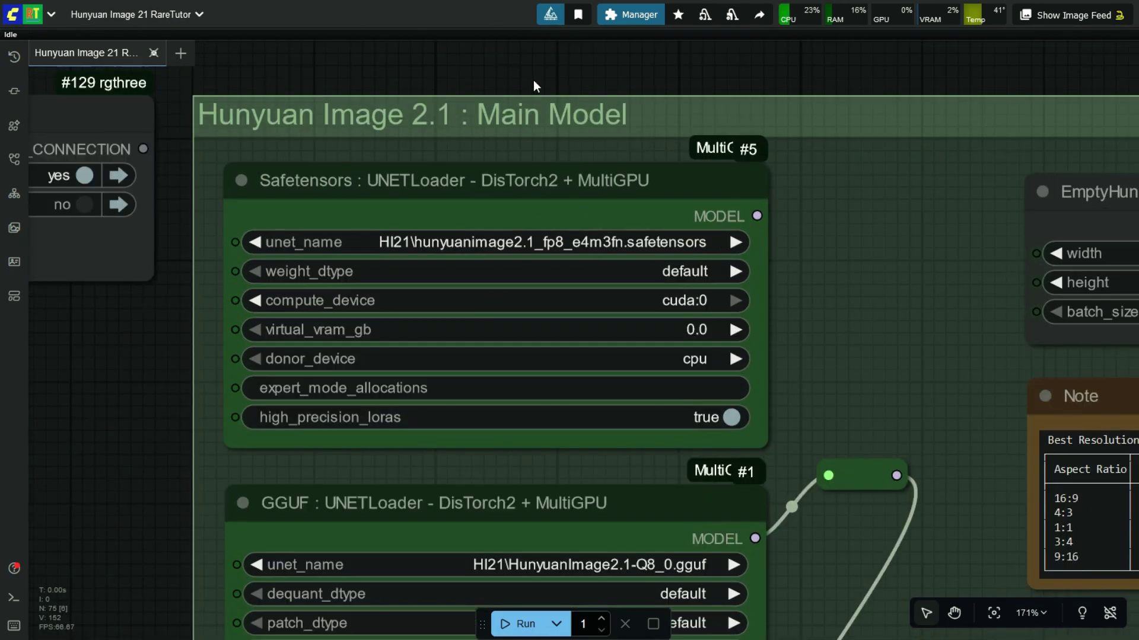
pyautogui.scroll(-1, 531, 83)
pyautogui.scroll(-2, 178, 433)
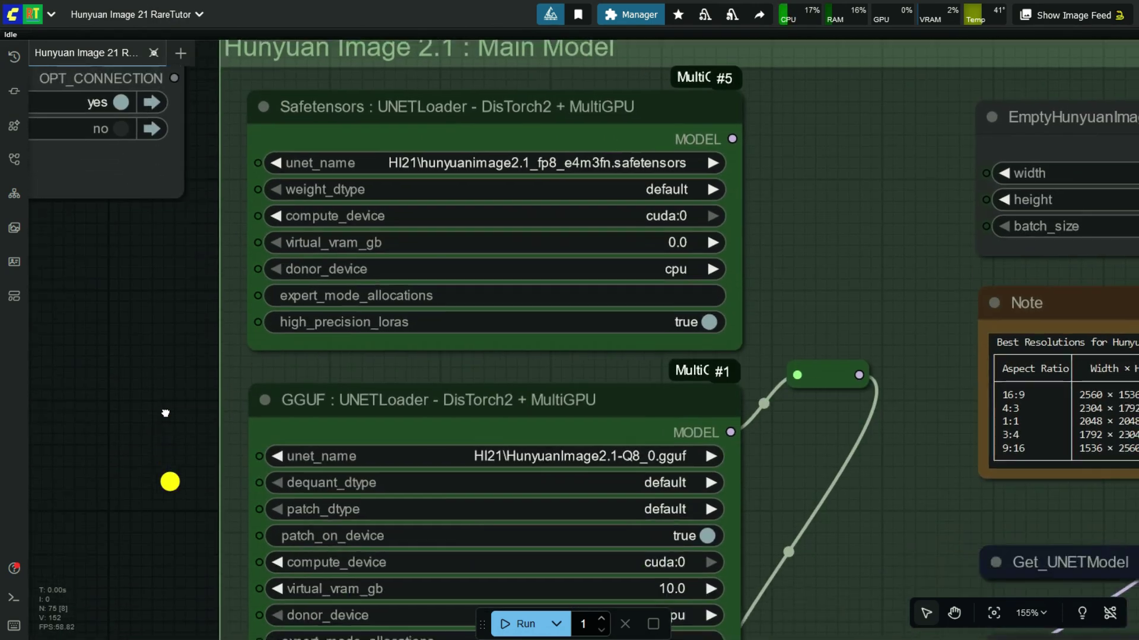
pyautogui.scroll(-1, 158, 390)
pyautogui.moveTo(148, 414); pyautogui.dragTo(147, 389)
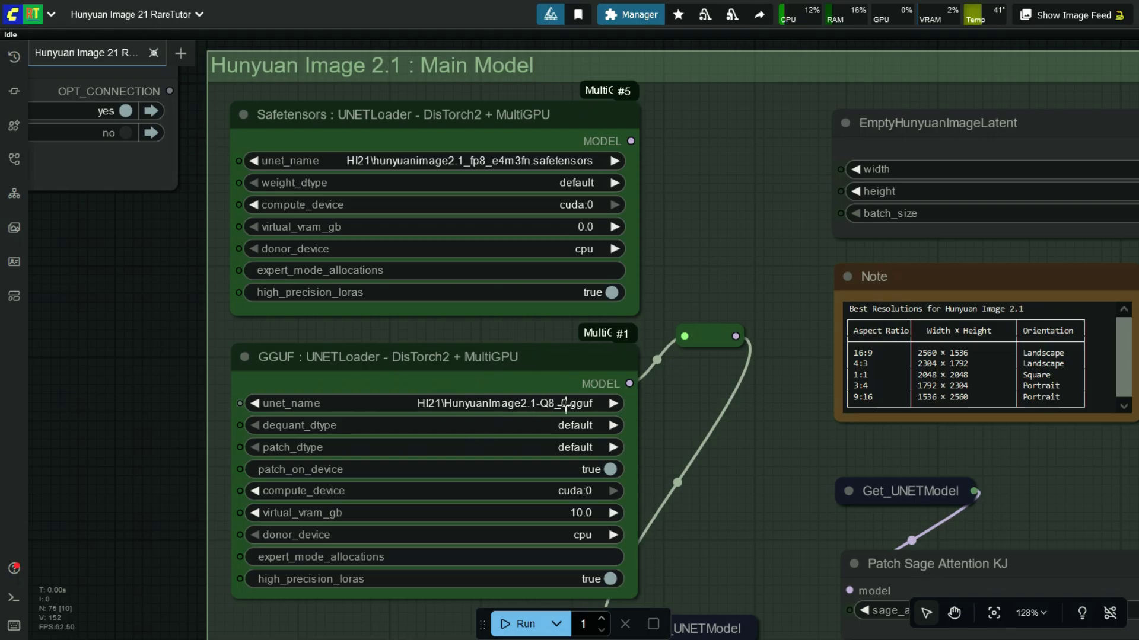
pyautogui.moveTo(160, 492); pyautogui.dragTo(152, 460)
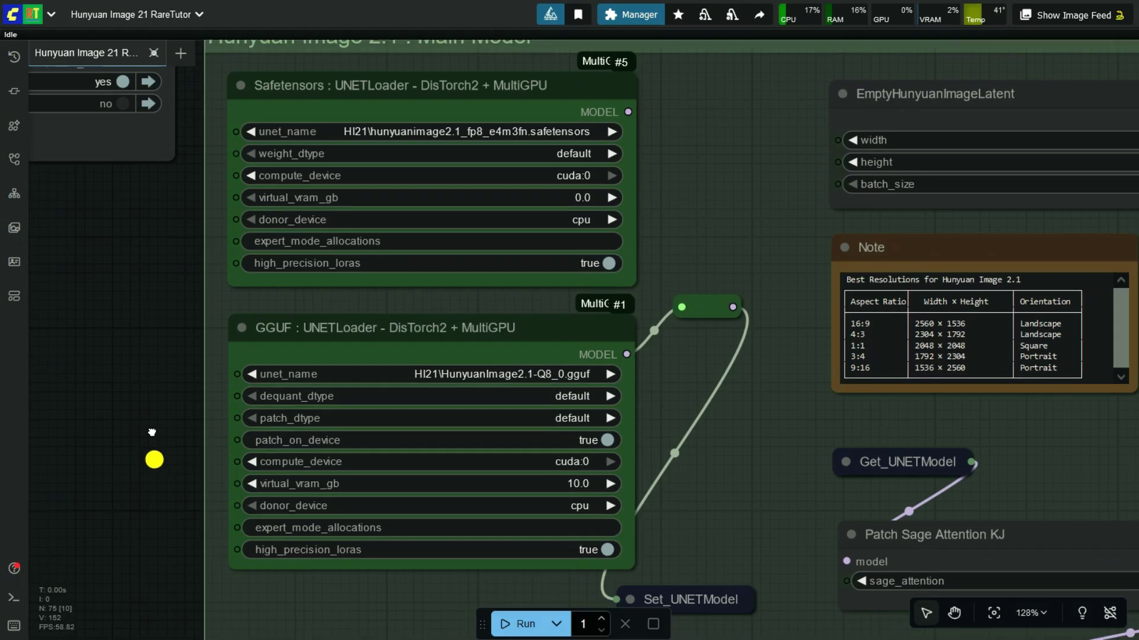
# Step: Keep dequant_dtype and patch_dtype at default and set patch_on_device to false in the GGUF UNETLoader node
pyautogui.click(555, 396)
pyautogui.click(558, 415)
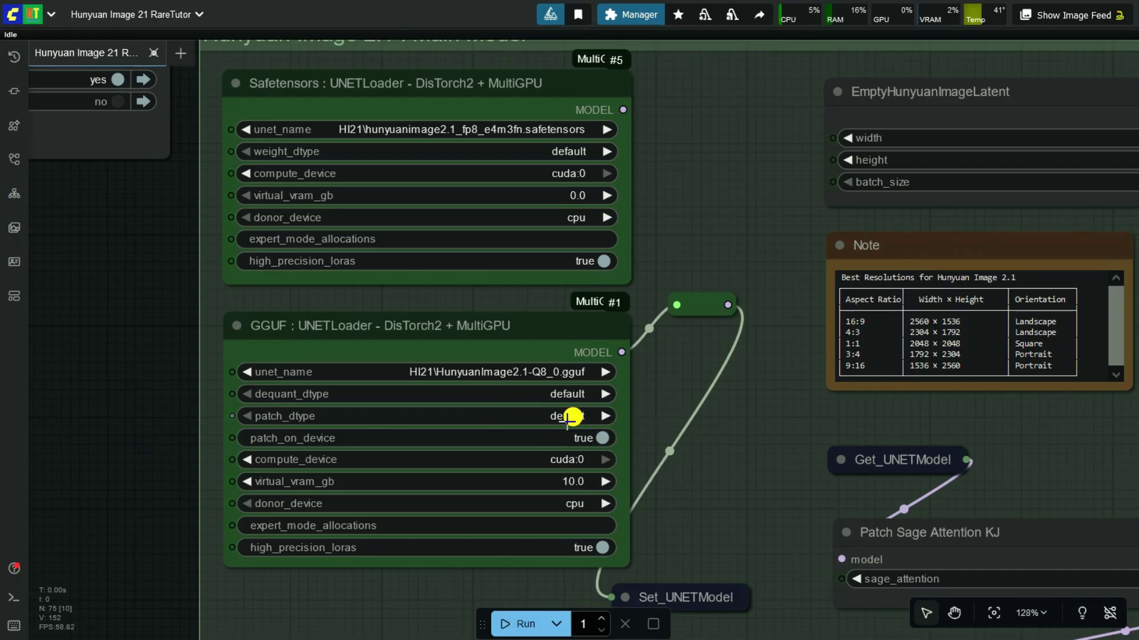
pyautogui.click(578, 417)
pyautogui.click(609, 434)
pyautogui.click(604, 438)
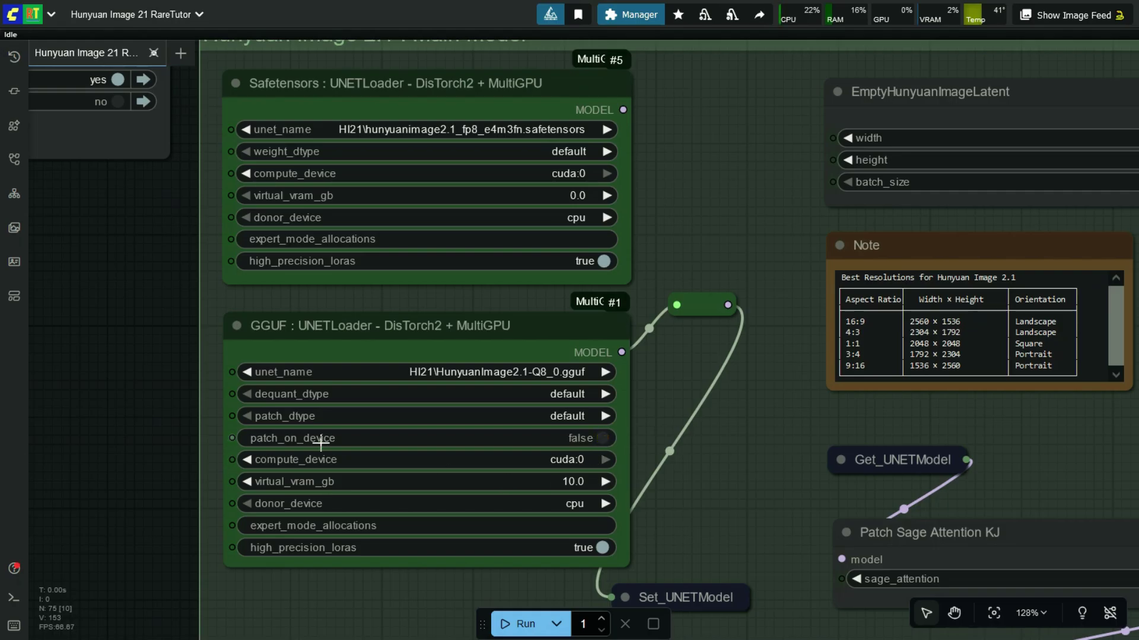
pyautogui.click(144, 448)
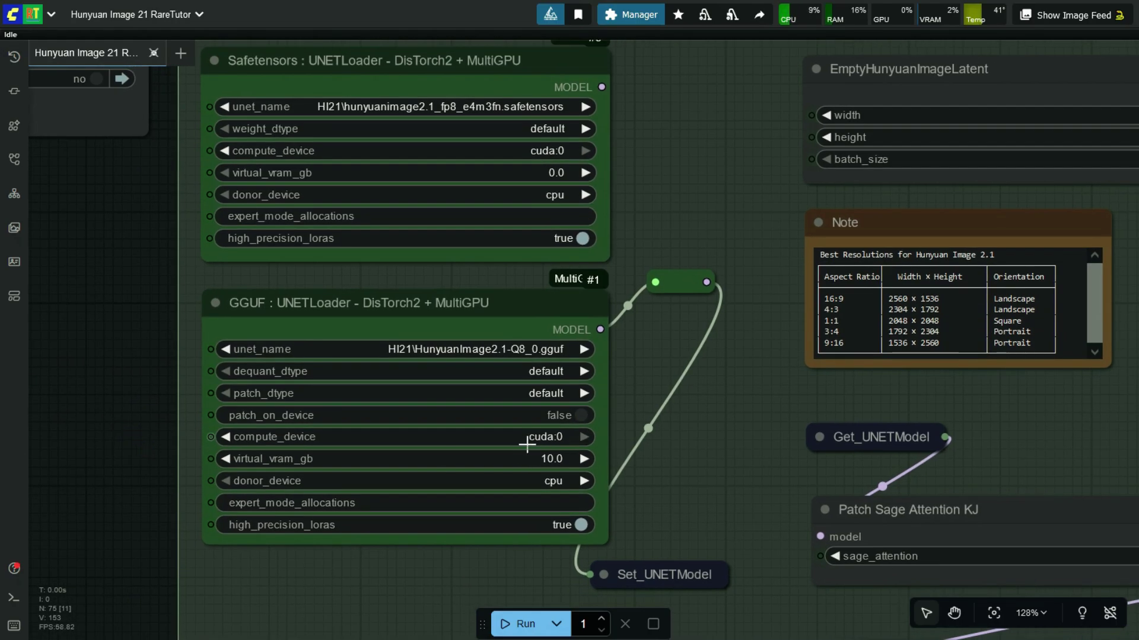
# Step: Choose cuda:0 as the compute device and set virtual_vram_gb to 10 in the GGUF UNETLoader node
pyautogui.click(541, 456)
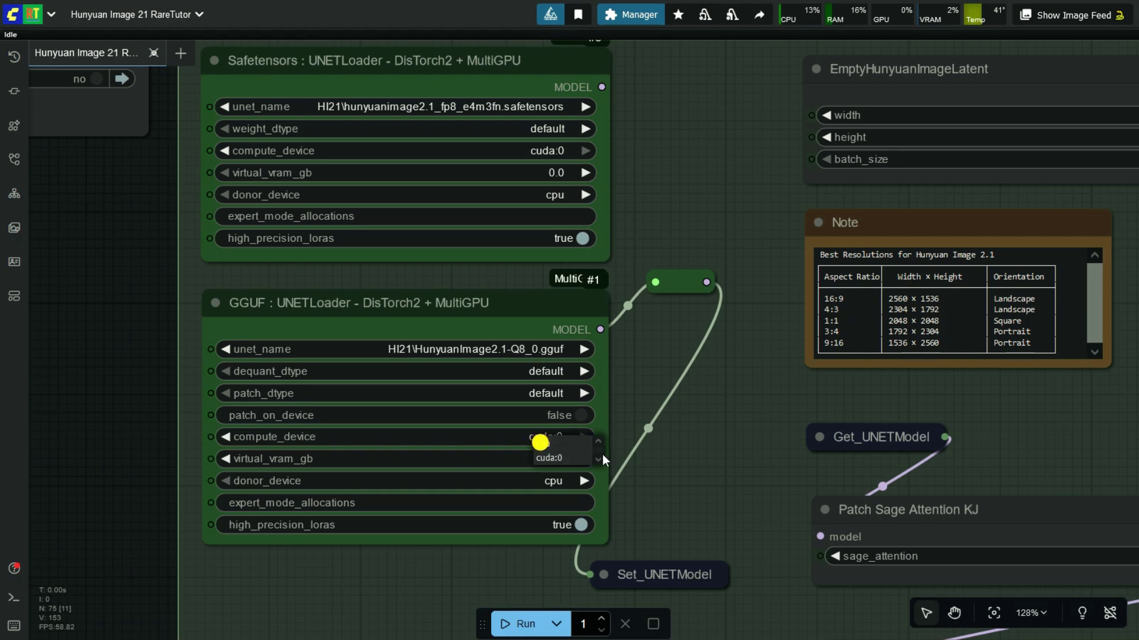
pyautogui.click(561, 458)
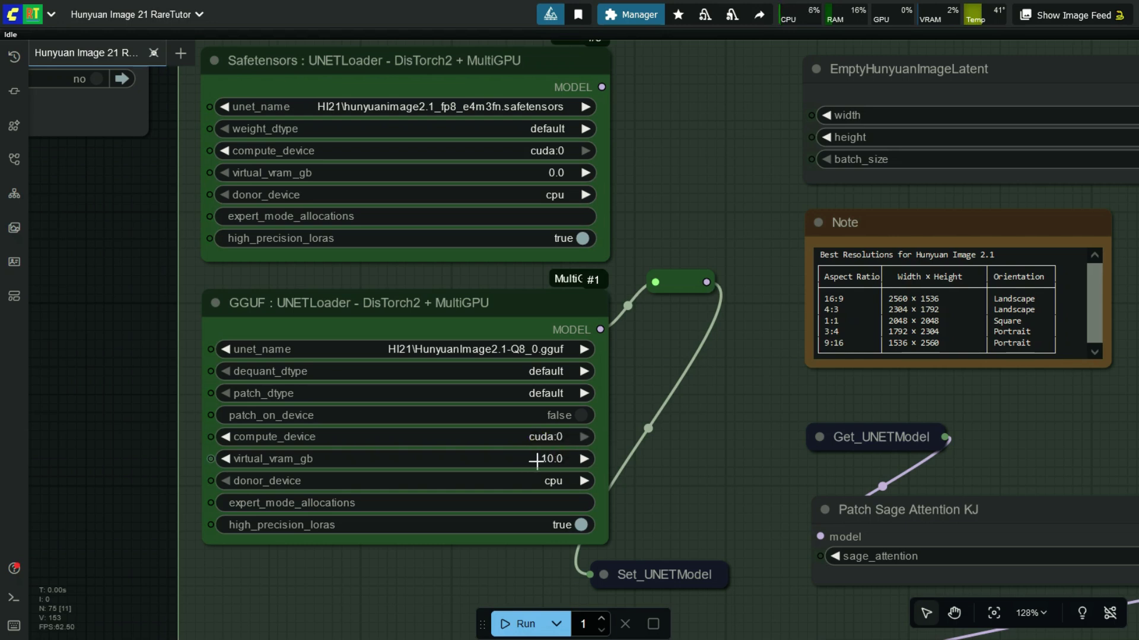
pyautogui.click(537, 460)
pyautogui.write('10')
pyautogui.press('Return')
pyautogui.scroll(-3, 99, 545)
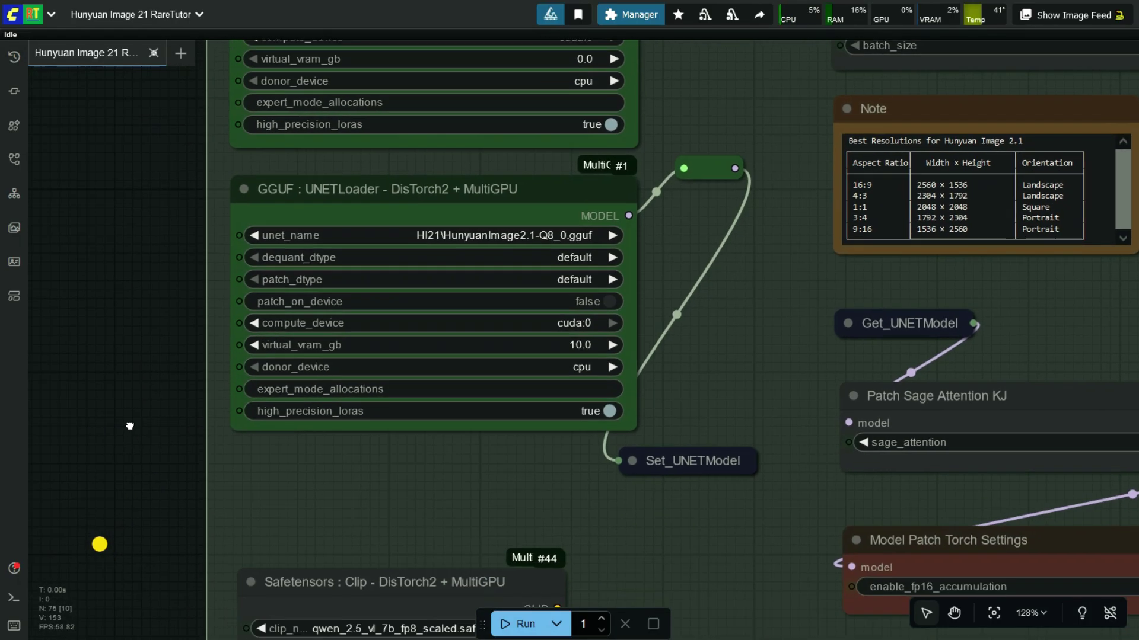
# Step: Connect the Safetensors Clip loader's output to the reroute node, and switch the connection back to the GGUF Clip loader
pyautogui.moveTo(148, 496); pyautogui.dragTo(165, 300)
pyautogui.moveTo(170, 439); pyautogui.dragTo(156, 300)
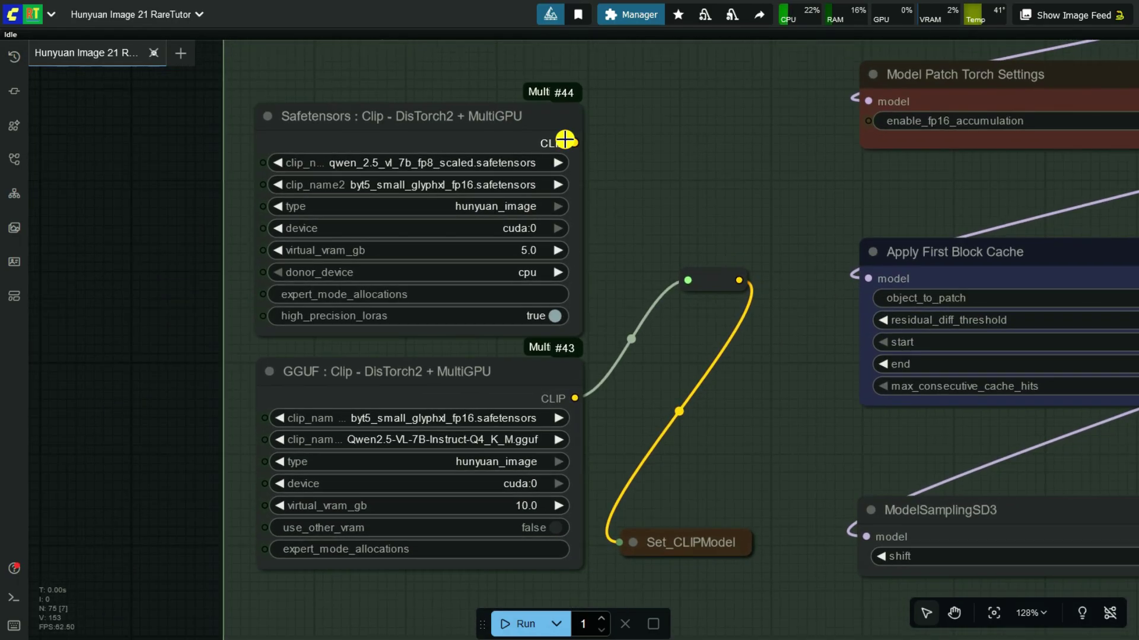
pyautogui.moveTo(574, 143); pyautogui.dragTo(688, 280)
pyautogui.moveTo(575, 398); pyautogui.dragTo(709, 286)
# Step: Review the model files, type, device and virtual_vram_gb settings of the GGUF Clip loader node
pyautogui.scroll(2, 410, 453)
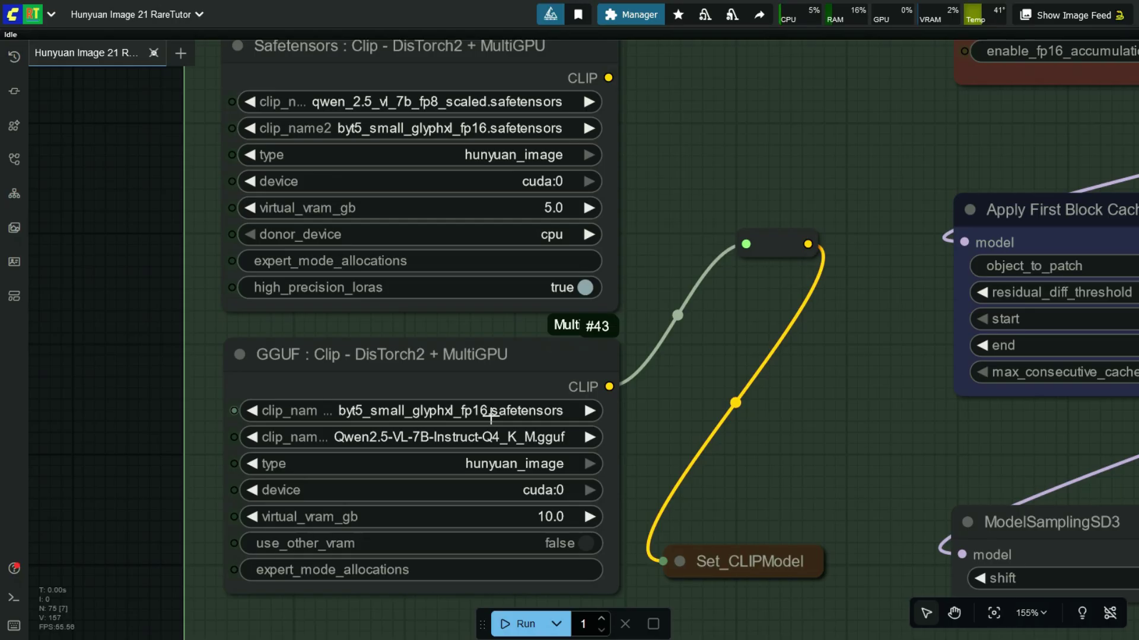
pyautogui.scroll(-3, 107, 411)
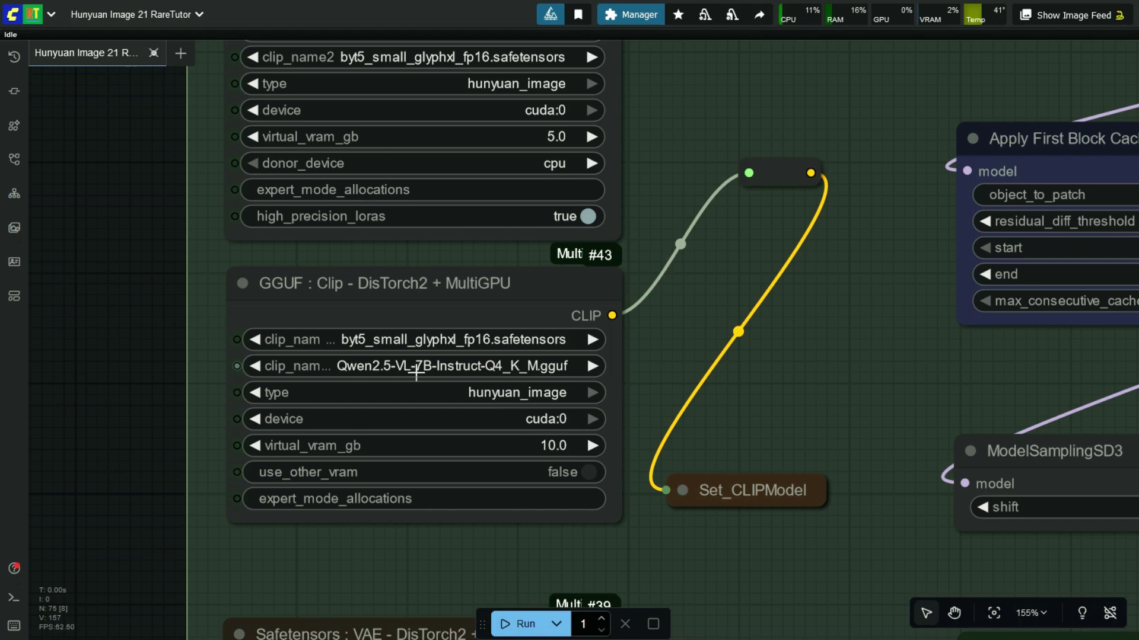
pyautogui.click(516, 393)
pyautogui.click(546, 482)
pyautogui.click(549, 422)
pyautogui.click(561, 445)
pyautogui.click(561, 445)
pyautogui.click(786, 408)
# Step: Connect the Safetensors VAE loader's output to its reroute node, and switch the connection back to the GGUF VAE Loader
pyautogui.scroll(-3, 523, 543)
pyautogui.click(216, 529)
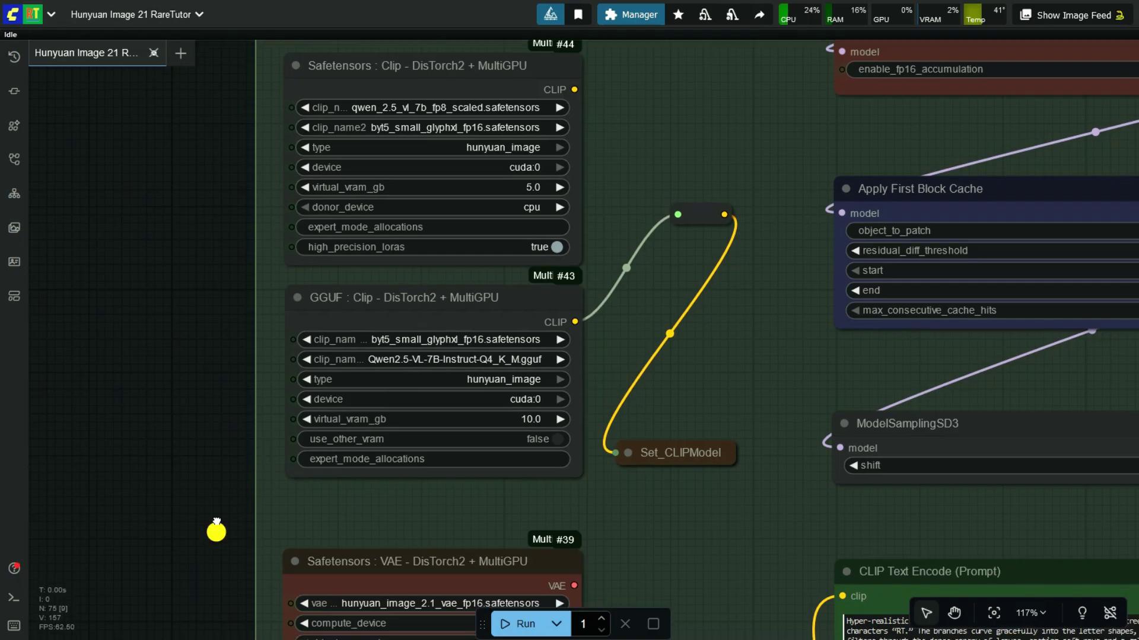
pyautogui.moveTo(216, 523); pyautogui.dragTo(211, 233)
pyautogui.moveTo(209, 397); pyautogui.dragTo(185, 282)
pyautogui.scroll(3, 213, 191)
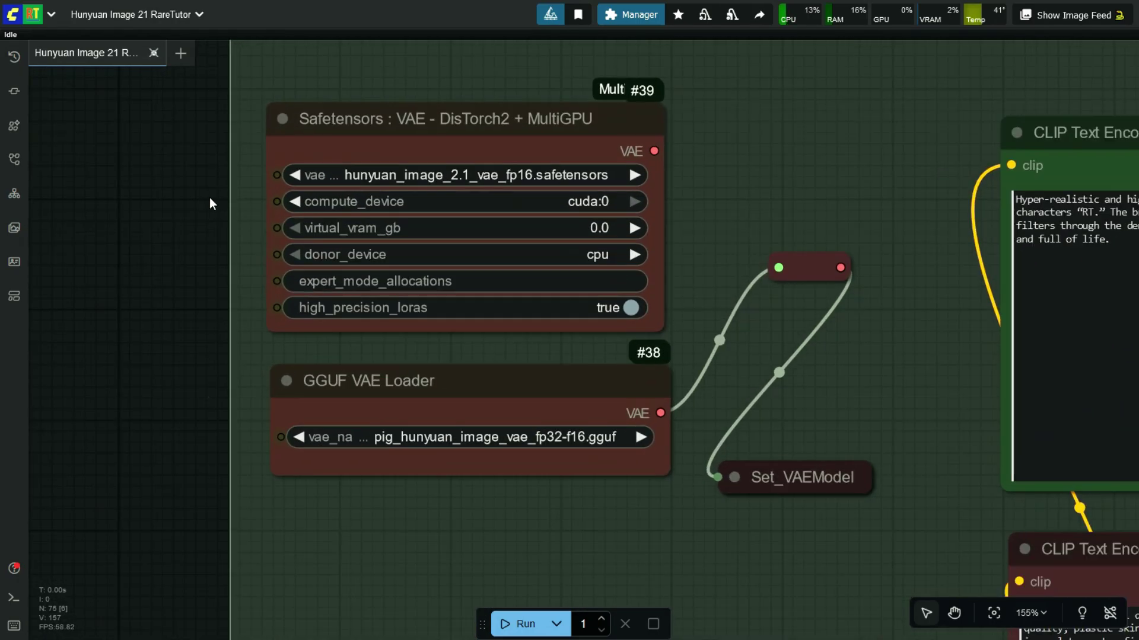
pyautogui.scroll(1, 676, 155)
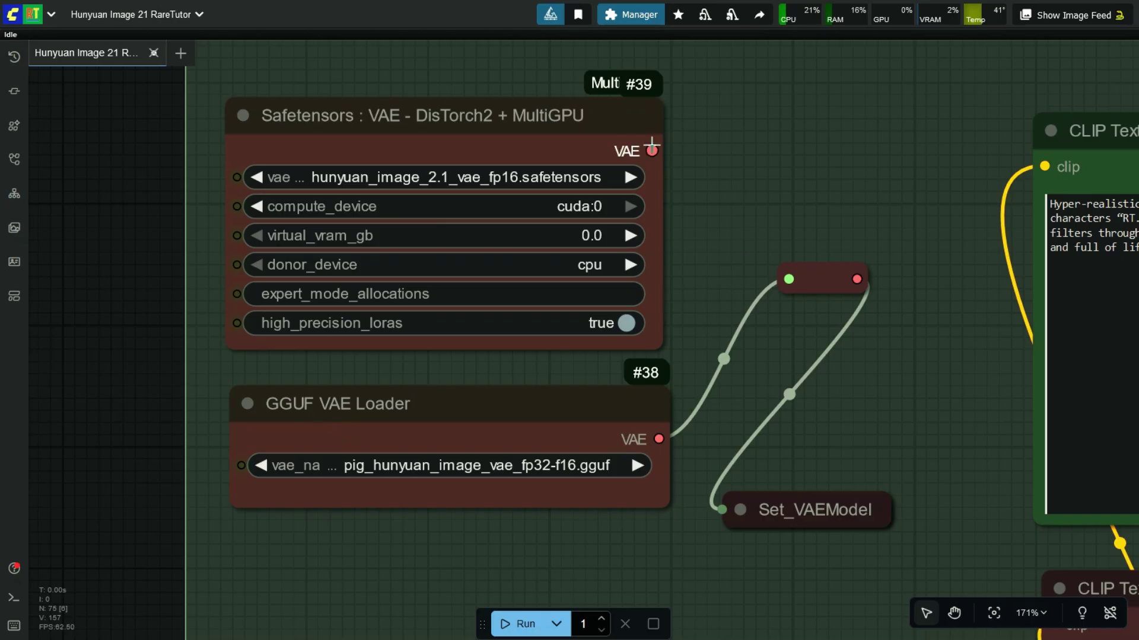
pyautogui.moveTo(651, 150); pyautogui.dragTo(789, 279)
pyautogui.moveTo(658, 439); pyautogui.dragTo(788, 278)
# Step: Examine the EmptyHunyuanImageLatent node's size settings and the note listing the best resolutions for Hunyuan Image 2.1
pyautogui.scroll(-3, 300, 468)
pyautogui.scroll(-15, 317, 566)
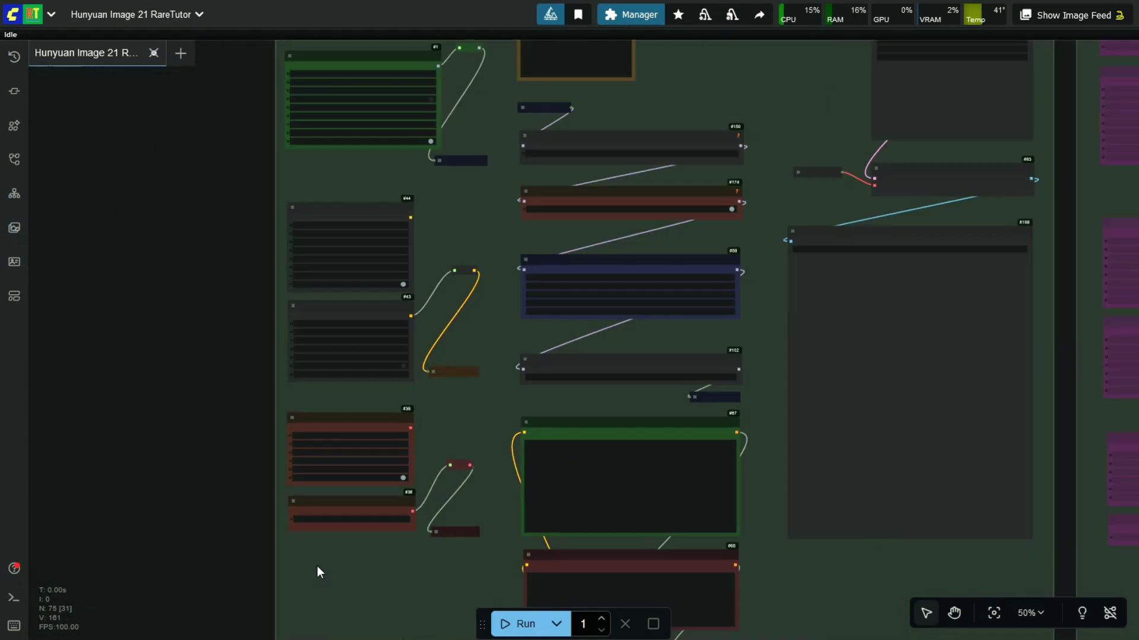
pyautogui.scroll(5, 452, 304)
pyautogui.scroll(15, 529, 158)
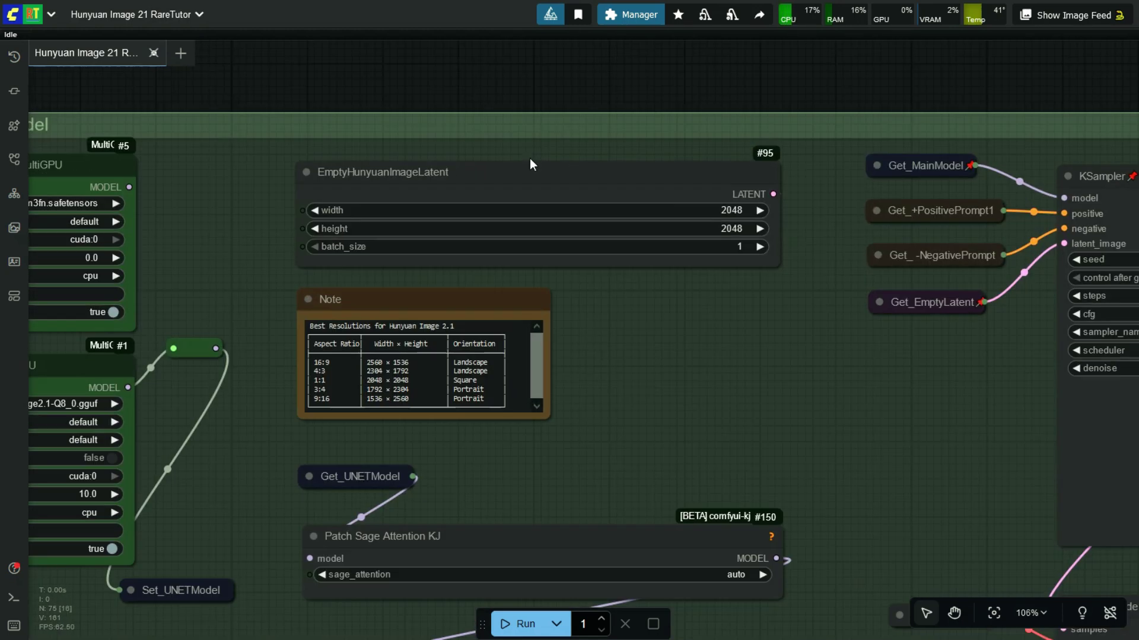
pyautogui.scroll(-1, 635, 145)
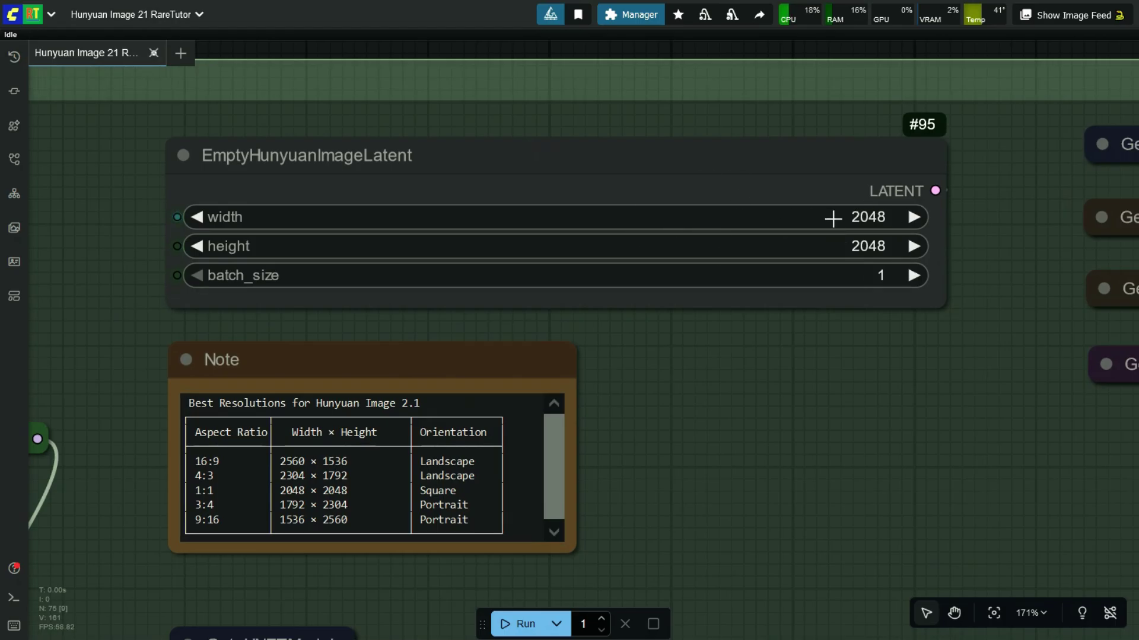
pyautogui.scroll(3, 193, 587)
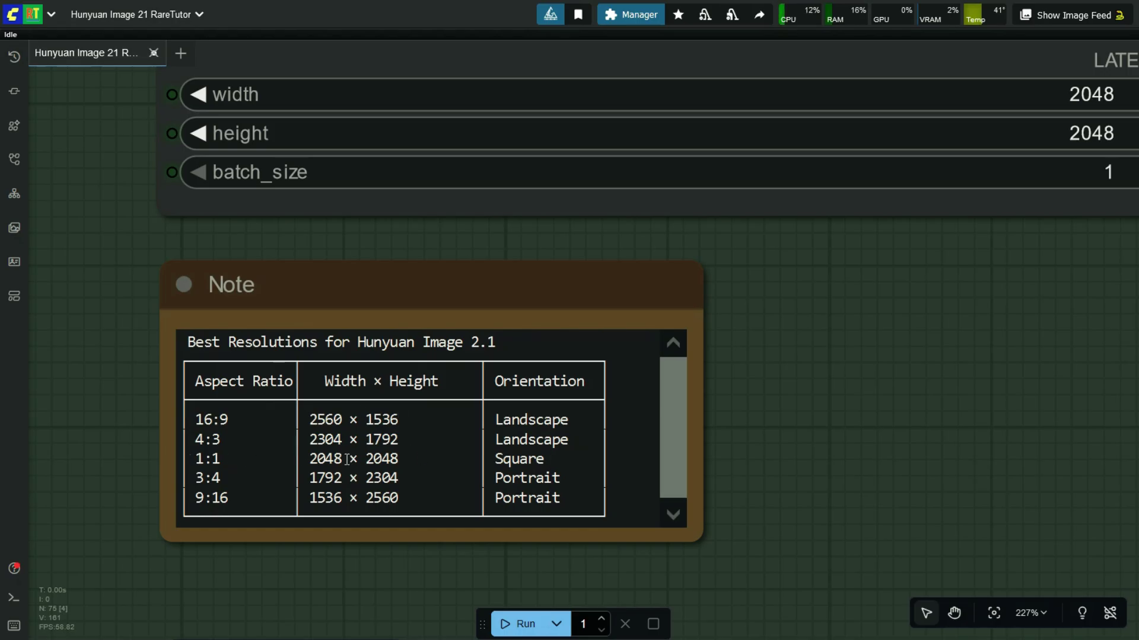
pyautogui.scroll(-1, 347, 460)
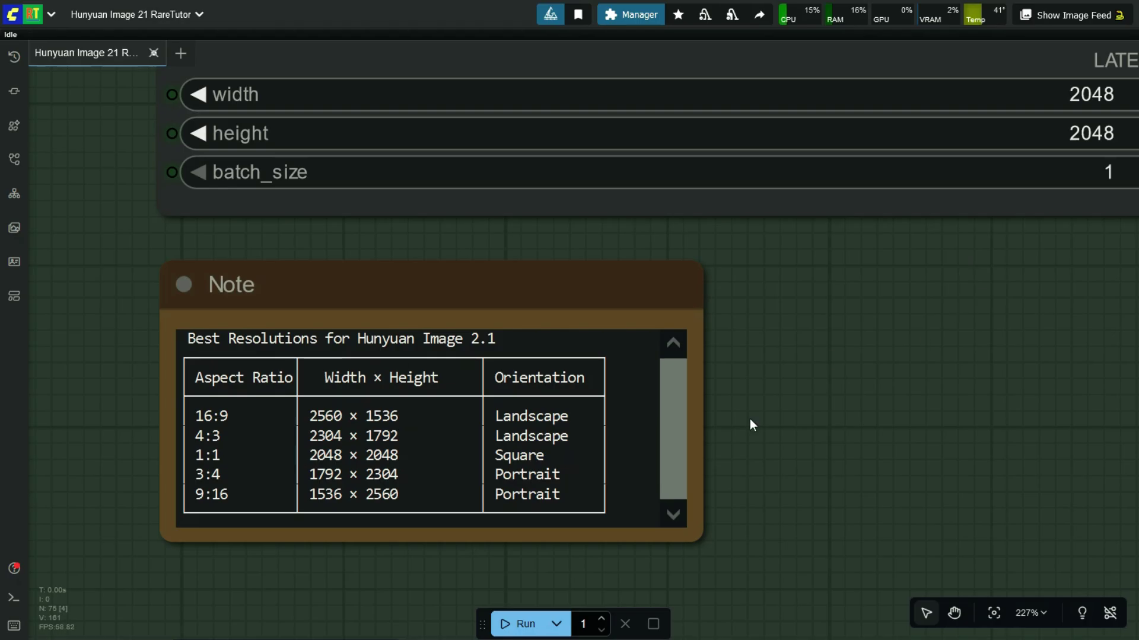
pyautogui.scroll(-2, 884, 379)
pyautogui.moveTo(694, 481); pyautogui.dragTo(696, 327)
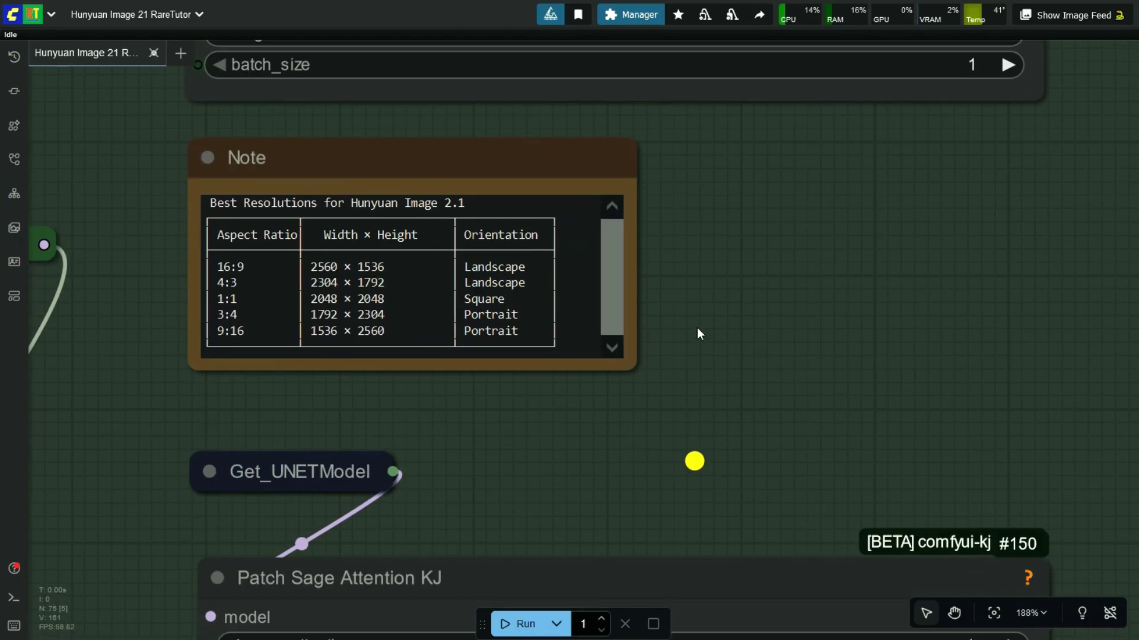
# Step: Switch the Patch Sage Attention KJ node's sage_attention to disabled, and set it back to auto
pyautogui.moveTo(617, 444); pyautogui.dragTo(621, 376)
pyautogui.moveTo(620, 511); pyautogui.dragTo(617, 371)
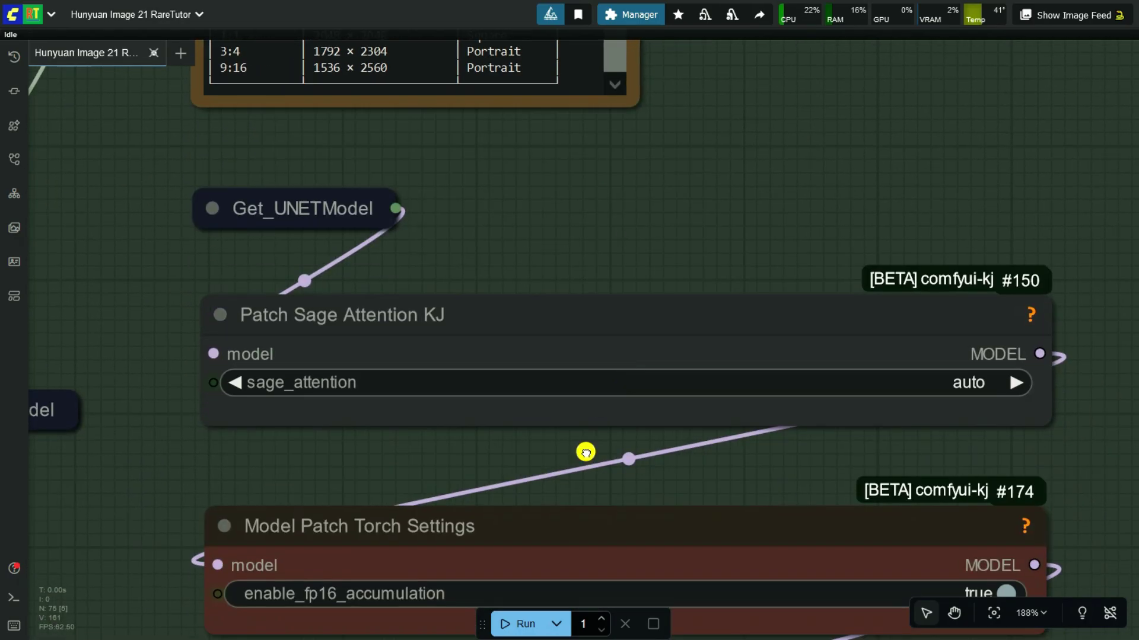
pyautogui.moveTo(585, 452); pyautogui.dragTo(571, 401)
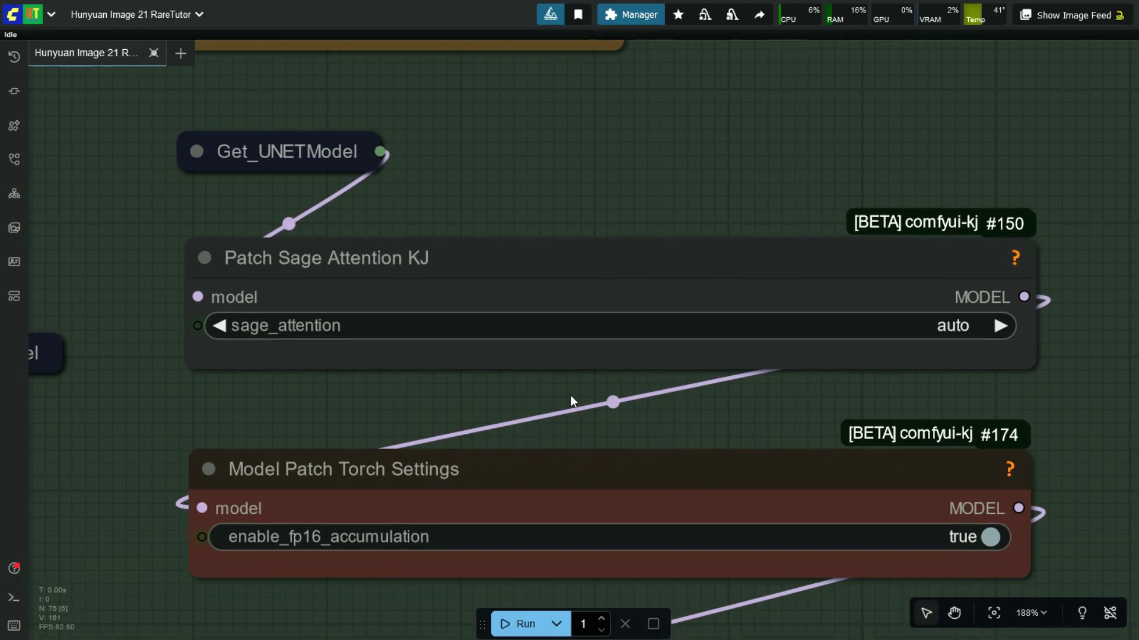
pyautogui.click(933, 326)
pyautogui.click(957, 358)
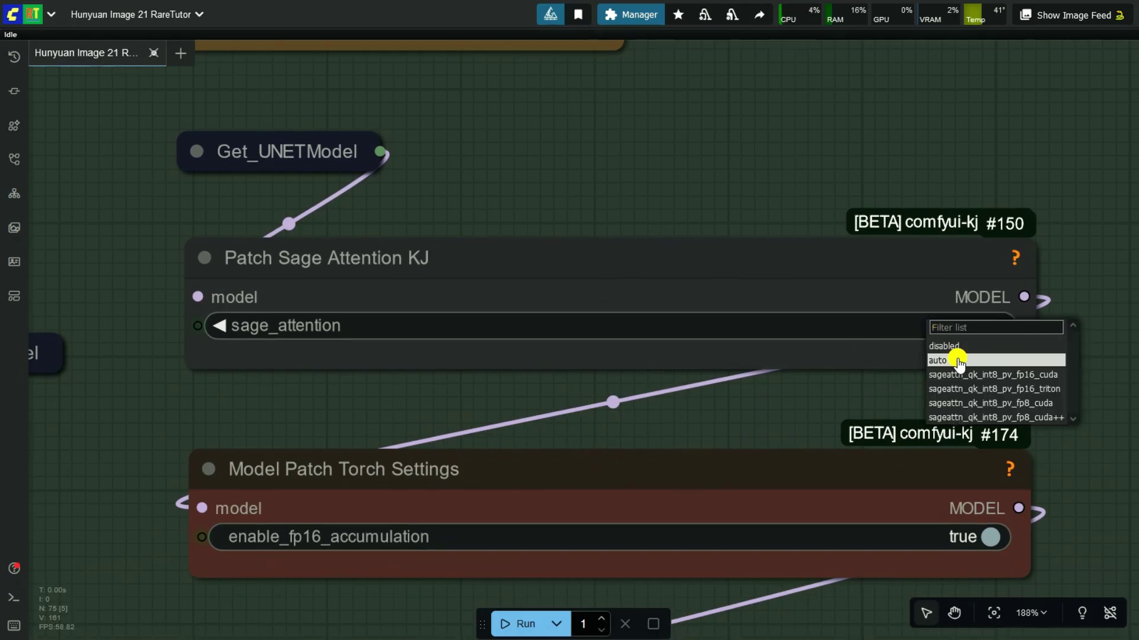
pyautogui.click(949, 326)
pyautogui.click(960, 347)
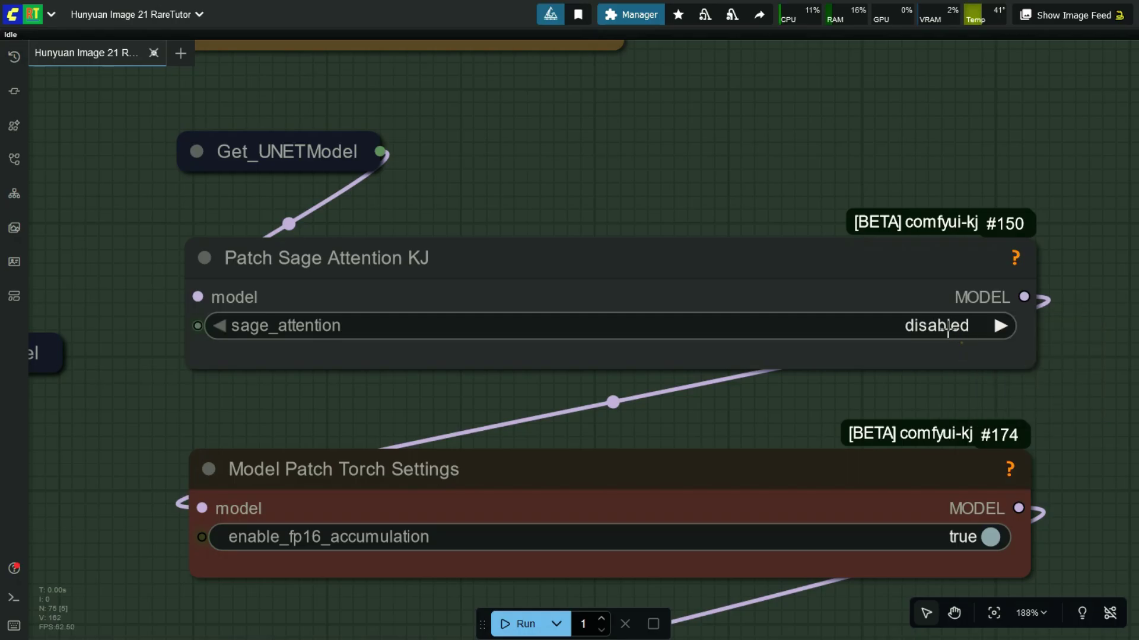
pyautogui.click(947, 329)
pyautogui.click(955, 362)
# Step: Toggle enable_fp16_accumulation to false on the Model Patch Torch Settings node, and set it back to true
pyautogui.scroll(-5, 847, 407)
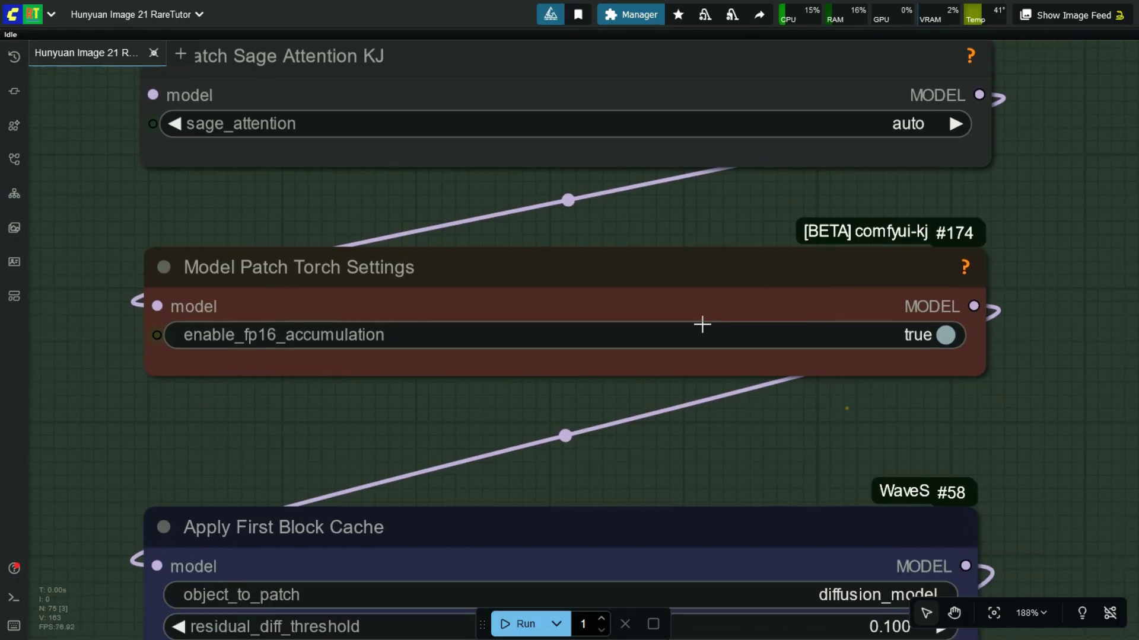
pyautogui.scroll(1, 524, 412)
pyautogui.click(968, 302)
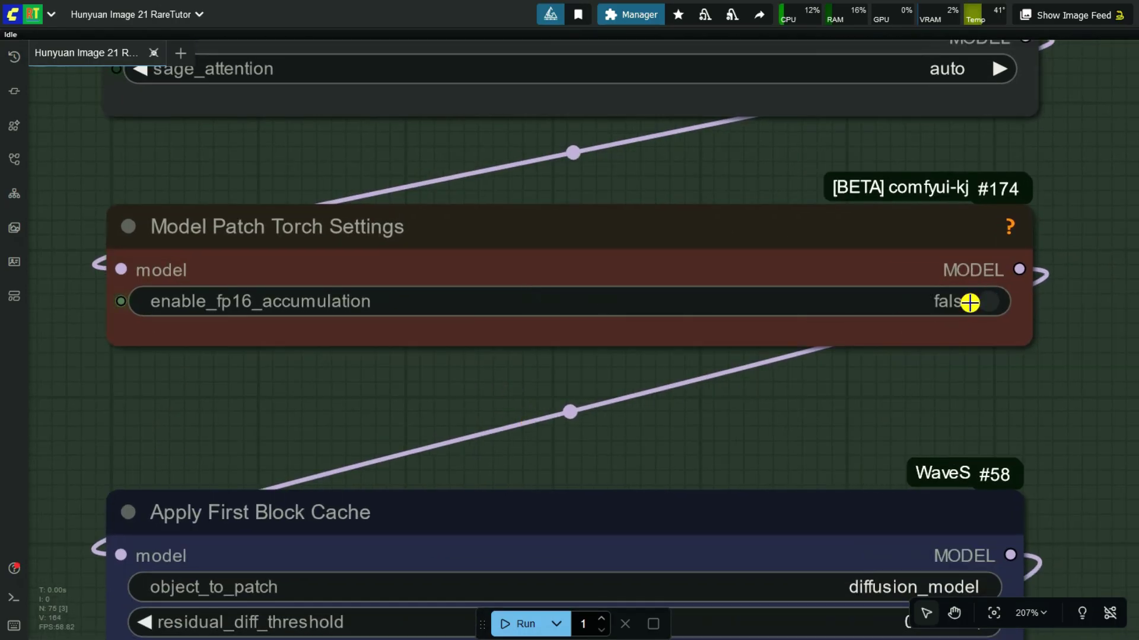
pyautogui.click(969, 303)
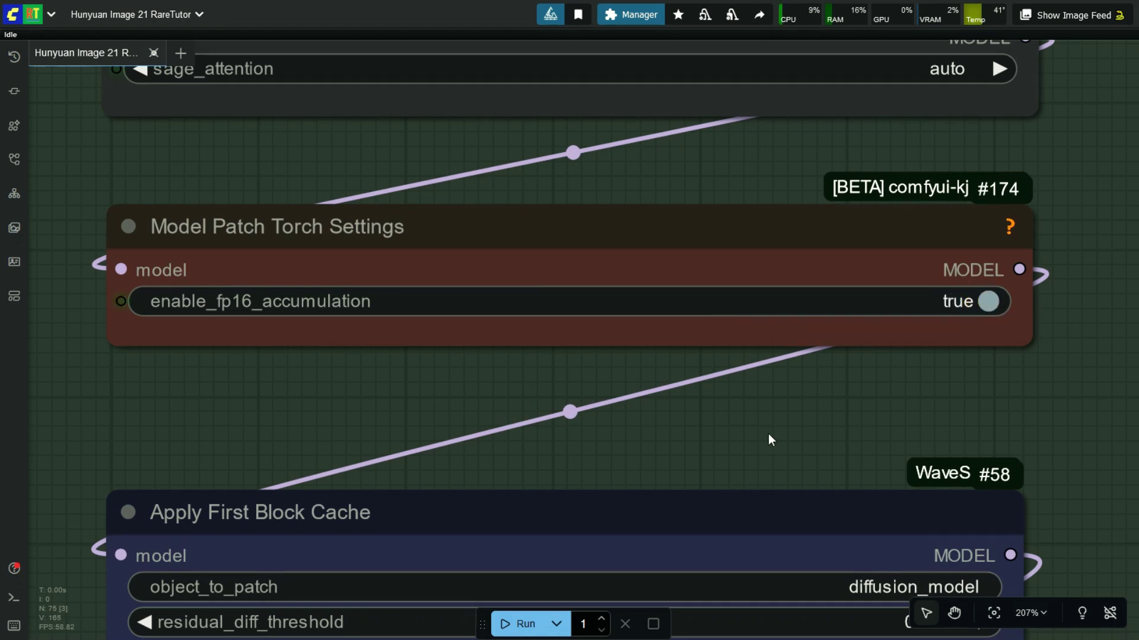
# Step: Set residual_diff_threshold to 0.1 on the Apply First Block Cache node
pyautogui.scroll(-5, 768, 433)
pyautogui.scroll(-3, 688, 564)
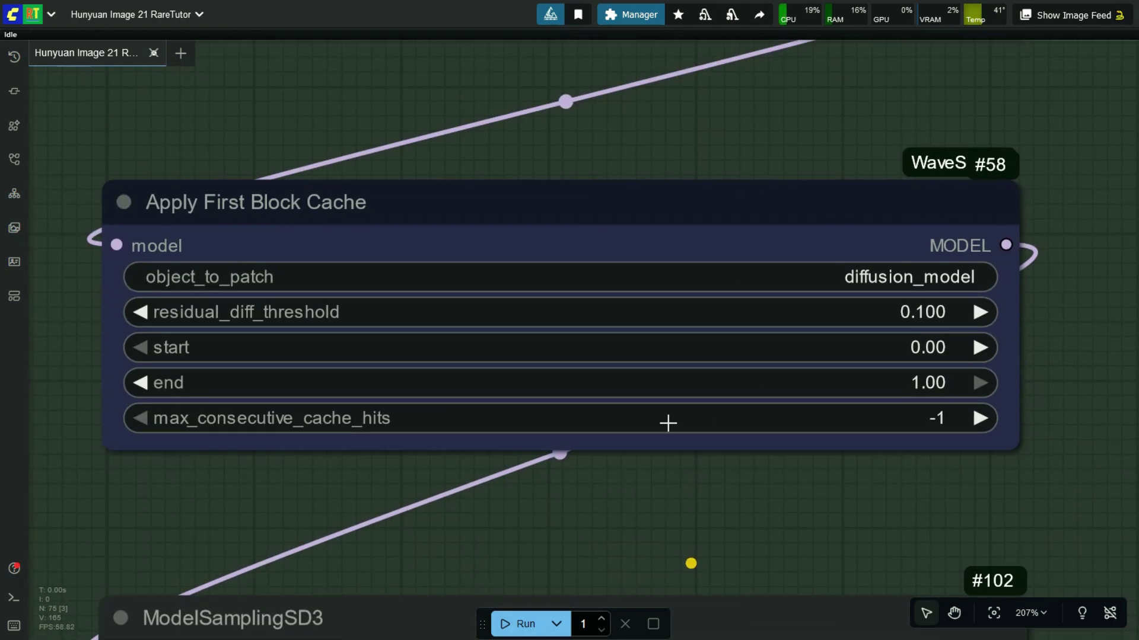
pyautogui.click(910, 311)
pyautogui.write('0.1')
pyautogui.press('Return')
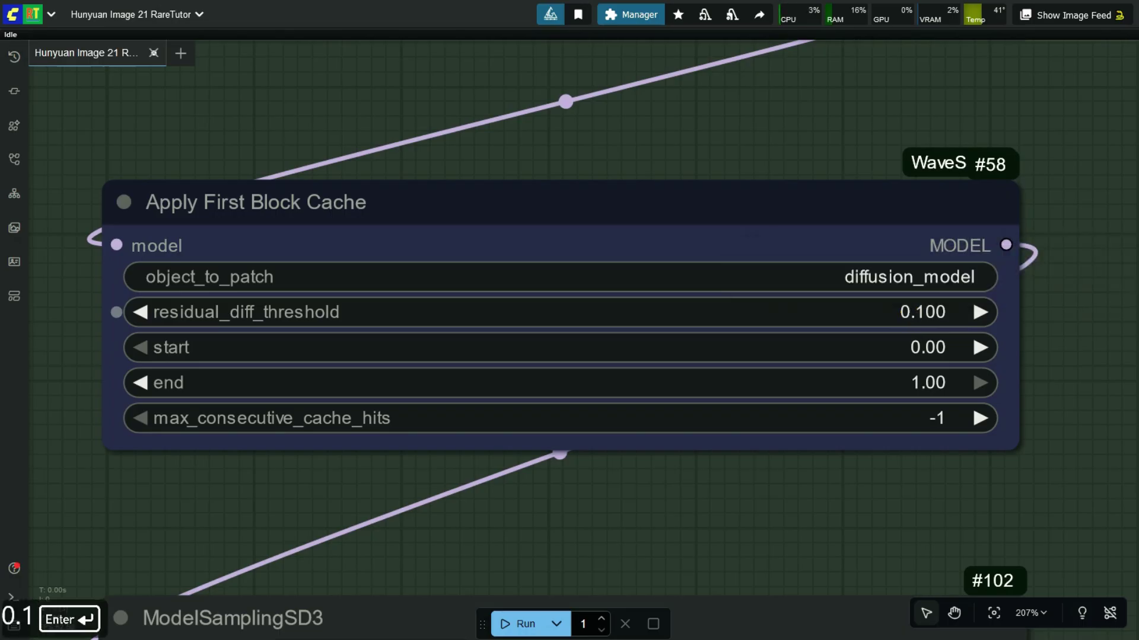
# Step: Review the max_consecutive_cache_hits setting of Apply First Block Cache and the shift setting of the ModelSamplingSD3 node
pyautogui.scroll(-1, 660, 531)
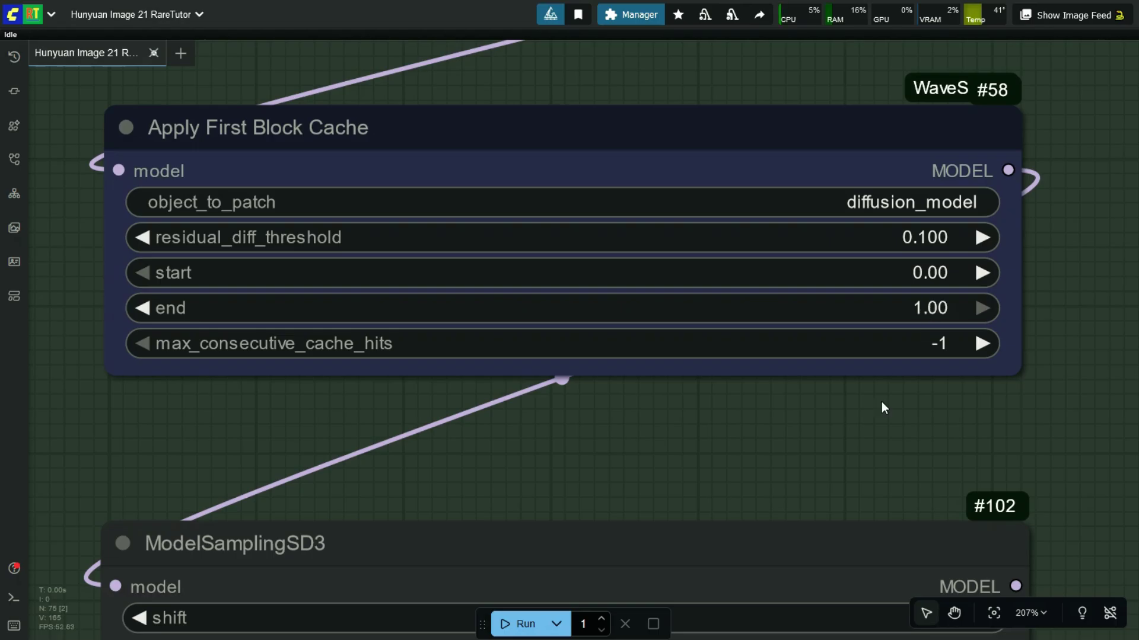
pyautogui.moveTo(831, 498); pyautogui.dragTo(818, 267)
pyautogui.moveTo(830, 111)
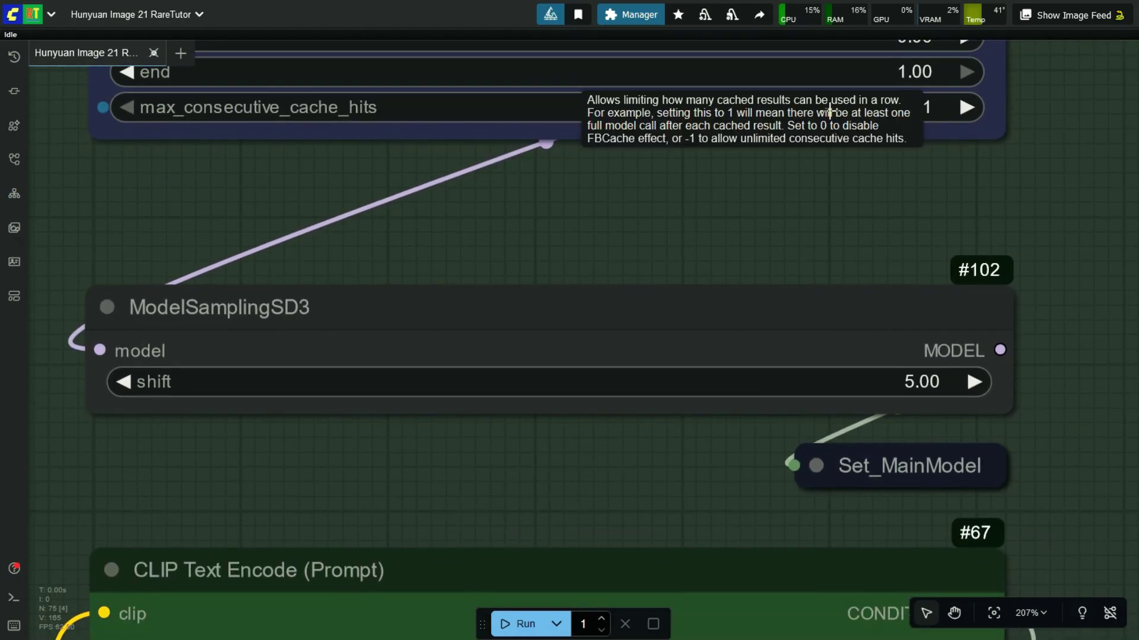
pyautogui.click(815, 211)
pyautogui.scroll(-1, 724, 289)
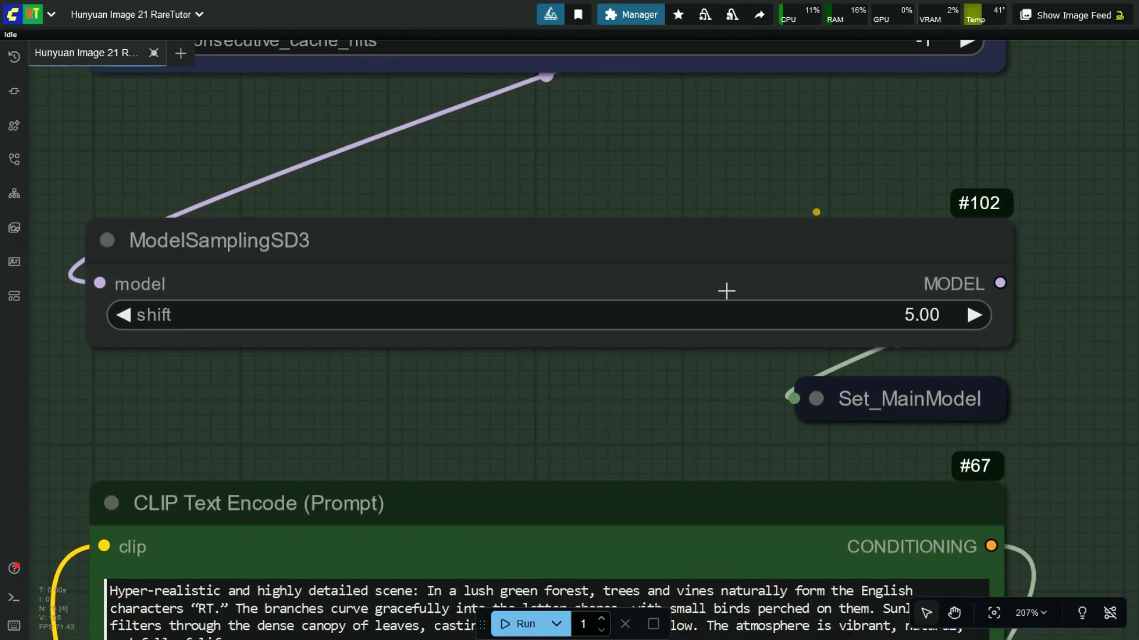
pyautogui.moveTo(688, 388); pyautogui.dragTo(703, 145)
# Step: In the positive prompt, remove the full stop inside the quotes around "RT" and add a comma after the closing quote
pyautogui.scroll(-1, 732, 287)
pyautogui.scroll(-2, 675, 172)
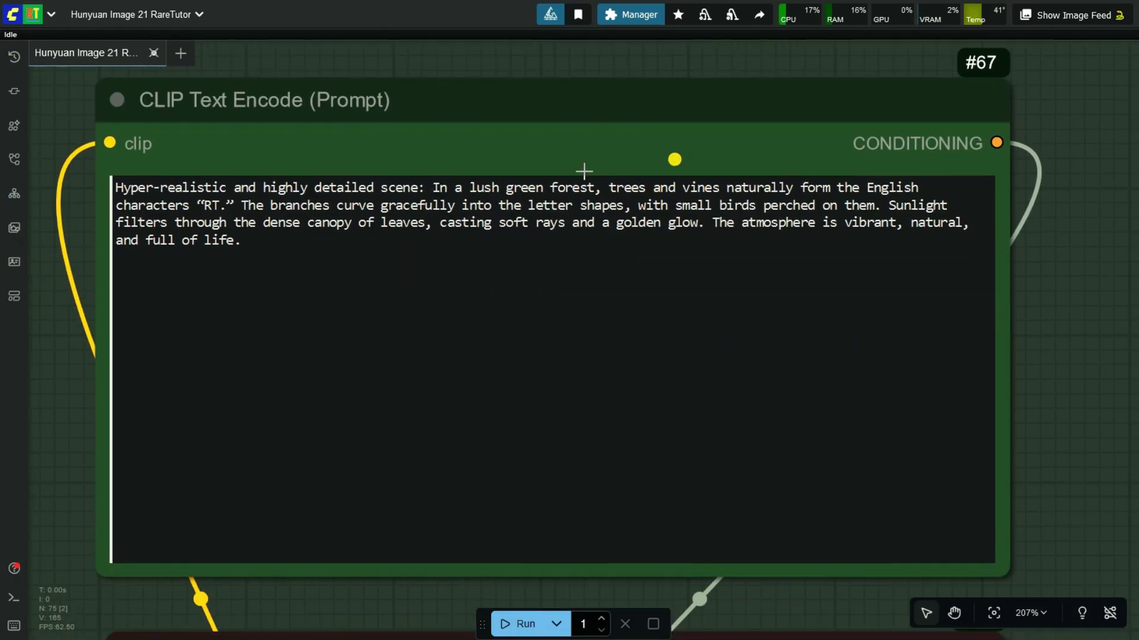
pyautogui.scroll(-1, 534, 261)
pyautogui.scroll(2, 201, 199)
pyautogui.click(331, 307)
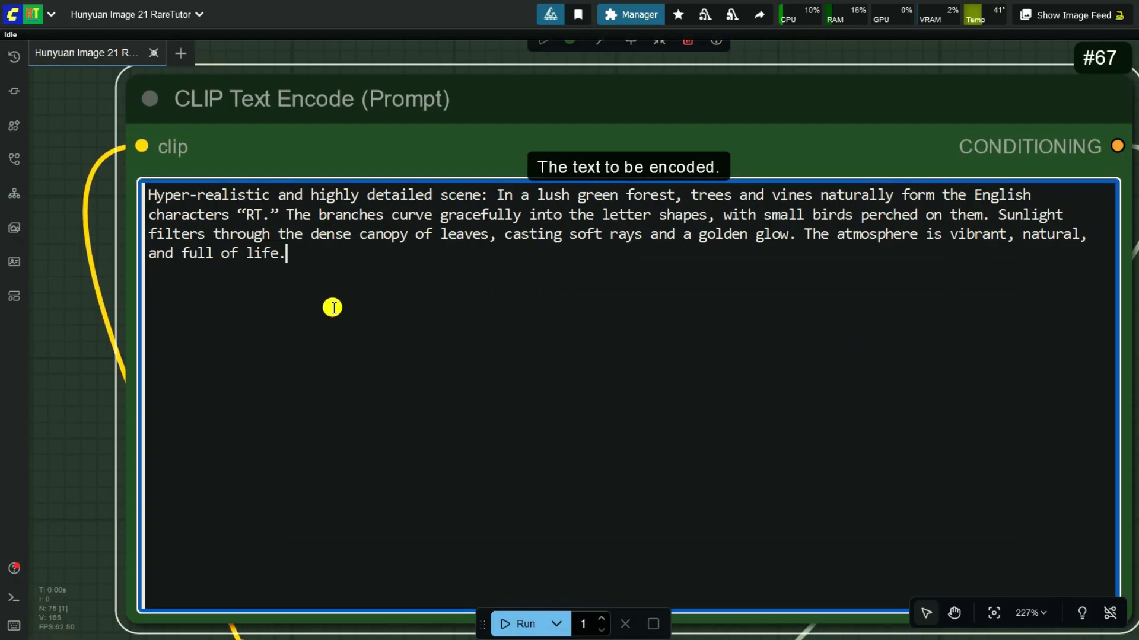
pyautogui.click(61, 127)
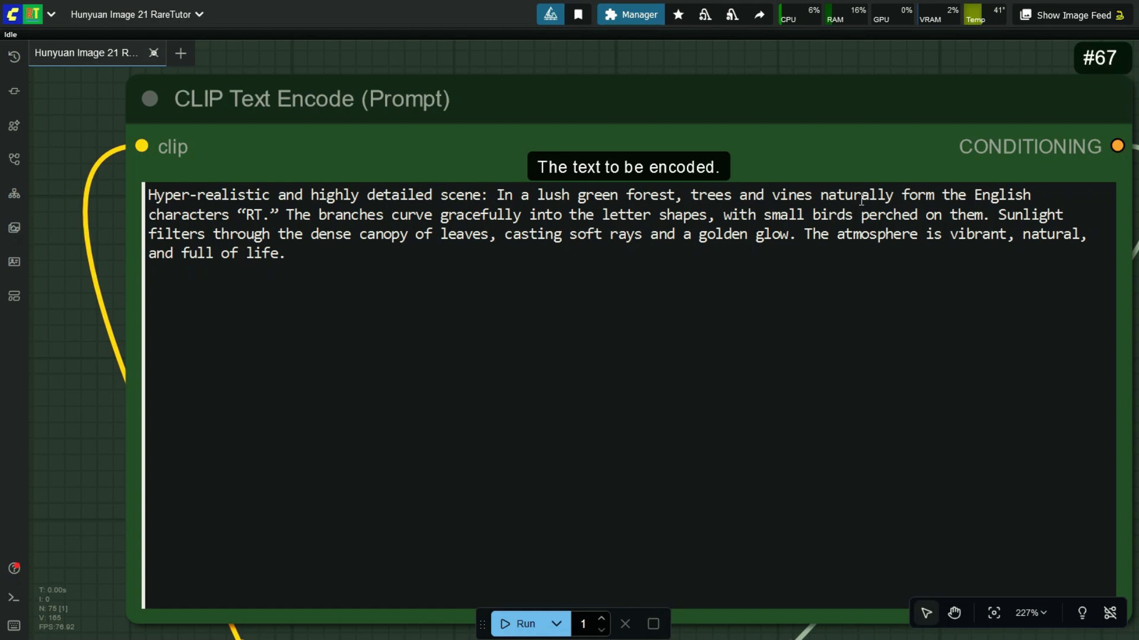
pyautogui.click(271, 219)
pyautogui.press('BackSpace')
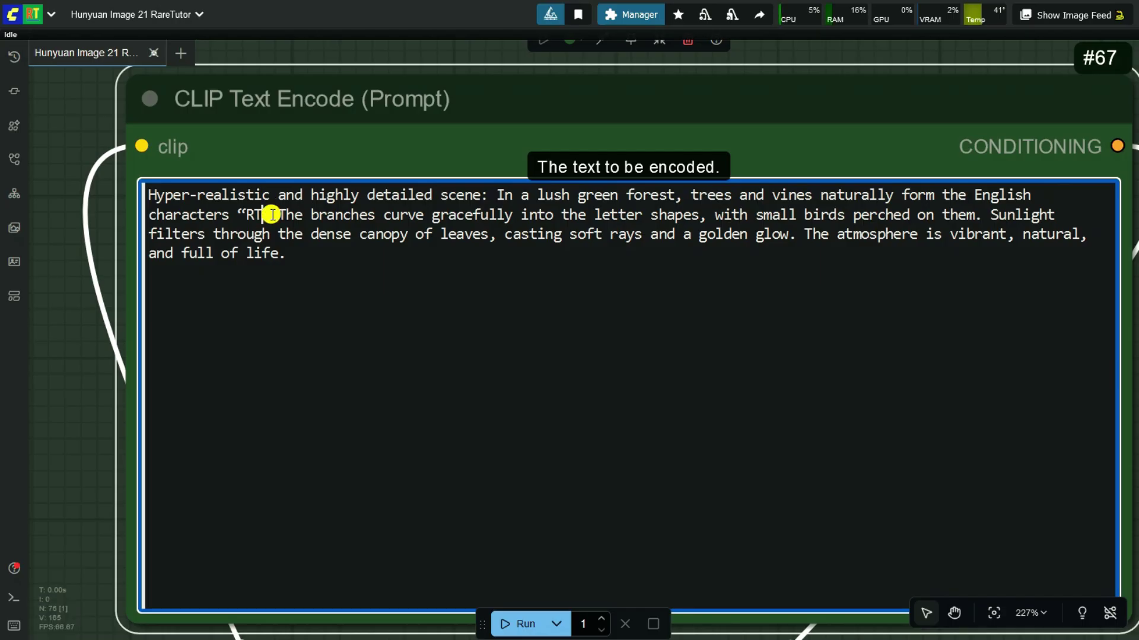
pyautogui.write(',')
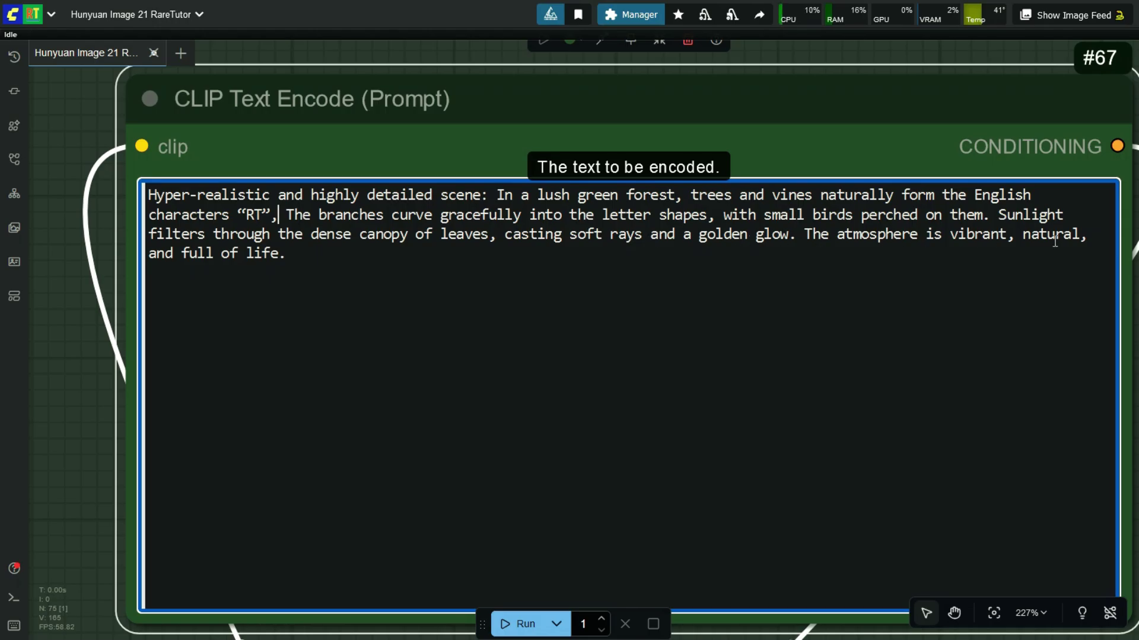
# Step: Review the negative prompt text in the red CLIP Text Encode node
pyautogui.scroll(-7, 271, 253)
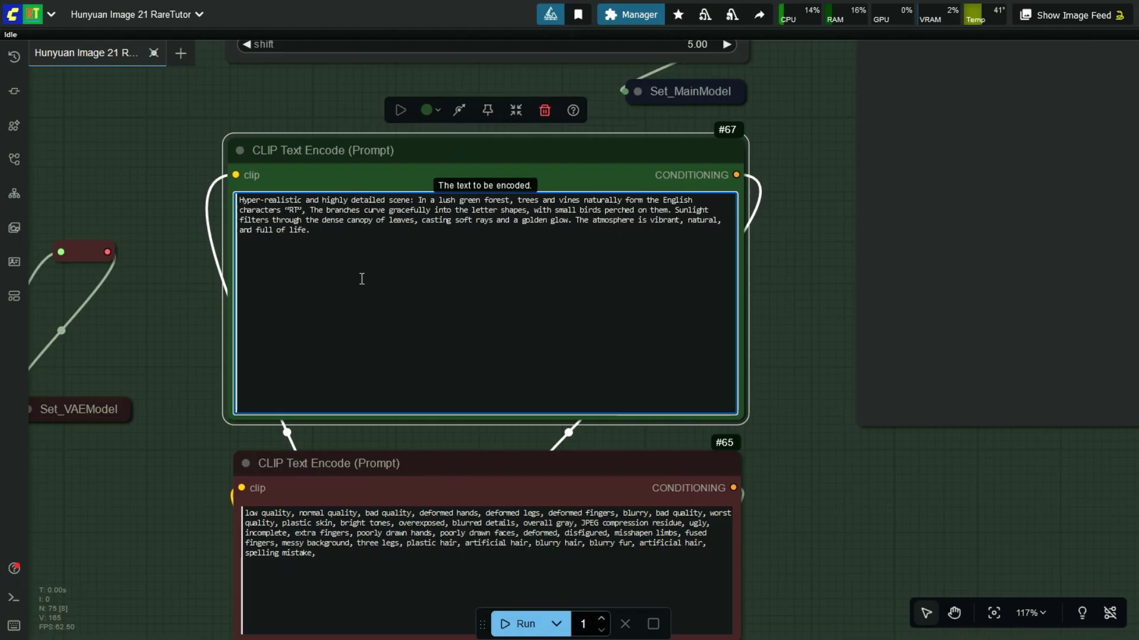
pyautogui.moveTo(172, 514); pyautogui.dragTo(217, 267)
pyautogui.scroll(6, 490, 391)
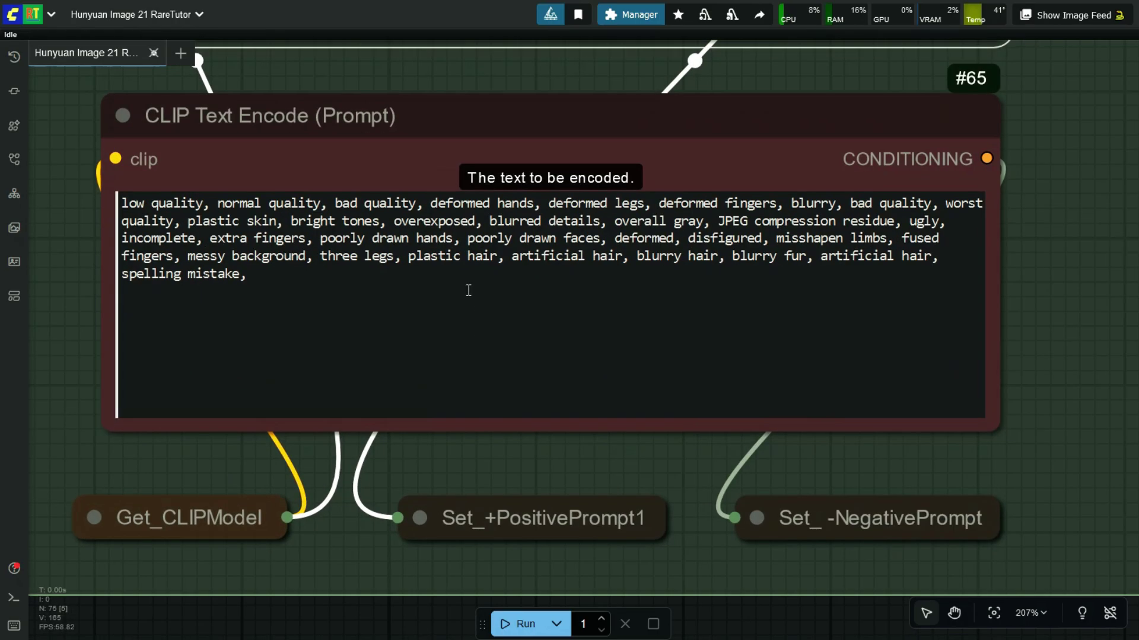
pyautogui.click(1030, 228)
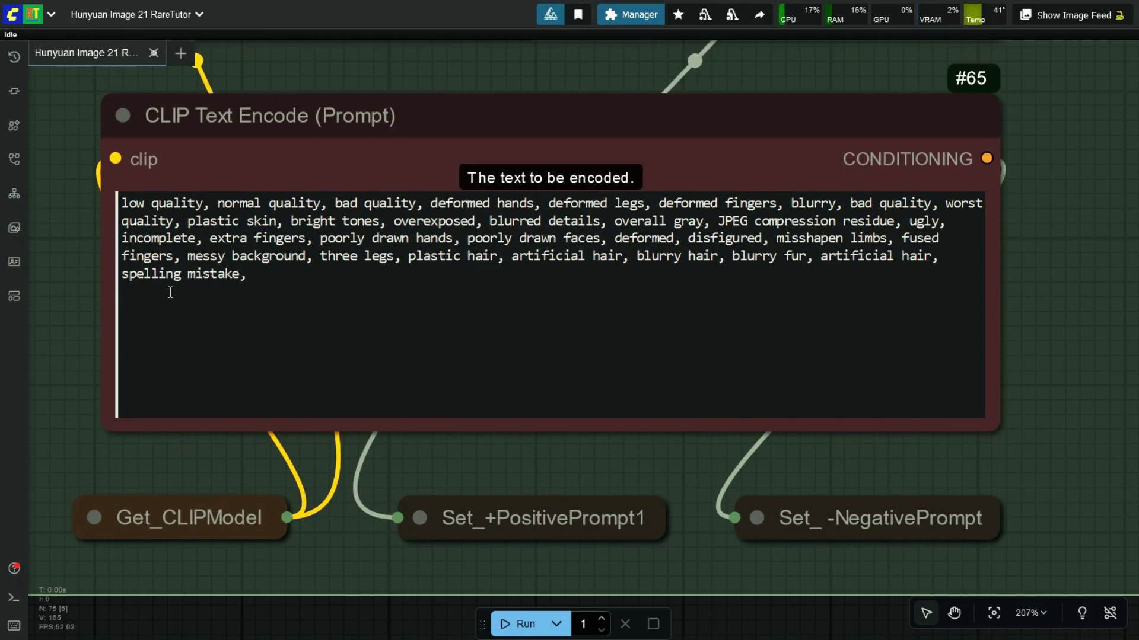
# Step: Examine the KSampler node's inputs and its seed, steps, cfg, sampler_name, scheduler and denoise settings
pyautogui.scroll(-20, 295, 422)
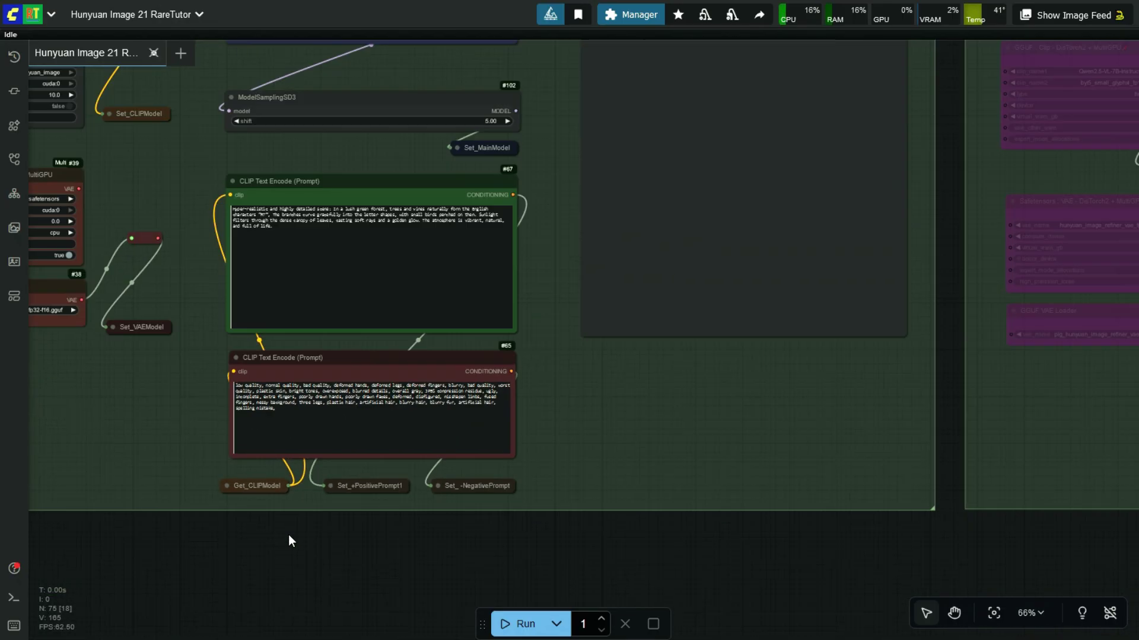
pyautogui.scroll(14, 447, 190)
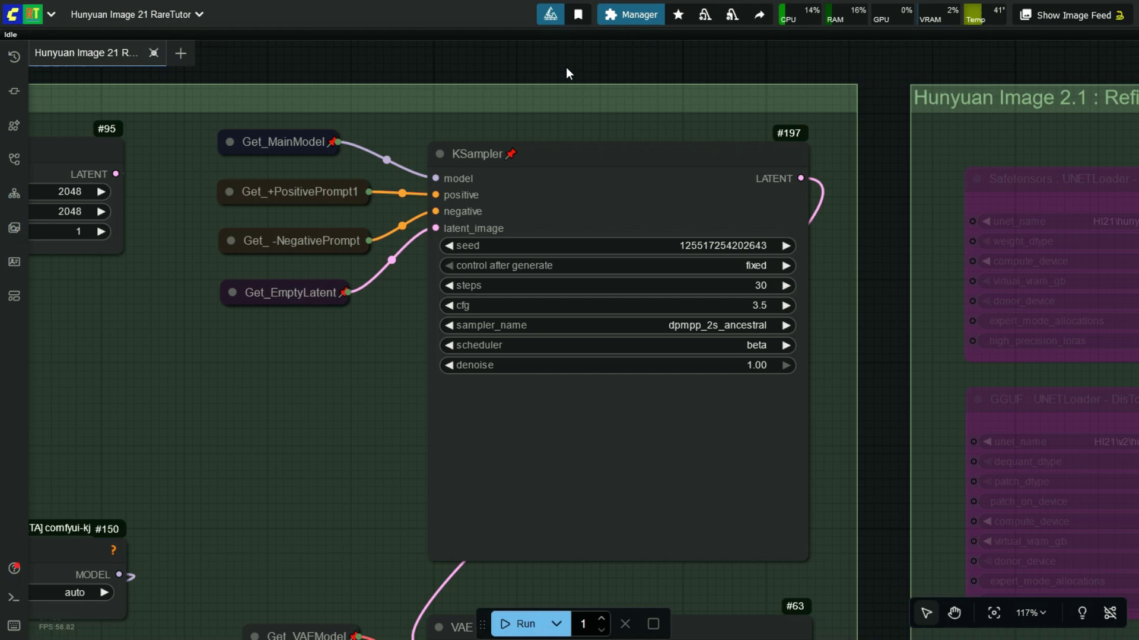
pyautogui.scroll(2, 580, 145)
pyautogui.scroll(-1, 603, 178)
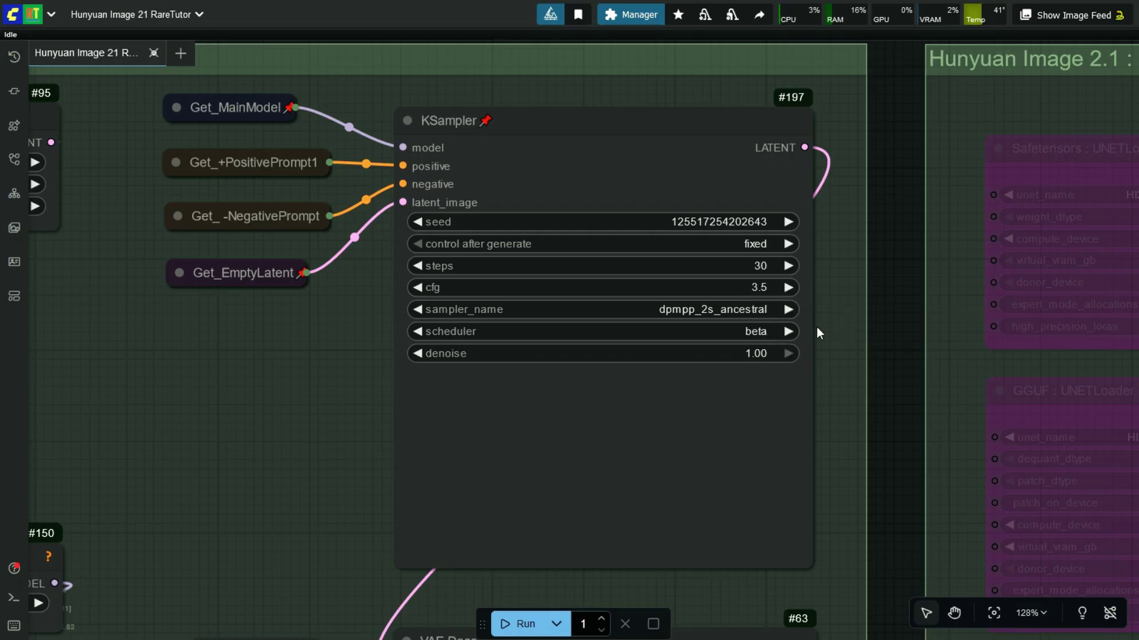
pyautogui.scroll(2, 724, 317)
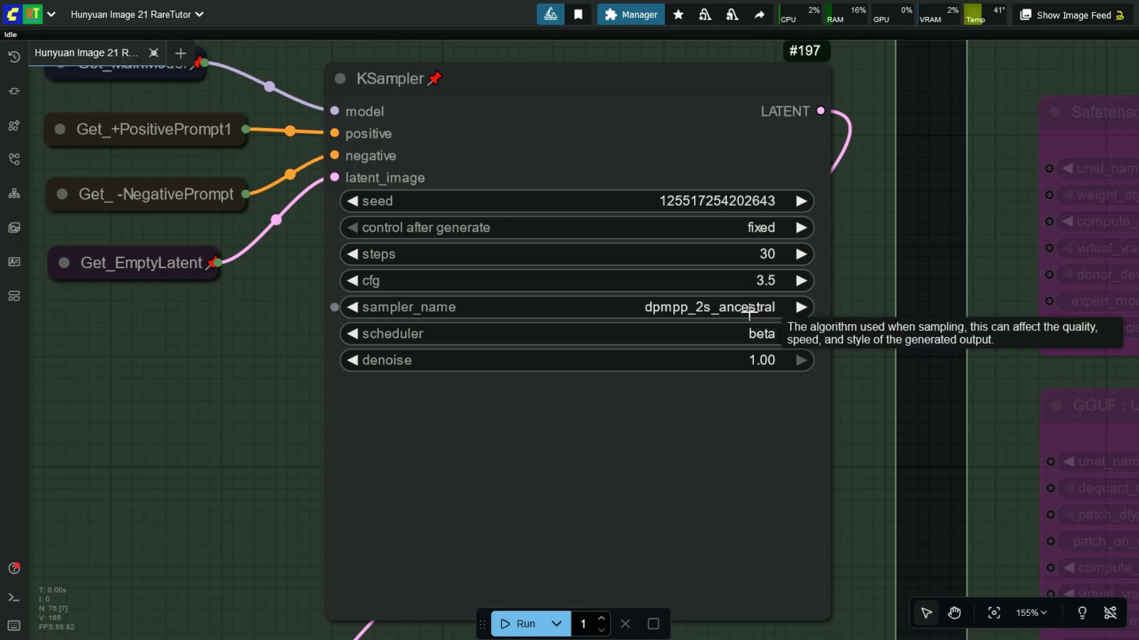
pyautogui.scroll(-1, 749, 311)
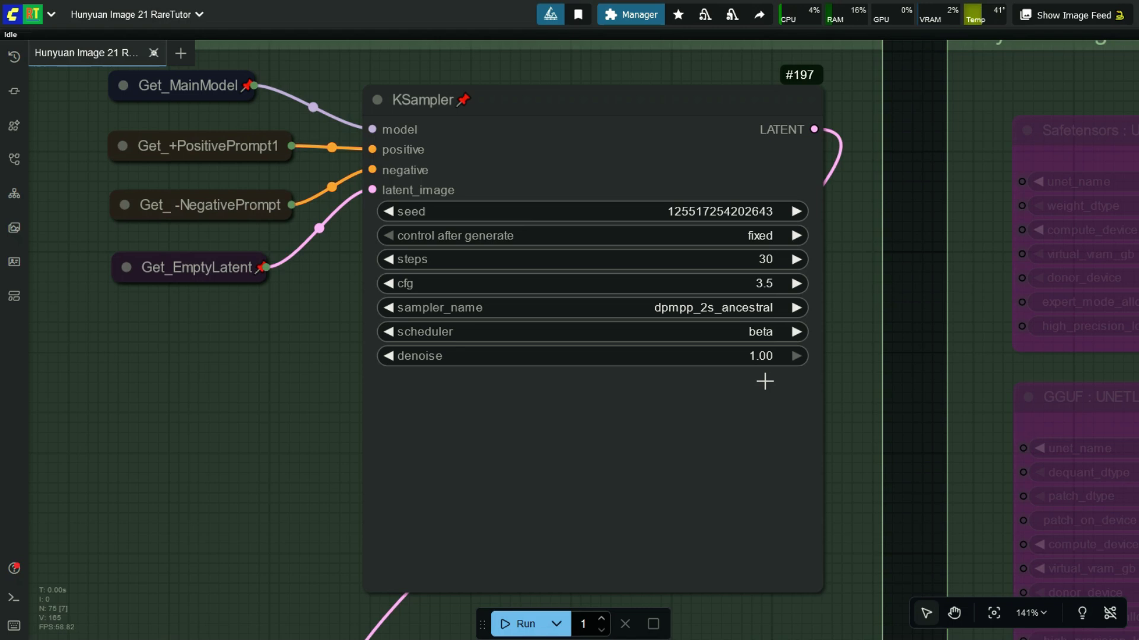
pyautogui.scroll(1, 681, 269)
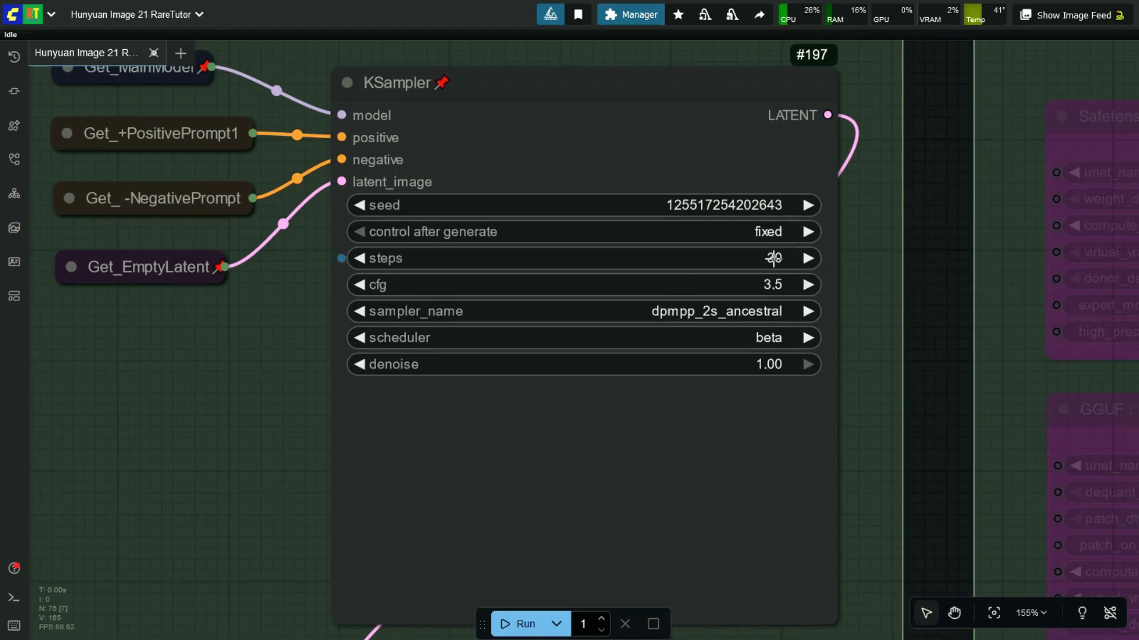
pyautogui.moveTo(750, 280)
pyautogui.moveTo(777, 342)
# Step: Look over the VAE Decode node and the Save Image node with its filename prefix
pyautogui.scroll(-5, 880, 356)
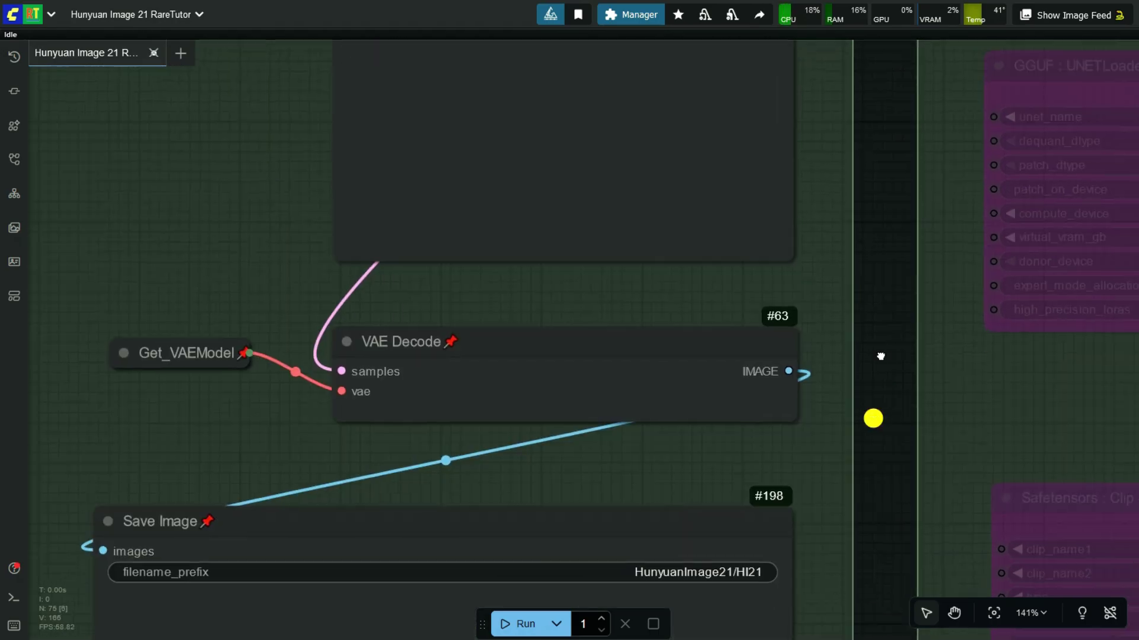
pyautogui.scroll(-2, 881, 357)
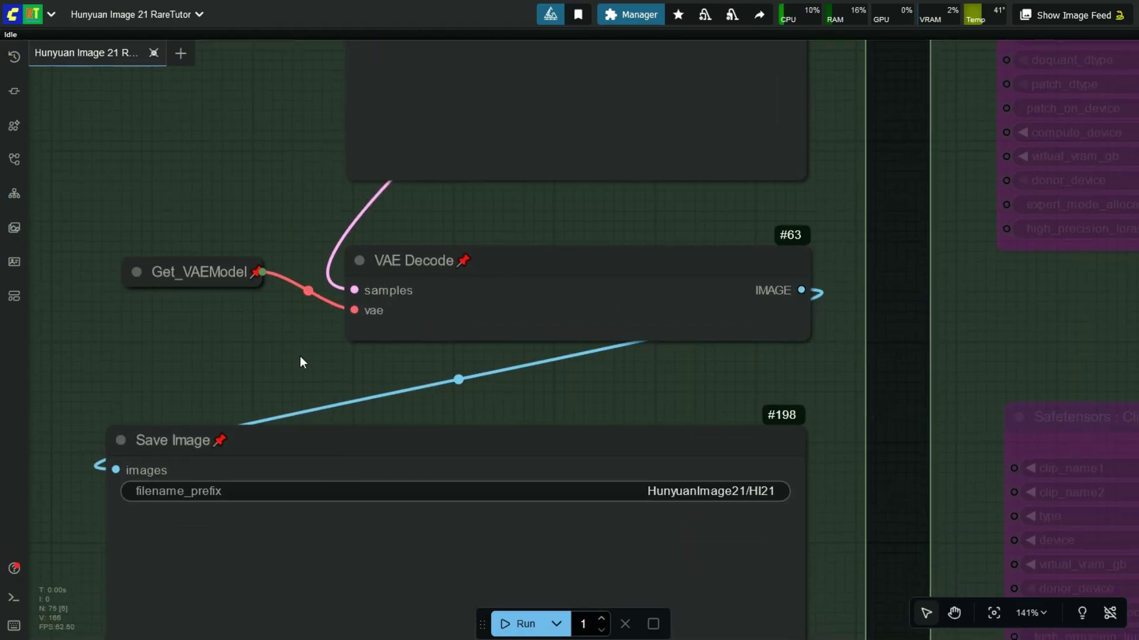
pyautogui.moveTo(300, 356); pyautogui.dragTo(346, 234)
pyautogui.scroll(-2, 364, 218)
pyautogui.scroll(-4, 158, 462)
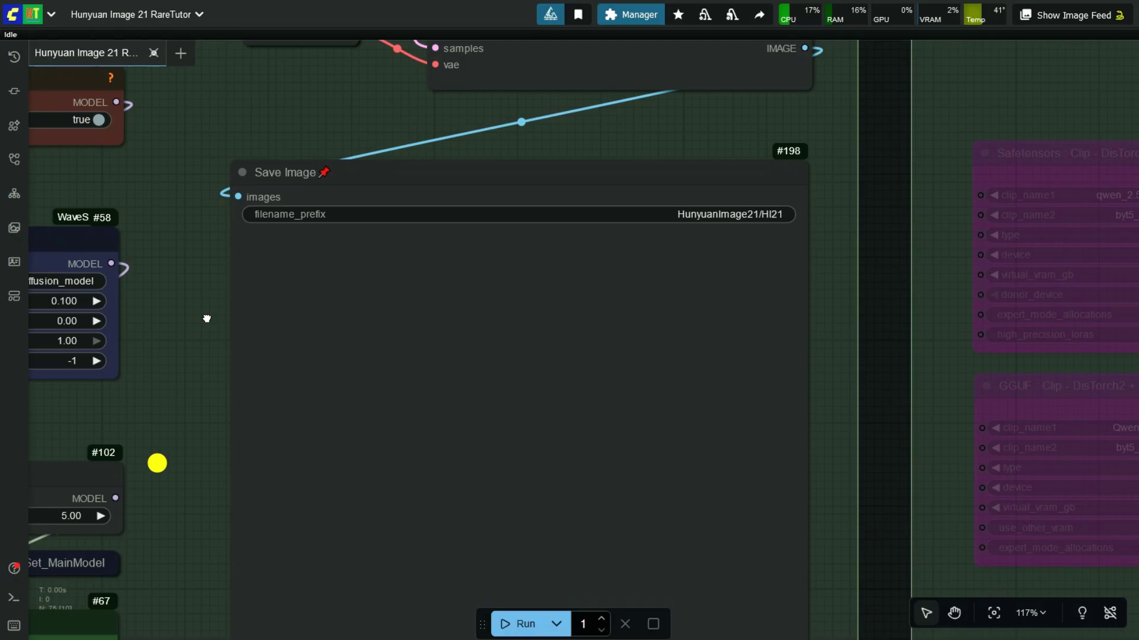
# Step: Run the workflow to generate the image with the main model group, leaving the refiner group bypassed
pyautogui.scroll(-3, 420, 305)
pyautogui.scroll(-8, 449, 354)
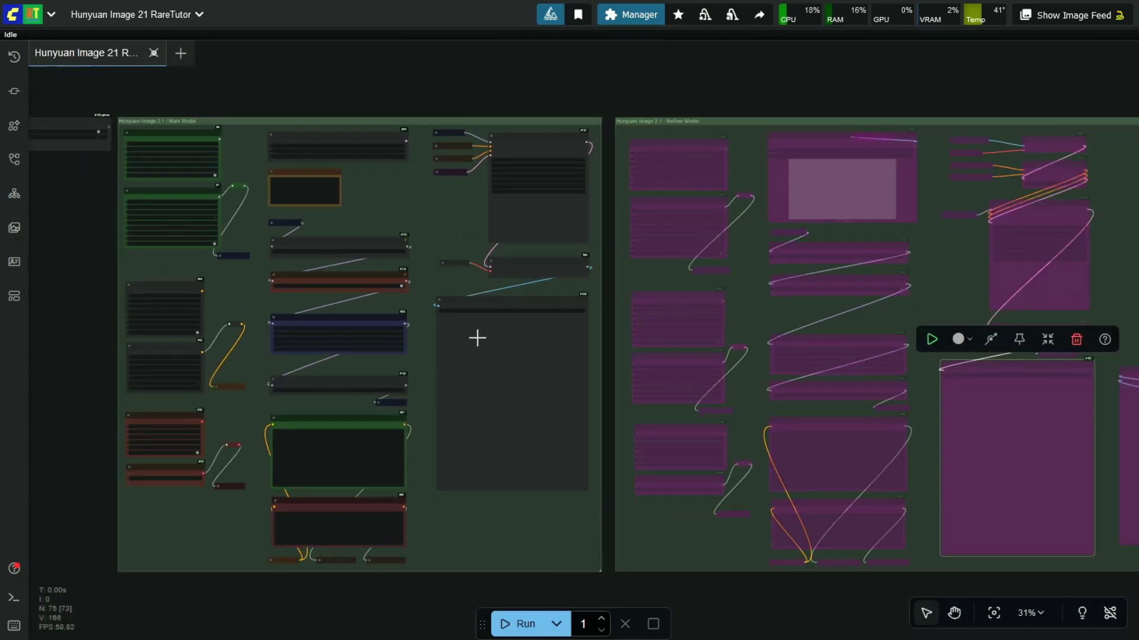
pyautogui.scroll(-1, 466, 291)
pyautogui.scroll(-1, 433, 96)
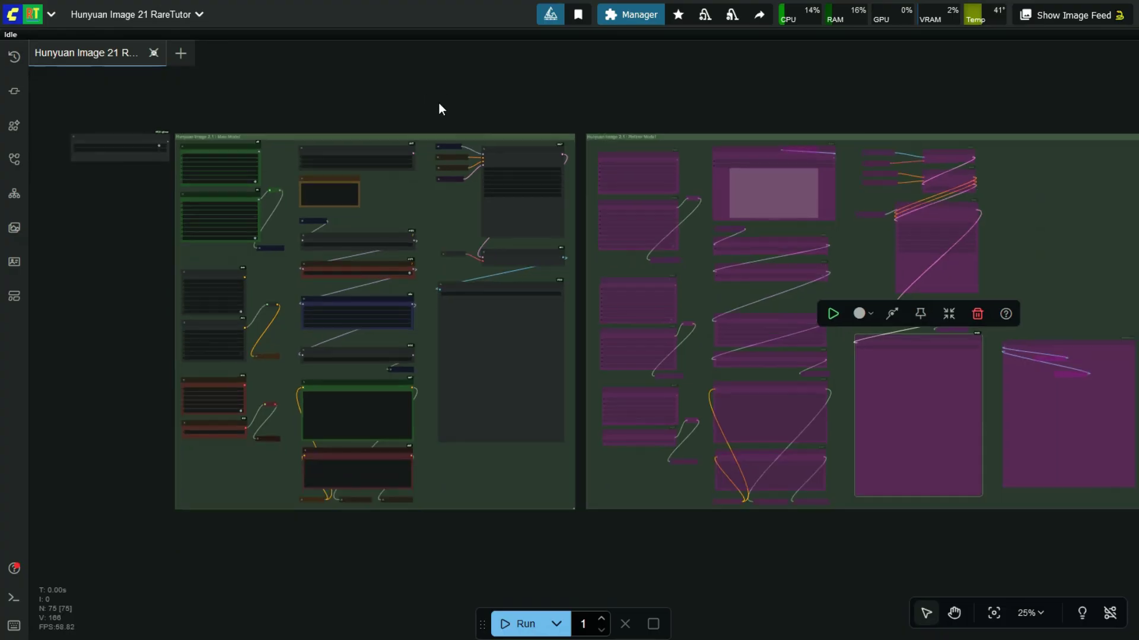
pyautogui.moveTo(492, 107); pyautogui.dragTo(513, 116)
pyautogui.scroll(-1, 472, 105)
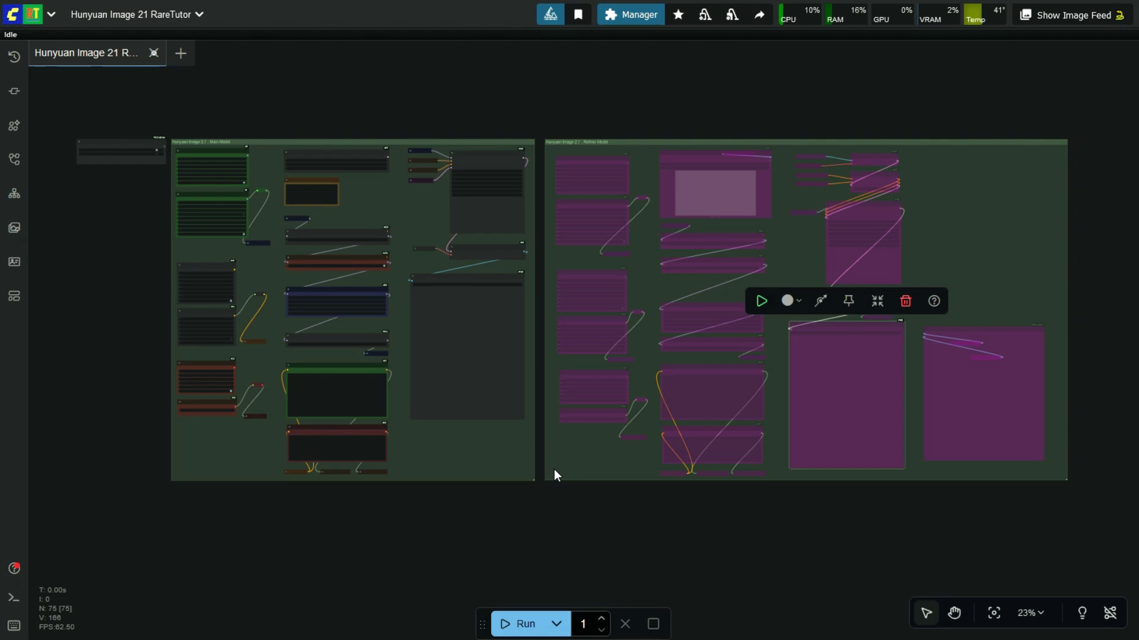
pyautogui.click(505, 624)
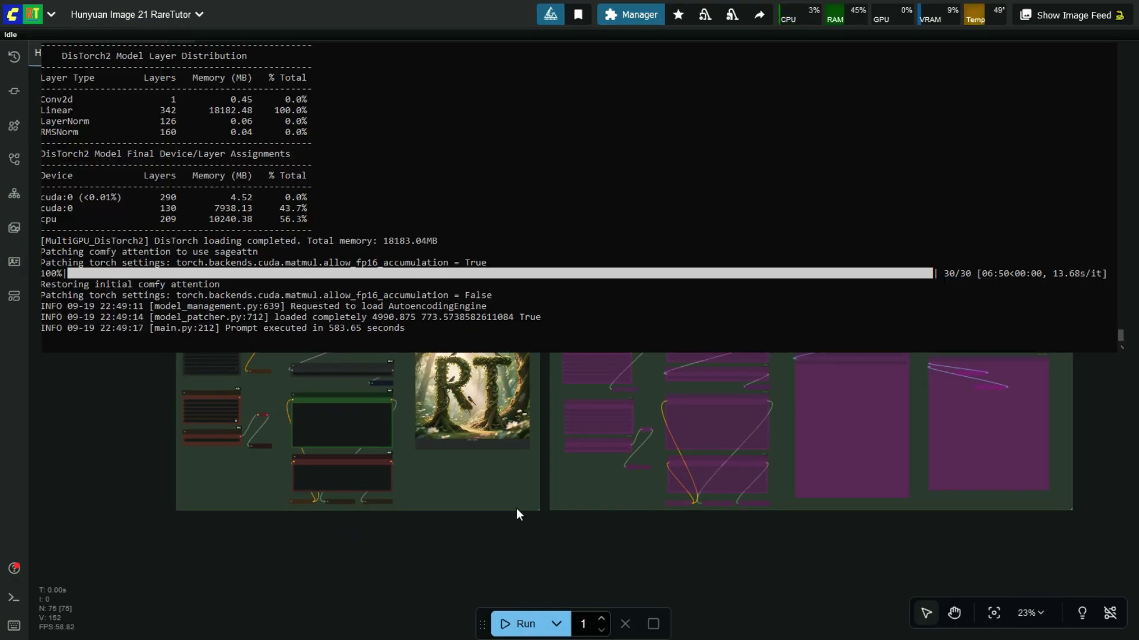
# Step: Inspect the generated forest image of the letters RT in the Save Image node
pyautogui.scroll(10, 516, 508)
pyautogui.scroll(3, 522, 358)
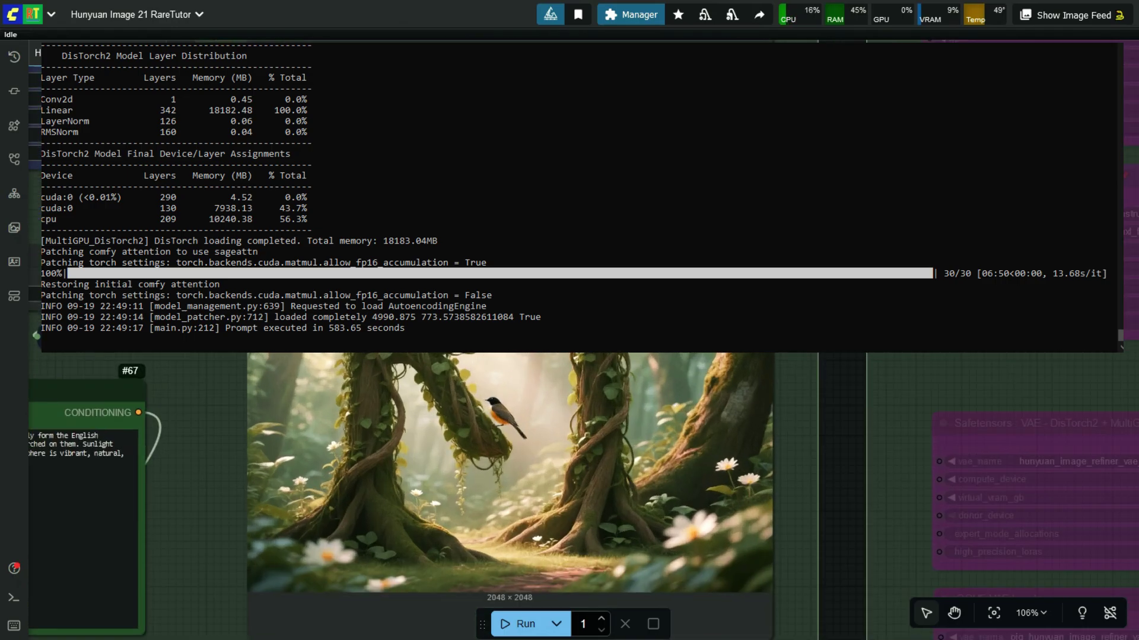
pyautogui.scroll(-2, 602, 131)
pyautogui.scroll(2, 450, 355)
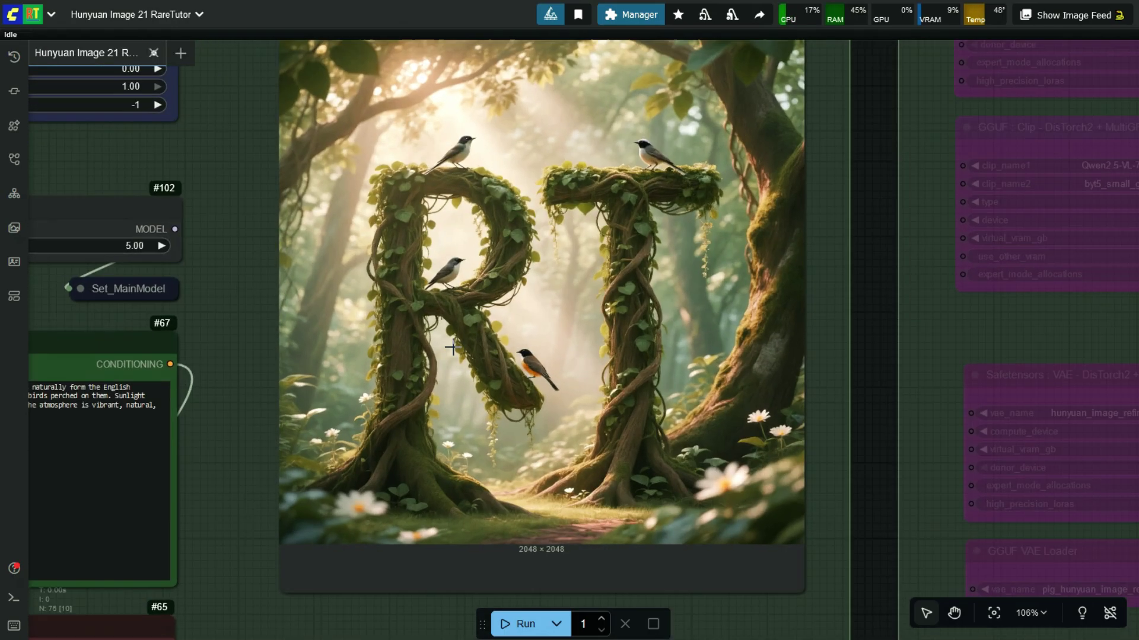
# Step: Examine the birds, vines and leaves of the generated RT forest image close up and as a whole
pyautogui.scroll(2, 436, 243)
pyautogui.scroll(-1, 450, 163)
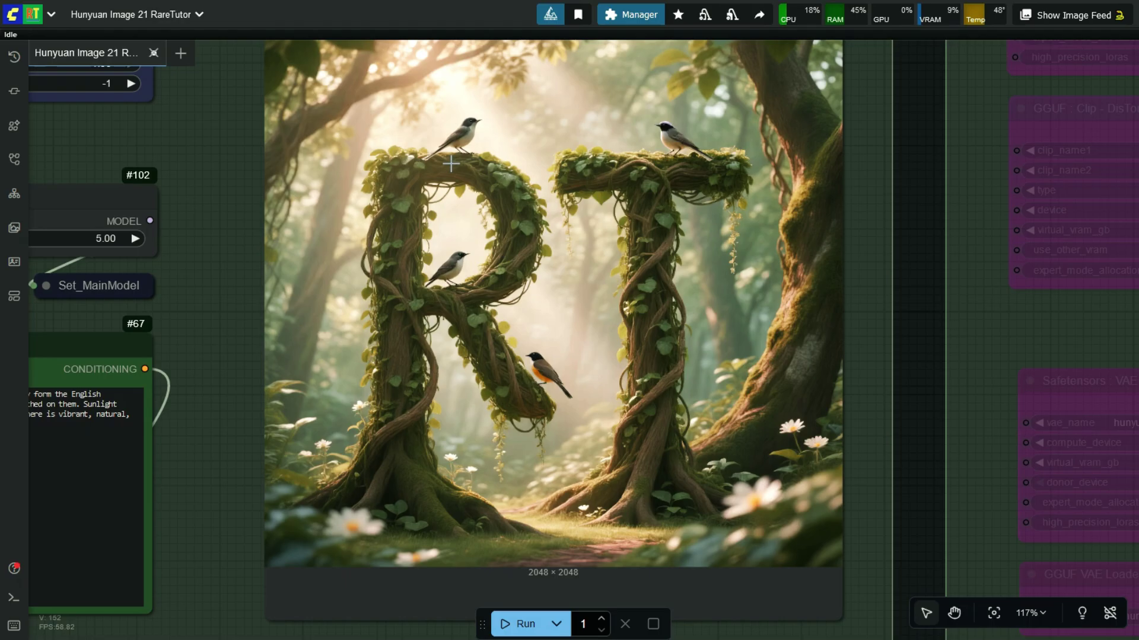
pyautogui.scroll(3, 414, 509)
pyautogui.scroll(-1, 425, 359)
pyautogui.scroll(-1, 899, 284)
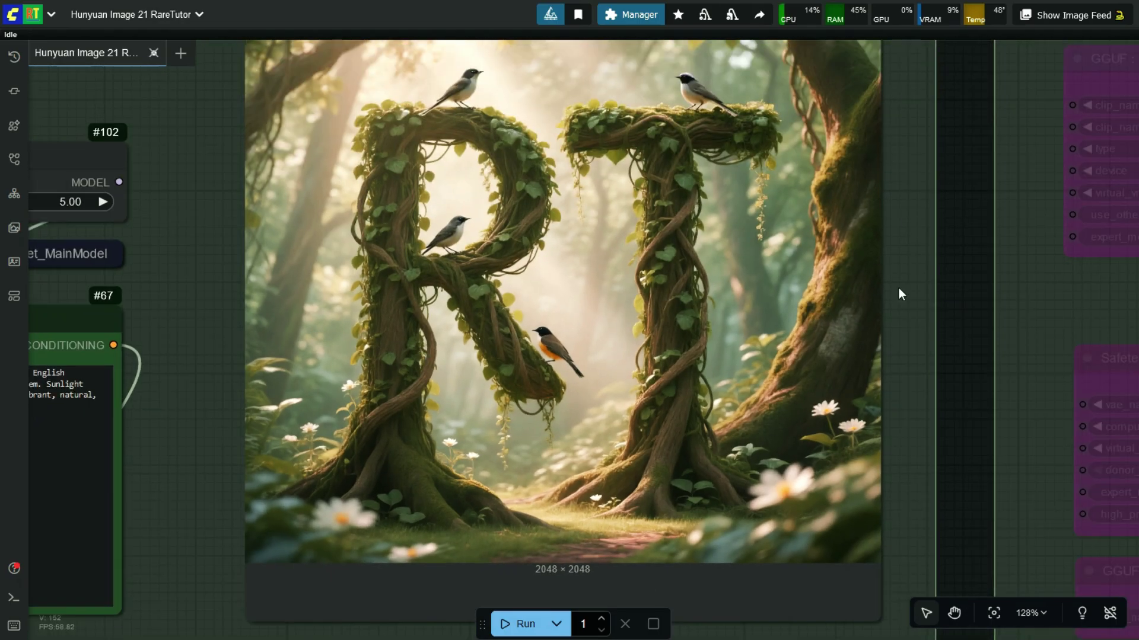
pyautogui.scroll(2, 806, 239)
pyautogui.scroll(1, 826, 377)
pyautogui.scroll(-1, 835, 427)
pyautogui.scroll(-5, 831, 463)
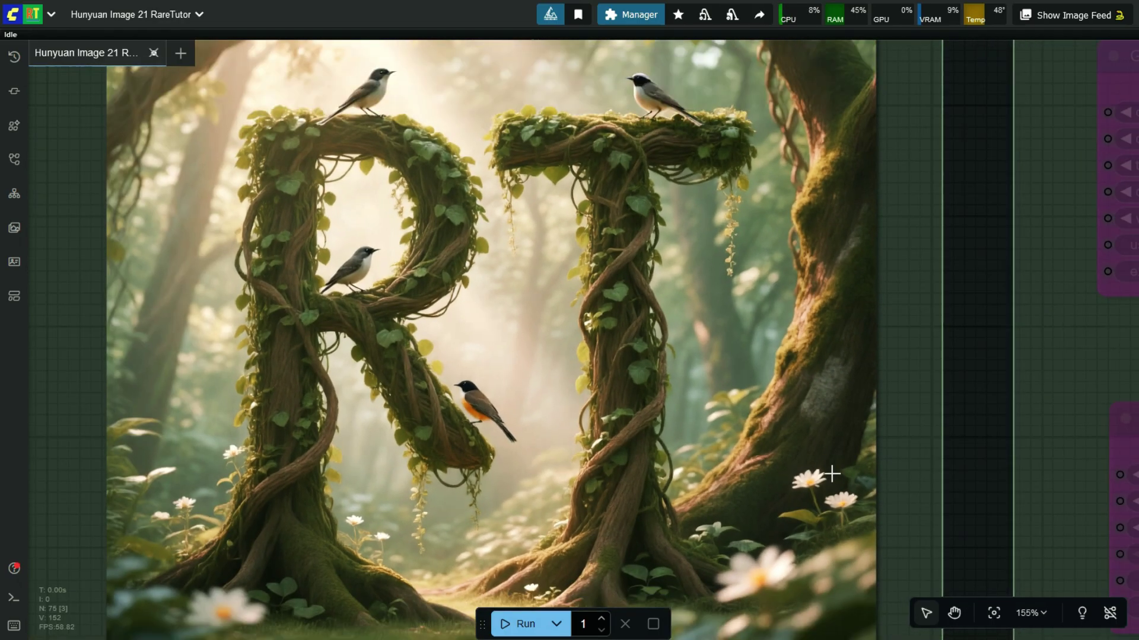
pyautogui.scroll(10, 523, 277)
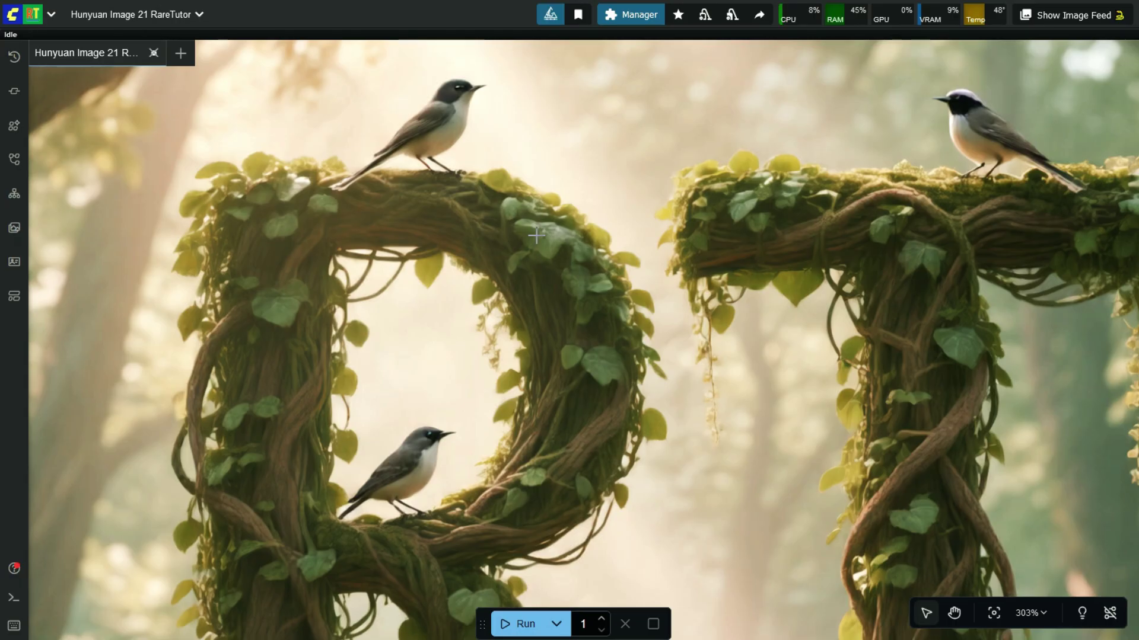
pyautogui.scroll(-6, 534, 237)
pyautogui.scroll(-3, 593, 201)
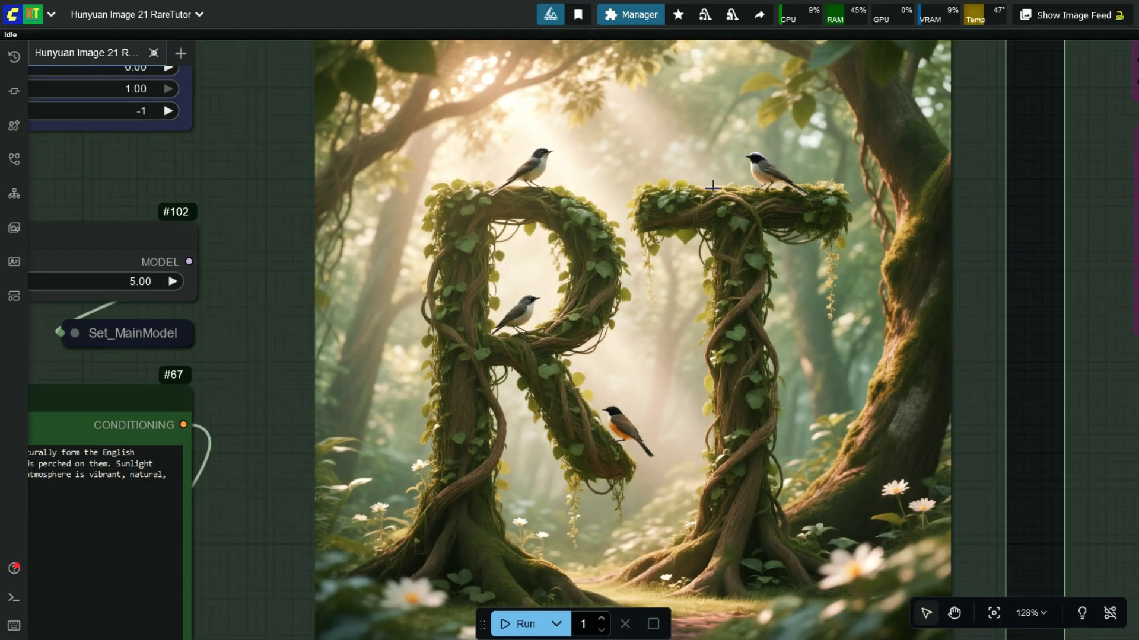
# Step: Replace the positive prompt with the realistic dodo bird description, and set the empty latent image to width 2560 and height 1536
pyautogui.scroll(-15, 741, 404)
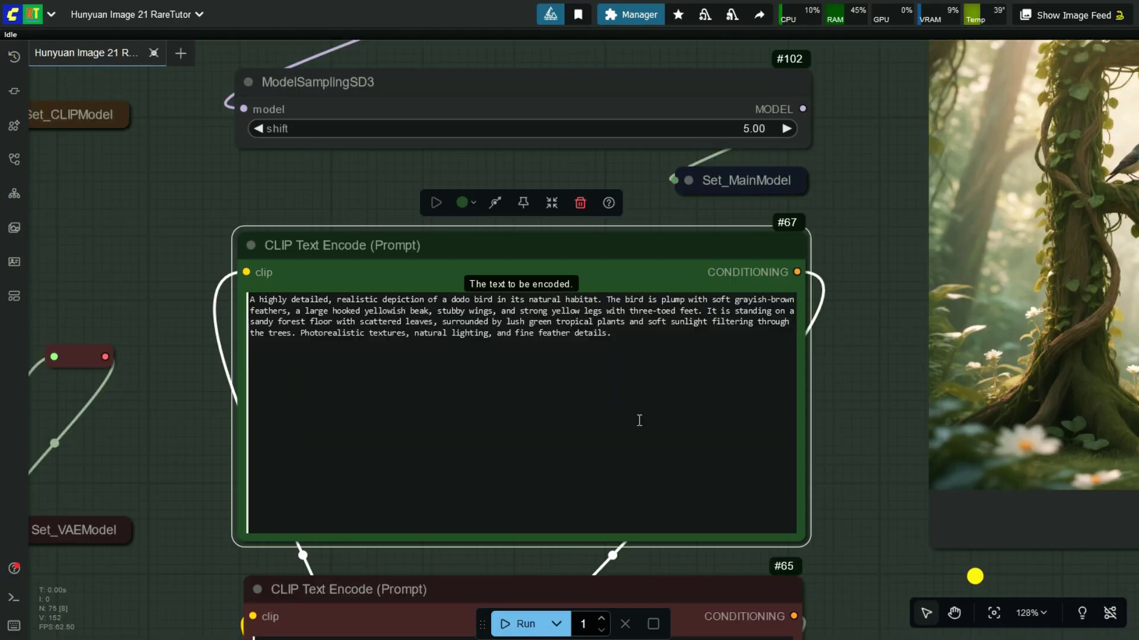
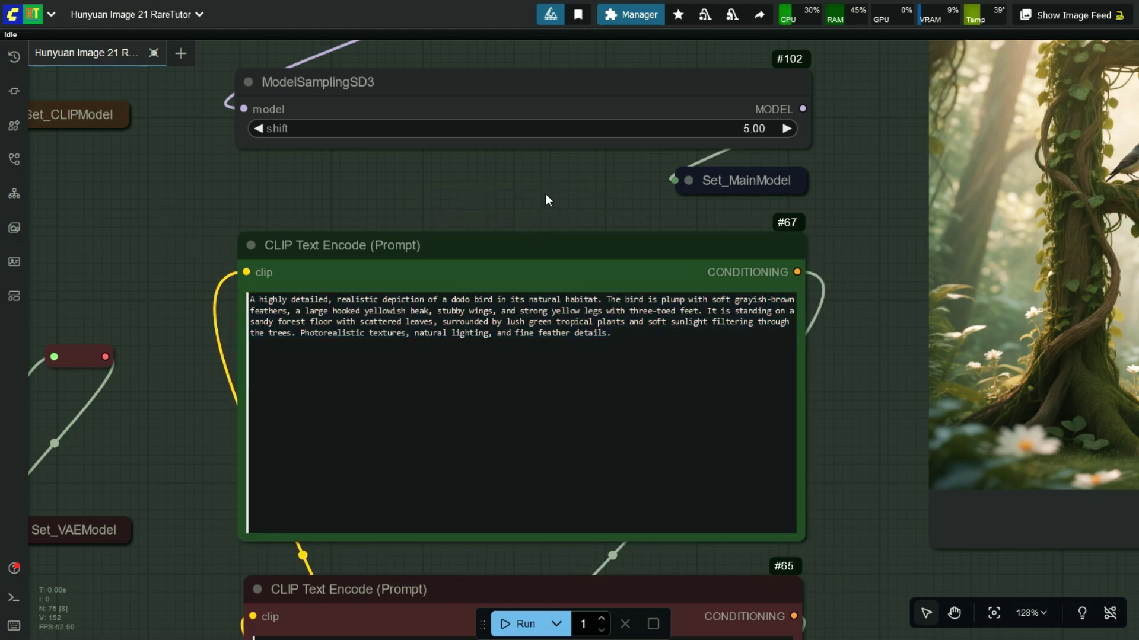
pyautogui.scroll(5, 546, 196)
pyautogui.scroll(4, 391, 335)
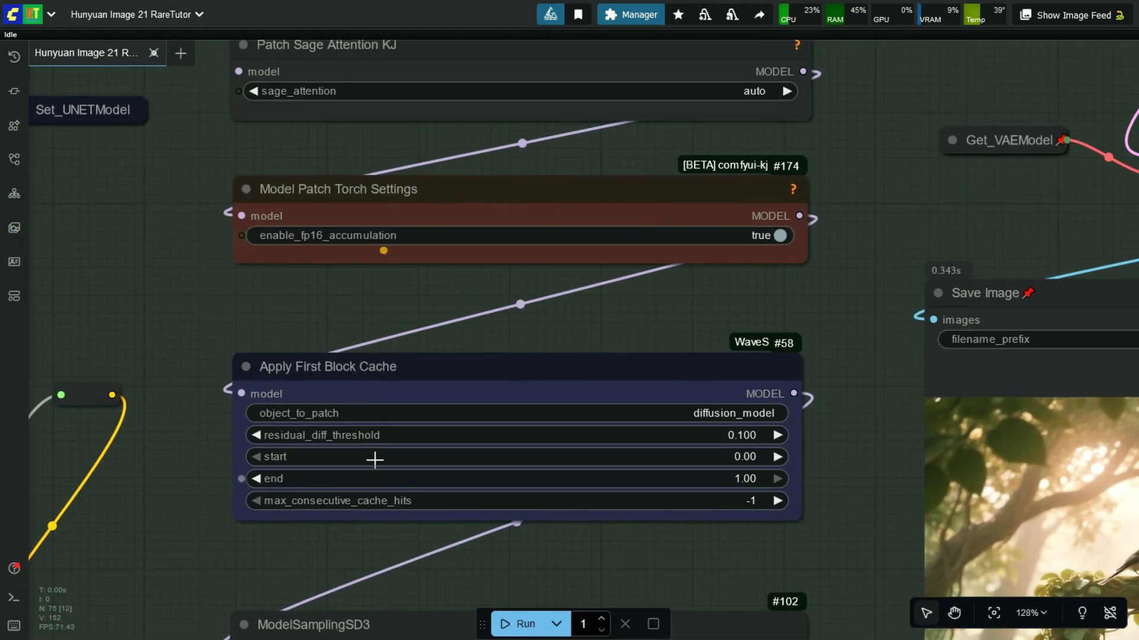
pyautogui.scroll(4, 396, 294)
pyautogui.scroll(3, 552, 215)
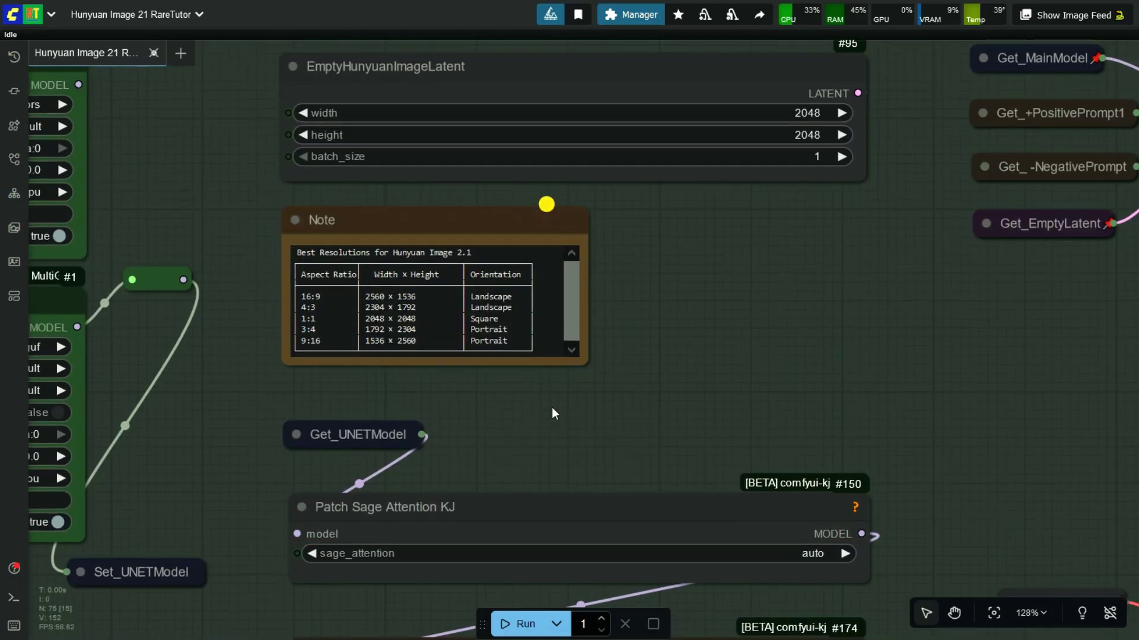
pyautogui.scroll(2, 745, 279)
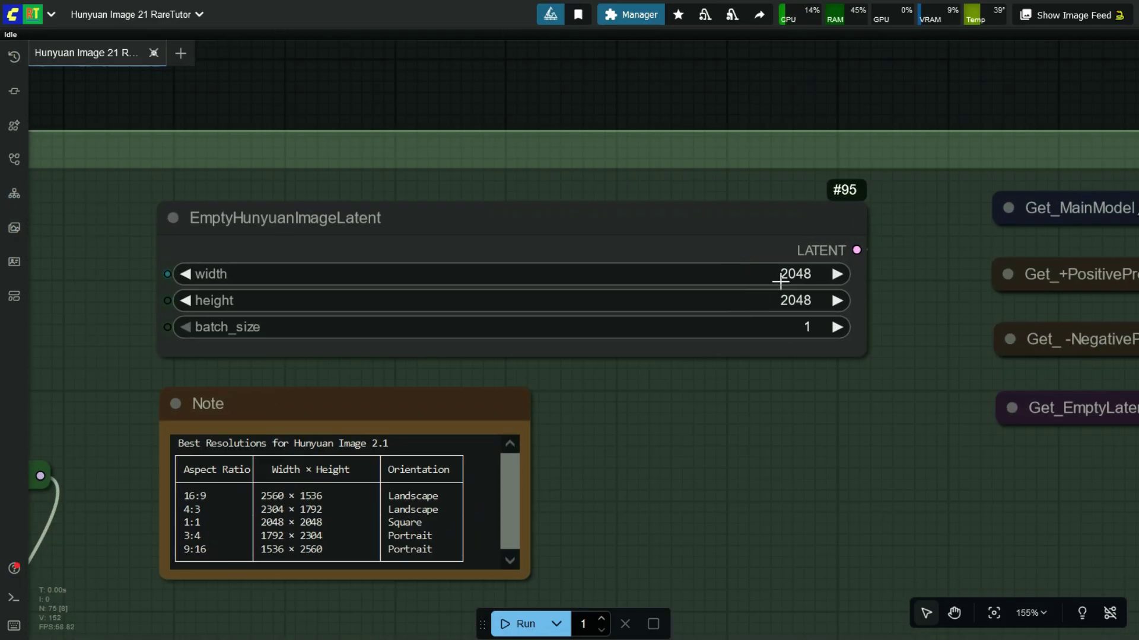
pyautogui.click(780, 279)
pyautogui.write('2560')
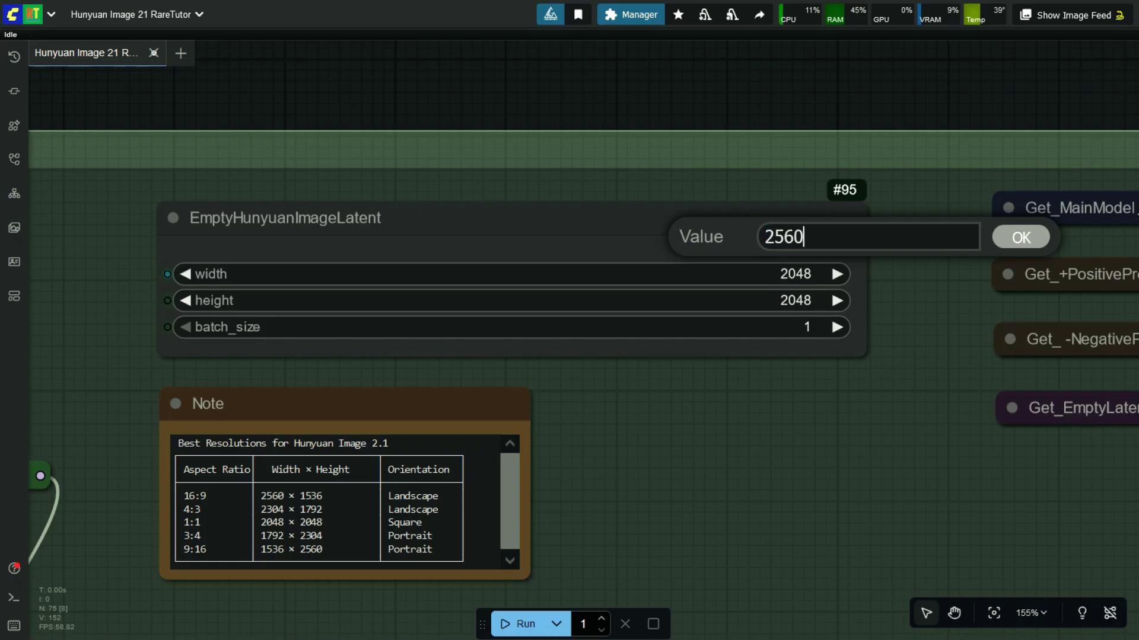
pyautogui.press('Return')
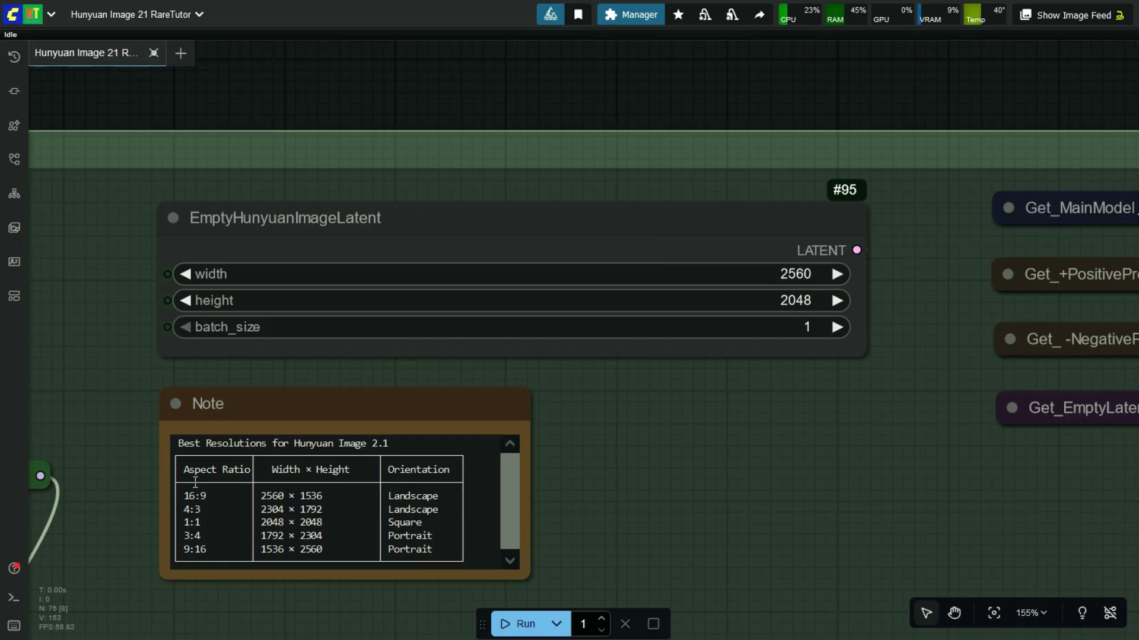
pyautogui.click(758, 301)
pyautogui.write('1536')
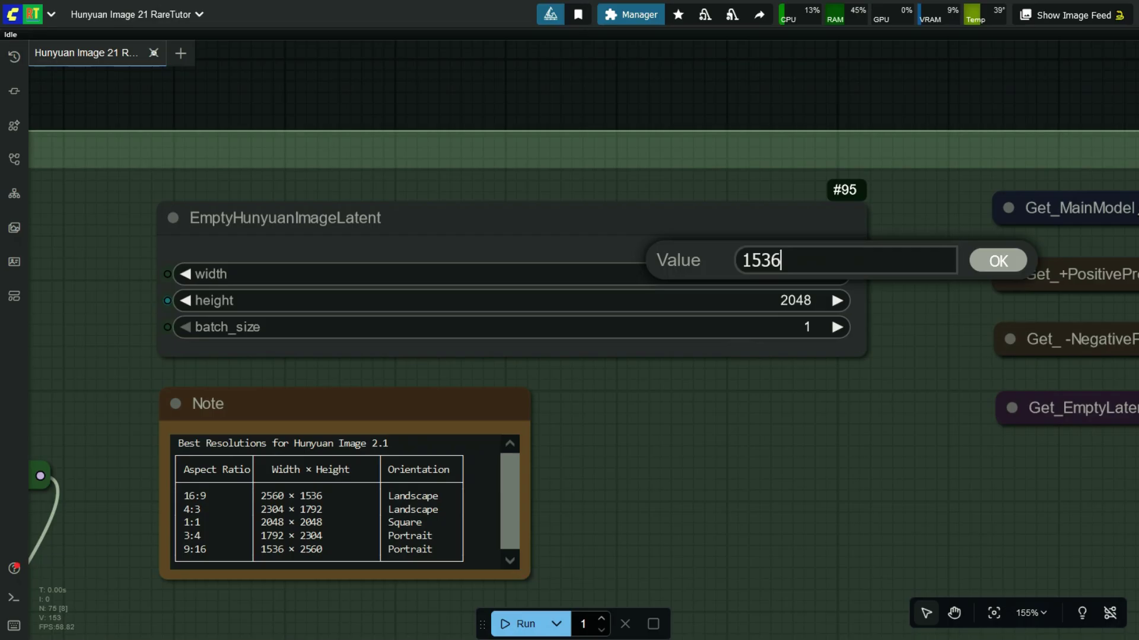
pyautogui.press('Return')
# Step: Run the workflow to generate the dodo bird image with the main model group, and show the whole workflow
pyautogui.scroll(-8, 465, 141)
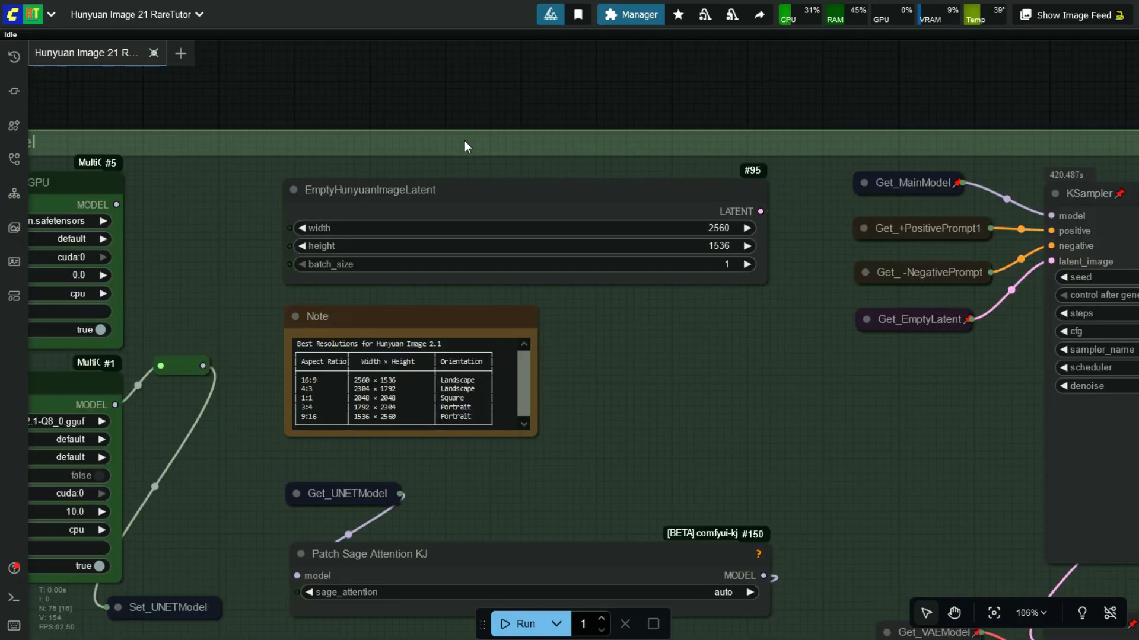
pyautogui.scroll(-4, 465, 140)
pyautogui.scroll(-4, 461, 171)
pyautogui.scroll(8, 848, 184)
pyautogui.scroll(4, 521, 193)
pyautogui.scroll(-13, 593, 184)
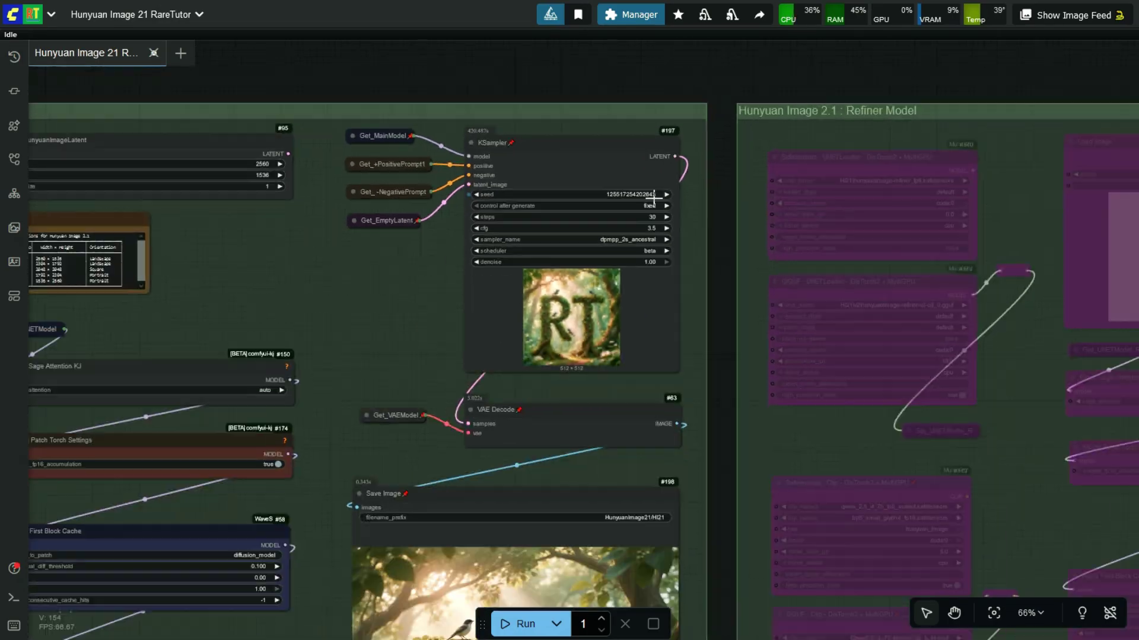
pyautogui.scroll(-2, 382, 155)
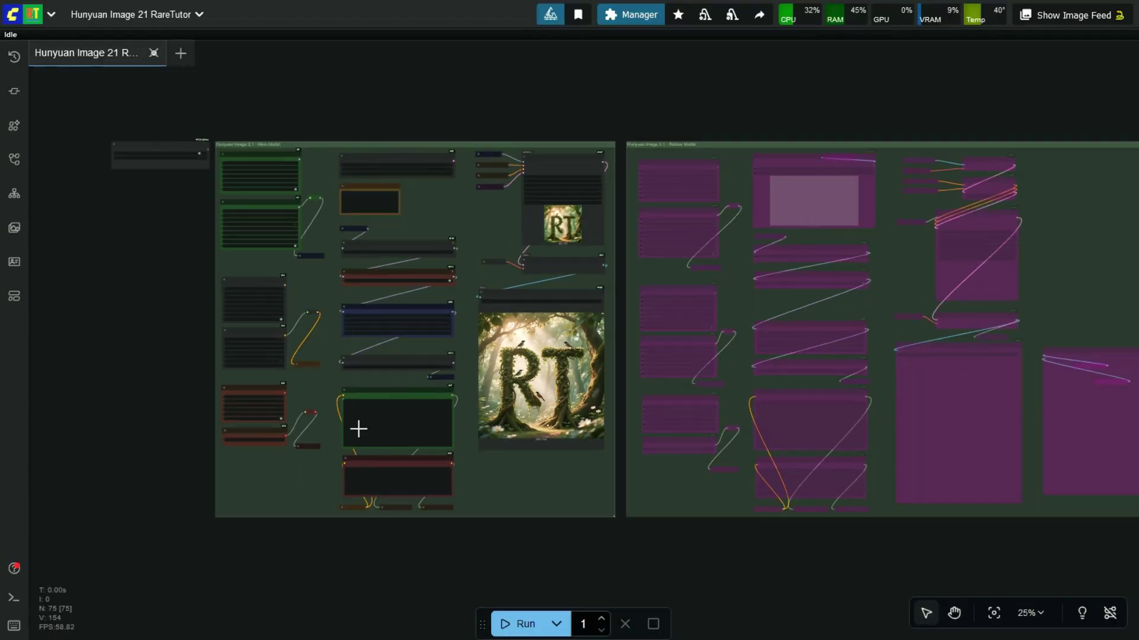
pyautogui.click(528, 630)
pyautogui.click(932, 581)
pyautogui.press('.')
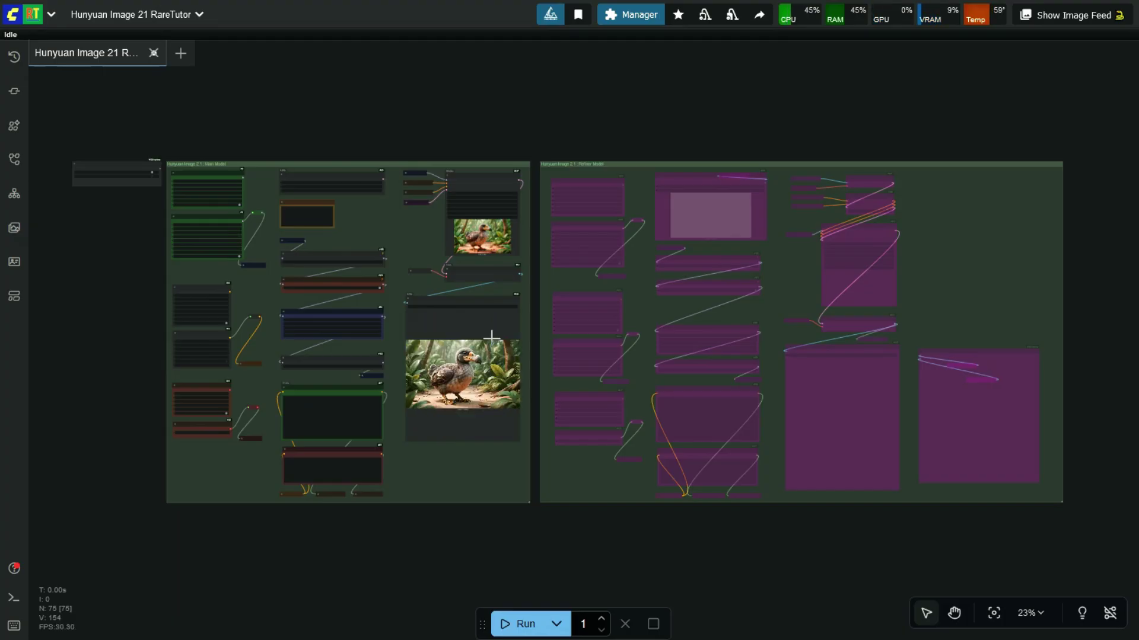
# Step: Inspect the generated dodo bird image in the Save Image node, including the head and feather details
pyautogui.scroll(15, 436, 377)
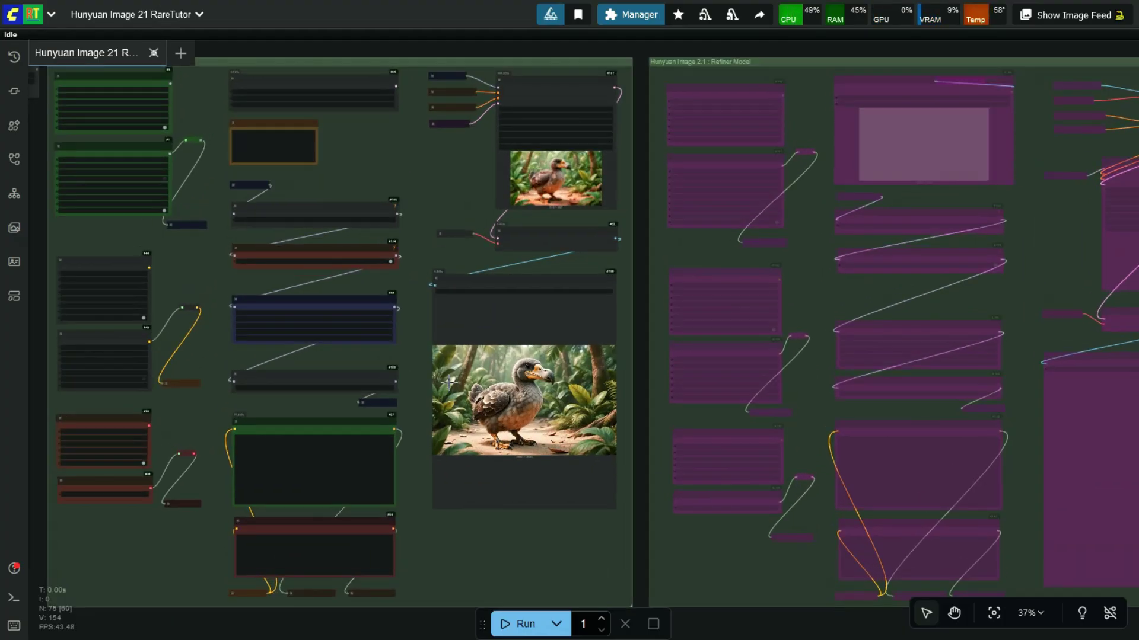
pyautogui.scroll(-1, 574, 389)
pyautogui.scroll(3, 662, 373)
pyautogui.scroll(-2, 584, 249)
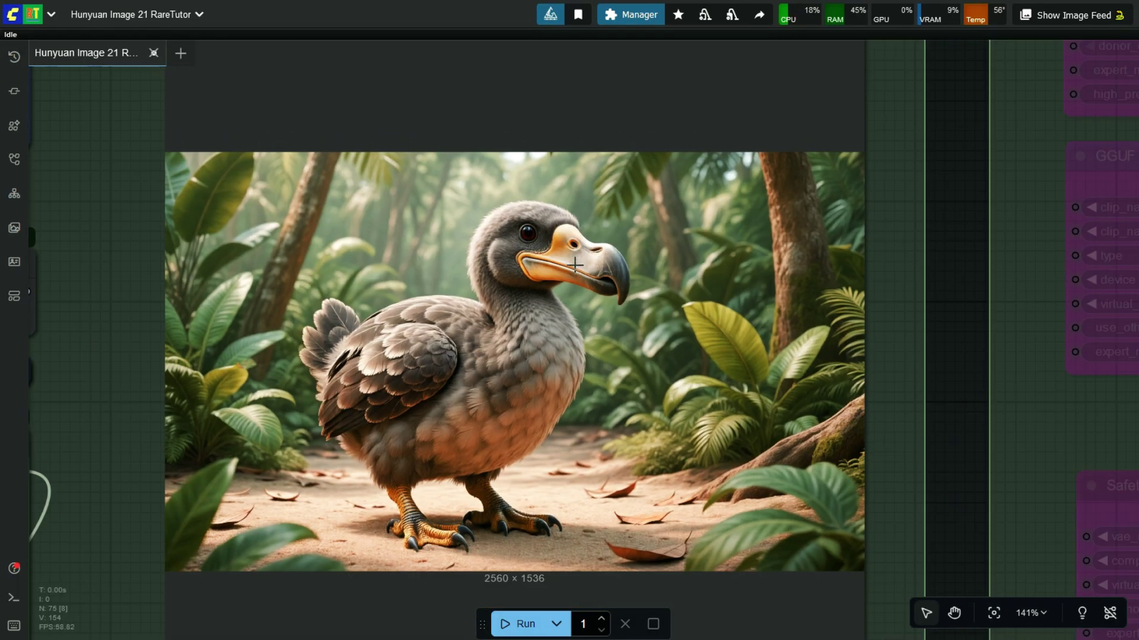
pyautogui.scroll(2, 575, 261)
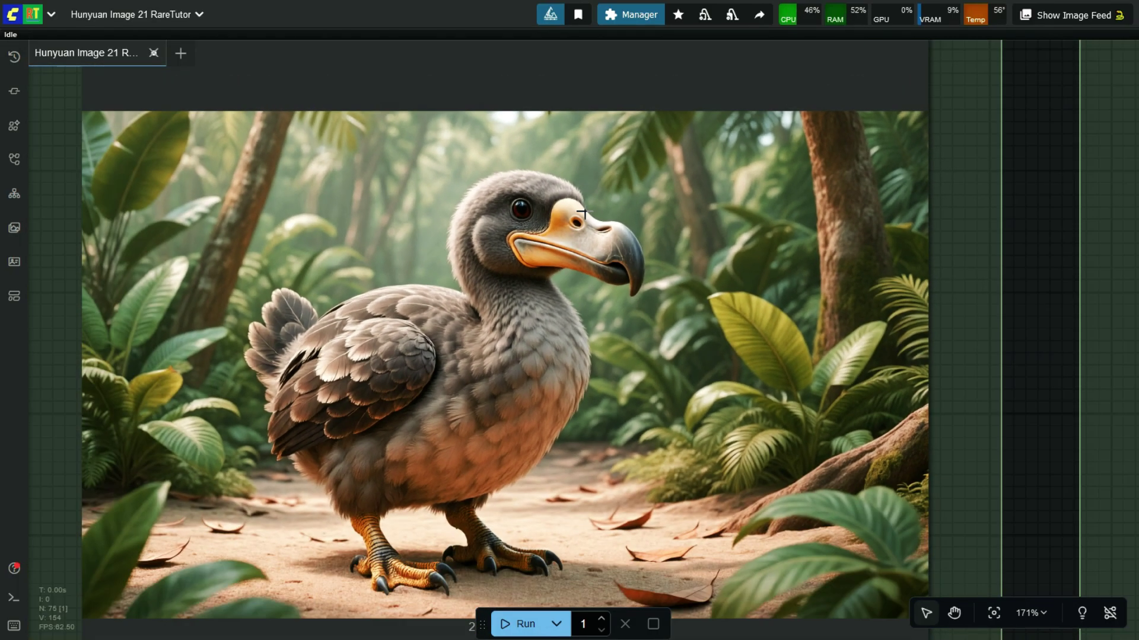
pyautogui.scroll(-2, 584, 214)
pyautogui.scroll(6, 552, 201)
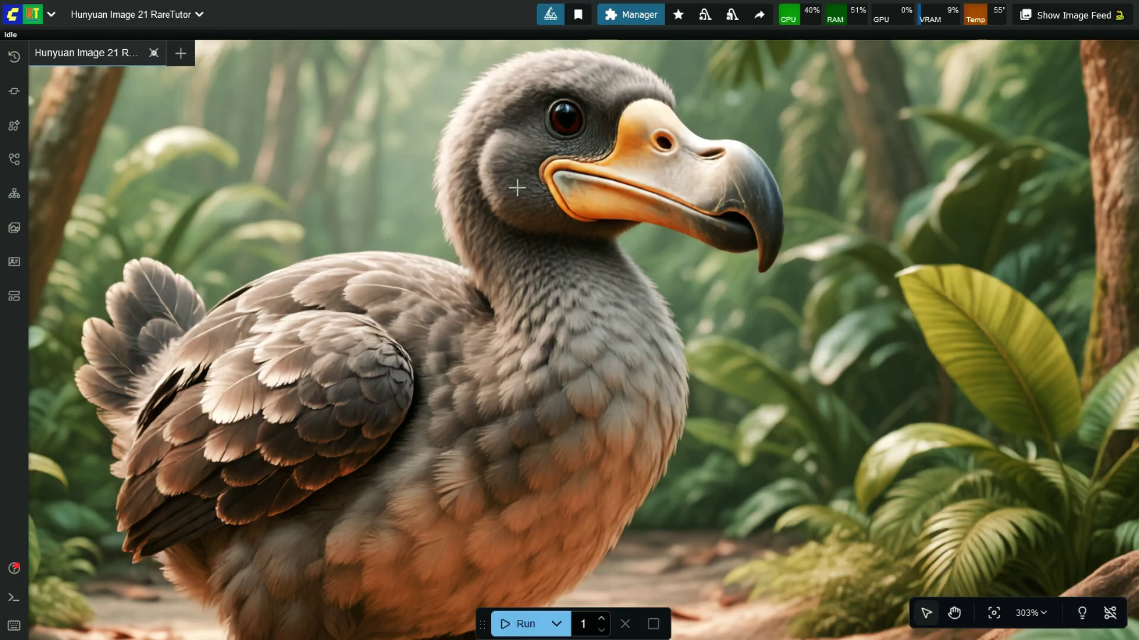
# Step: Open the dodo bird image on its own at full size and examine its head, feathers, feet and background
pyautogui.rightClick(517, 188)
pyautogui.click(538, 263)
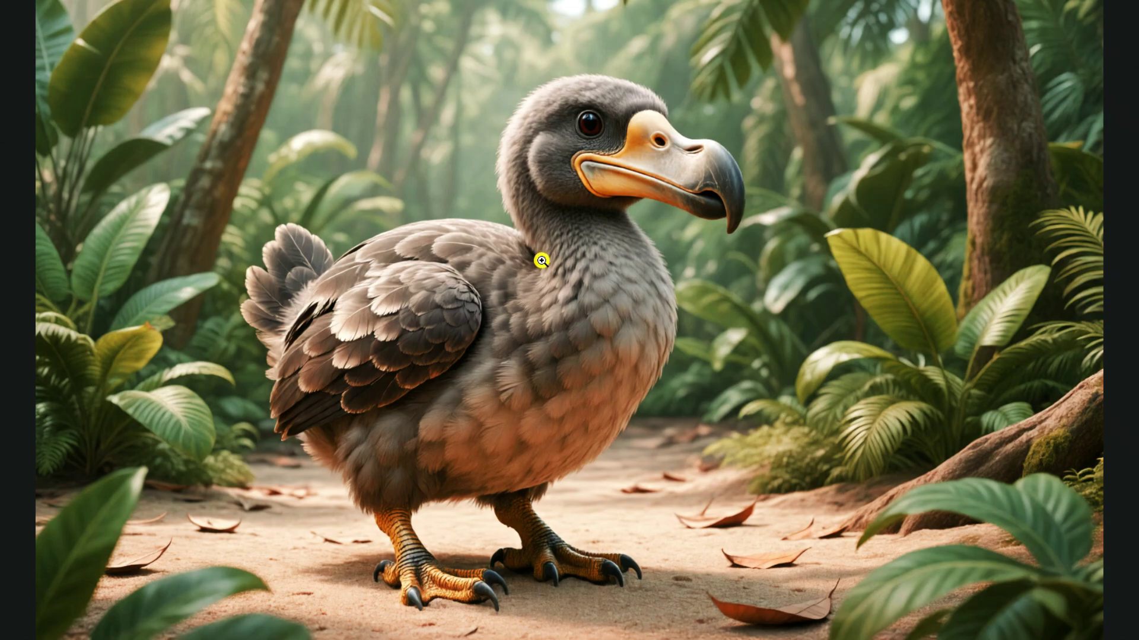
pyautogui.click(564, 245)
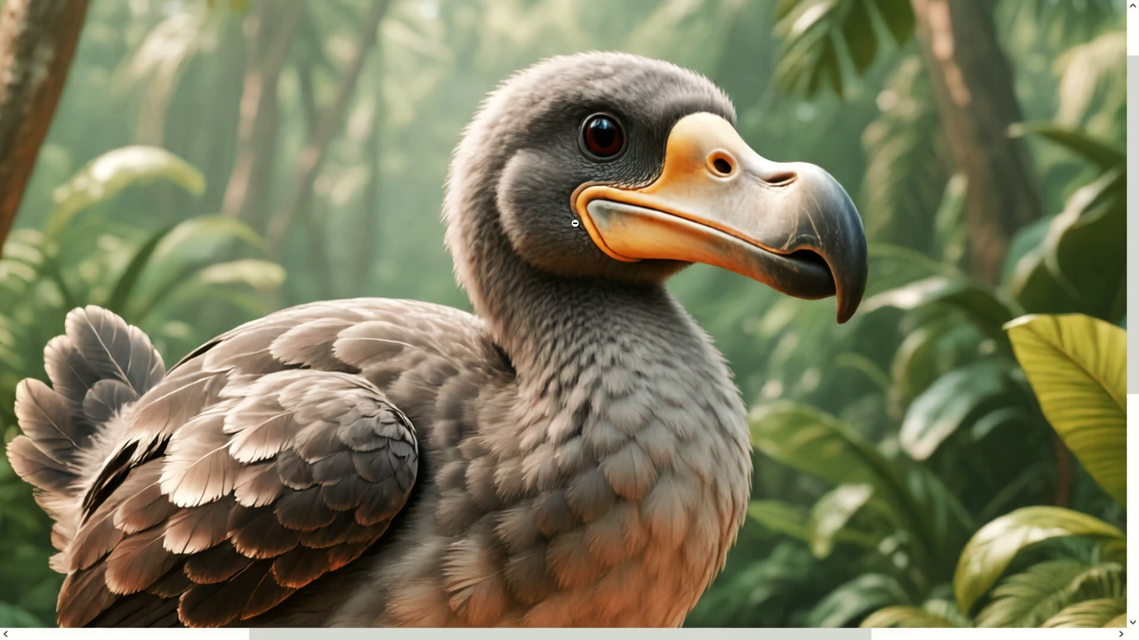
pyautogui.scroll(-6, 575, 224)
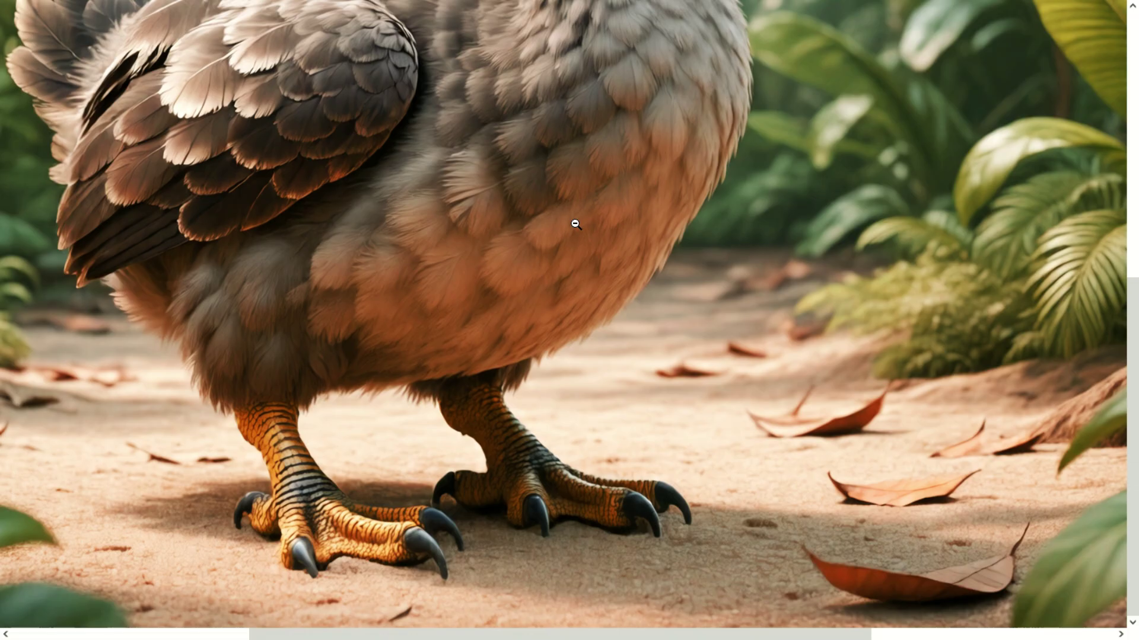
pyautogui.scroll(6, 575, 223)
pyautogui.hscroll(-5, 511, 634)
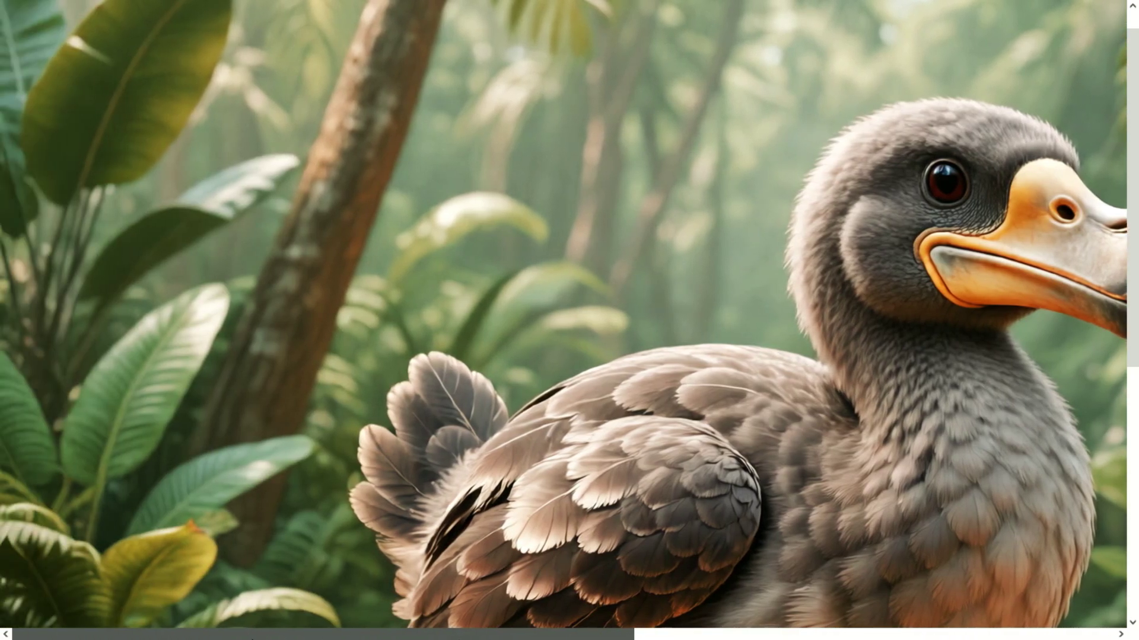
pyautogui.click(426, 548)
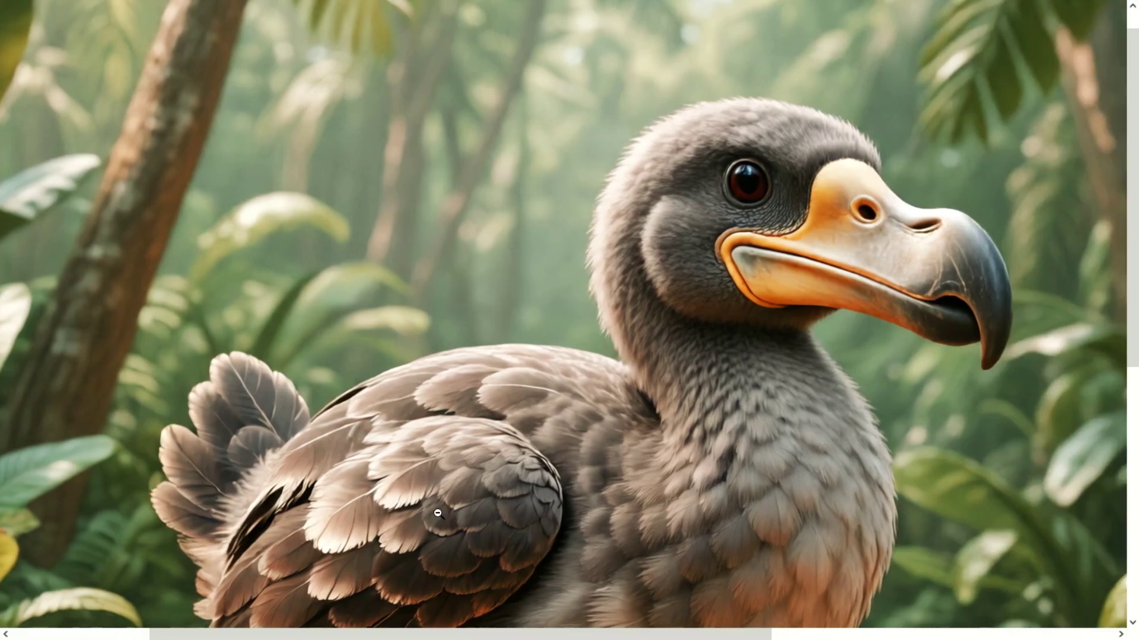
pyautogui.click(448, 481)
pyautogui.click(450, 484)
pyautogui.click(450, 483)
pyautogui.moveTo(450, 634); pyautogui.dragTo(617, 636)
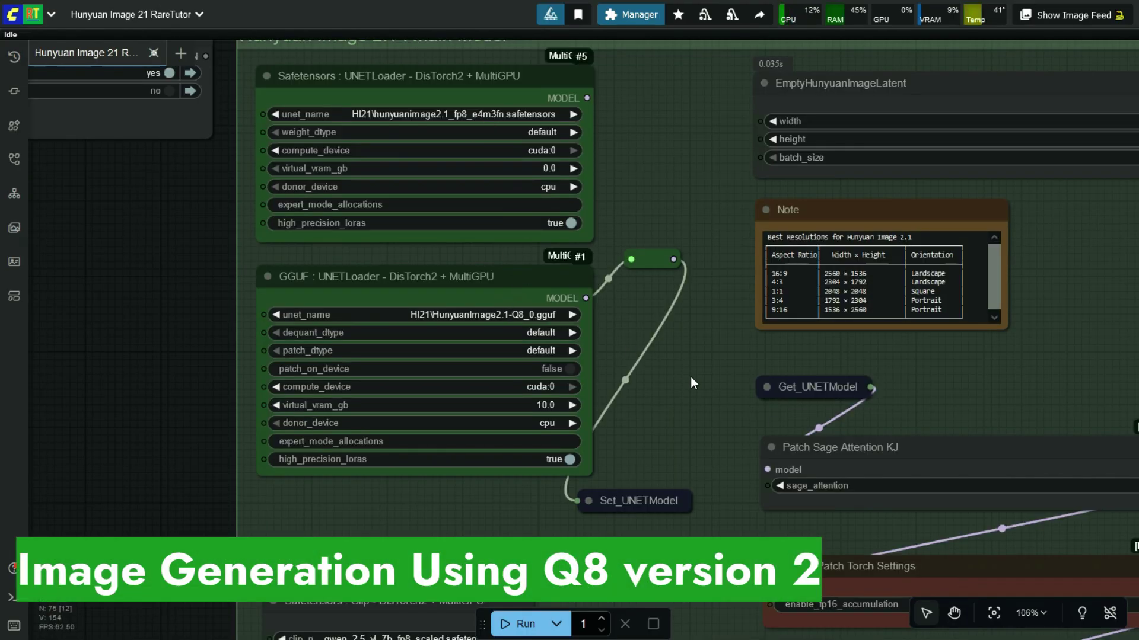
# Step: Set the GGUF UNETLoader's unet_name to HI21\hunyuanimage2.1-v2-q8_0.gguf
pyautogui.scroll(-7, 300, 383)
pyautogui.scroll(7, 355, 420)
pyautogui.scroll(3, 468, 322)
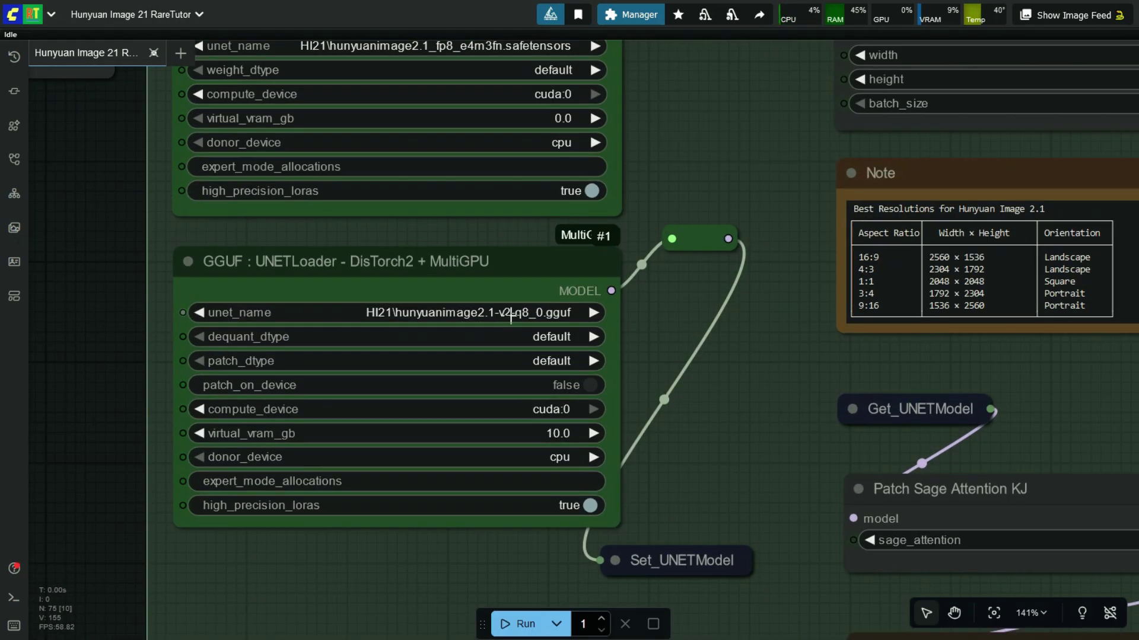
pyautogui.scroll(-2, 87, 382)
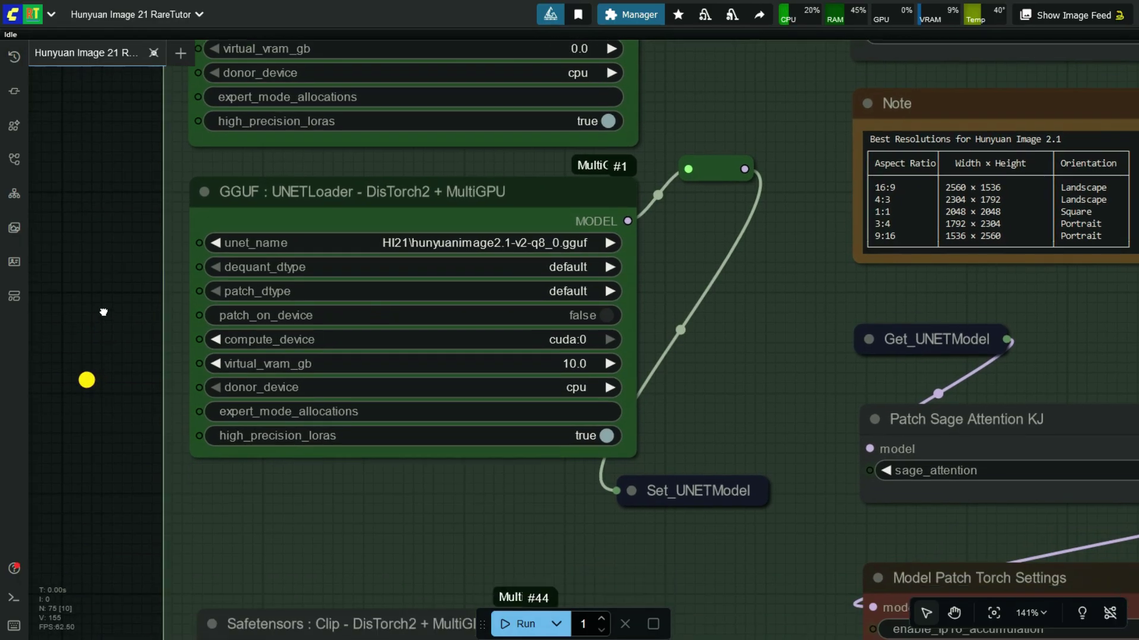
# Step: Set both the width and height of the EmptyHunyuanImageLatent node to 2048
pyautogui.scroll(-8, 95, 415)
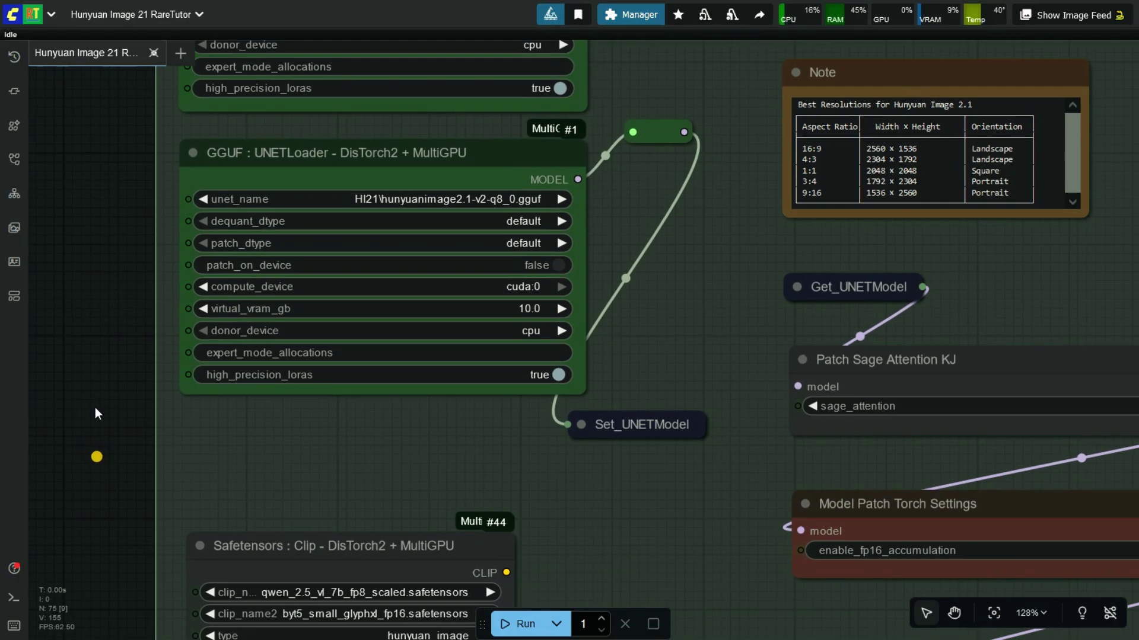
pyautogui.scroll(4, 640, 226)
pyautogui.scroll(3, 685, 199)
pyautogui.scroll(3, 743, 185)
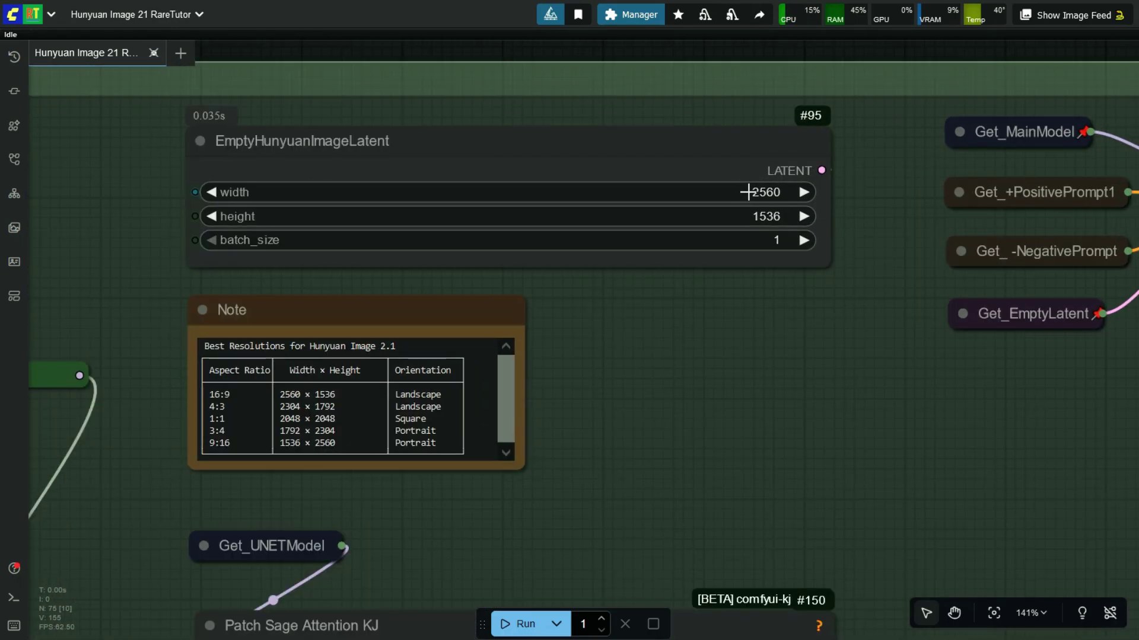
pyautogui.click(748, 191)
pyautogui.write('2048')
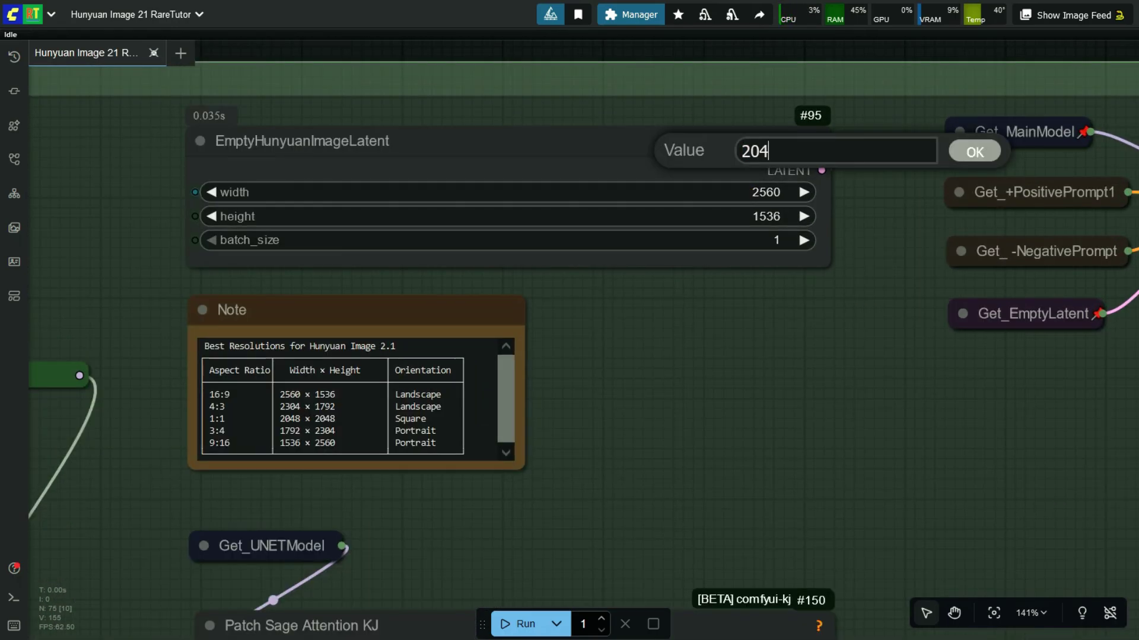
pyautogui.press('Return')
pyautogui.click(764, 212)
pyautogui.write('2048')
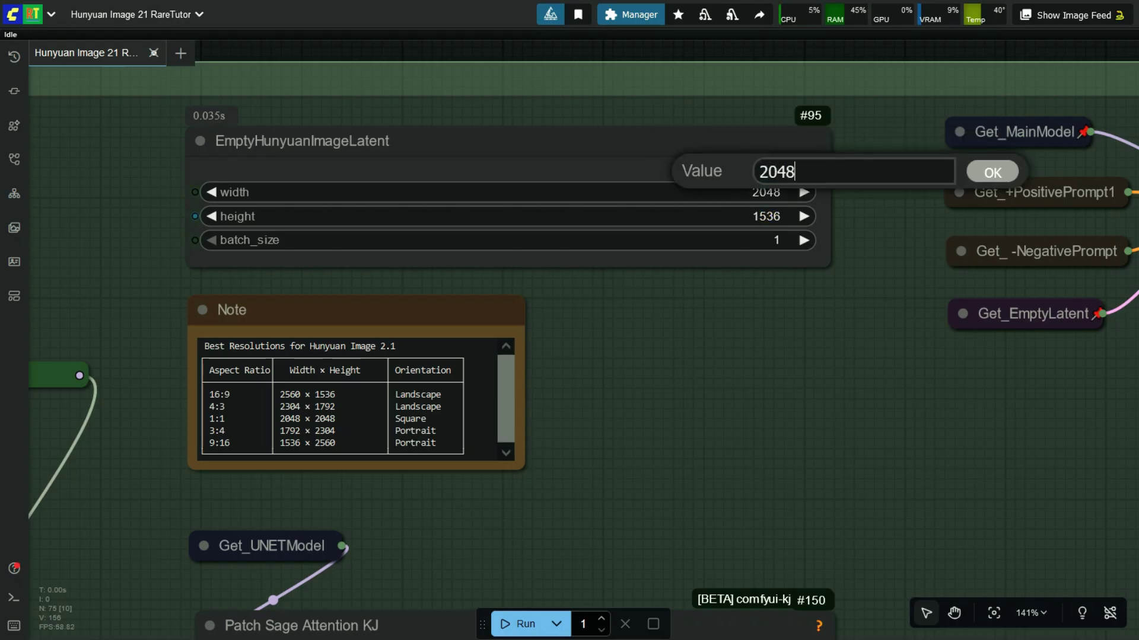
pyautogui.press('Return')
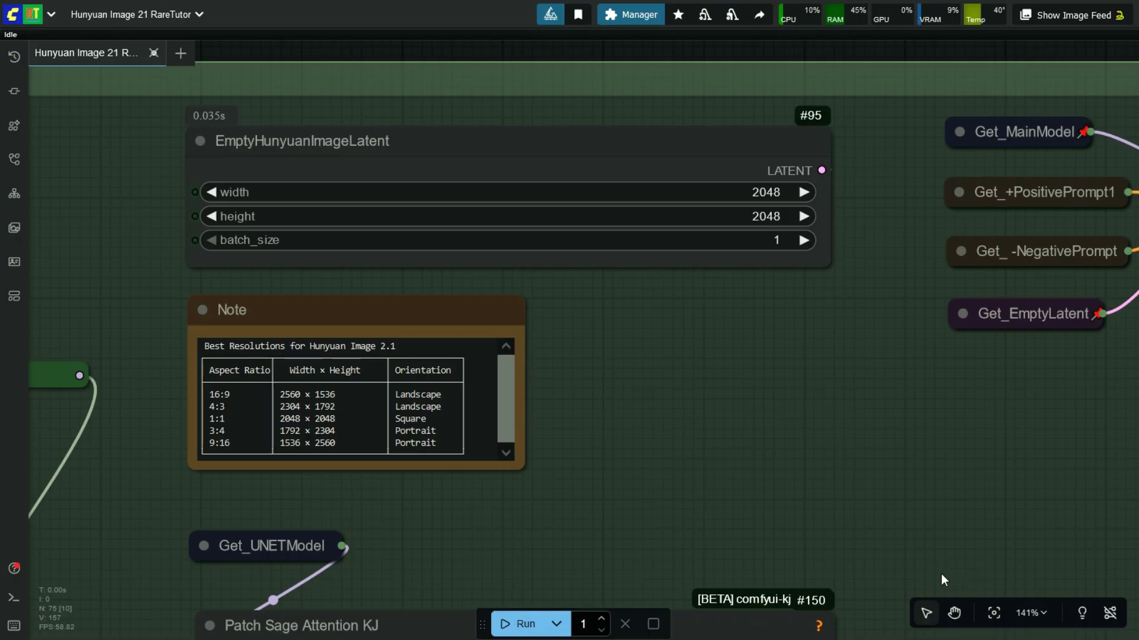
pyautogui.scroll(-6, 967, 579)
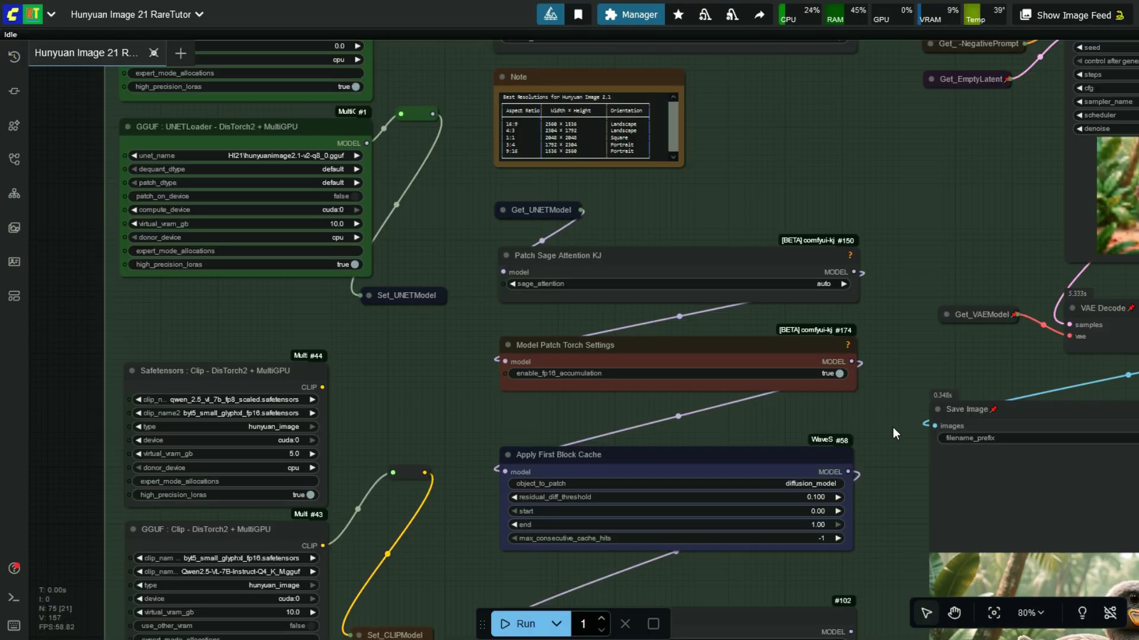
# Step: Check the 2048 × 2048 latent size and the forest "RT" letters prompt, and run the workflow to generate the image
pyautogui.press('1')
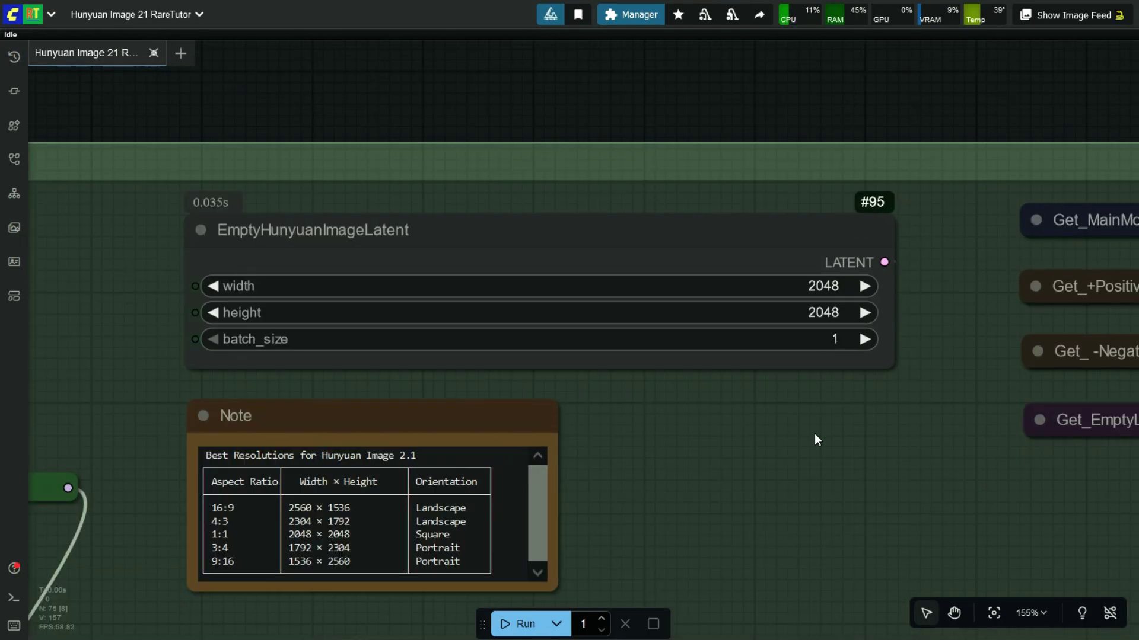
pyautogui.scroll(-2, 820, 410)
pyautogui.scroll(-3, 692, 278)
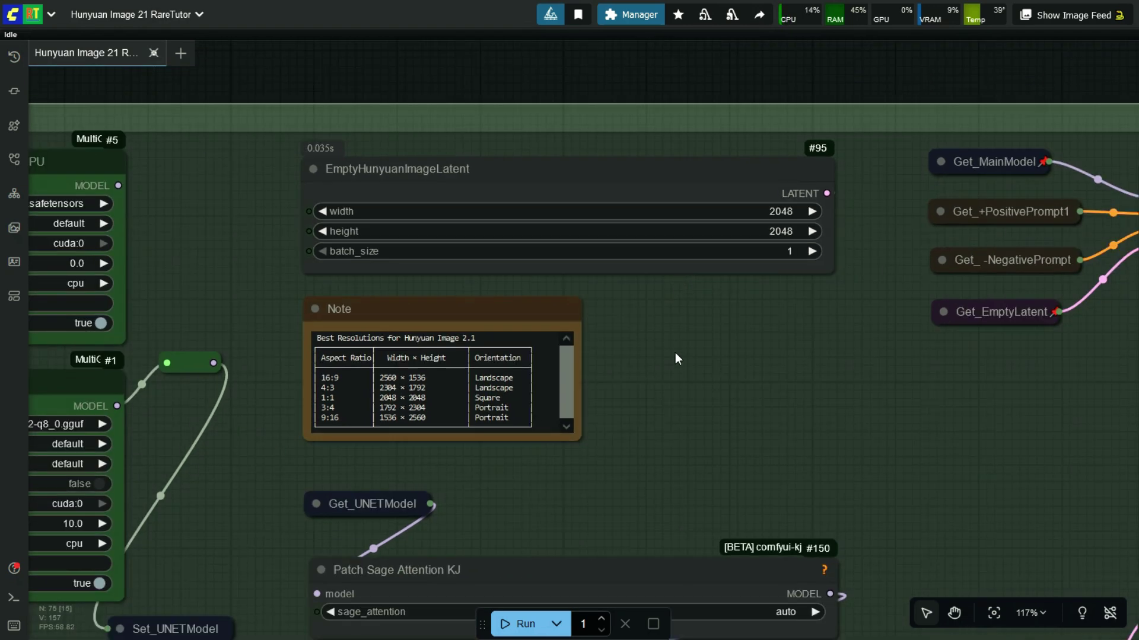
pyautogui.press('2')
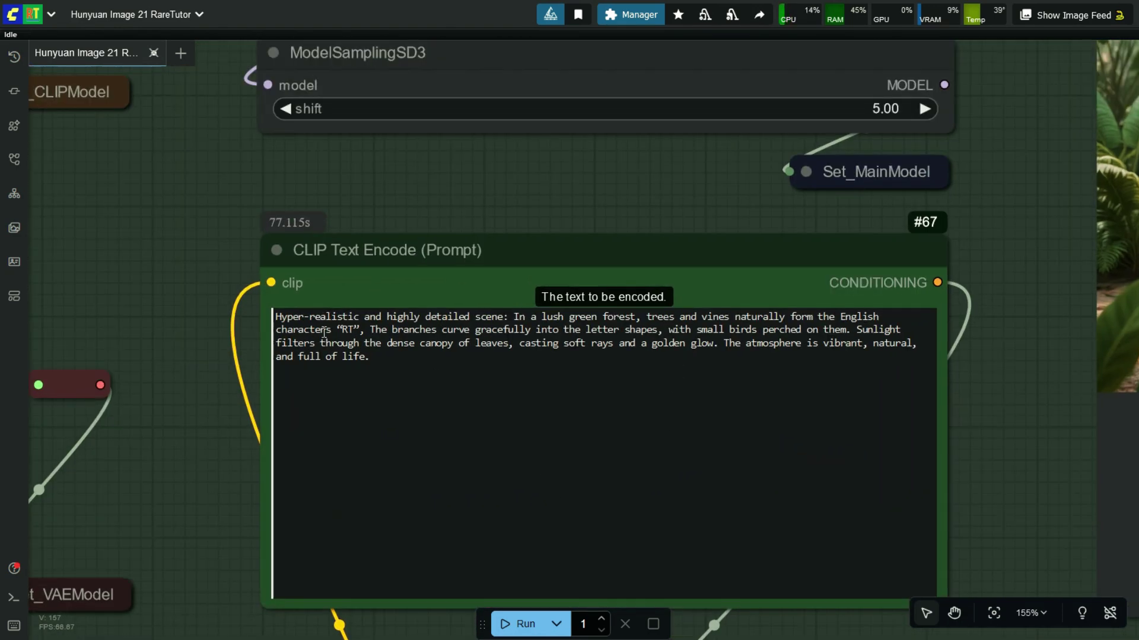
pyautogui.click(175, 264)
pyautogui.scroll(-7, 247, 418)
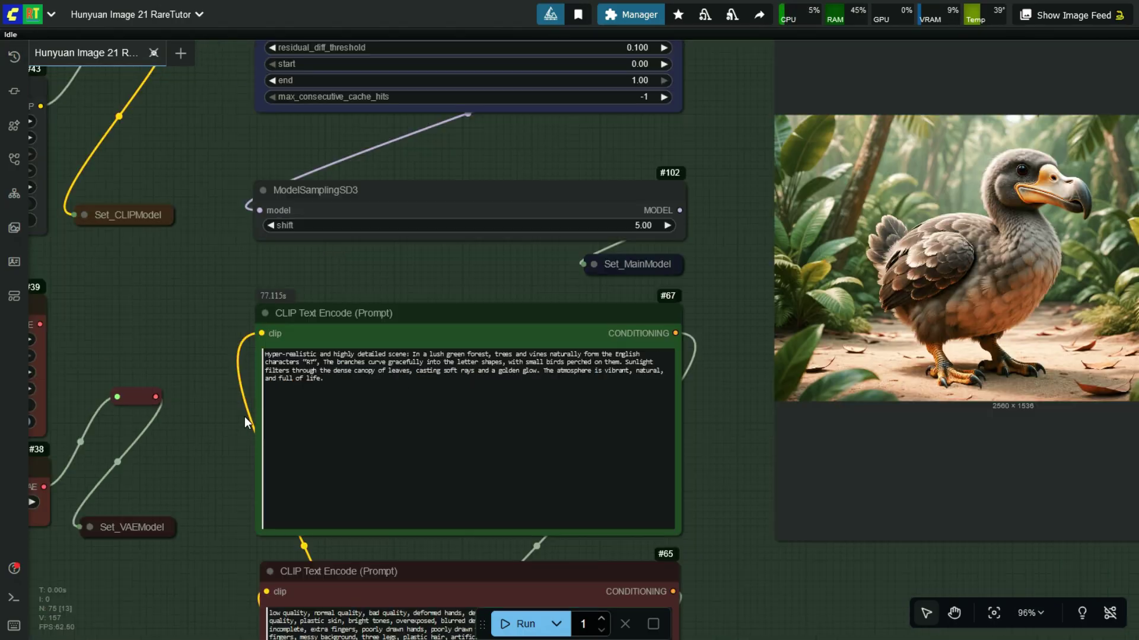
pyautogui.scroll(-6, 621, 415)
pyautogui.scroll(-6, 525, 575)
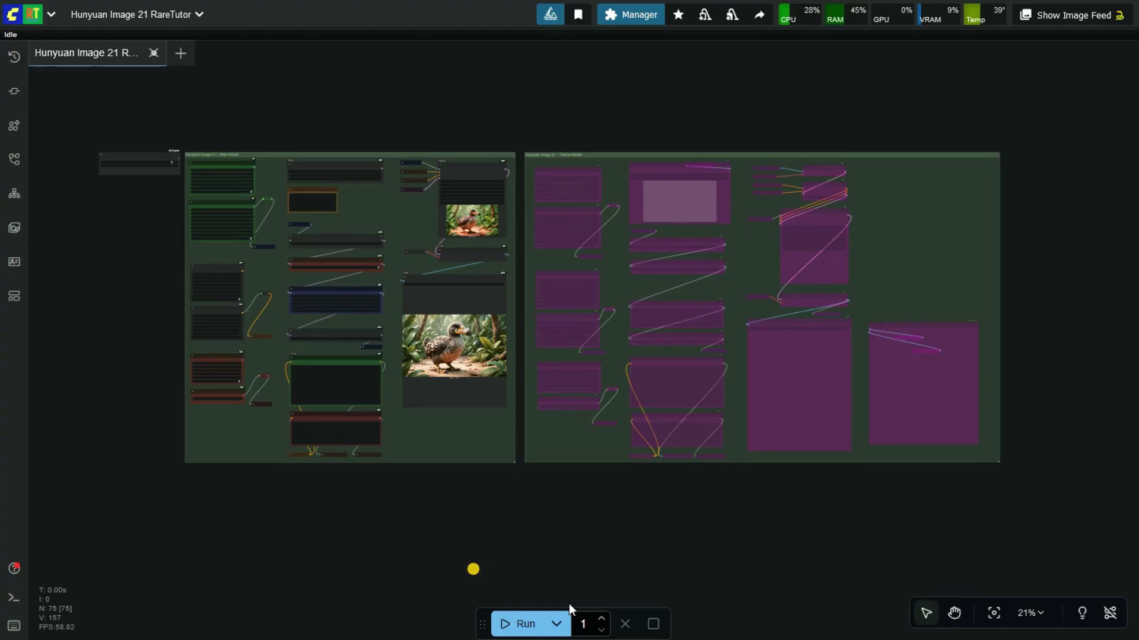
pyautogui.click(516, 624)
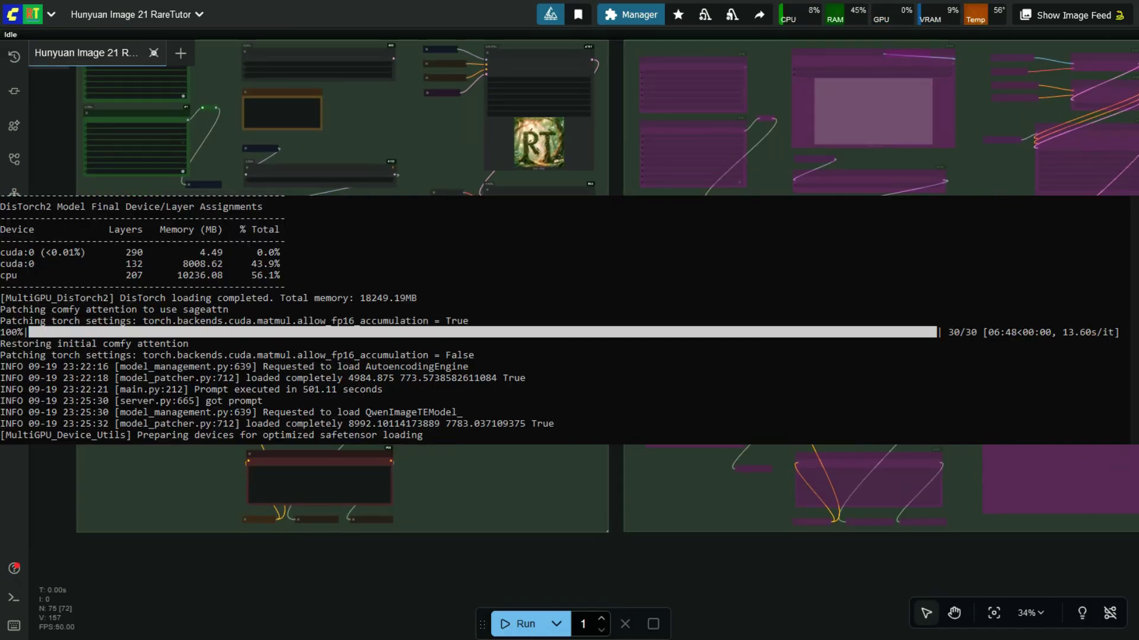
# Step: Inspect the generated forest image in the Save Image node, including the vine-formed "RT" letters, birds and background
pyautogui.scroll(11, 526, 320)
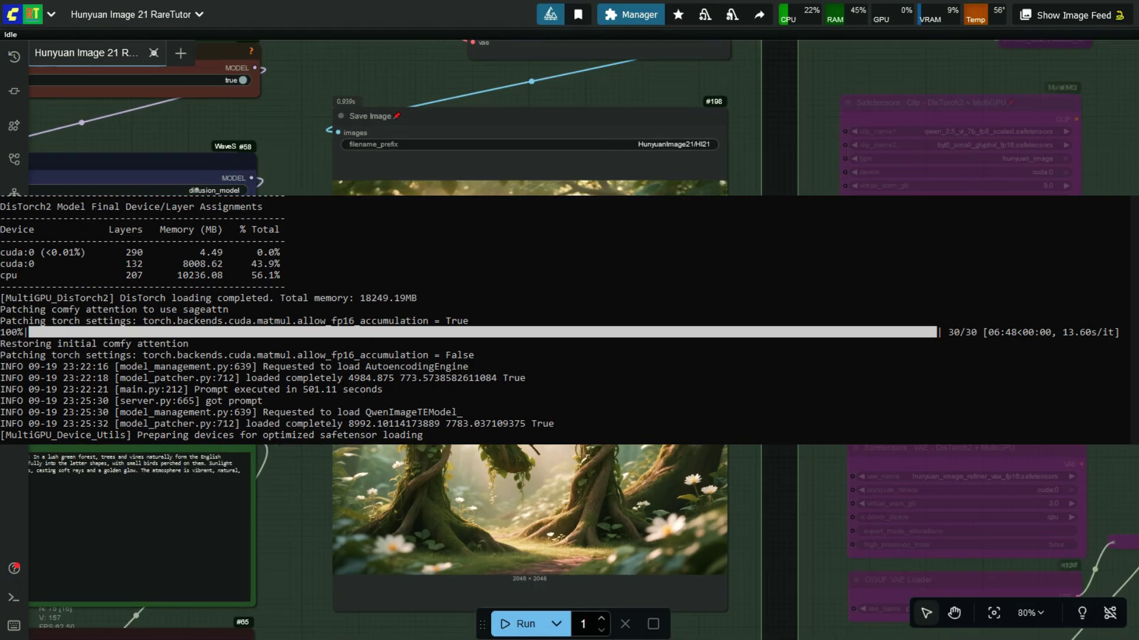
pyautogui.scroll(2, 640, 418)
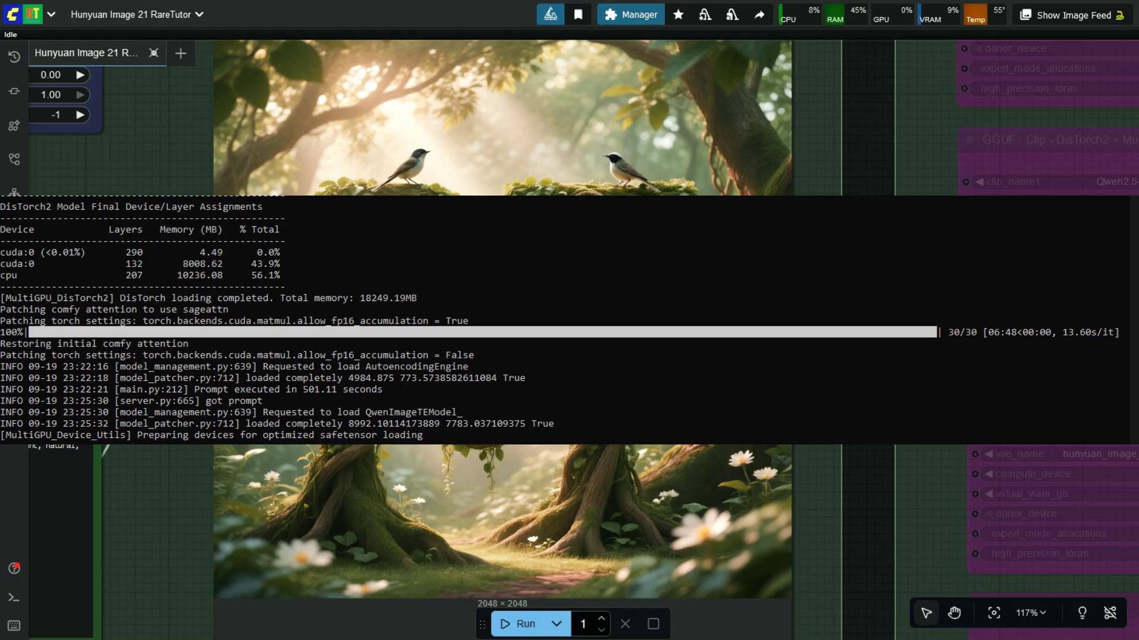
pyautogui.scroll(2, 666, 192)
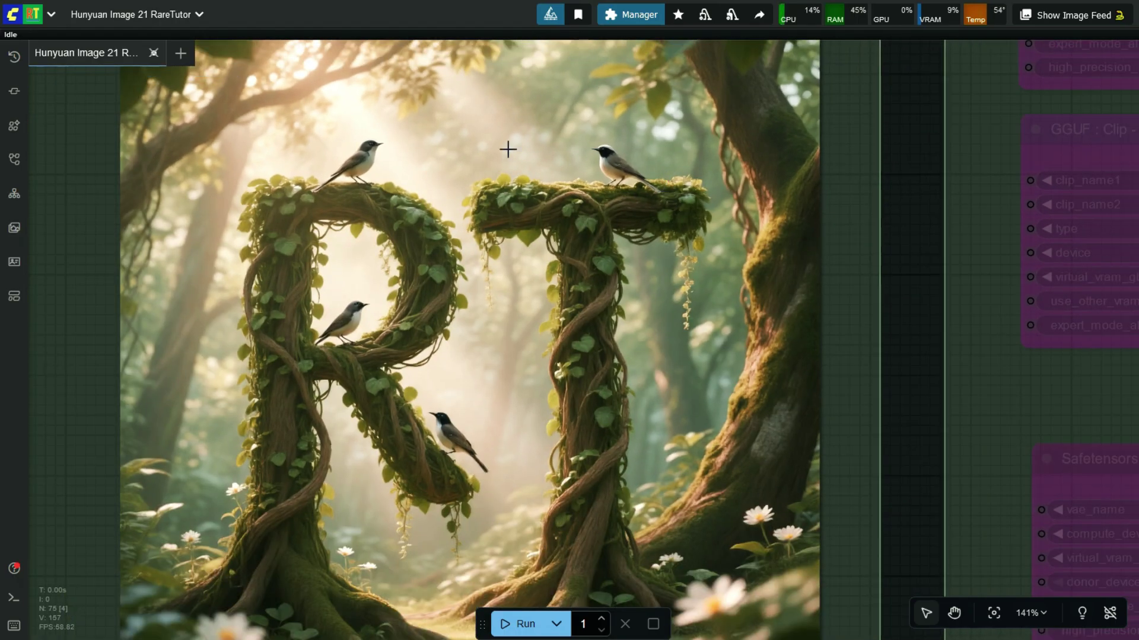
pyautogui.scroll(-3, 447, 151)
pyautogui.scroll(4, 408, 479)
pyautogui.scroll(1, 768, 475)
pyautogui.scroll(-1, 758, 501)
pyautogui.scroll(-2, 765, 501)
pyautogui.scroll(2, 478, 424)
pyautogui.scroll(3, 458, 255)
pyautogui.scroll(-5, 340, 434)
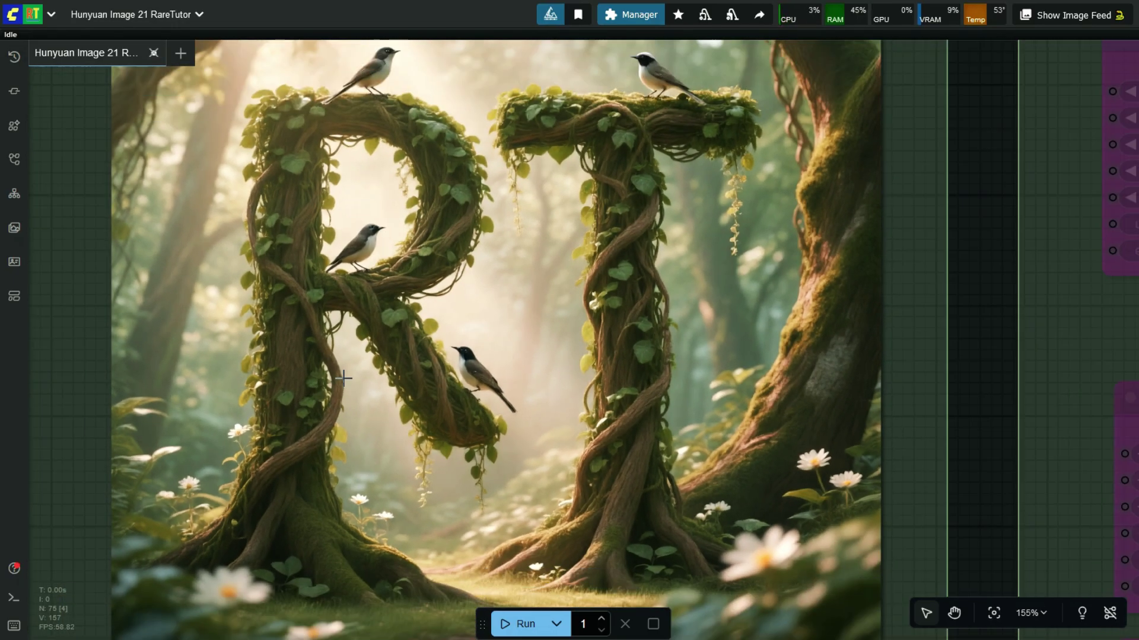
pyautogui.scroll(-6, 360, 156)
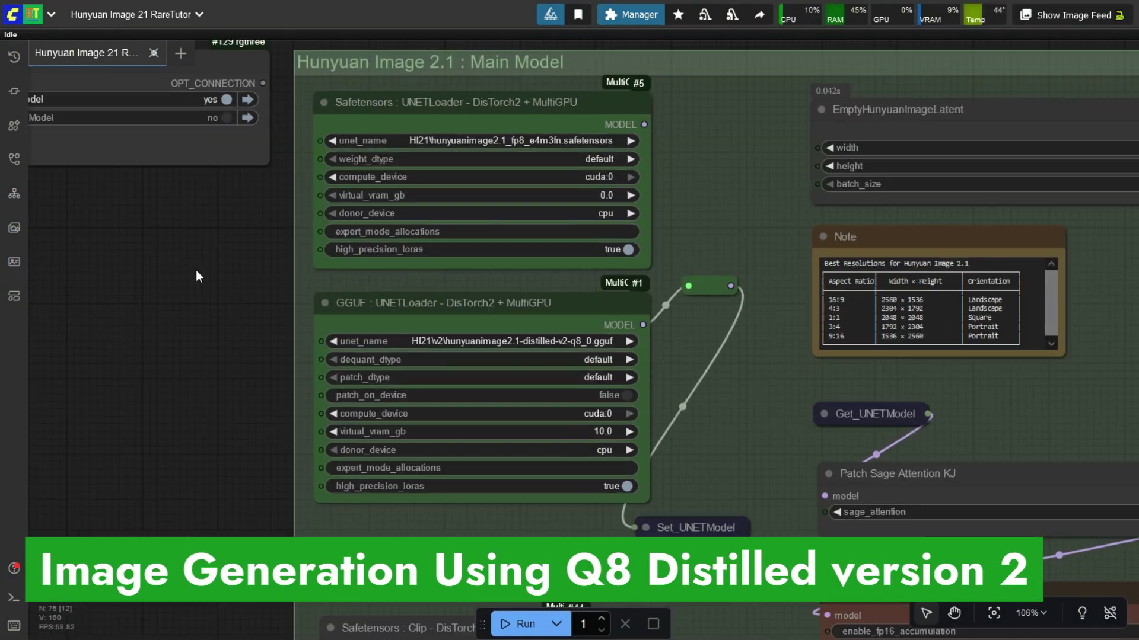
# Step: Review the main model group's setup with the distilled v2 Q8 GGUF model, including its bypasser, UNET, CLIP and VAE loaders
pyautogui.moveTo(195, 276)
pyautogui.mouseDown()
pyautogui.moveTo(329, 353)
pyautogui.moveTo(399, 343)
pyautogui.mouseUp()
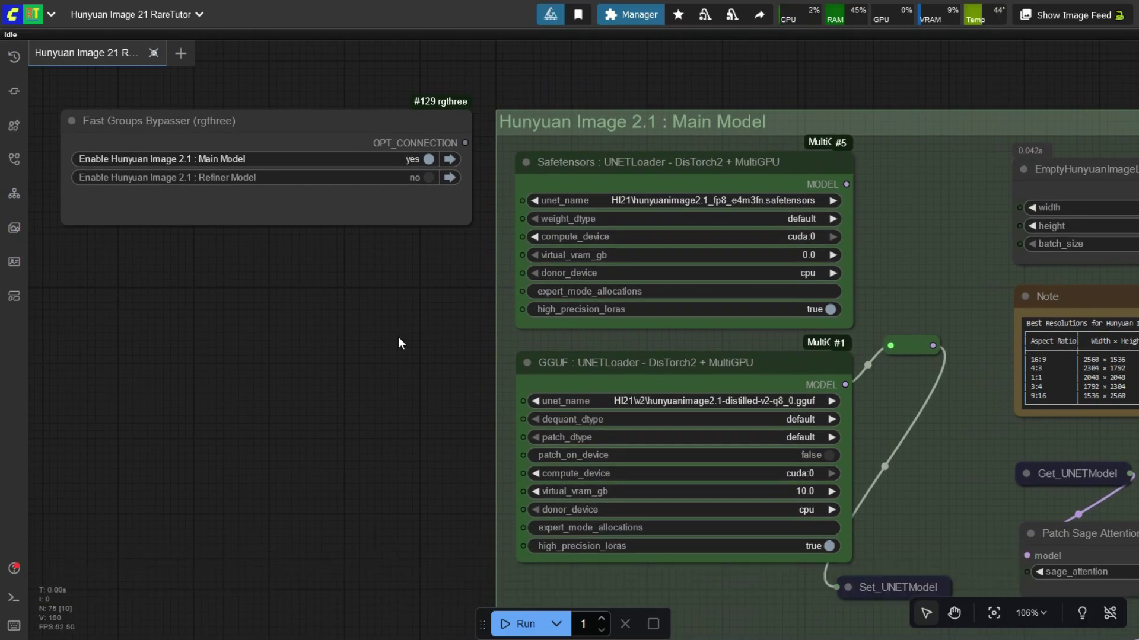
pyautogui.moveTo(419, 427); pyautogui.dragTo(369, 262)
pyautogui.moveTo(292, 411); pyautogui.dragTo(297, 382)
pyautogui.scroll(-10, 298, 382)
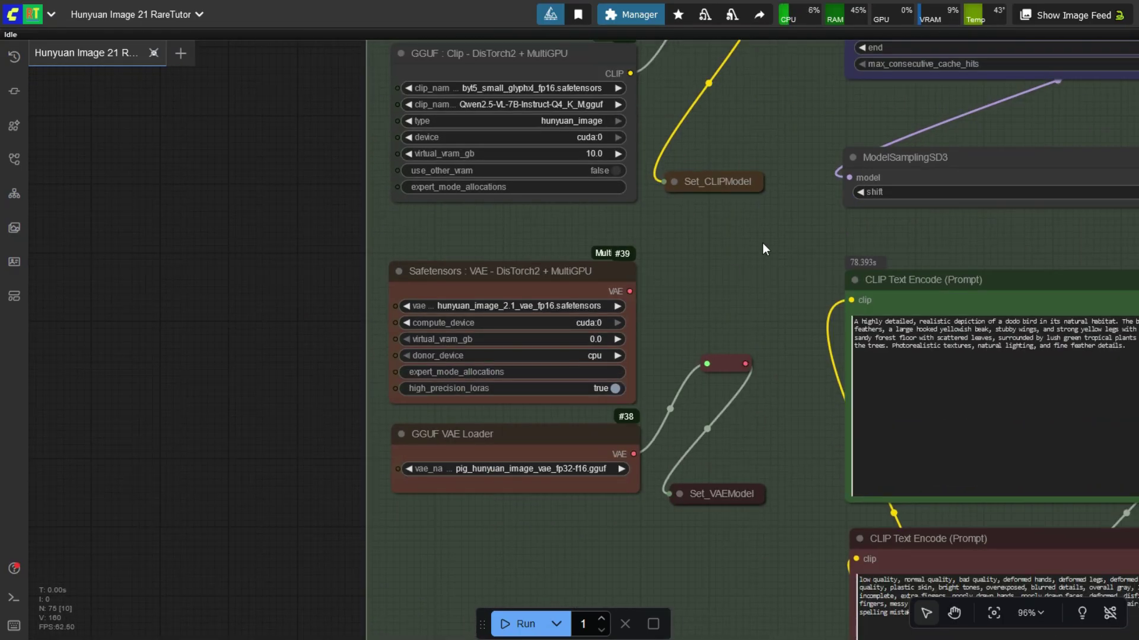
pyautogui.moveTo(764, 247); pyautogui.dragTo(615, 300)
pyautogui.scroll(-10, 899, 330)
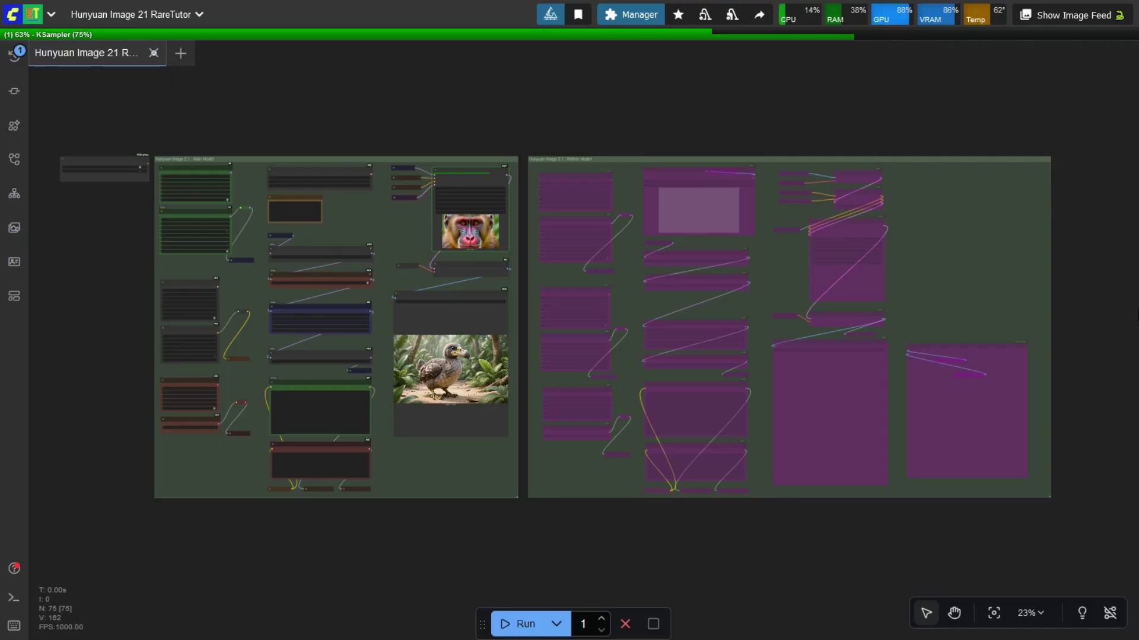
# Step: Inspect the generated mandrill image in the Save Image node, focusing on the eyes, skin wrinkles and fur texture
pyautogui.scroll(9, 391, 260)
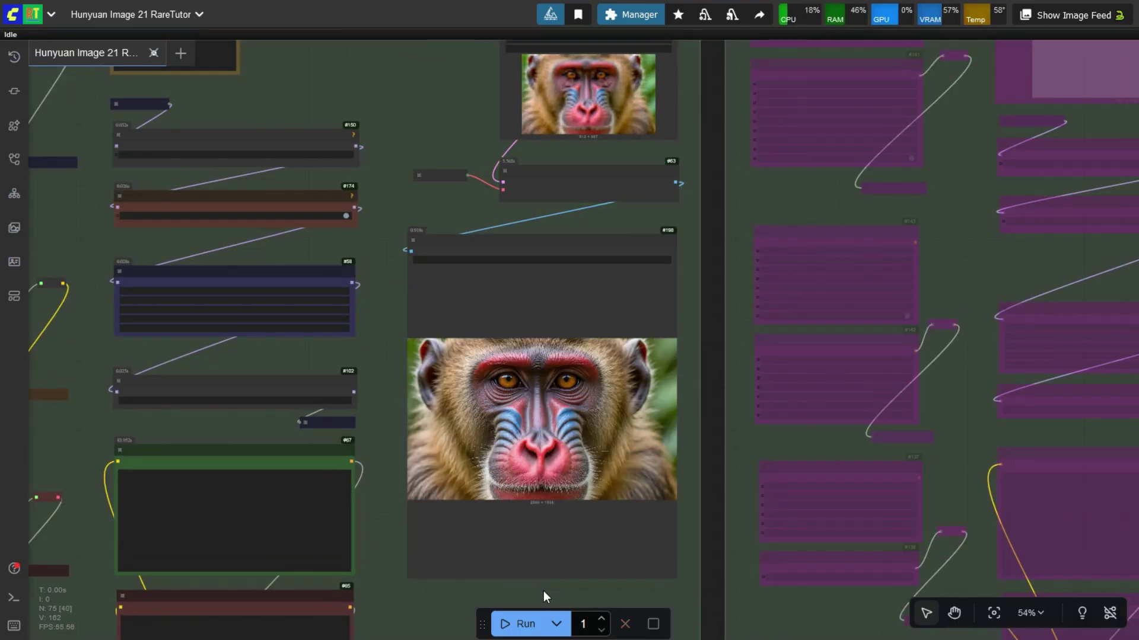
pyautogui.scroll(9, 544, 501)
pyautogui.scroll(3, 509, 326)
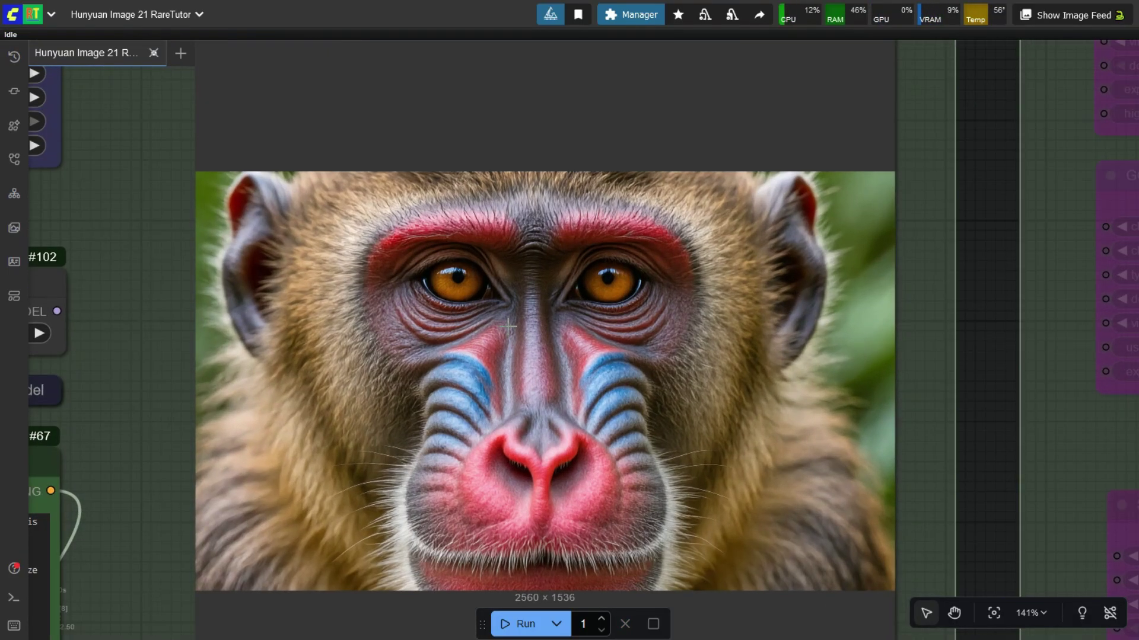
pyautogui.scroll(-1, 535, 196)
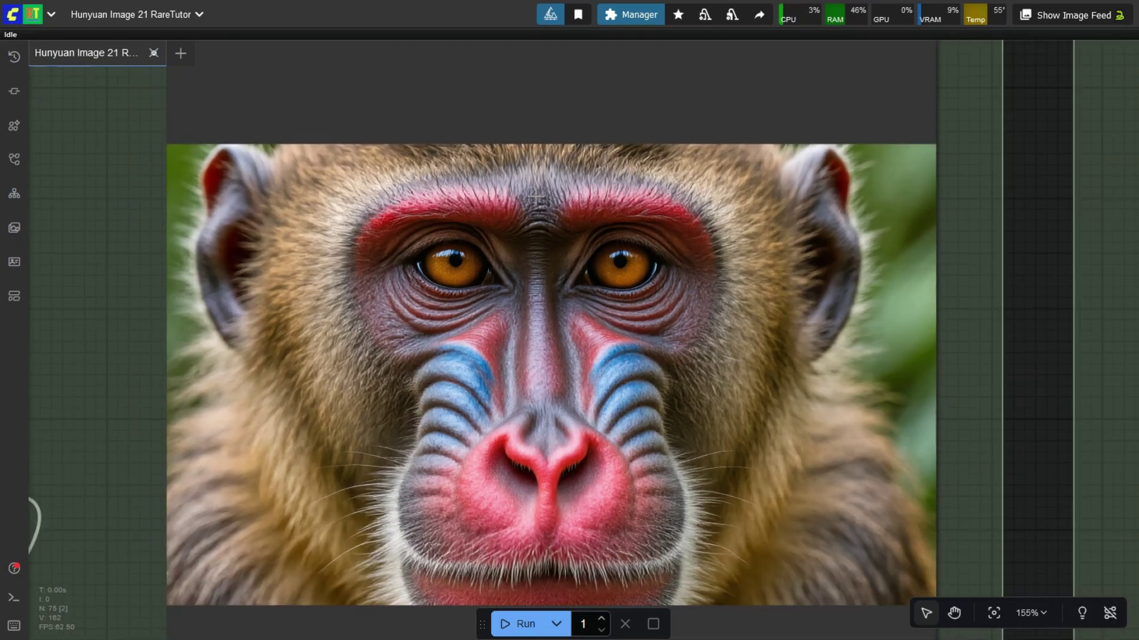
pyautogui.scroll(-2, 511, 318)
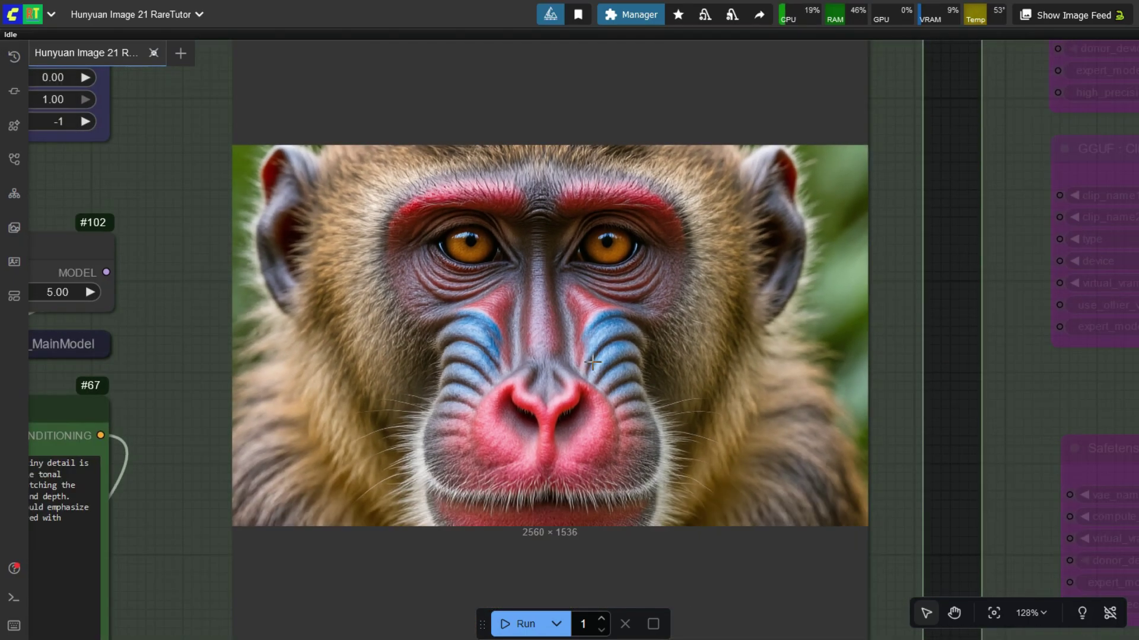
pyautogui.scroll(5, 624, 235)
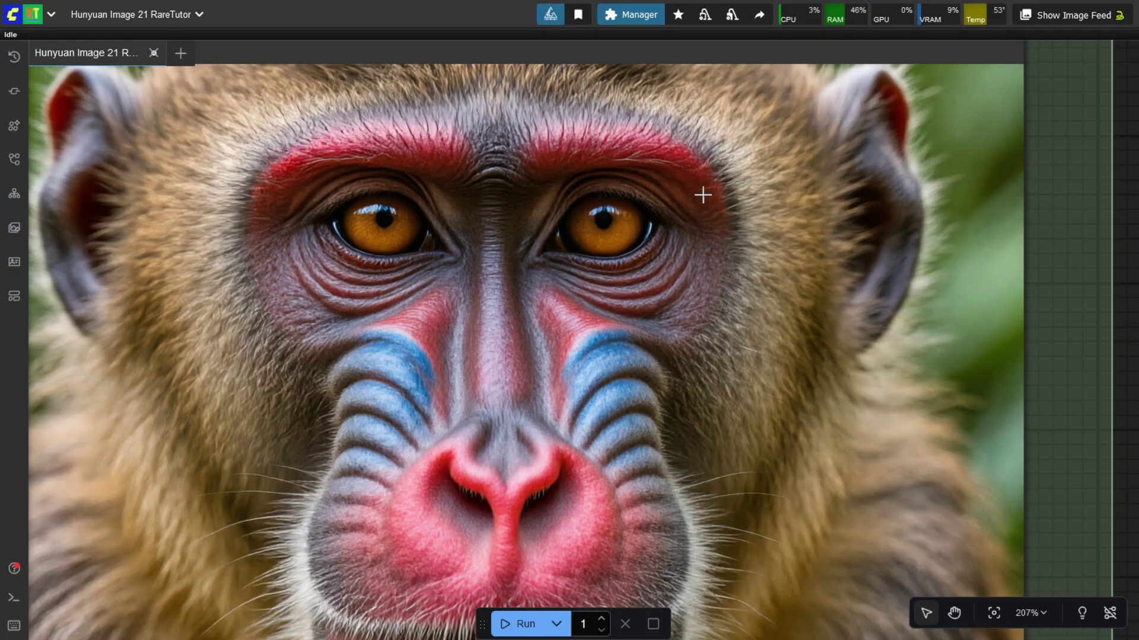
pyautogui.scroll(-2, 770, 237)
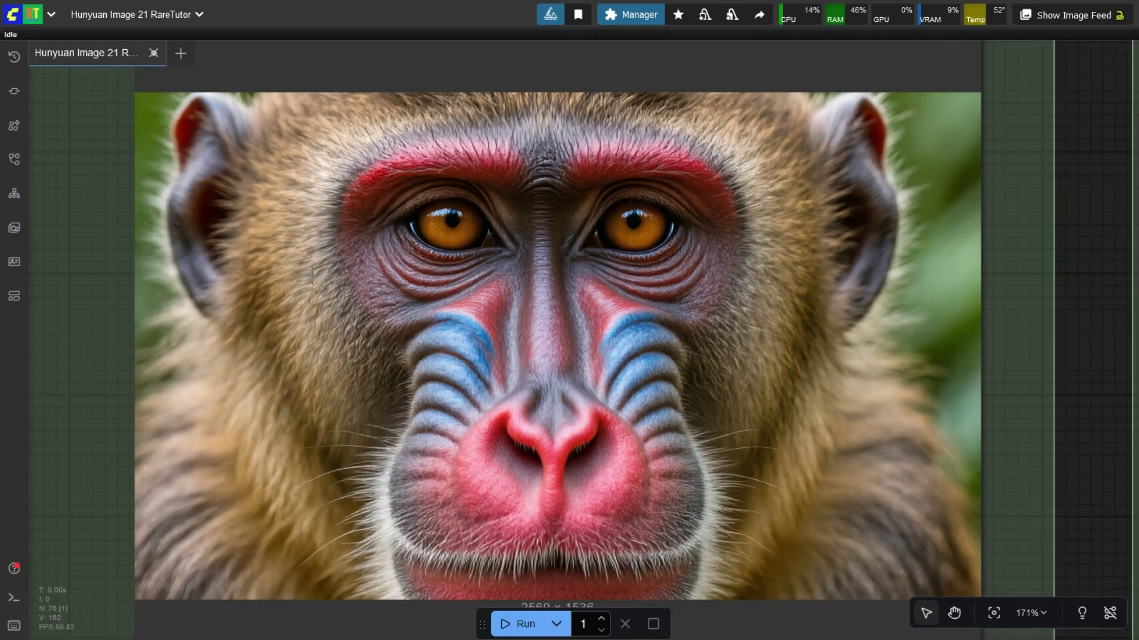
pyautogui.scroll(-3, 305, 220)
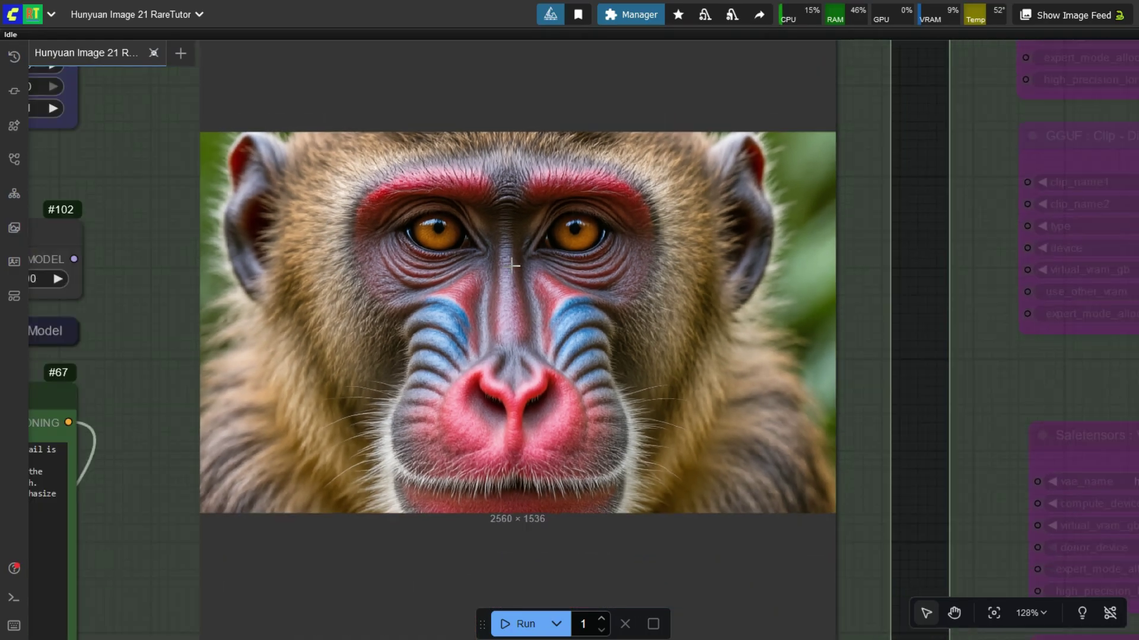
pyautogui.scroll(3, 532, 255)
pyautogui.scroll(2, 532, 254)
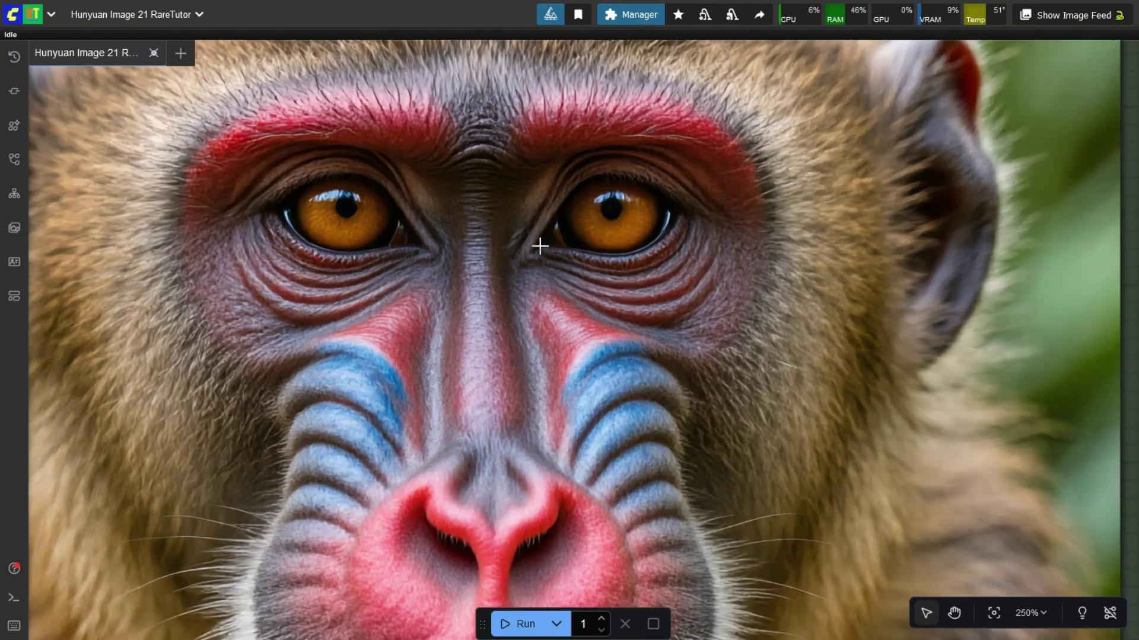
pyautogui.scroll(-5, 540, 246)
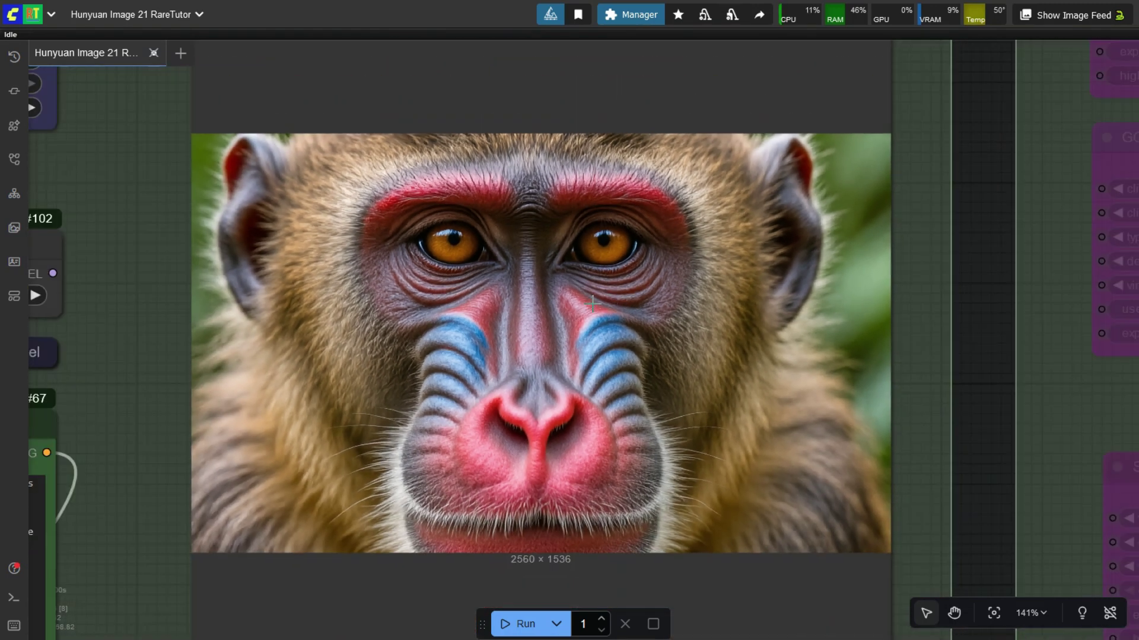
# Step: Examine the mandrill image as a whole alongside its prompt, including close-up details of the nose and whiskers
pyautogui.scroll(-1, 492, 302)
pyautogui.scroll(-1, 491, 302)
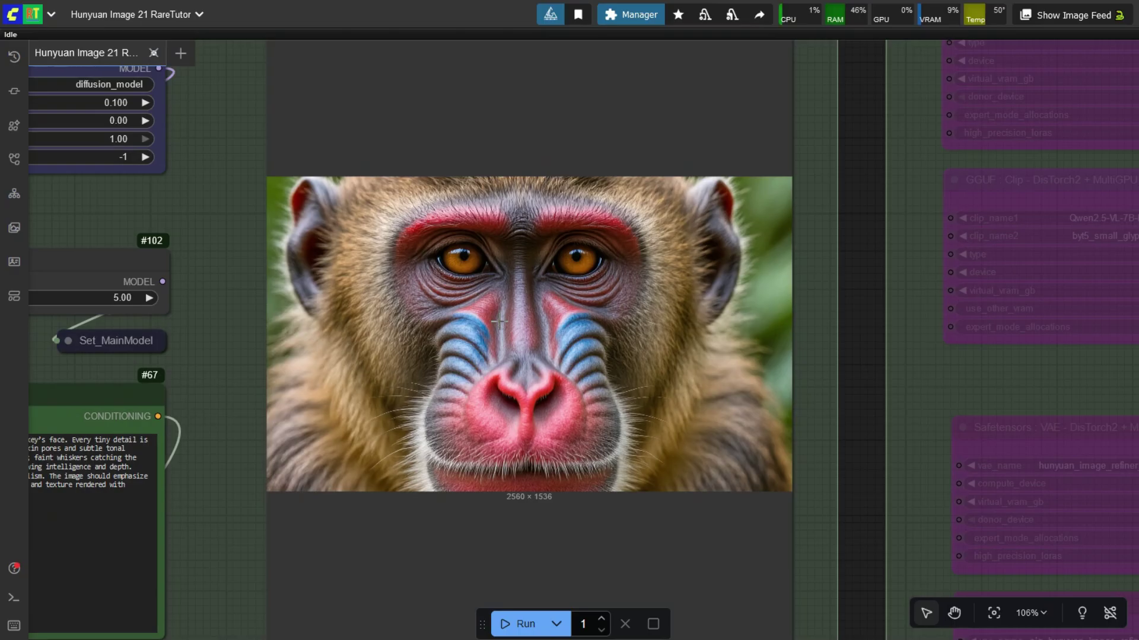
pyautogui.scroll(-1, 720, 284)
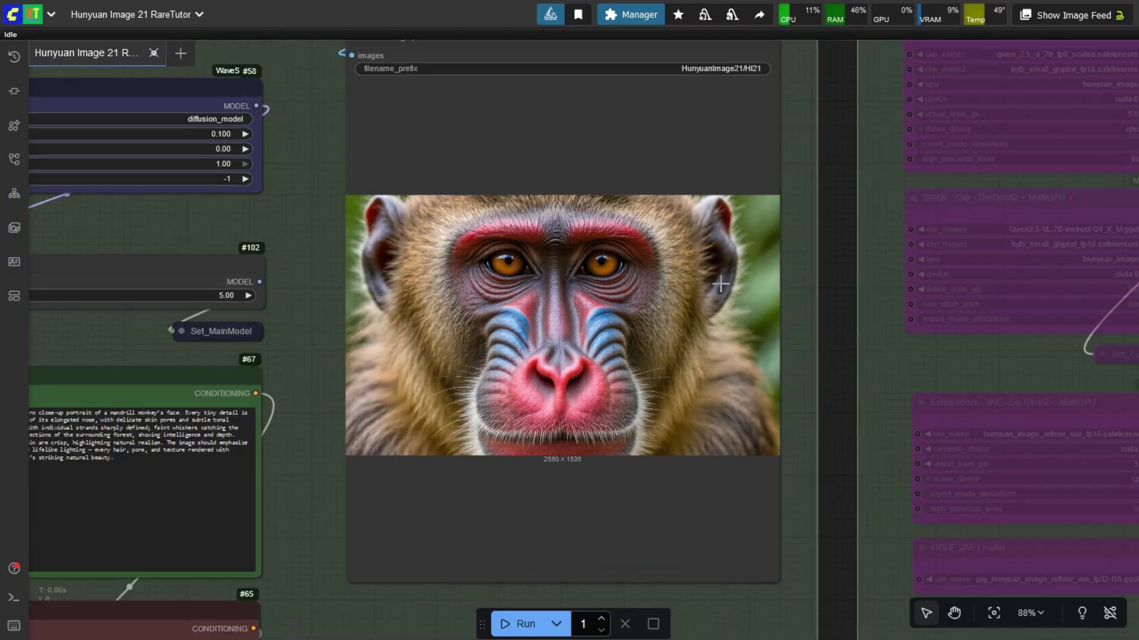
pyautogui.scroll(-1, 712, 412)
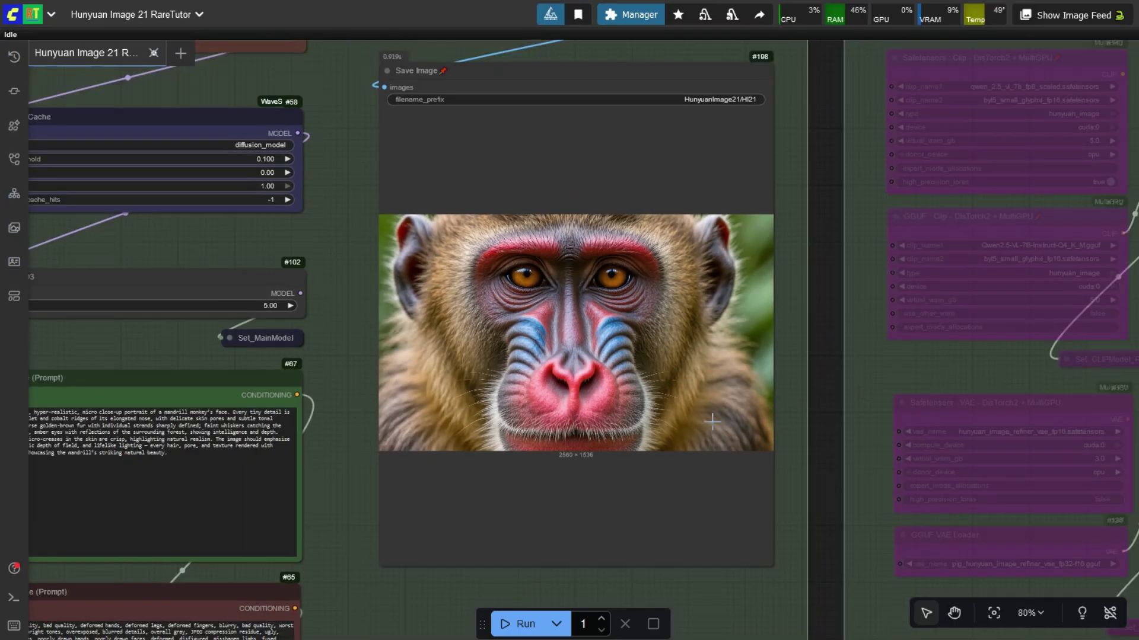
pyautogui.scroll(-1, 713, 422)
pyautogui.scroll(5, 416, 320)
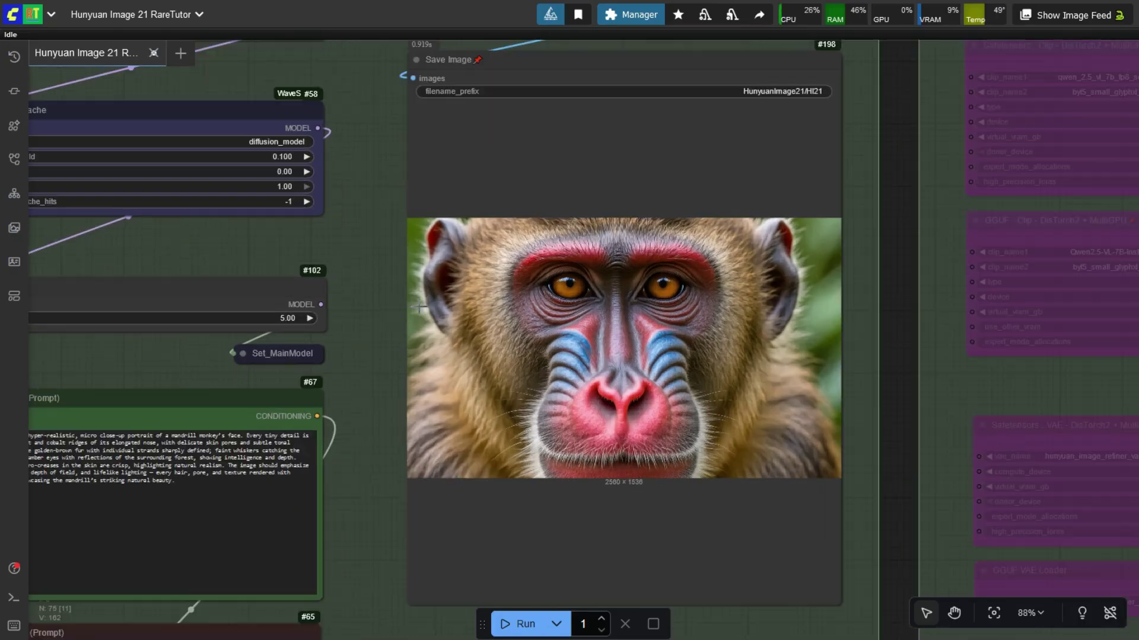
pyautogui.scroll(-3, 462, 235)
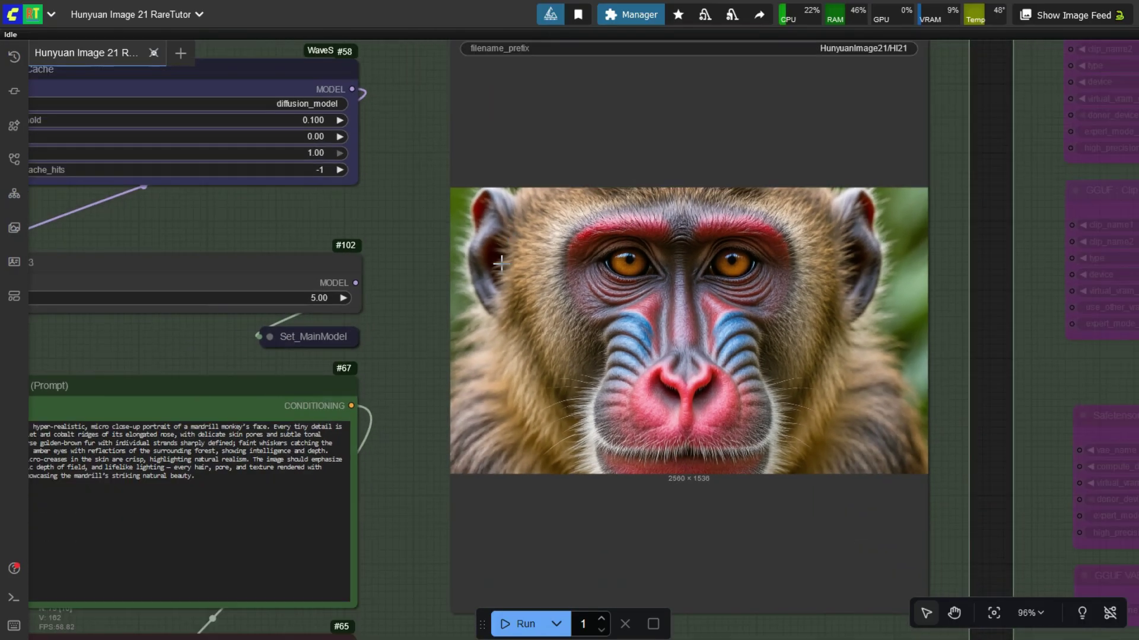
pyautogui.scroll(-2, 486, 367)
pyautogui.scroll(14, 661, 482)
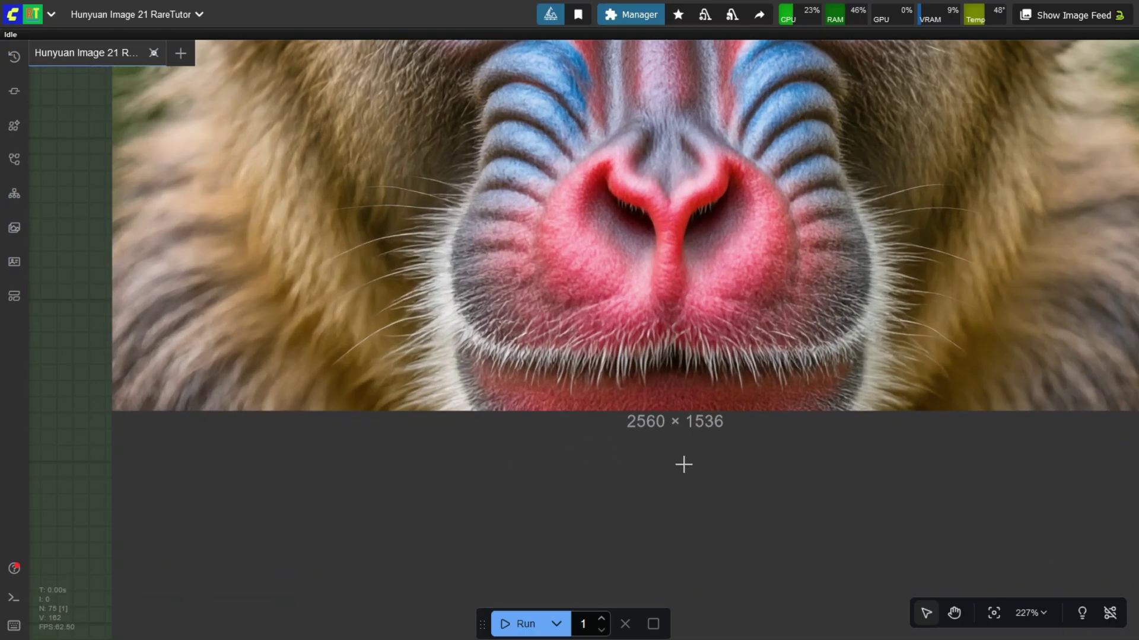
pyautogui.scroll(-14, 634, 499)
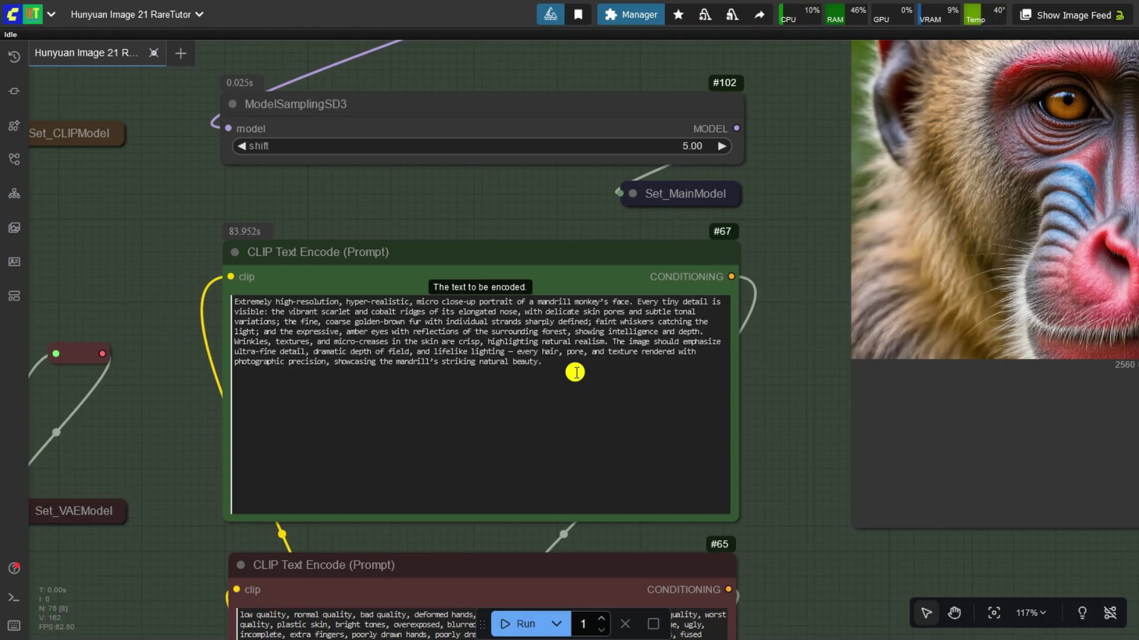
# Step: Replace the positive prompt with a description of a breathtakingly beautiful woman in a hyper-detailed, painterly style with soft golden light and flowing hair
pyautogui.moveTo(575, 372); pyautogui.dragTo(234, 301)
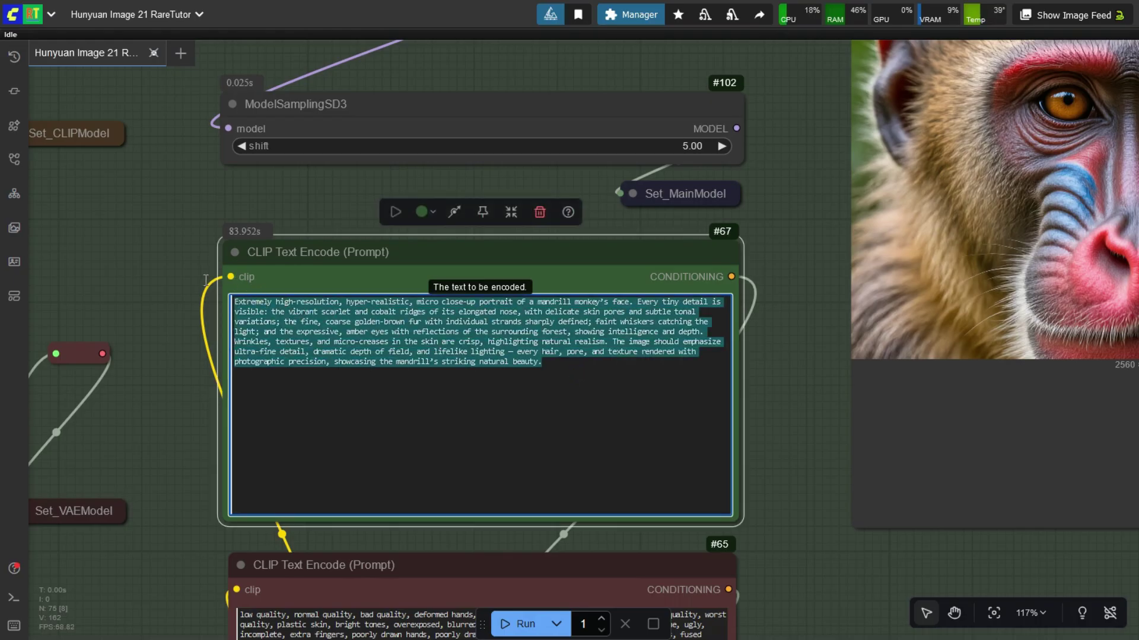
pyautogui.write('A breathtakingly beautiful woman portrayed in a hyper-detailed, painterly style. Her features are harmonious and radiant, with expressive eyes, graceful posture, and luminous skin. She is surrounded by an ethereal atmosphere, soft golden light illuminating her face. Flowing hair cascades elegantly, blending with the background of dreamy colors. The painting has a timeless, classical yet modern aesthetic, with exquisite detail and artistic depth, evoking elegance, allure, and grace.')
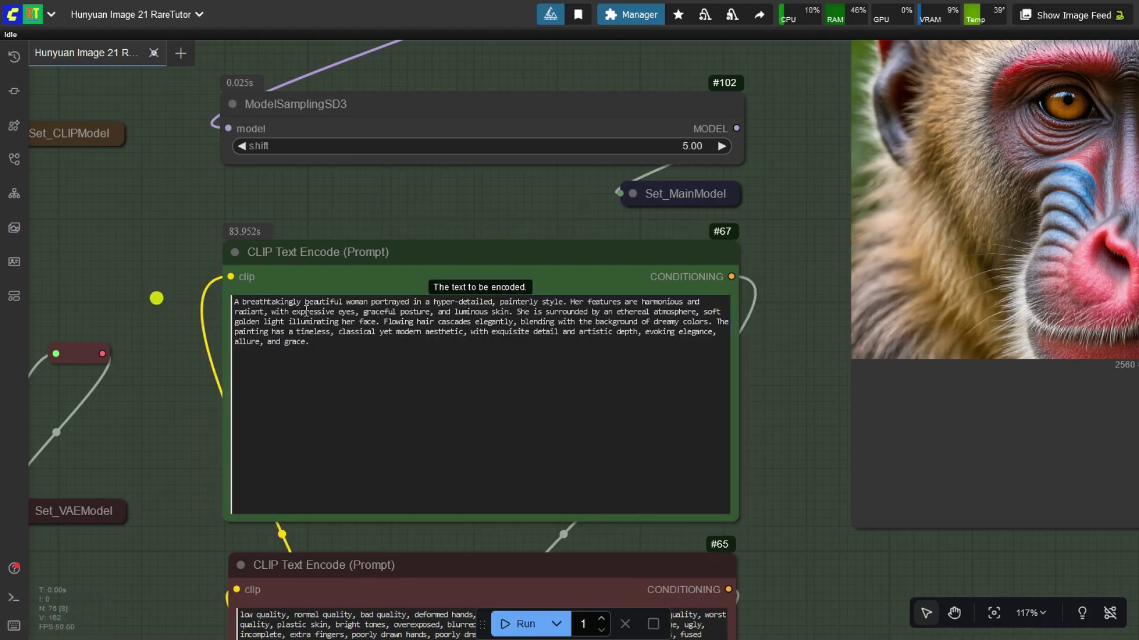
pyautogui.scroll(5, 584, 333)
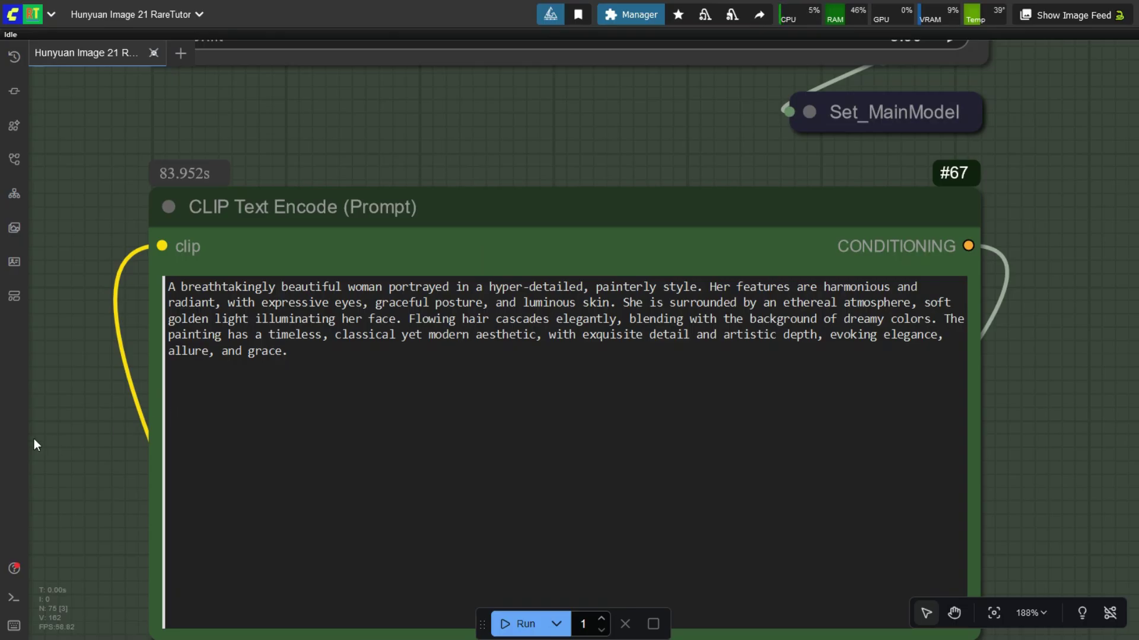
pyautogui.scroll(-15, 106, 401)
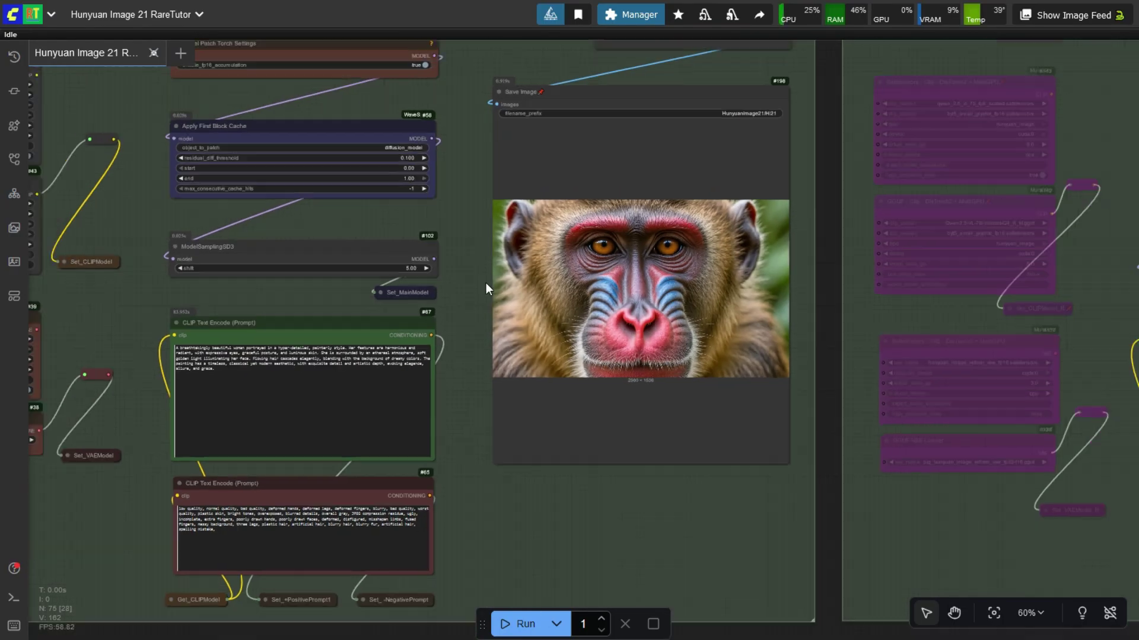
pyautogui.scroll(-5, 576, 353)
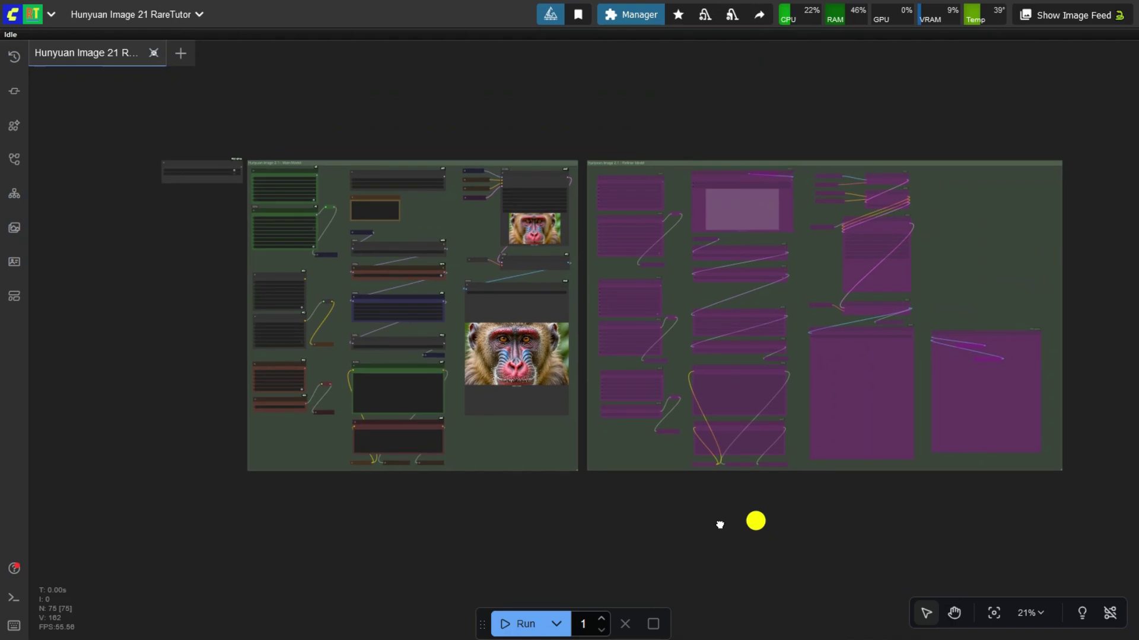
# Step: Run the workflow to generate the painterly portrait of the woman with flowing hair
pyautogui.click(517, 624)
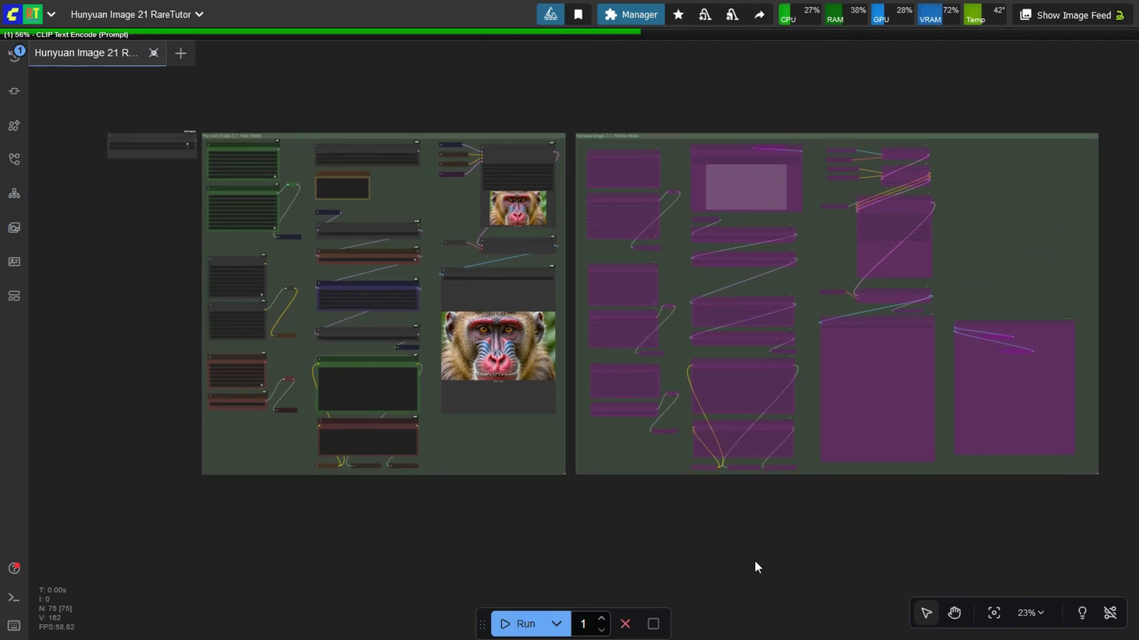
pyautogui.moveTo(819, 557); pyautogui.dragTo(799, 522)
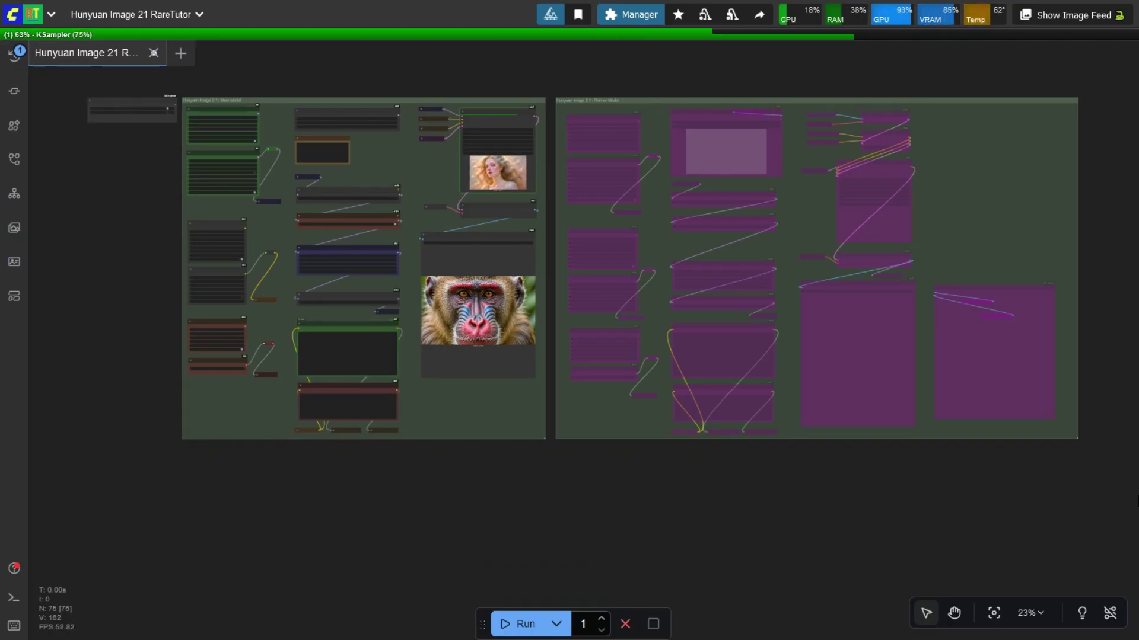
pyautogui.scroll(12, 545, 327)
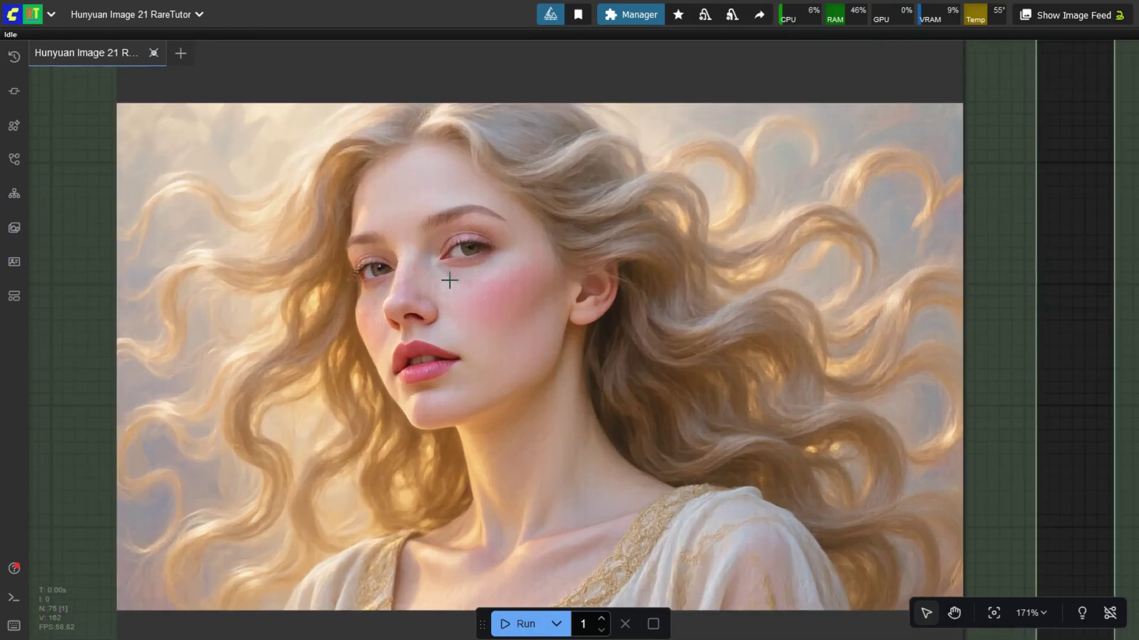
# Step: Examine the generated painterly portrait up close, focusing on the face, skin and flowing golden hair
pyautogui.scroll(2, 450, 280)
pyautogui.scroll(-1, 449, 280)
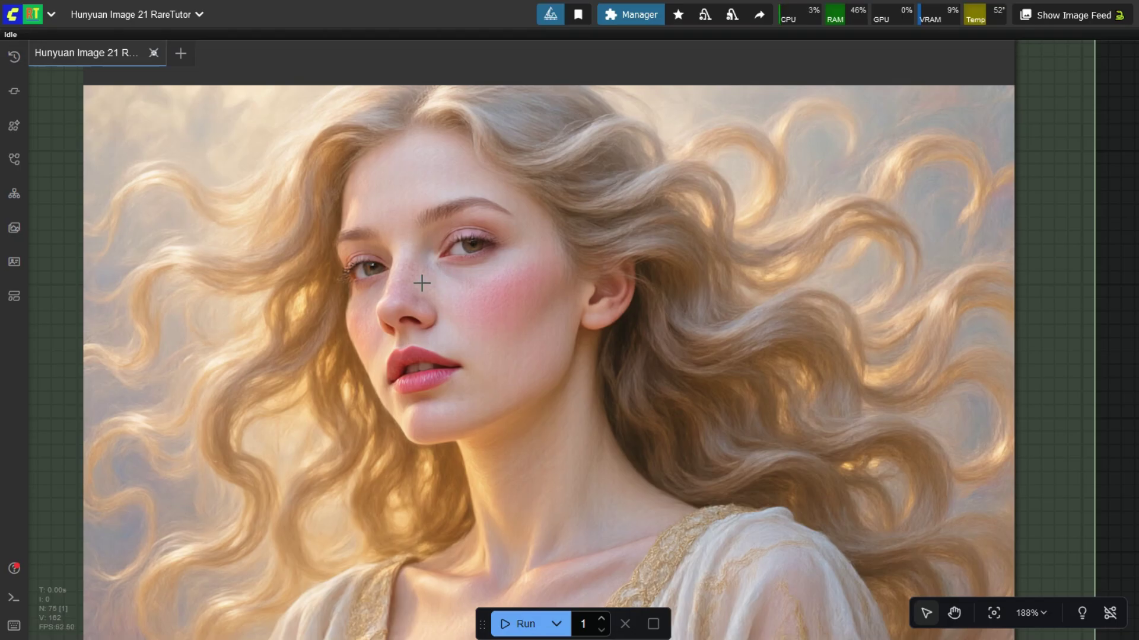
pyautogui.scroll(-1, 427, 199)
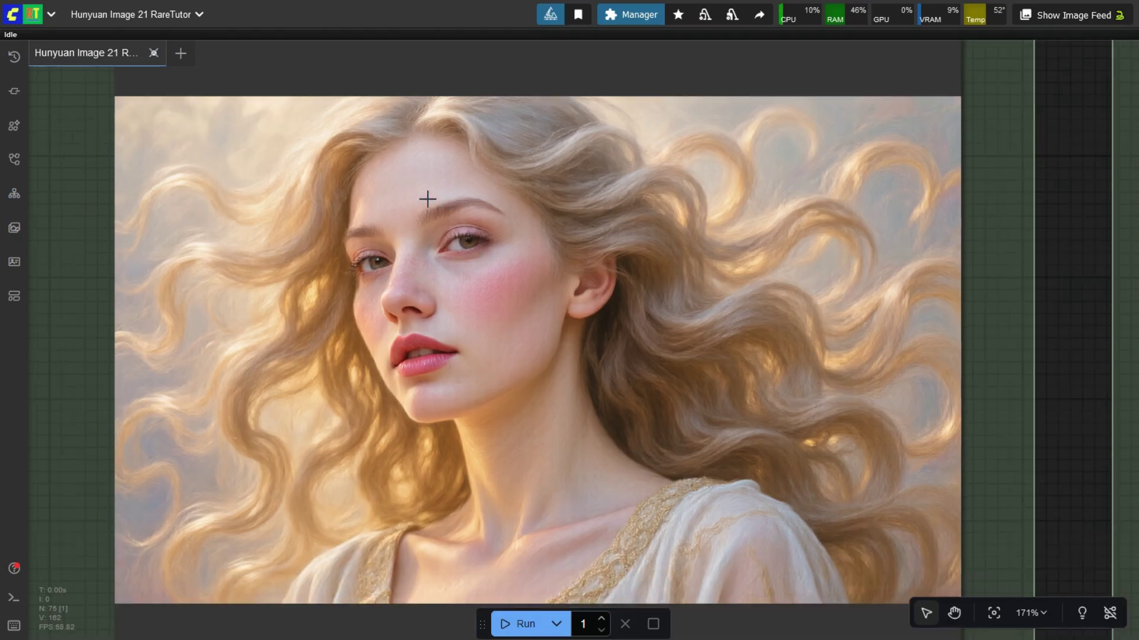
pyautogui.scroll(2, 465, 305)
pyautogui.scroll(-1, 620, 328)
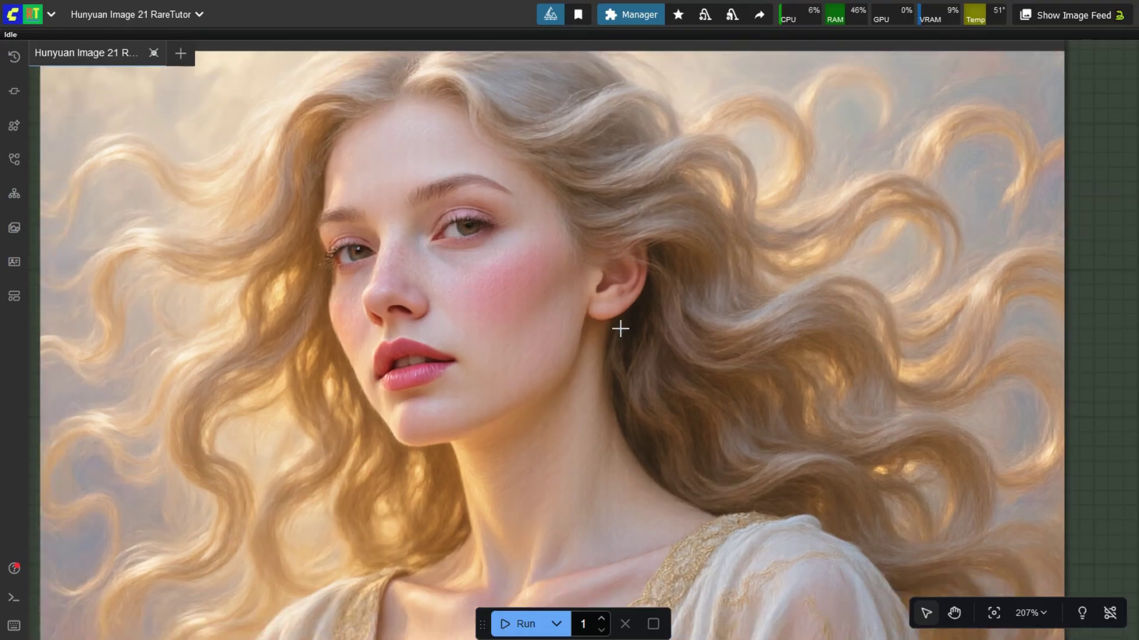
pyautogui.scroll(2, 620, 328)
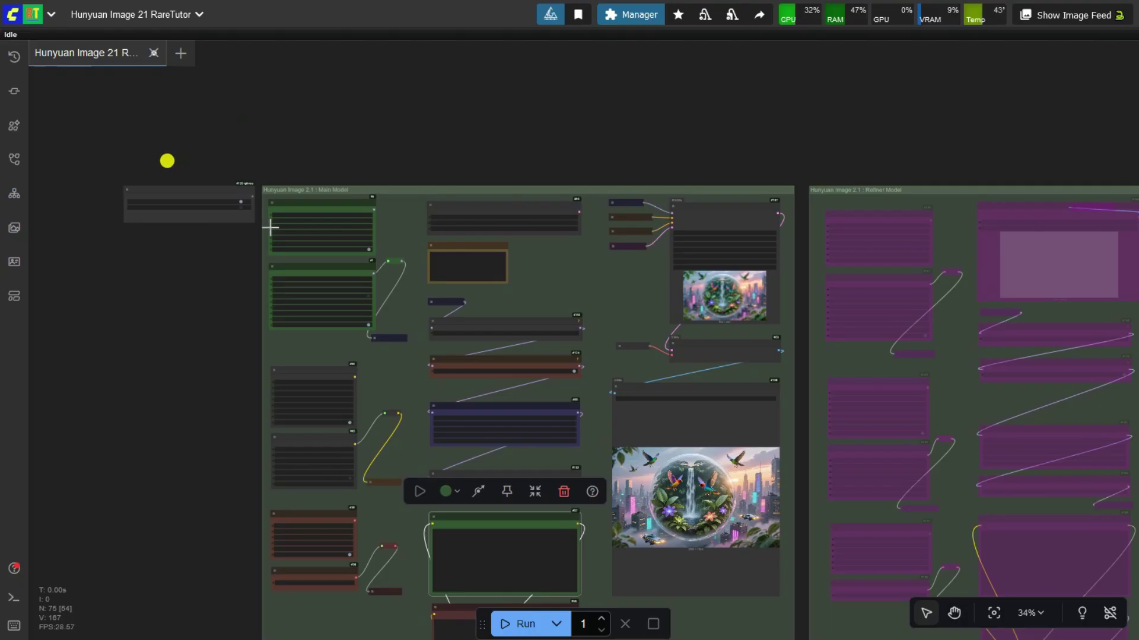
# Step: Connect the Safetensors UNETLoader's MODEL output to the reroute feeding Set_UNETModel, replacing the GGUF loader's connection
pyautogui.scroll(5, 270, 224)
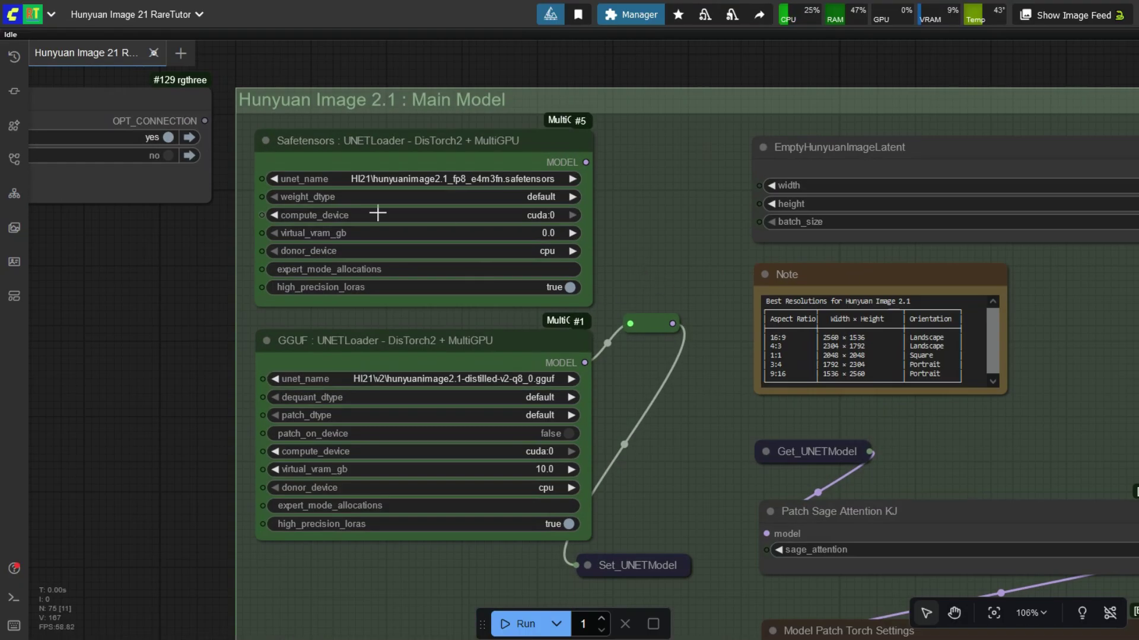
pyautogui.scroll(1, 655, 219)
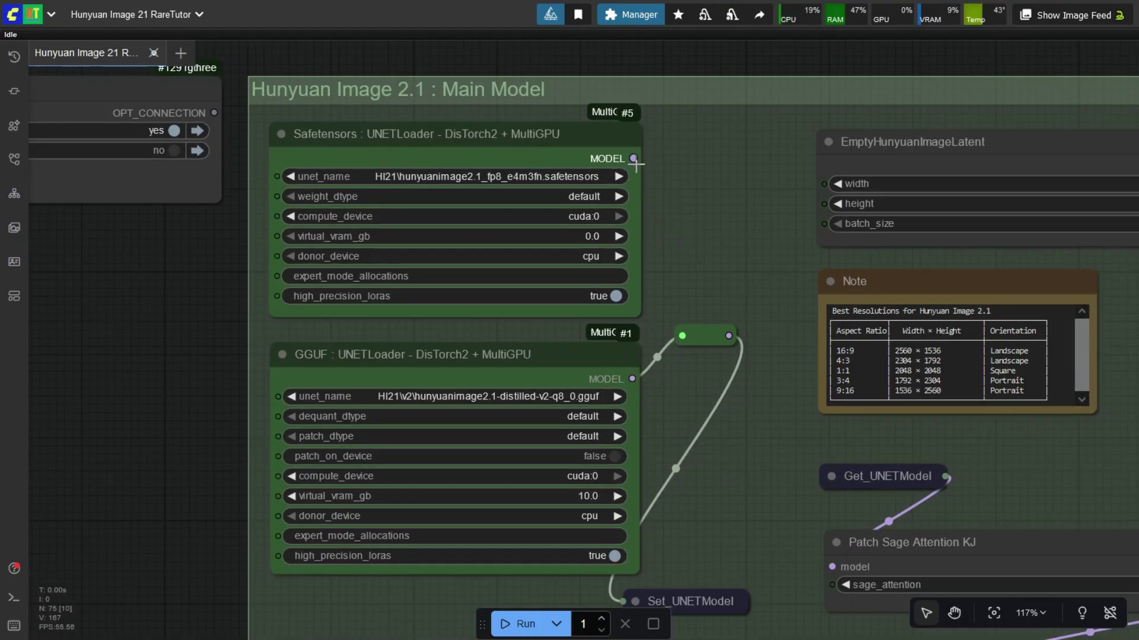
pyautogui.moveTo(633, 158); pyautogui.dragTo(682, 336)
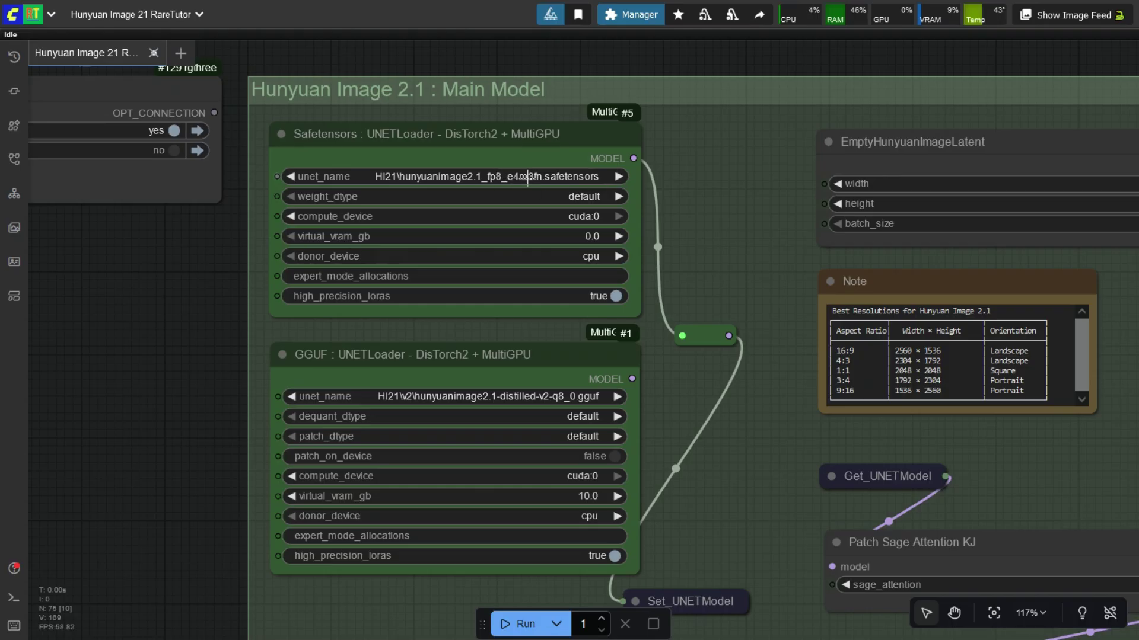
# Step: In the Safetensors UNETLoader, choose default weight_dtype and the cuda:0 compute device, and set virtual_vram_gb to 10
pyautogui.click(557, 199)
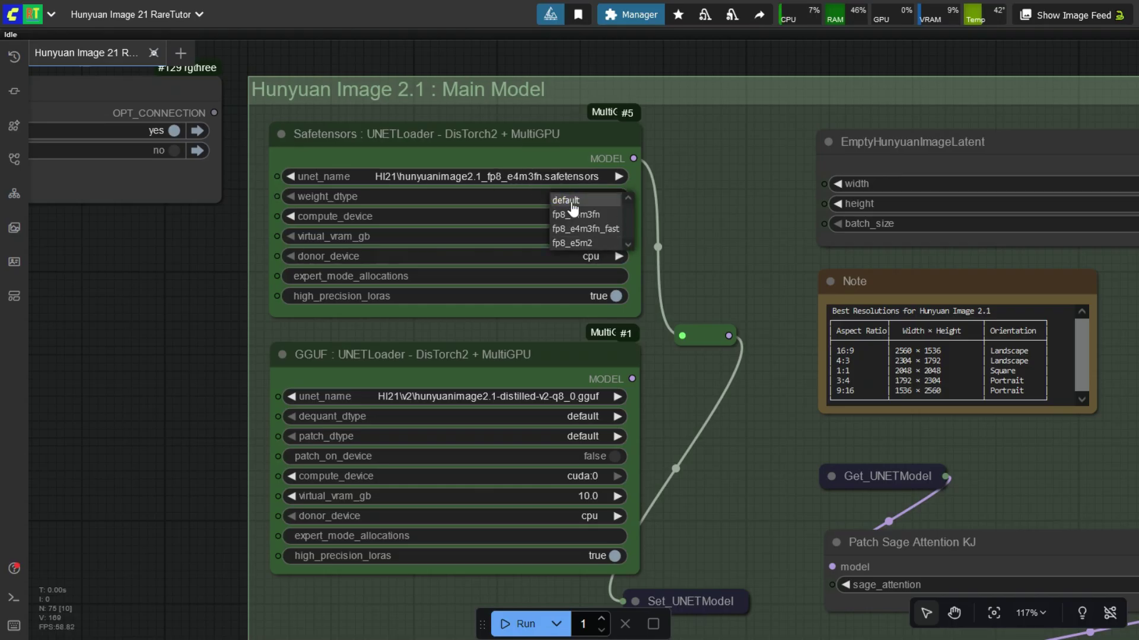
pyautogui.click(572, 201)
pyautogui.click(576, 217)
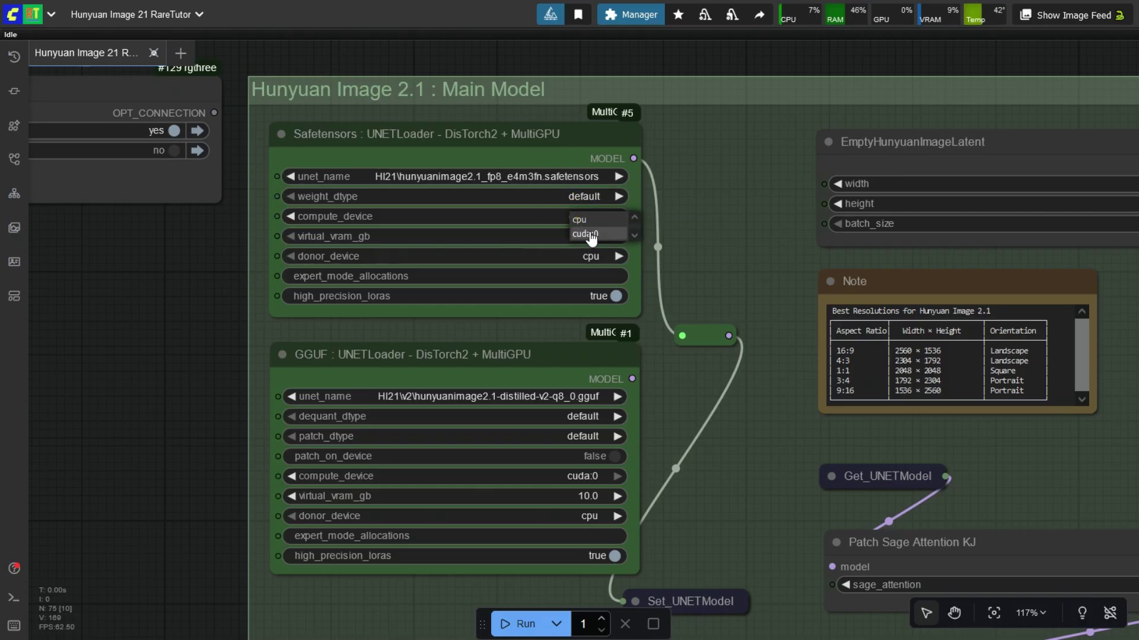
pyautogui.click(581, 226)
pyautogui.click(586, 237)
pyautogui.write('10')
pyautogui.press('Return')
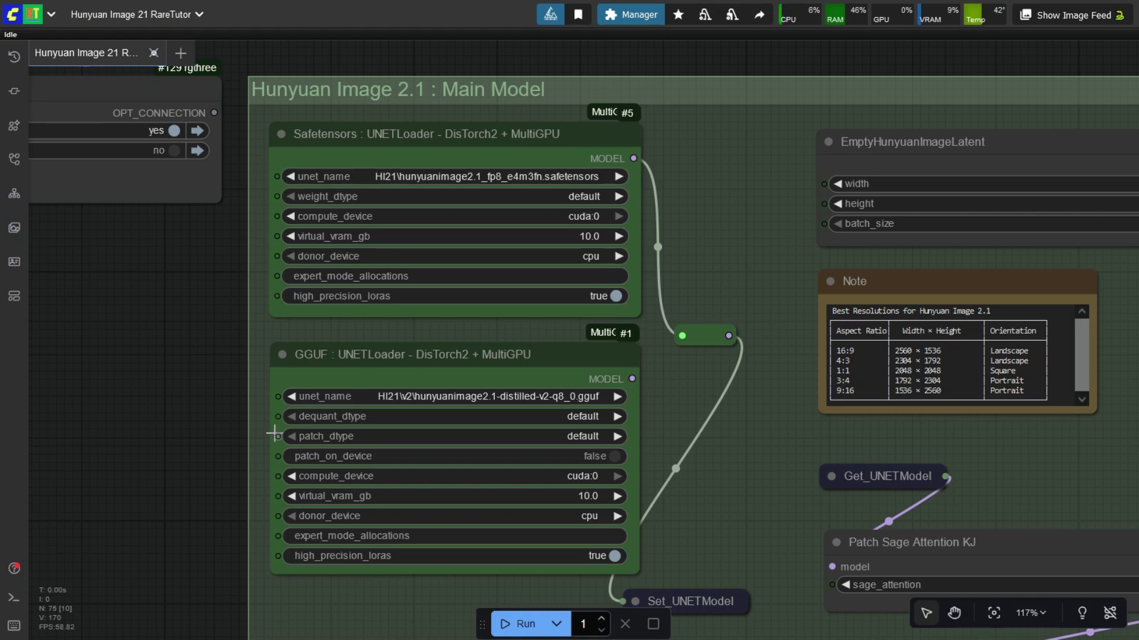
# Step: Connect the Safetensors Clip loader's CLIP output to the reroute feeding Set_CLIPModel in place of the GGUF loader
pyautogui.moveTo(173, 493); pyautogui.dragTo(188, 282)
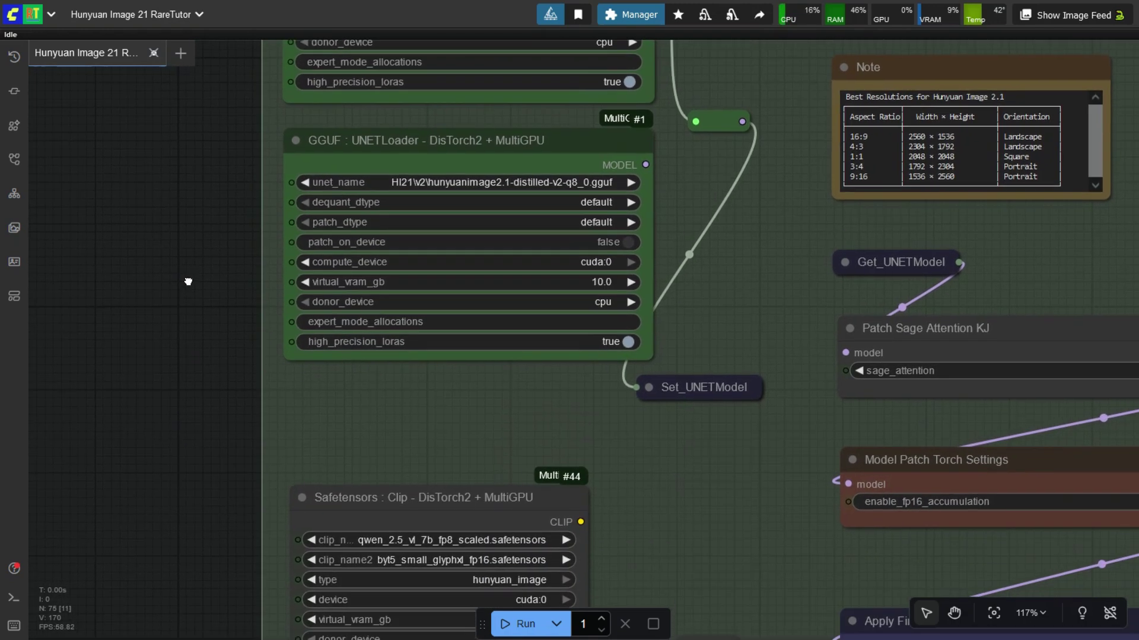
pyautogui.moveTo(198, 443); pyautogui.dragTo(234, 196)
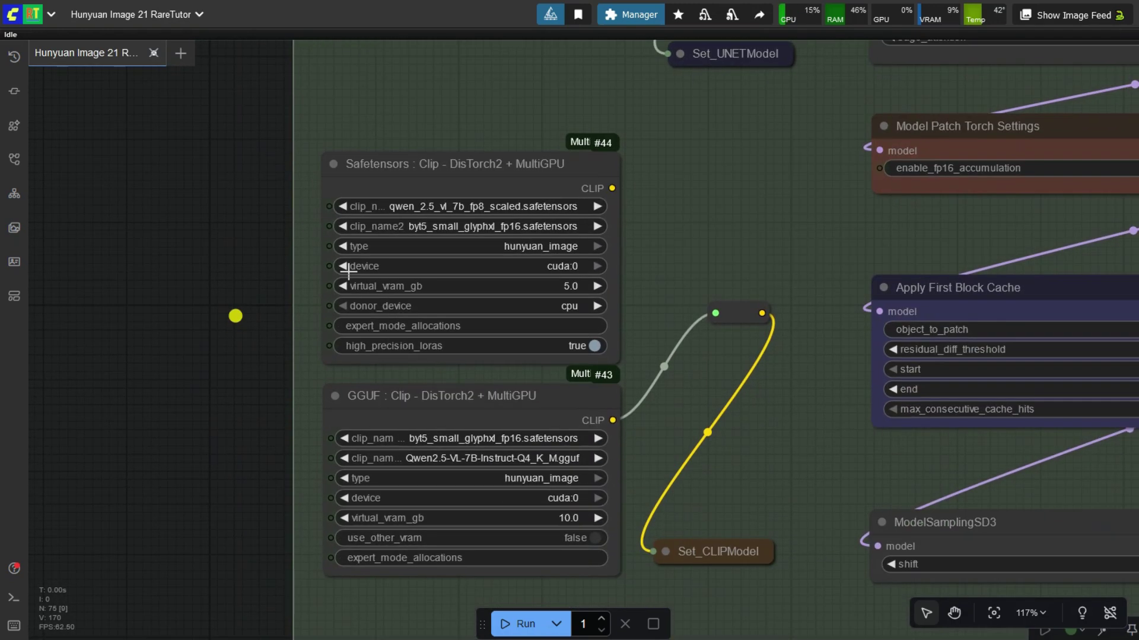
pyautogui.moveTo(613, 188); pyautogui.dragTo(711, 309)
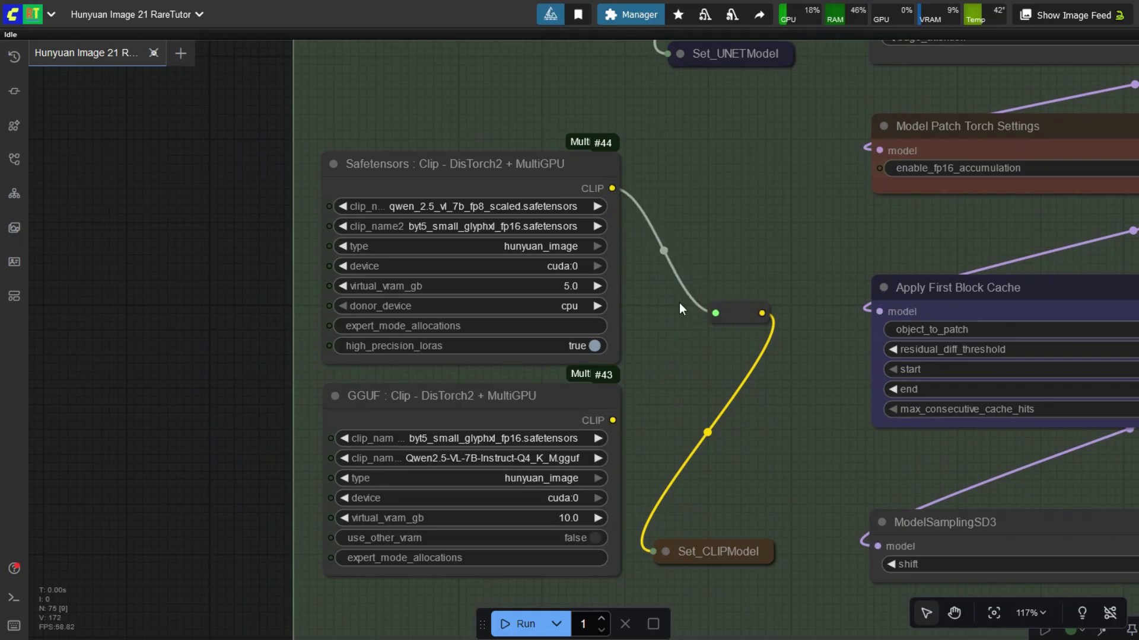
# Step: Keep hunyuan_image as the Safetensors Clip loader's type and set its virtual_vram_gb to 10
pyautogui.click(564, 246)
pyautogui.click(599, 340)
pyautogui.click(572, 283)
pyautogui.write('10')
pyautogui.press('Return')
# Step: Connect the Safetensors VAE loader's VAE output to the reroute feeding Set_VAEModel
pyautogui.moveTo(190, 527); pyautogui.dragTo(202, 464)
pyautogui.scroll(2, 202, 463)
pyautogui.moveTo(215, 506); pyautogui.dragTo(221, 390)
pyautogui.moveTo(225, 452); pyautogui.dragTo(183, 358)
pyautogui.moveTo(622, 215); pyautogui.dragTo(724, 311)
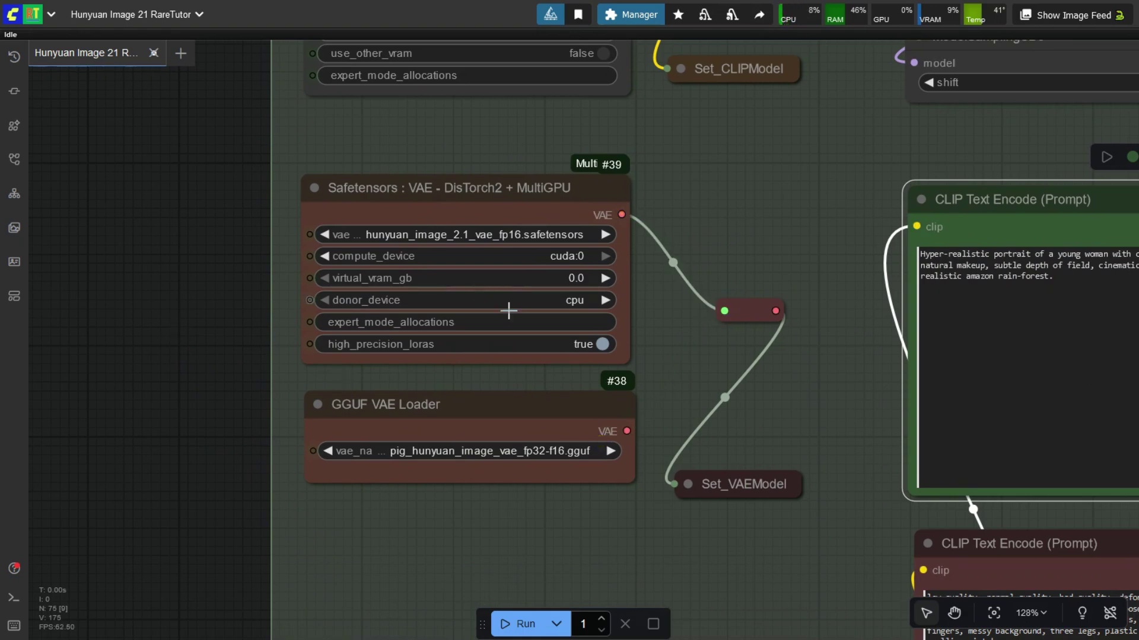
# Step: Align the GGUF VAE Loader with the Safetensors VAE loader above it and pin both nodes
pyautogui.moveTo(420, 406); pyautogui.dragTo(417, 406)
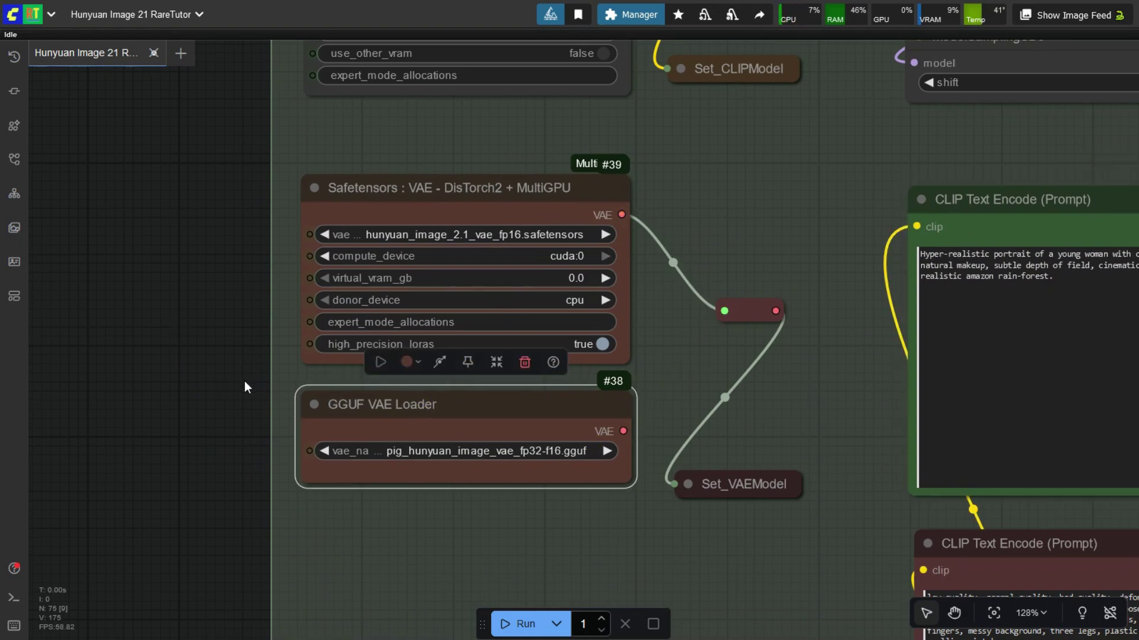
pyautogui.click(467, 360)
pyautogui.click(503, 207)
pyautogui.click(468, 146)
pyautogui.click(153, 229)
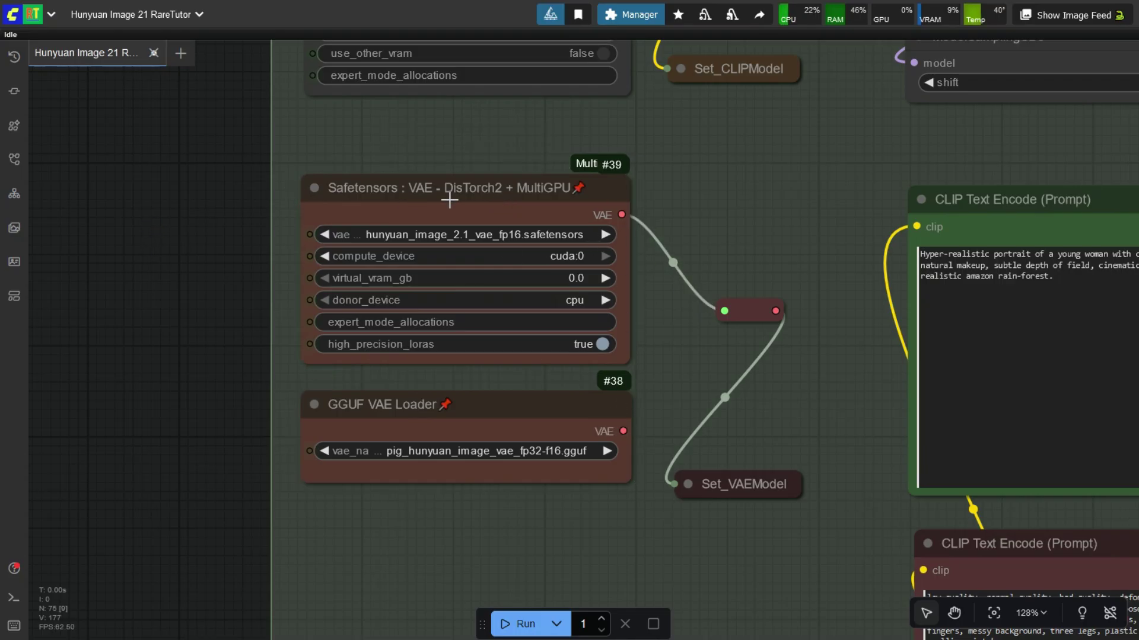
# Step: Review the main model group's latent size, model patch, First Block Cache and sampling settings, and its positive and negative prompts
pyautogui.scroll(-12, 189, 356)
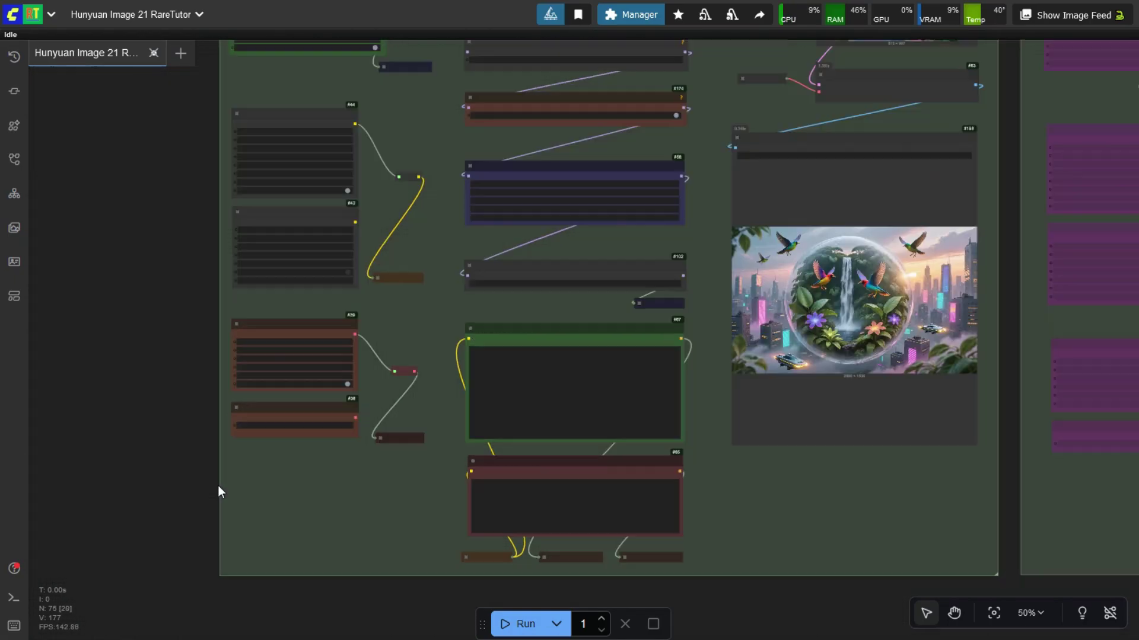
pyautogui.scroll(8, 382, 110)
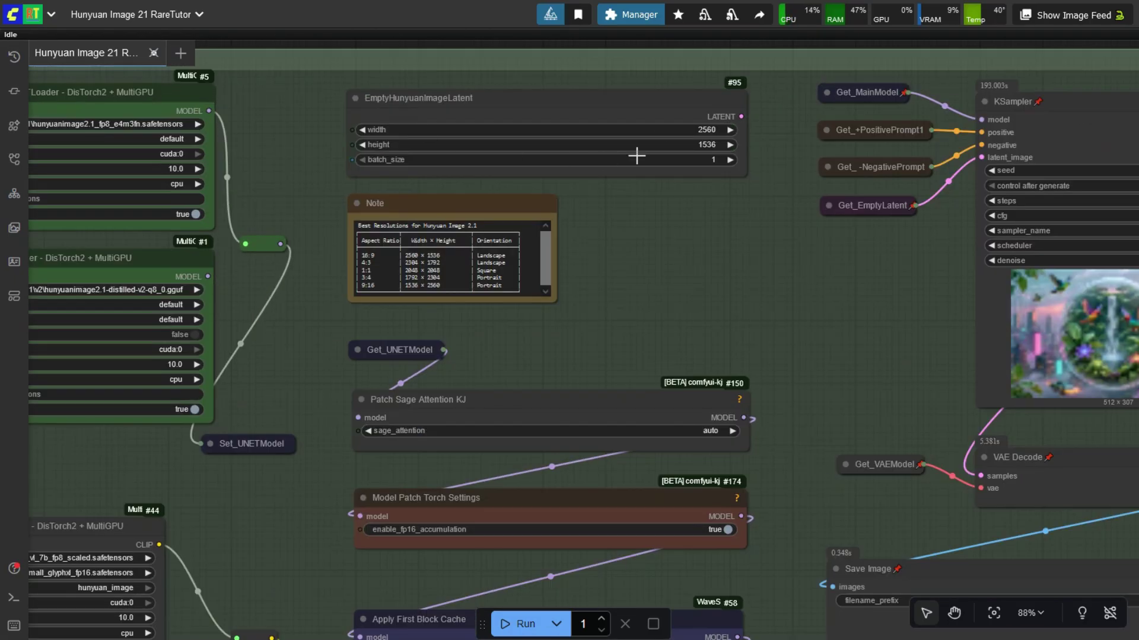
pyautogui.moveTo(674, 300); pyautogui.dragTo(666, 127)
pyautogui.moveTo(751, 398); pyautogui.dragTo(764, 247)
pyautogui.moveTo(775, 440); pyautogui.dragTo(768, 234)
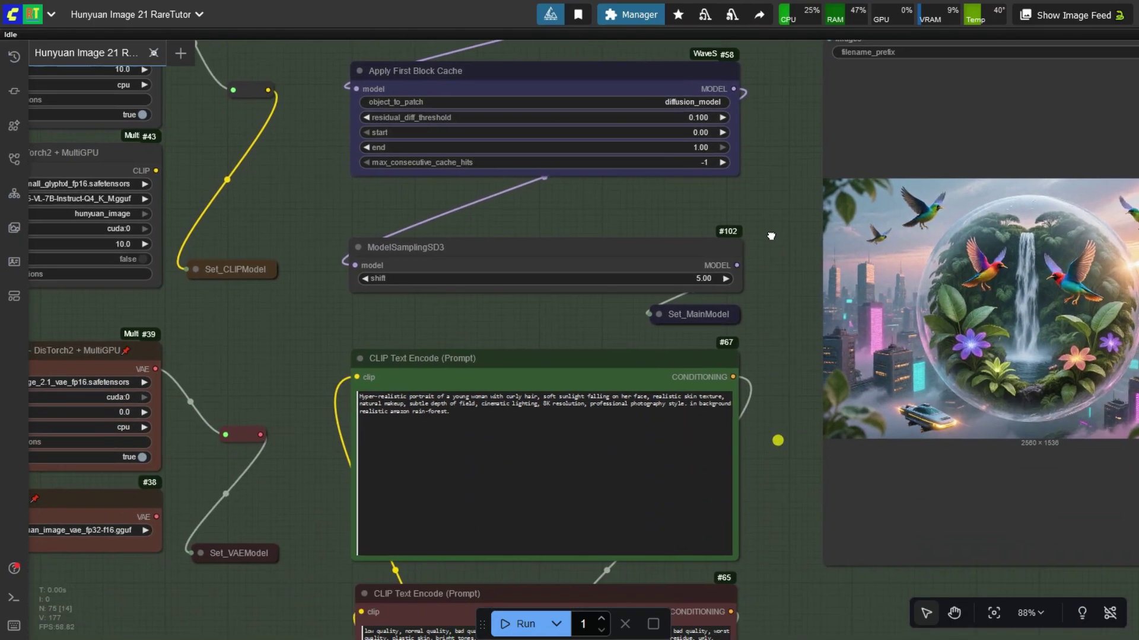
pyautogui.moveTo(775, 356); pyautogui.dragTo(763, 255)
pyautogui.moveTo(759, 335); pyautogui.dragTo(746, 247)
pyautogui.scroll(7, 513, 211)
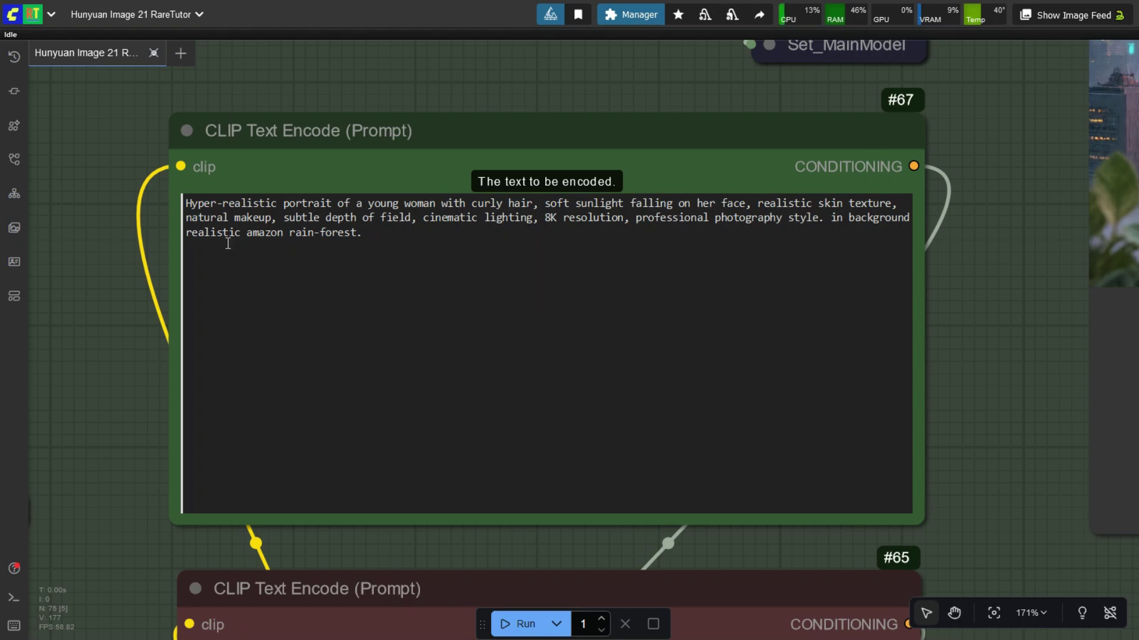
pyautogui.scroll(-2, 160, 236)
pyautogui.moveTo(854, 491); pyautogui.dragTo(834, 226)
pyautogui.scroll(-9, 443, 561)
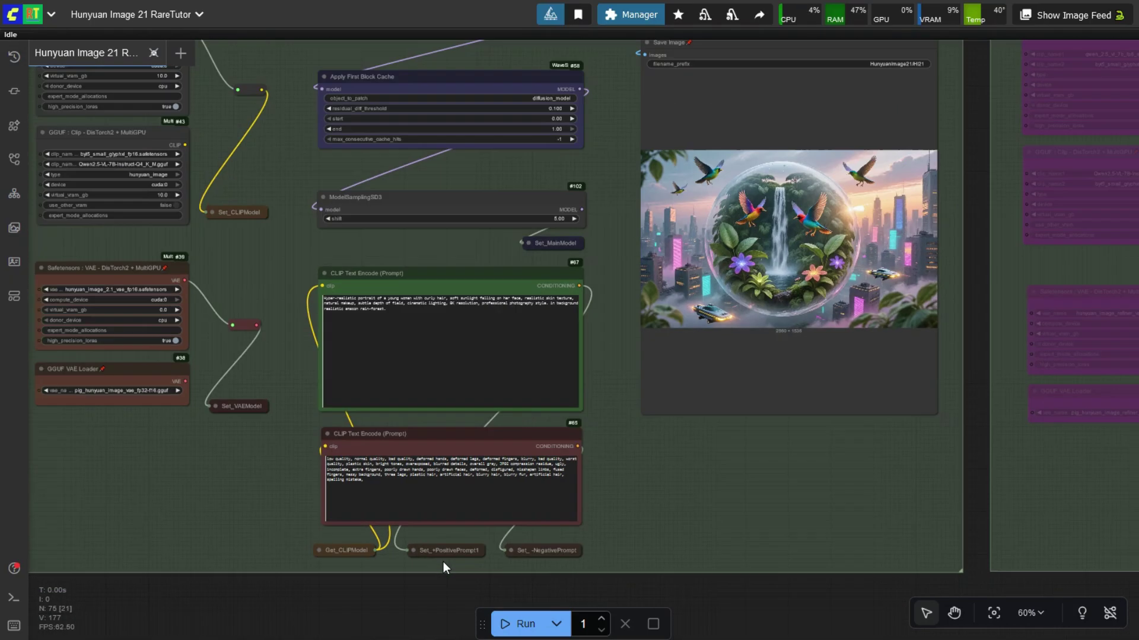
# Step: Set the main model KSampler's cfg to 3.5 and its steps to 30
pyautogui.scroll(-7, 443, 561)
pyautogui.scroll(4, 596, 305)
pyautogui.scroll(12, 661, 113)
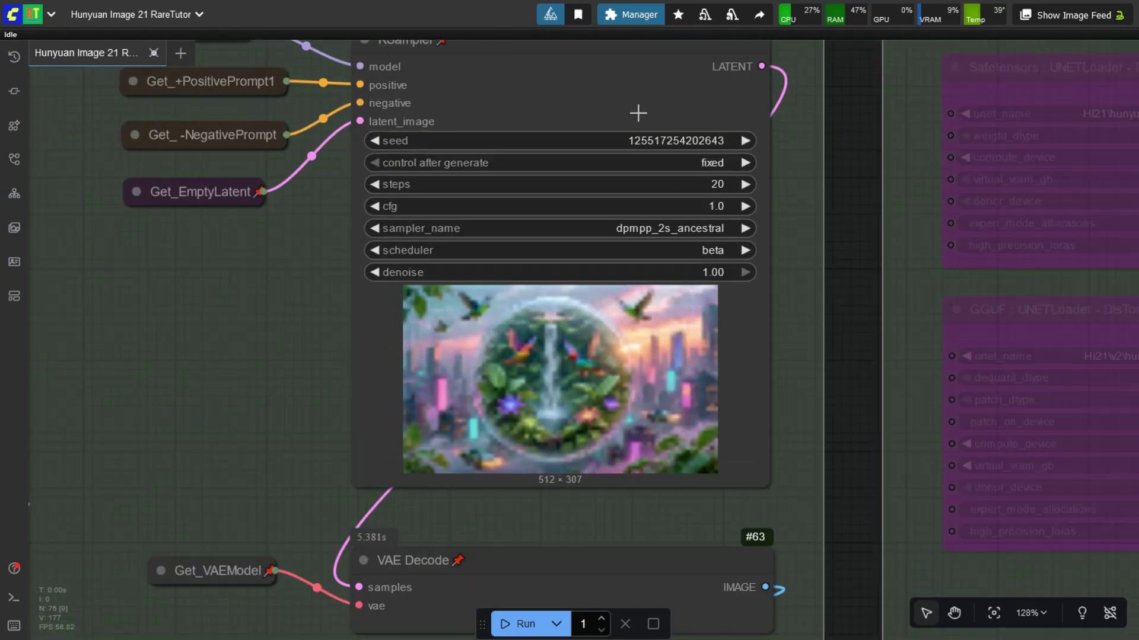
pyautogui.click(696, 208)
pyautogui.write('3.5')
pyautogui.press('Return')
pyautogui.click(701, 185)
pyautogui.write('3')
pyautogui.press('Return')
# Step: Run the workflow with the fp8 safetensors model to generate the curly-haired woman in the Amazon rain-forest
pyautogui.scroll(-5, 848, 423)
pyautogui.scroll(3, 850, 425)
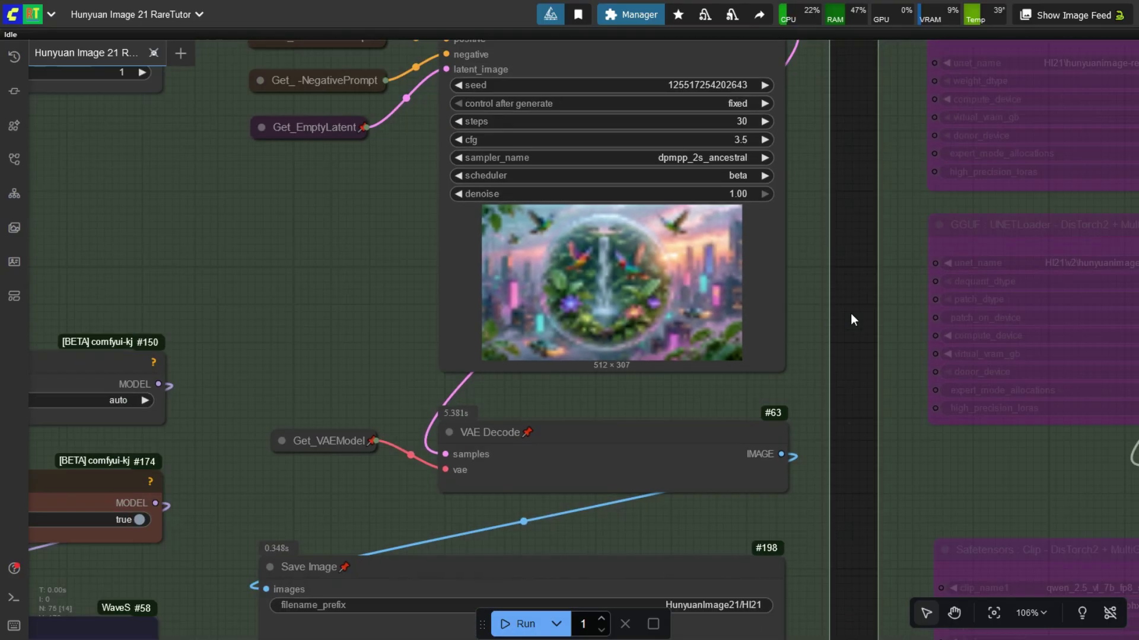
pyautogui.scroll(-3, 857, 418)
pyautogui.scroll(-5, 850, 219)
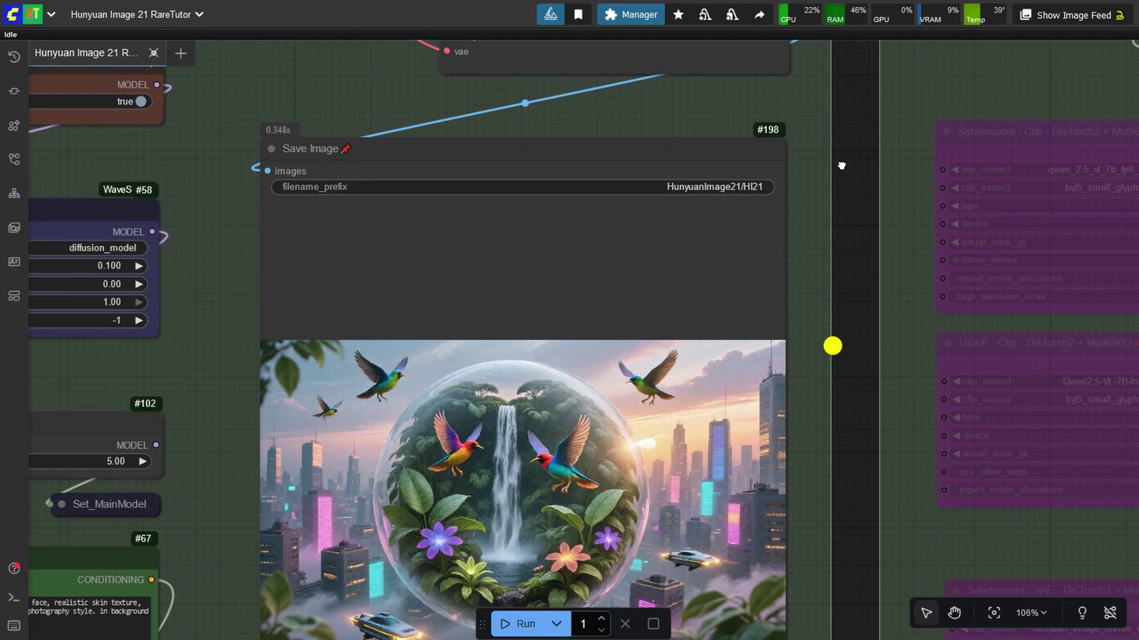
pyautogui.scroll(-3, 814, 187)
pyautogui.scroll(-11, 802, 227)
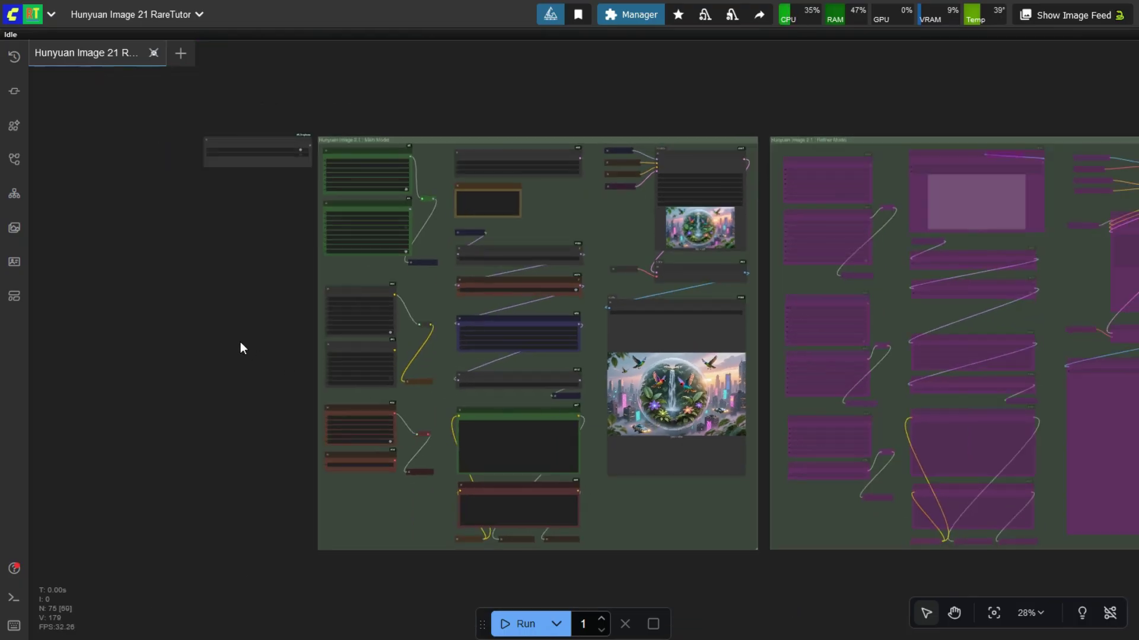
pyautogui.moveTo(240, 343); pyautogui.dragTo(35, 302)
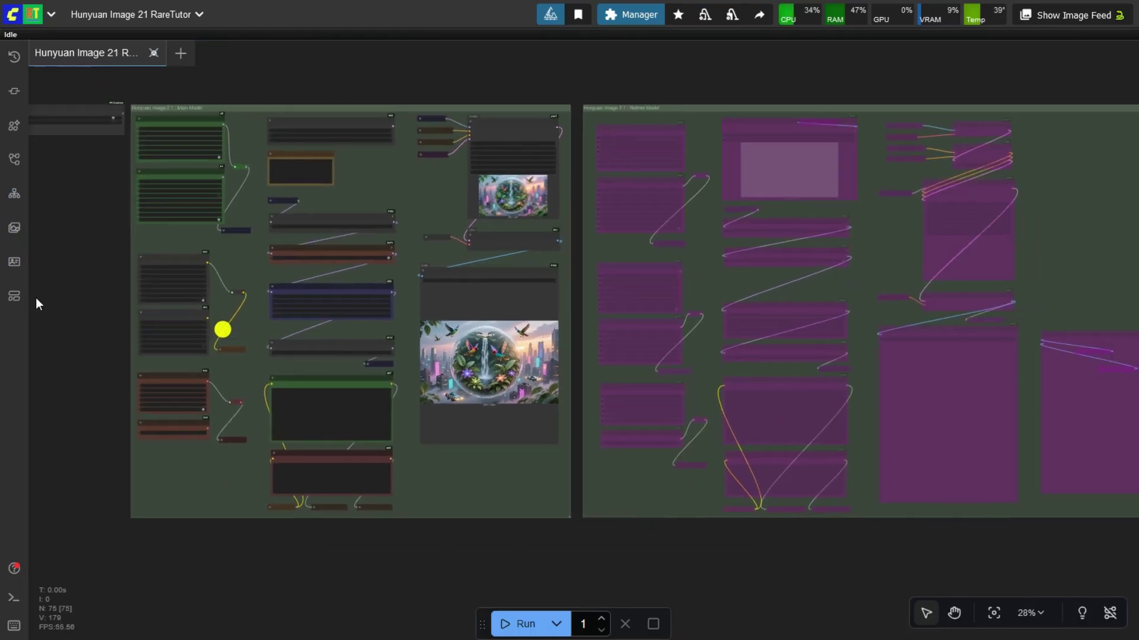
pyautogui.scroll(-1, 216, 336)
pyautogui.scroll(-1, 419, 412)
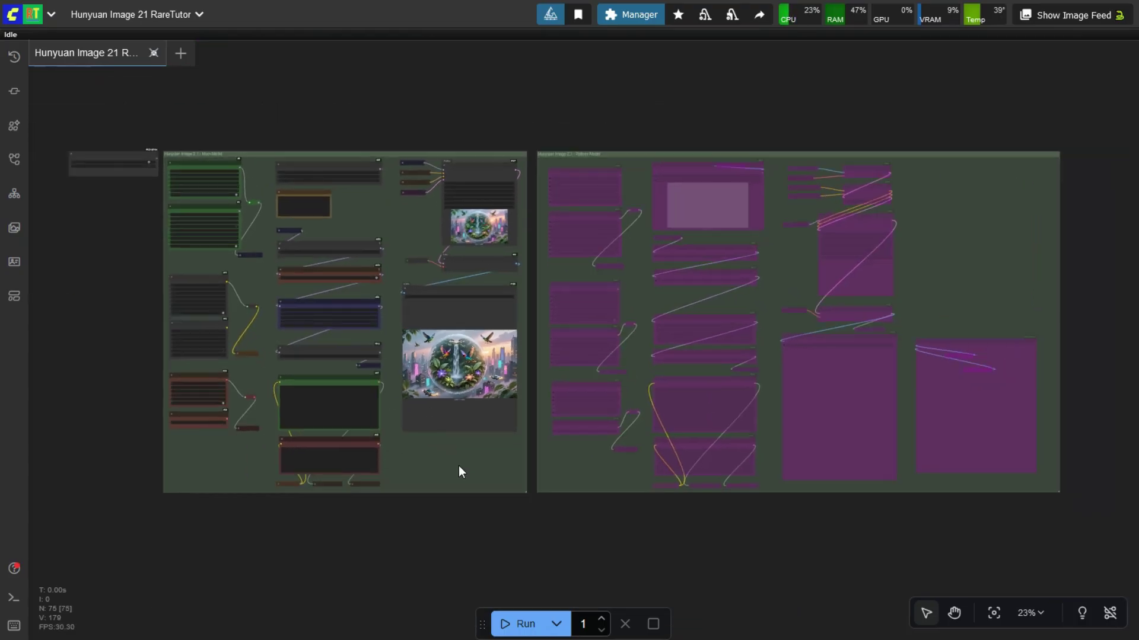
pyautogui.click(517, 624)
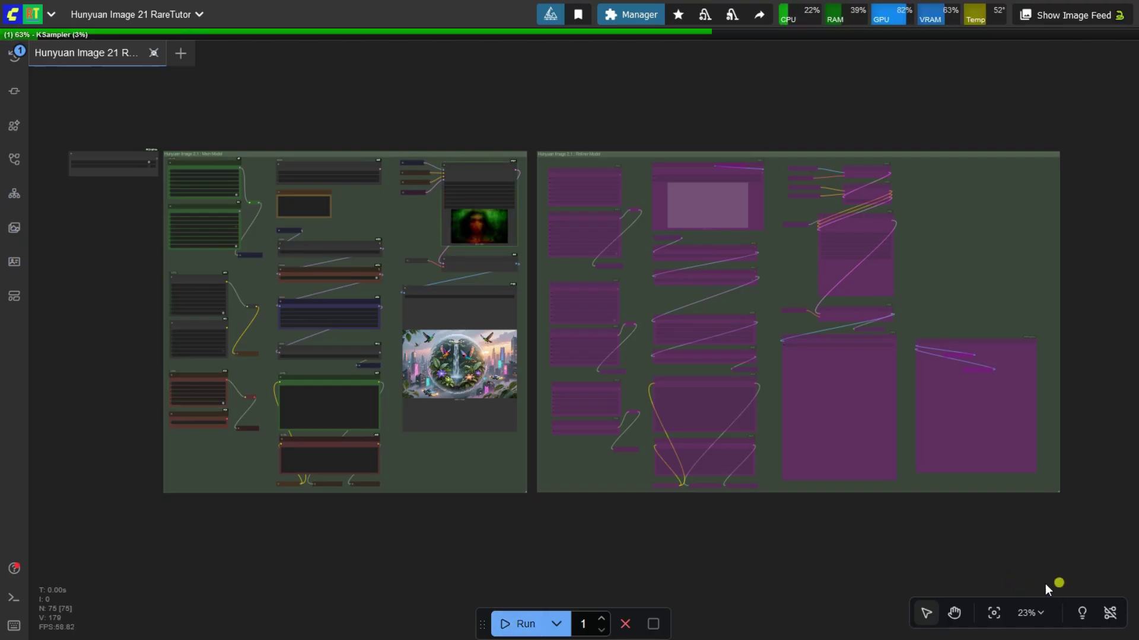
# Step: Examine the generated rain-forest portrait in the Save Image node, focusing on the face, skin texture and curly hair
pyautogui.scroll(1, 1115, 451)
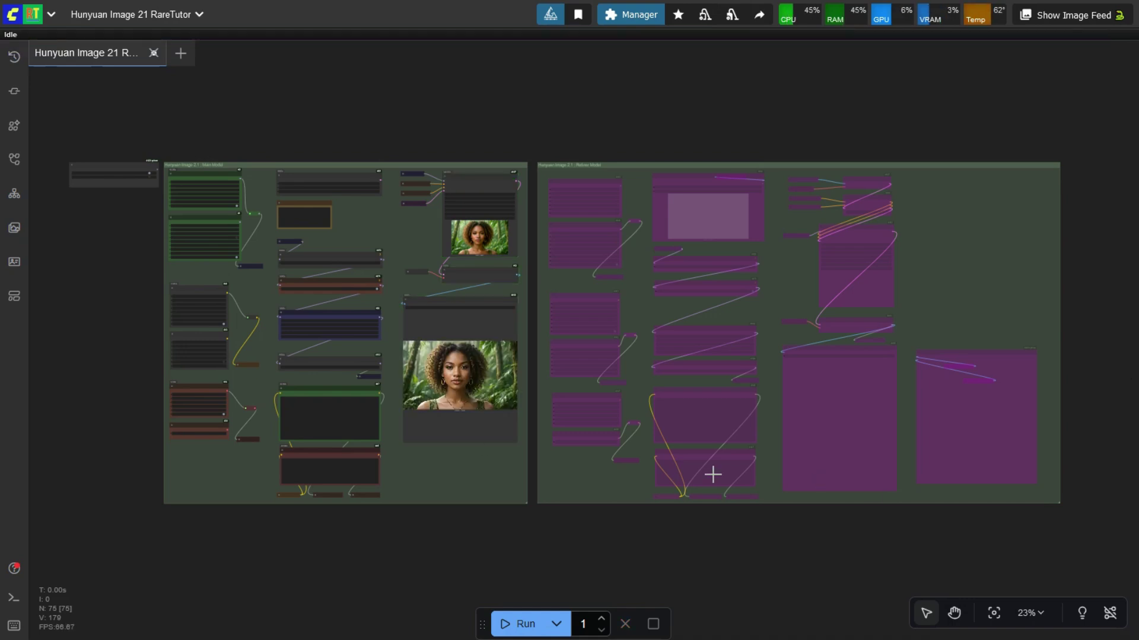
pyautogui.scroll(15, 447, 425)
pyautogui.scroll(6, 460, 337)
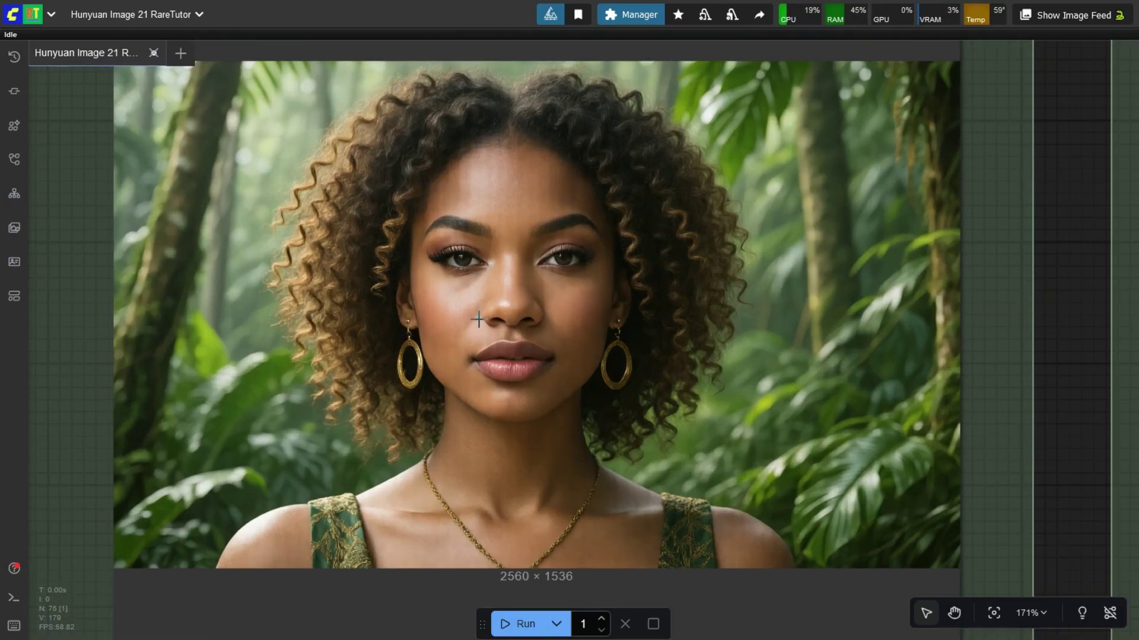
pyautogui.scroll(3, 527, 221)
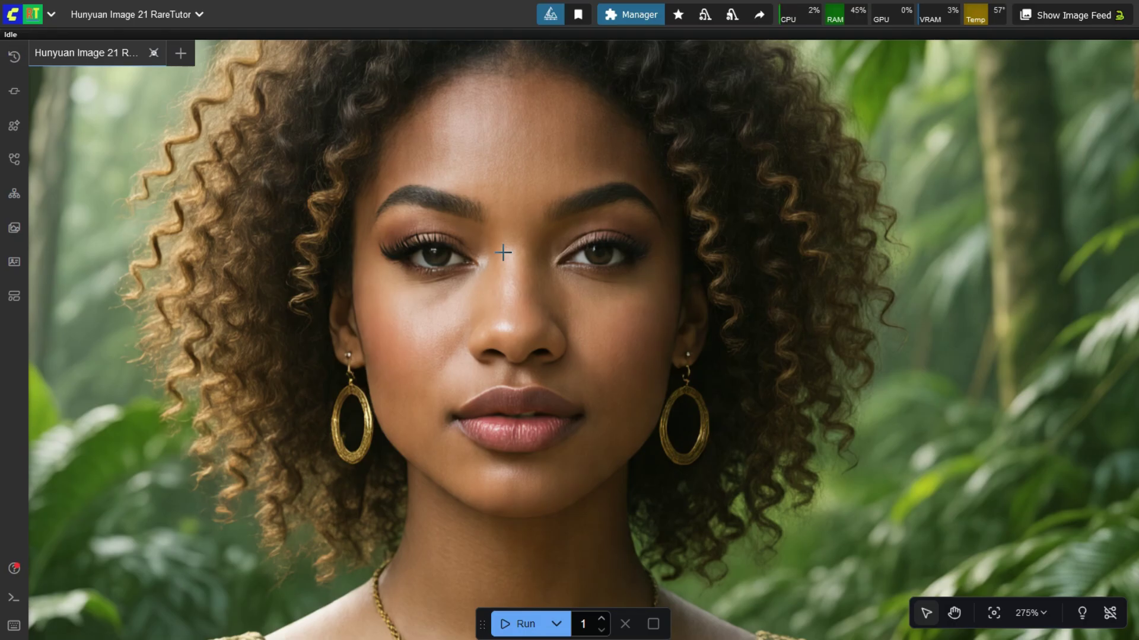
pyautogui.scroll(-1, 503, 253)
pyautogui.scroll(-8, 503, 253)
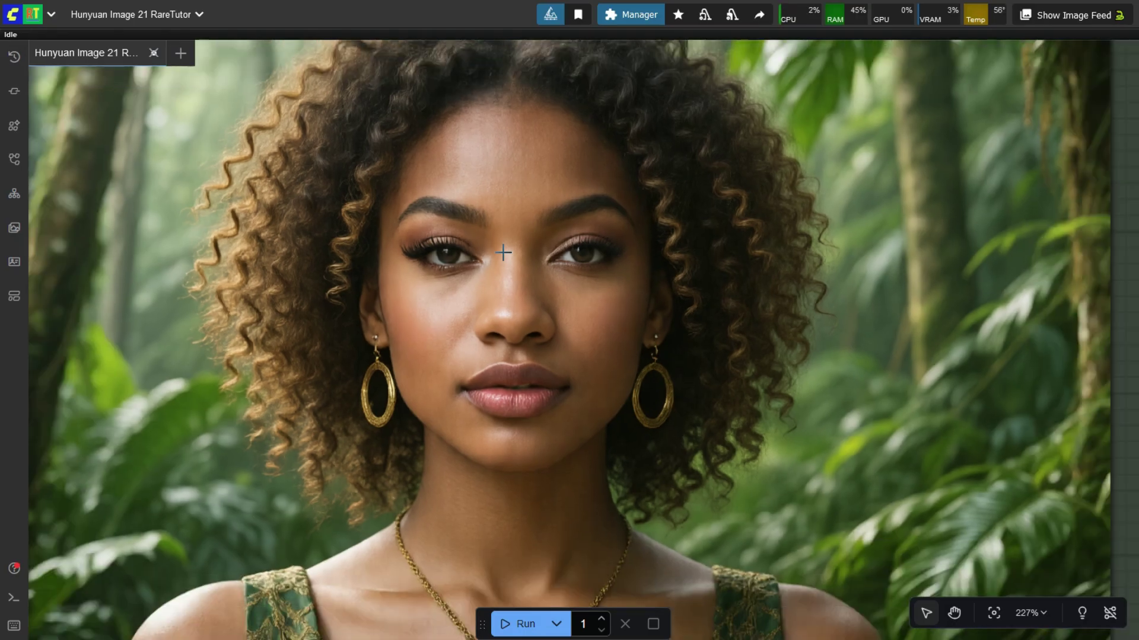
# Step: Inspect the rain-forest portrait at several magnifications, checking the eyes, forehead, earrings, individual curls and background foliage
pyautogui.scroll(11, 613, 203)
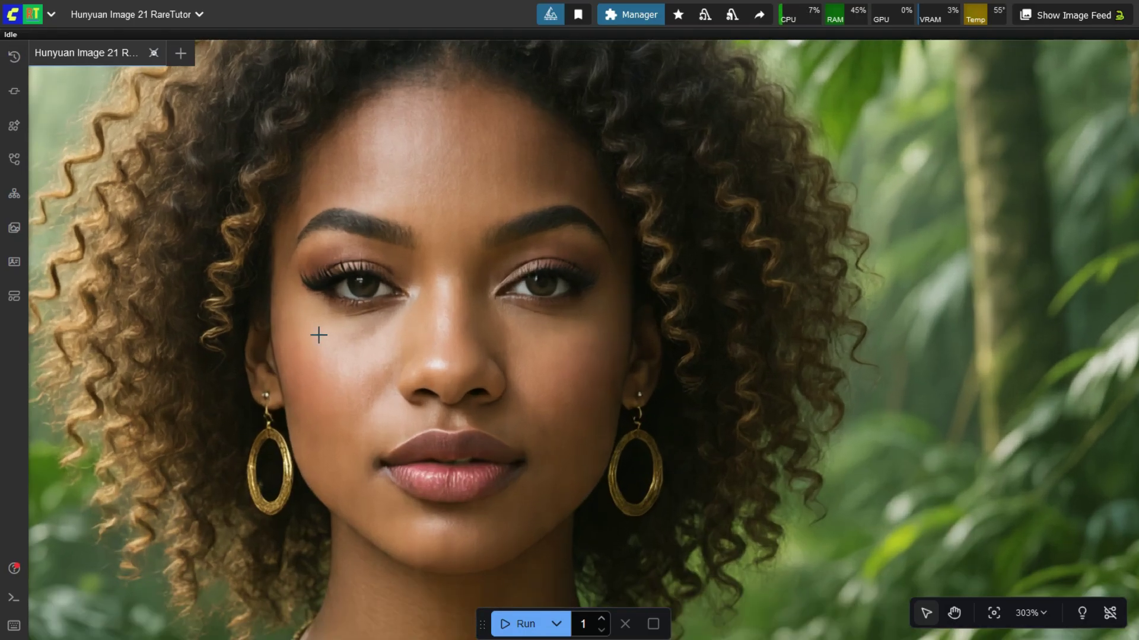
pyautogui.scroll(3, 319, 333)
pyautogui.scroll(-1, 535, 323)
pyautogui.scroll(-7, 534, 323)
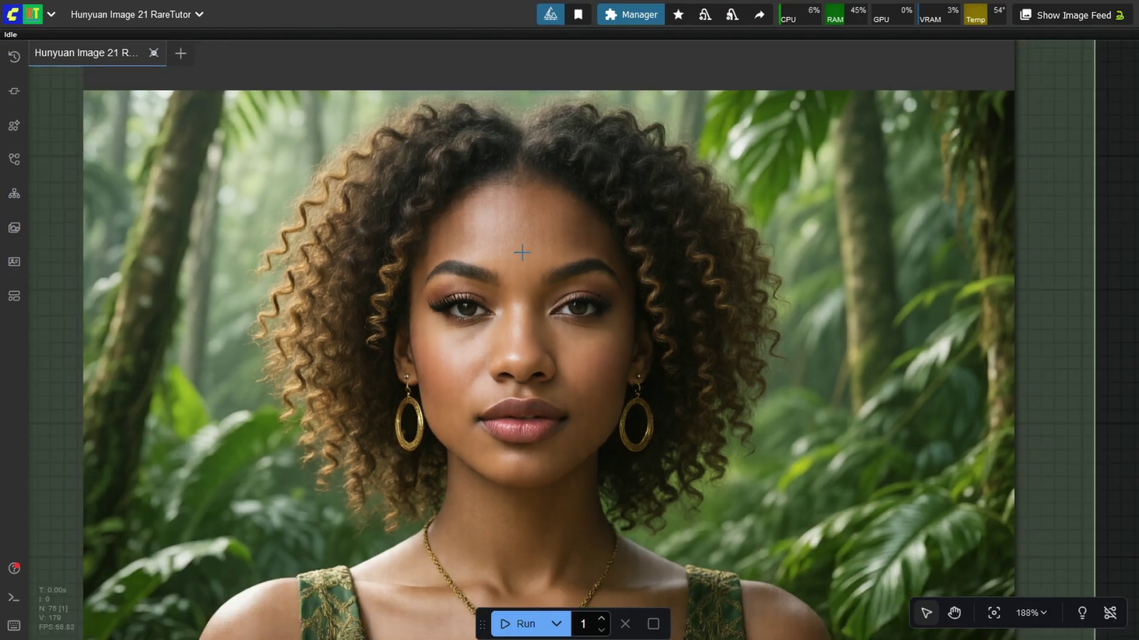
pyautogui.scroll(-2, 521, 248)
pyautogui.scroll(2, 569, 417)
pyautogui.scroll(3, 610, 326)
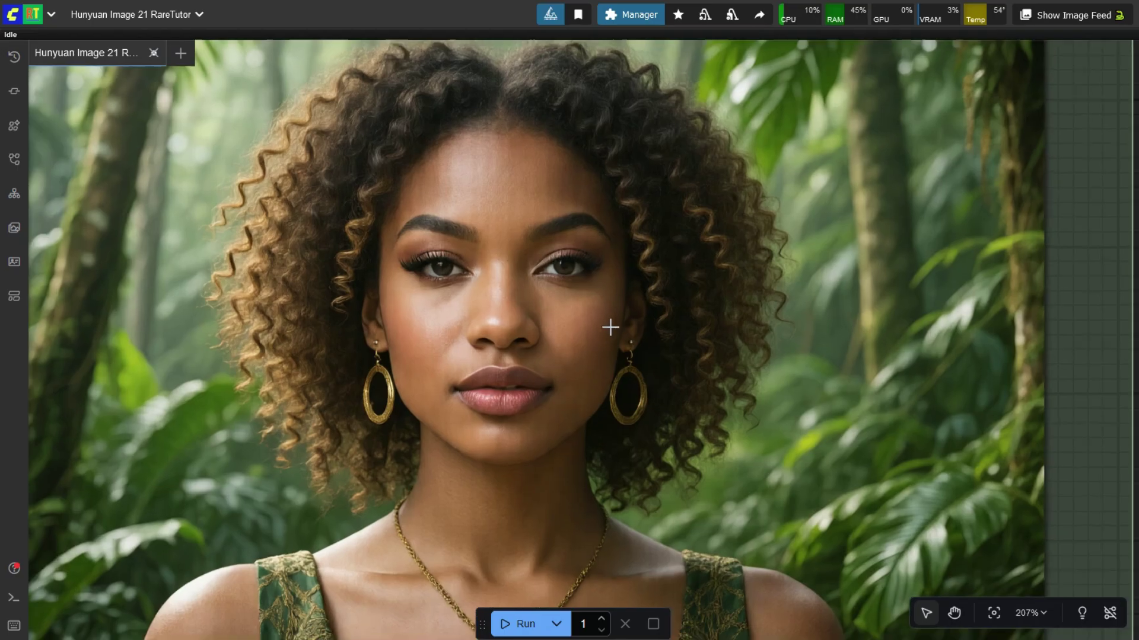
pyautogui.scroll(2, 376, 204)
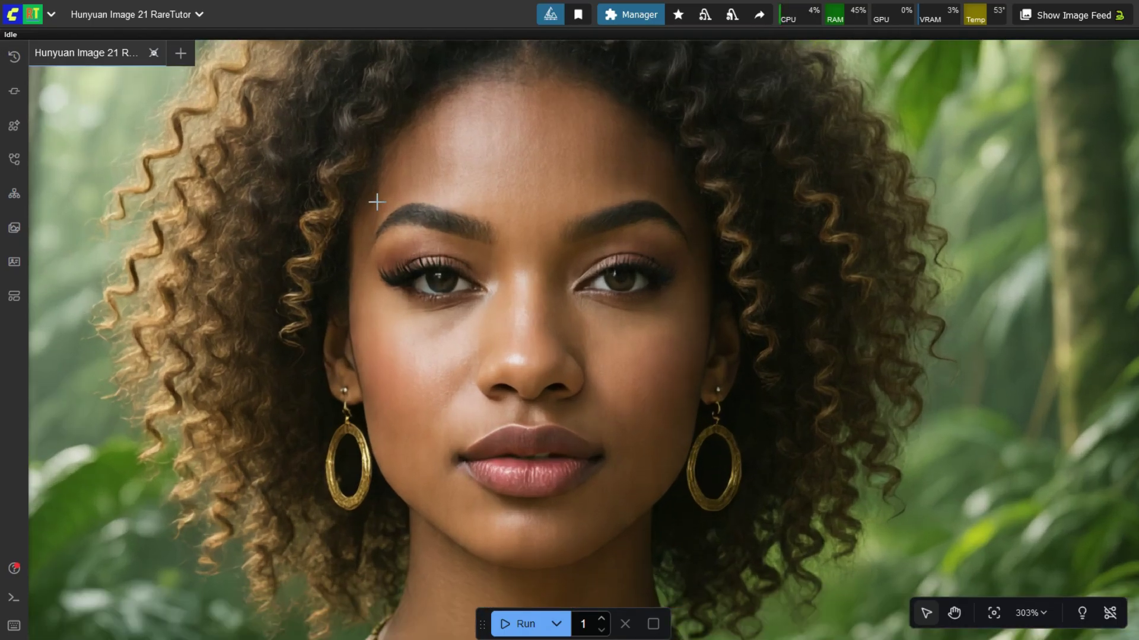
pyautogui.scroll(-2, 376, 202)
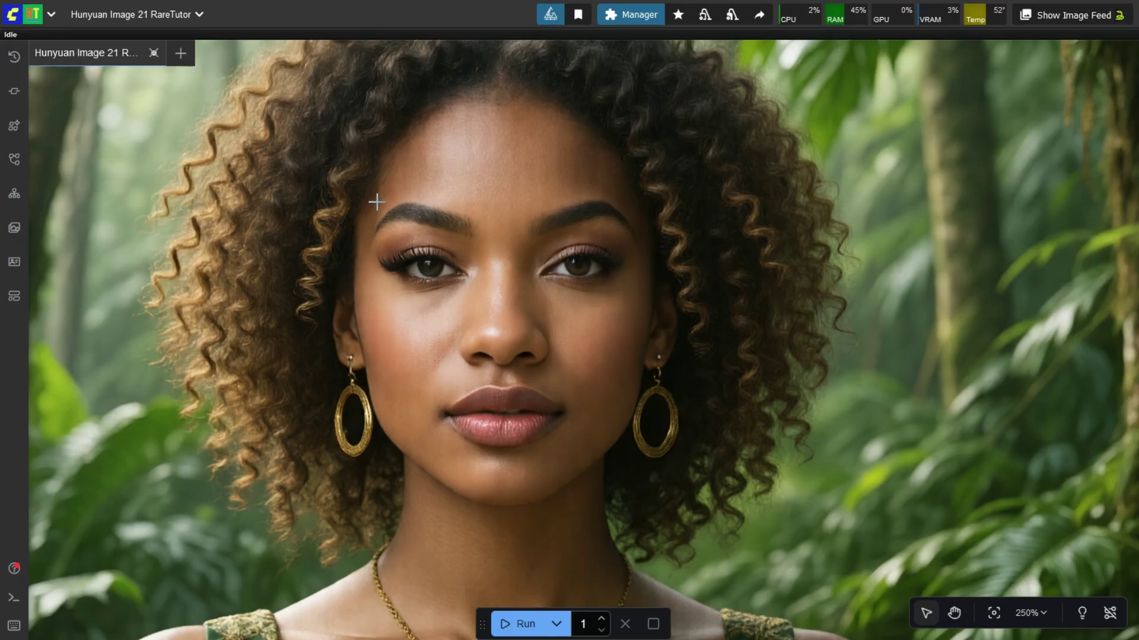
pyautogui.scroll(-1, 376, 202)
pyautogui.scroll(3, 376, 202)
pyautogui.scroll(1, 378, 210)
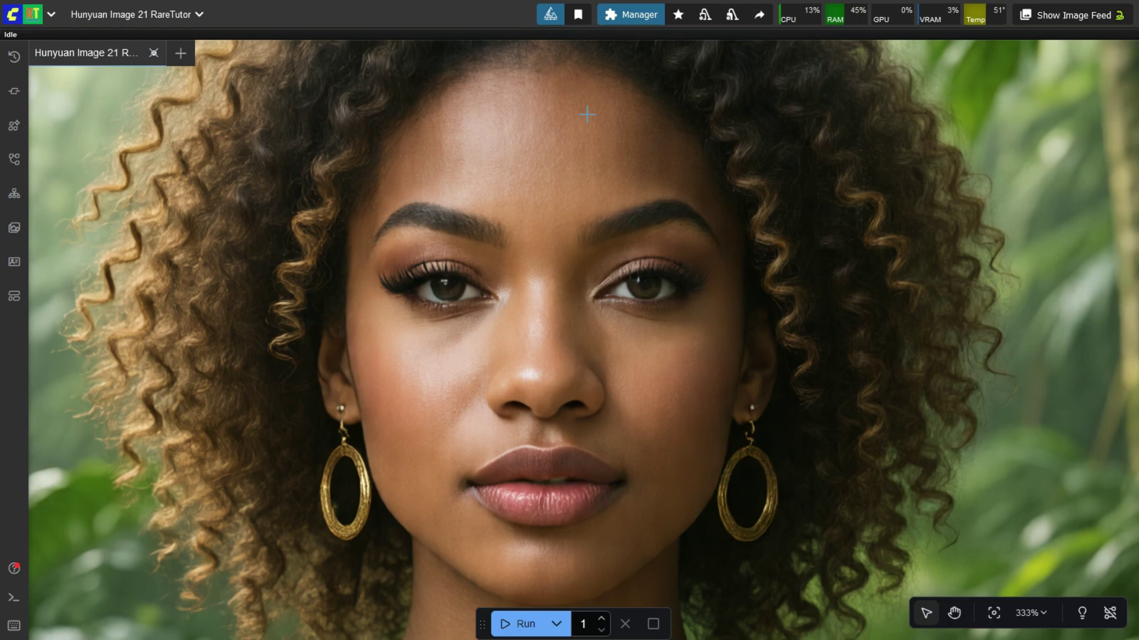
pyautogui.scroll(-1, 593, 113)
pyautogui.scroll(-2, 593, 114)
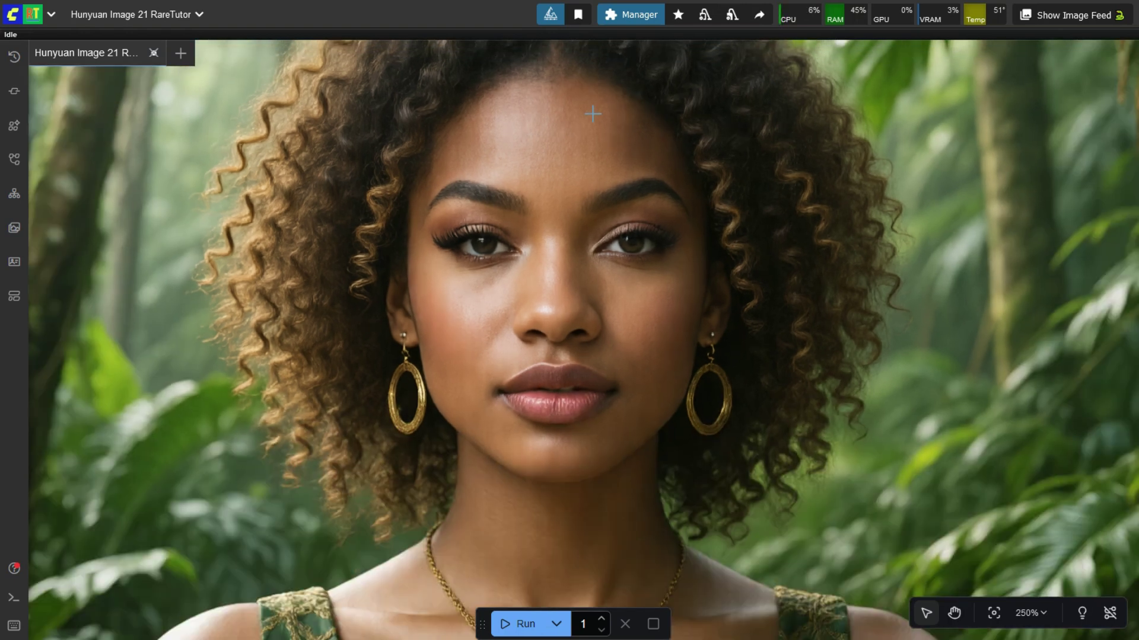
pyautogui.scroll(-2, 372, 198)
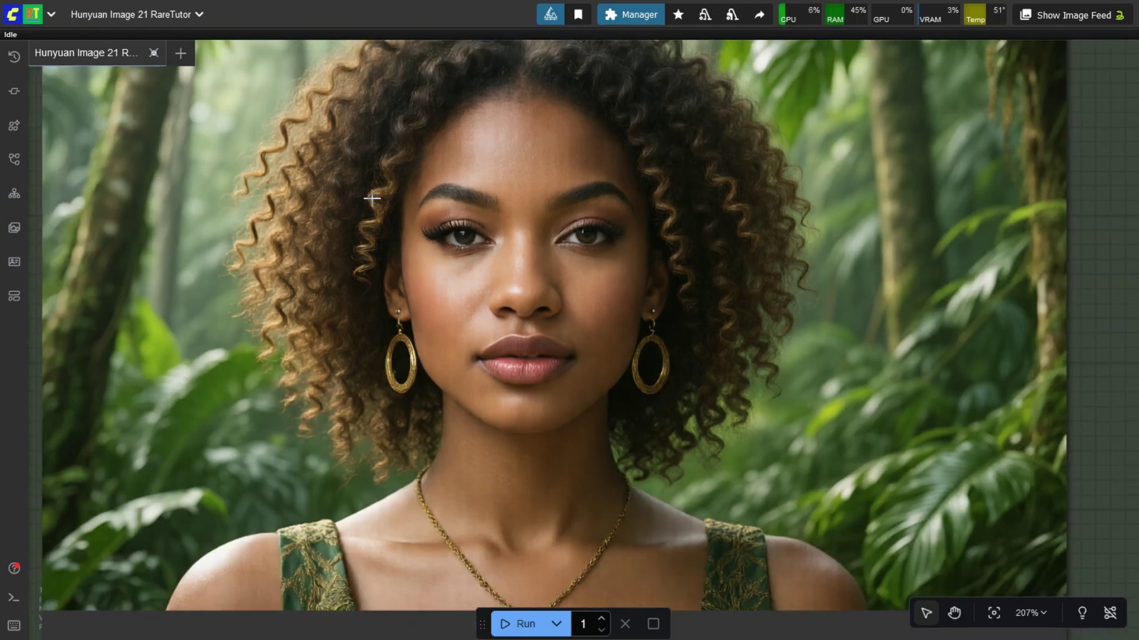
pyautogui.scroll(-1, 371, 198)
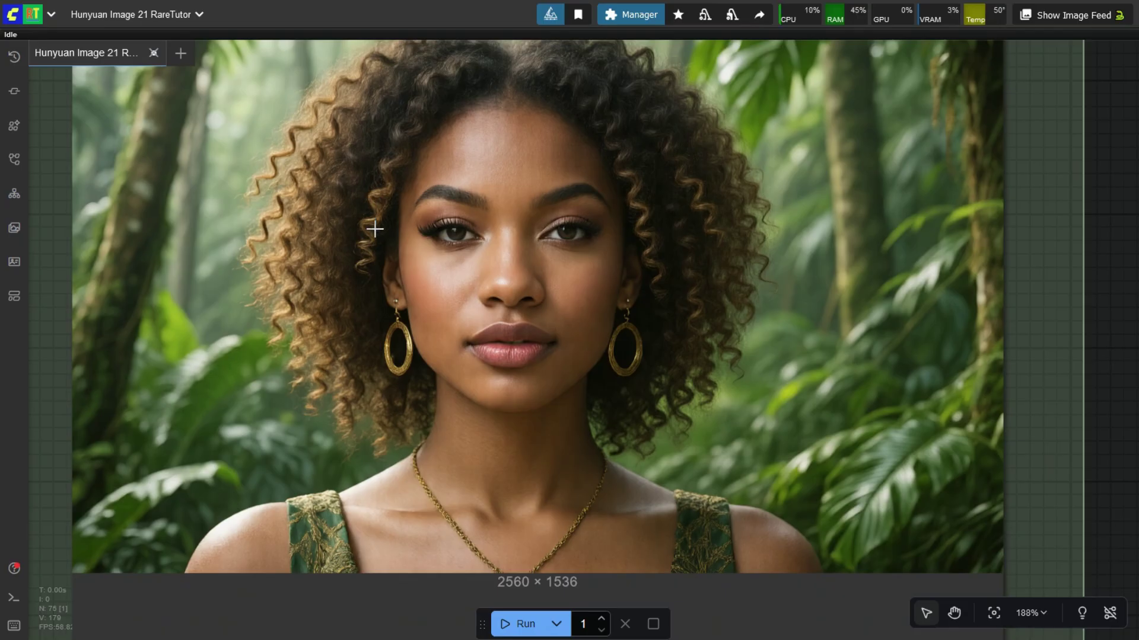
pyautogui.scroll(-2, 374, 254)
pyautogui.scroll(3, 440, 201)
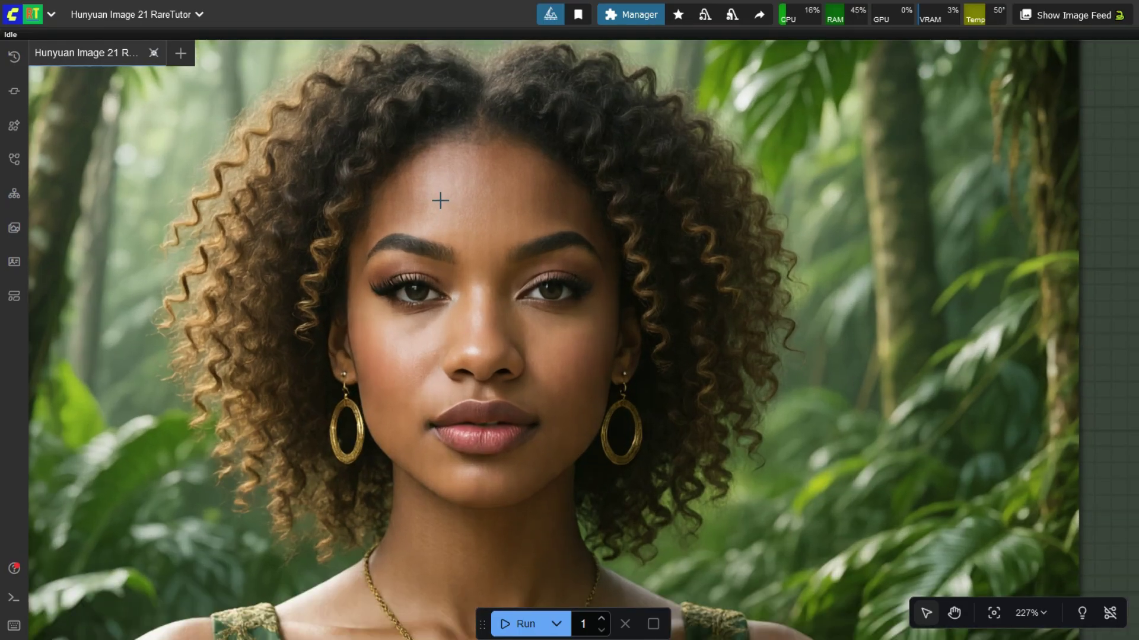
pyautogui.scroll(1, 537, 176)
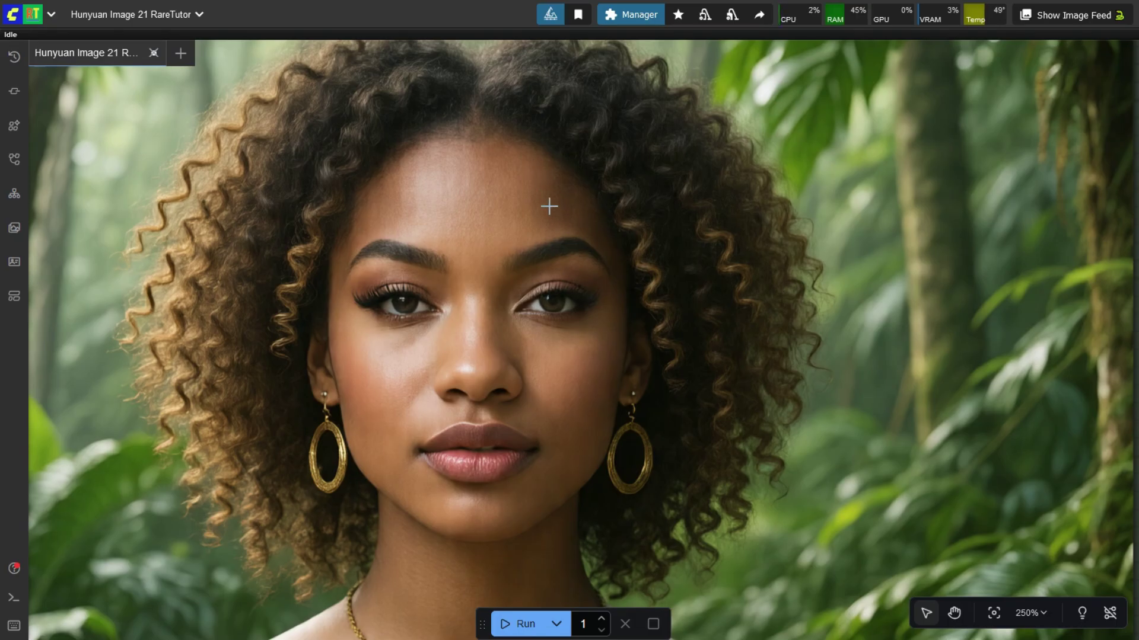
pyautogui.scroll(-7, 544, 250)
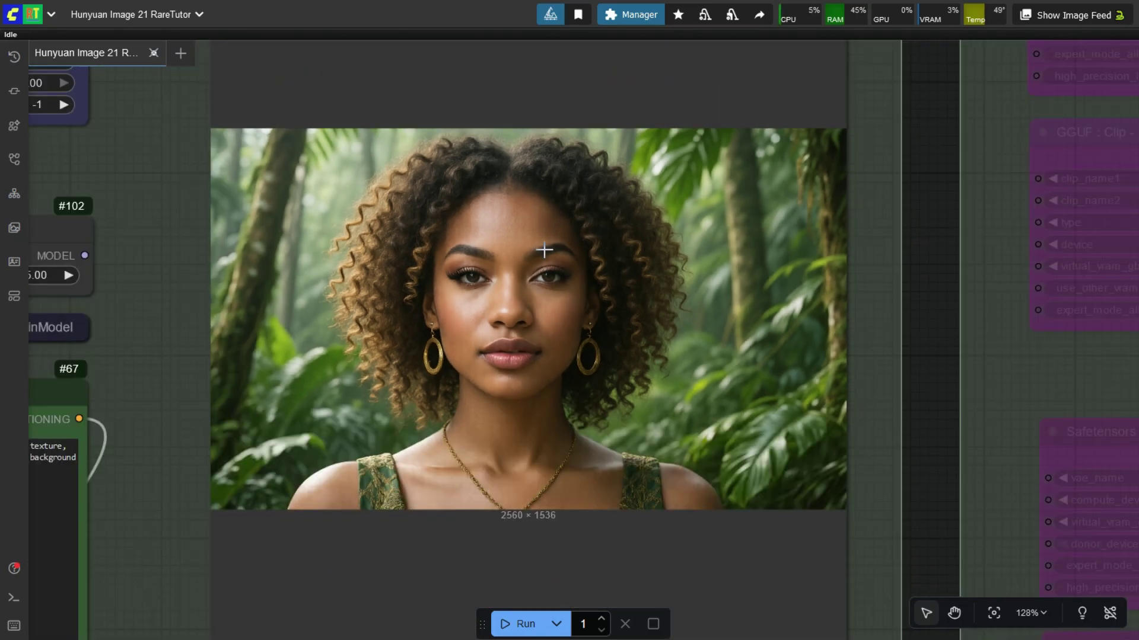
pyautogui.scroll(-15, 544, 251)
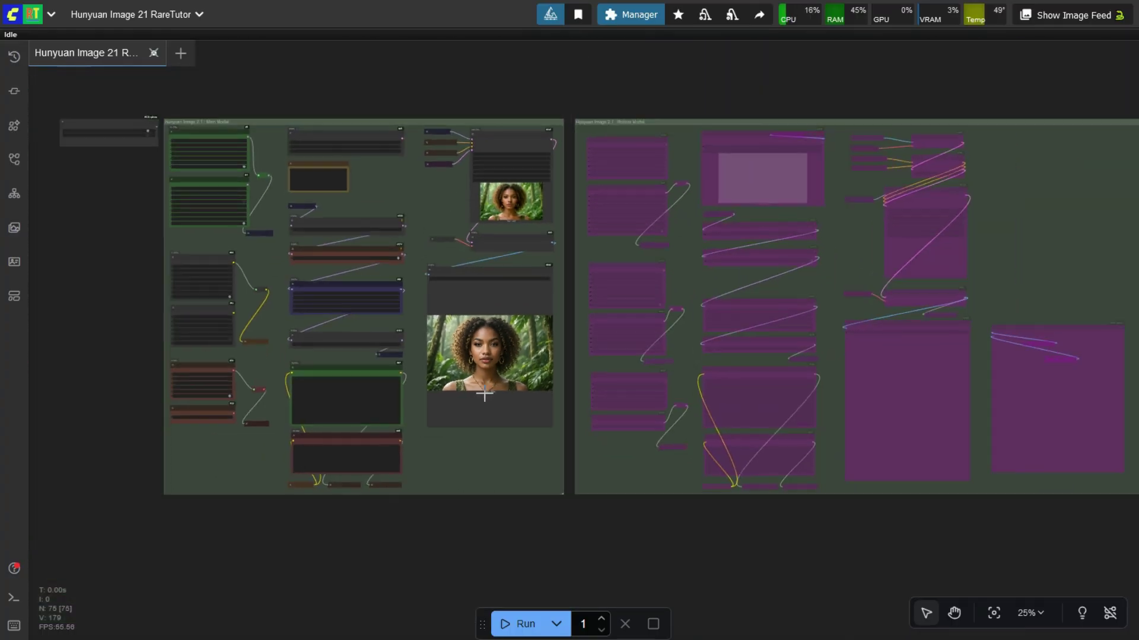
pyautogui.scroll(-1, 484, 394)
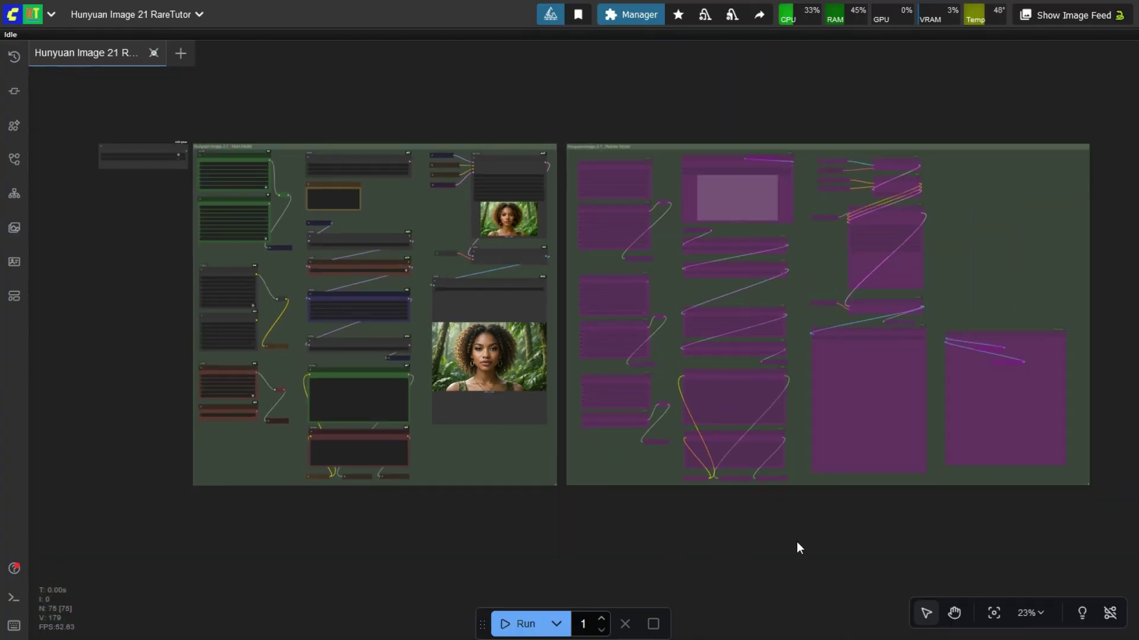
pyautogui.scroll(9, 438, 311)
pyautogui.scroll(4, 475, 399)
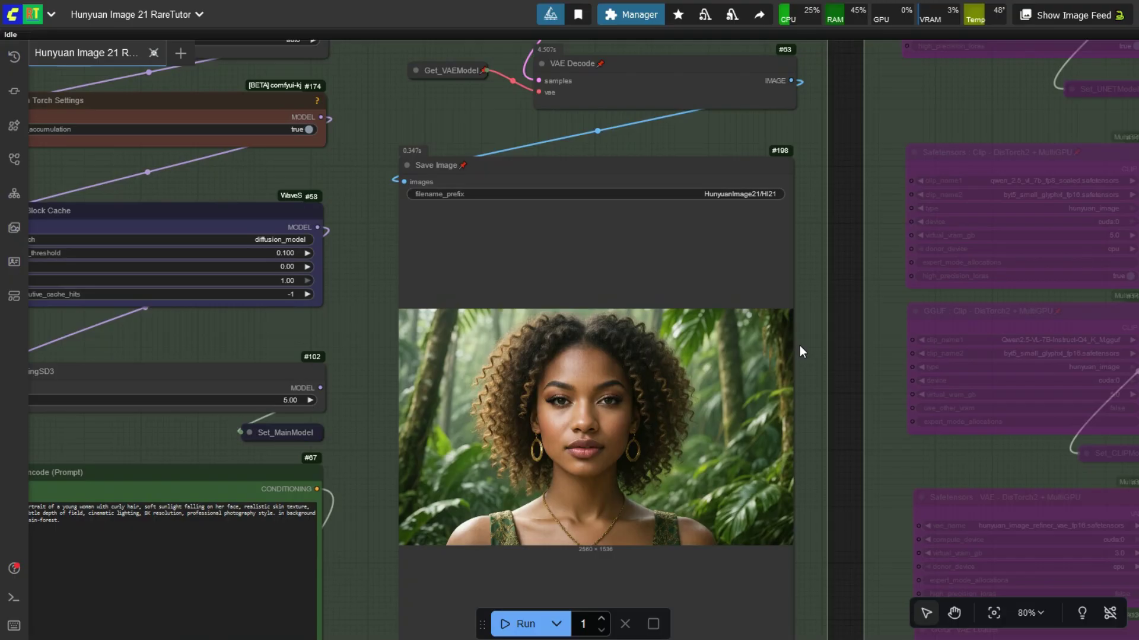
pyautogui.scroll(4, 800, 345)
pyautogui.scroll(-4, 755, 422)
pyautogui.scroll(-7, 681, 474)
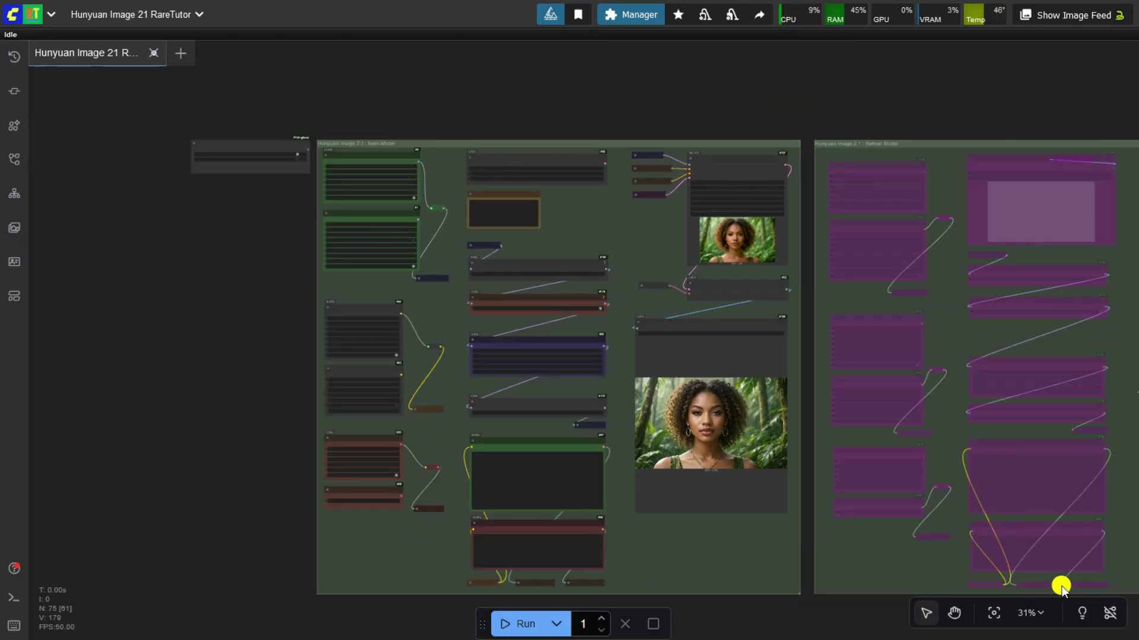
# Step: Replace the main model's positive prompt with a hyper-realistic miniature panda on a human fingertip, holding a bamboo shoot, blurred green background, macro lens, 8K ultra-high resolution
pyautogui.scroll(10, 593, 445)
pyautogui.scroll(3, 523, 438)
pyautogui.tripleClick(366, 351)
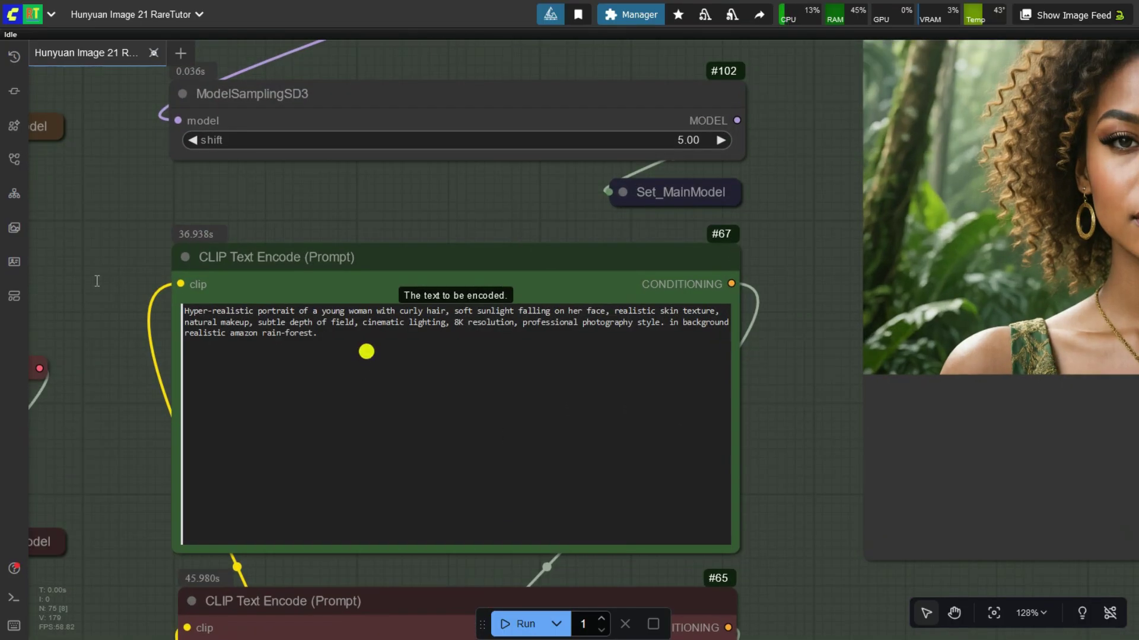
pyautogui.tripleClick(335, 332)
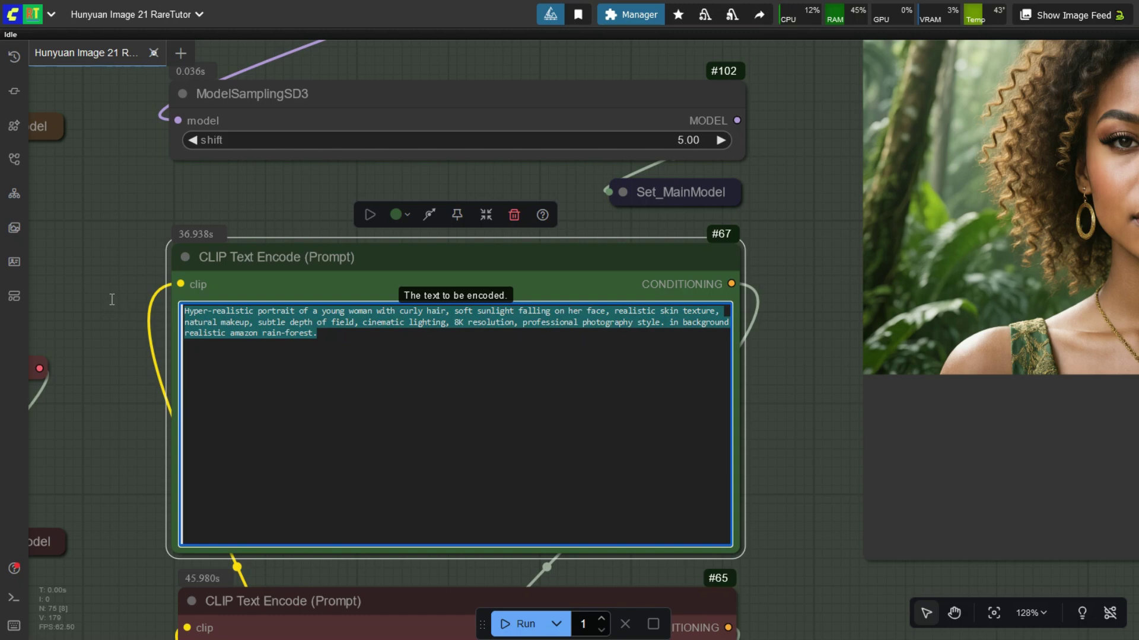
pyautogui.write("A hyper-realistic miniature panda sitting on the tip of a human finger, its soft black-and-white fur meticulously detailed. The panda appears playful, holding a tiny bamboo shoot in its paws. The background is softly blurred, with a natural green tone evoking the feel of a bamboo forest. The scene is brightly lit, showcasing the panda's lifelike fur texture and the delicate lines on the fingertip. Photographed with a macro lens, 8K ultra-high resolution, professional lighting, and fine detail.")
pyautogui.scroll(2, 789, 339)
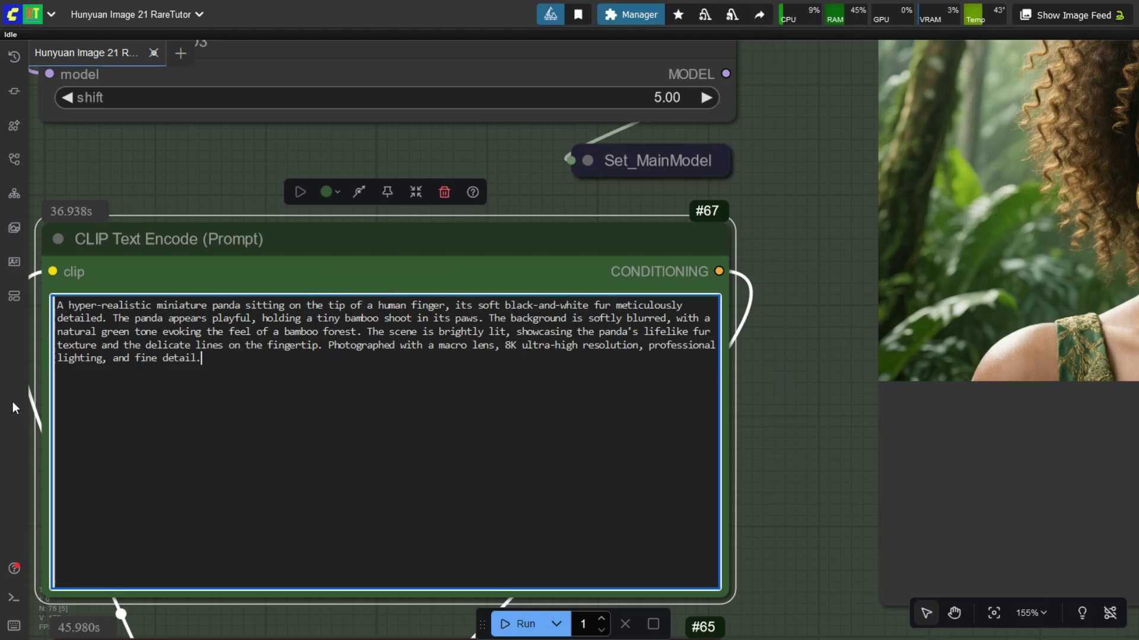
pyautogui.click(101, 173)
pyautogui.scroll(2, 199, 152)
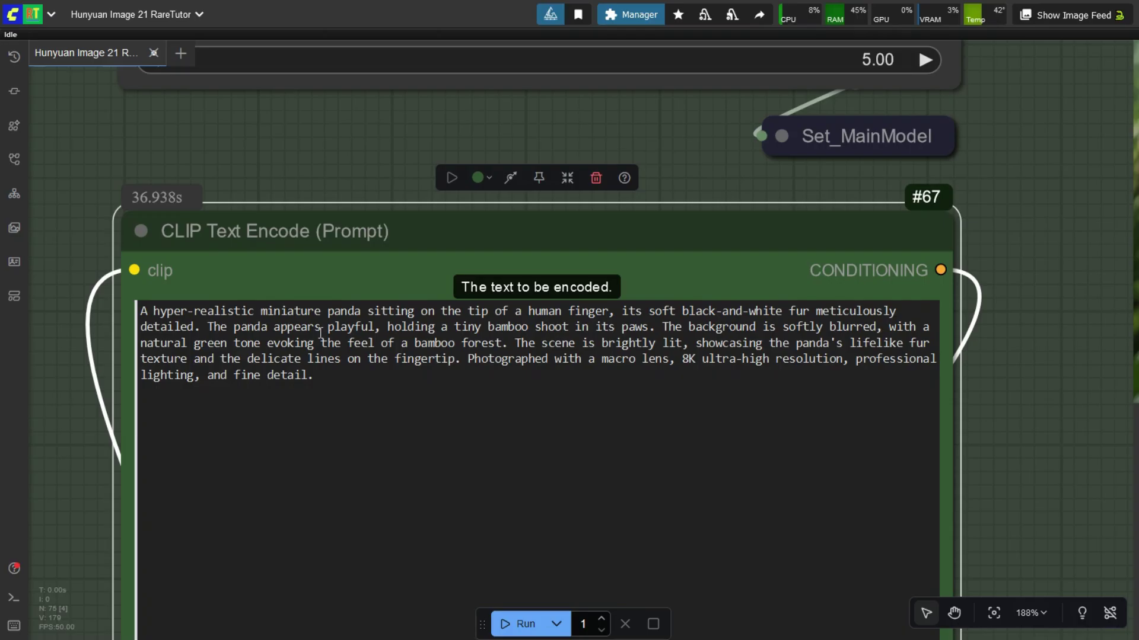
# Step: Run the workflow to generate the miniature panda image with the main model
pyautogui.scroll(-15, 320, 334)
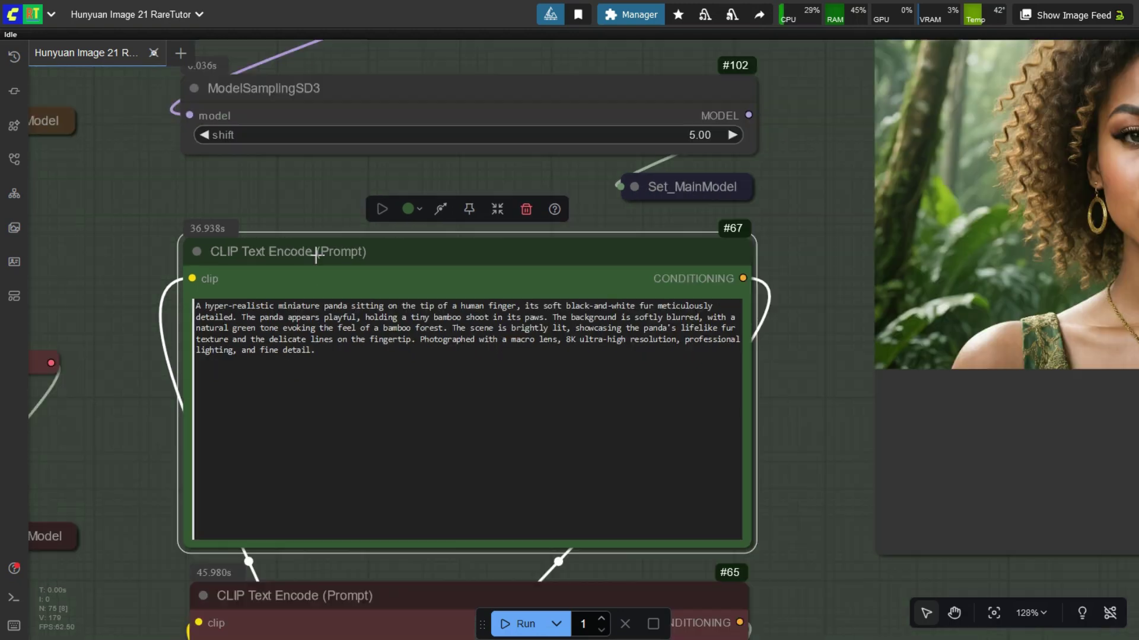
pyautogui.scroll(-3, 248, 486)
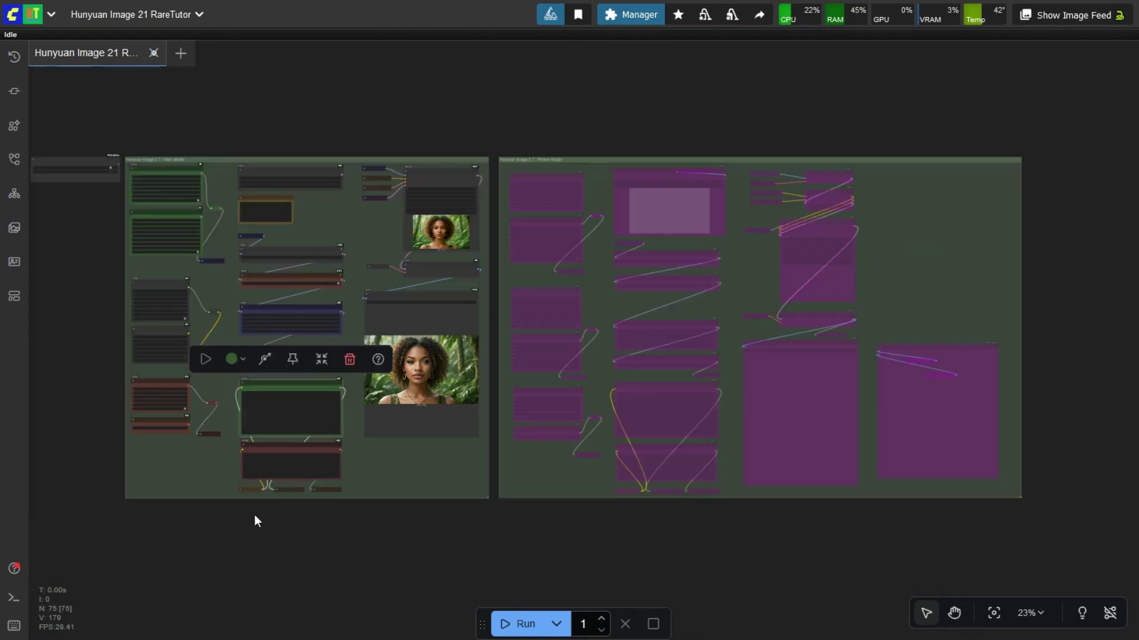
pyautogui.moveTo(328, 537); pyautogui.dragTo(356, 496)
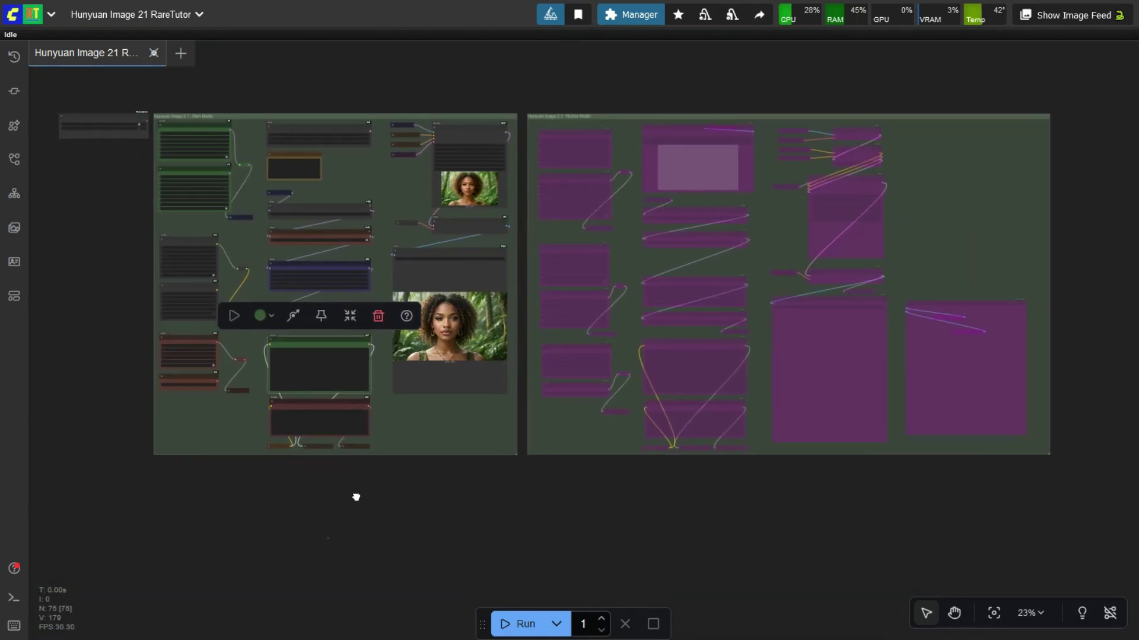
pyautogui.click(519, 626)
pyautogui.click(533, 525)
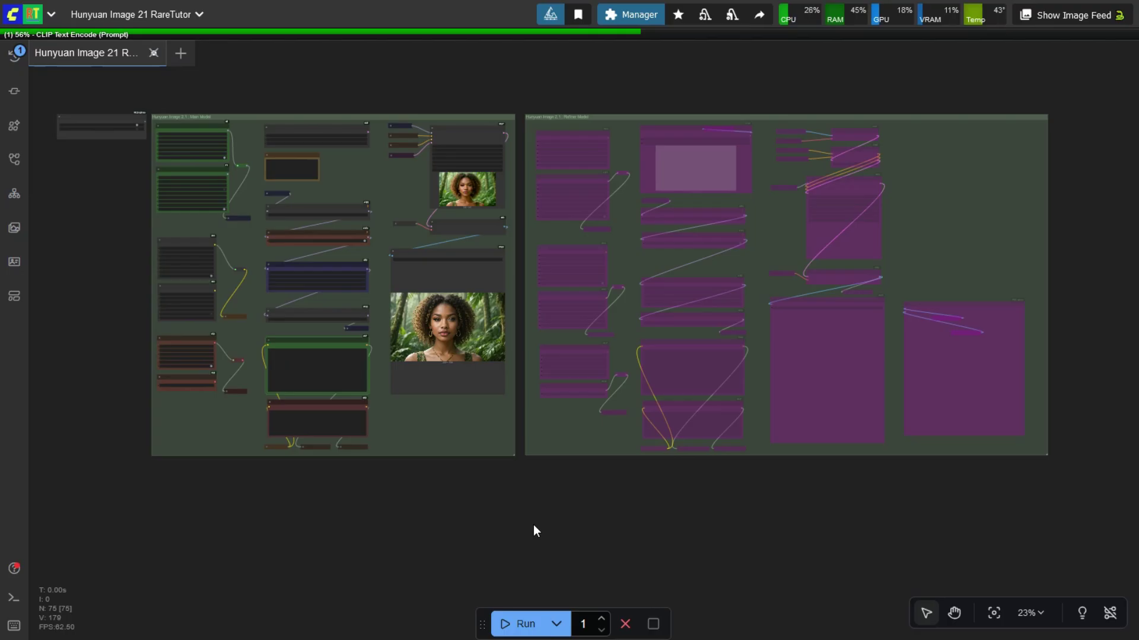
# Step: Examine the generated panda image in the Save Image node, checking the fur, paws, bamboo, fingertip lines and blurred background
pyautogui.scroll(7, 419, 314)
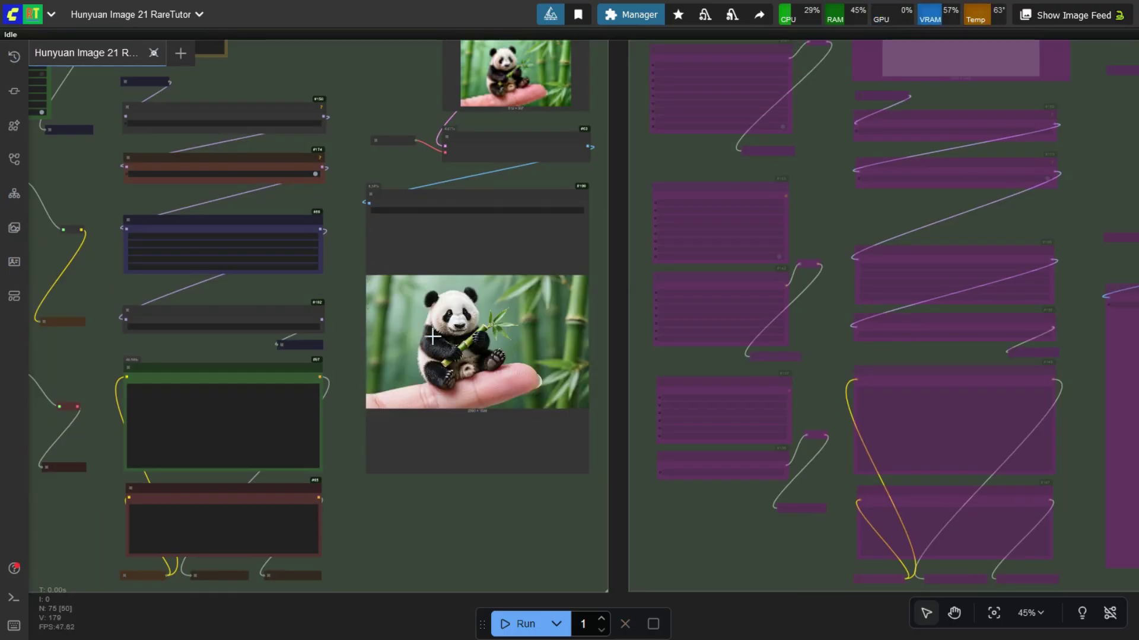
pyautogui.scroll(2, 432, 337)
pyautogui.scroll(8, 432, 337)
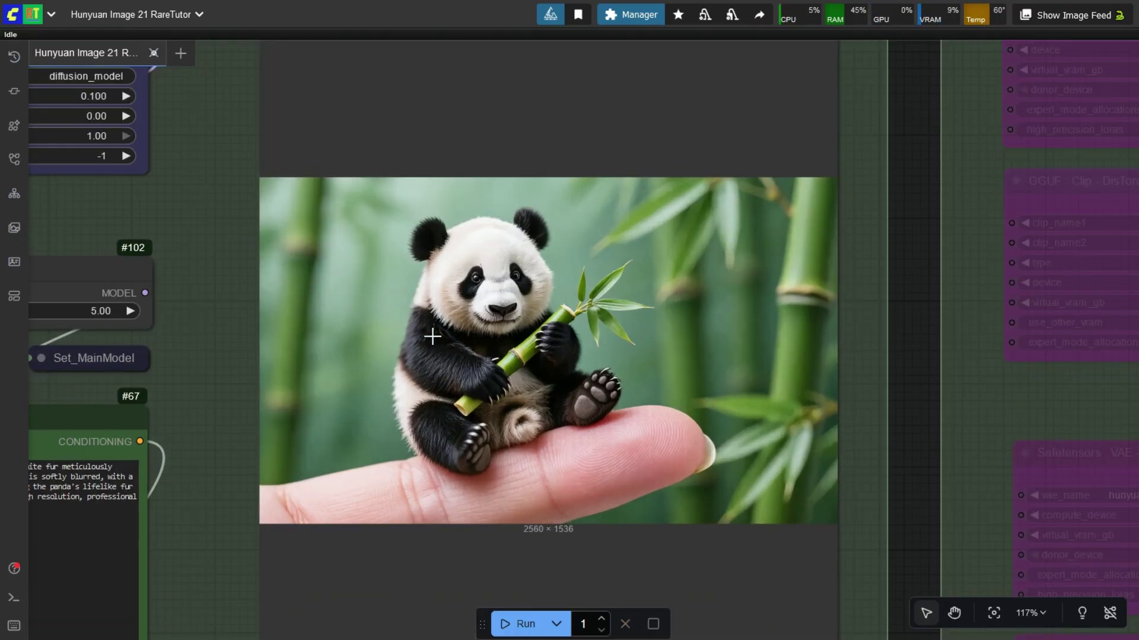
pyautogui.scroll(2, 432, 336)
pyautogui.scroll(5, 477, 302)
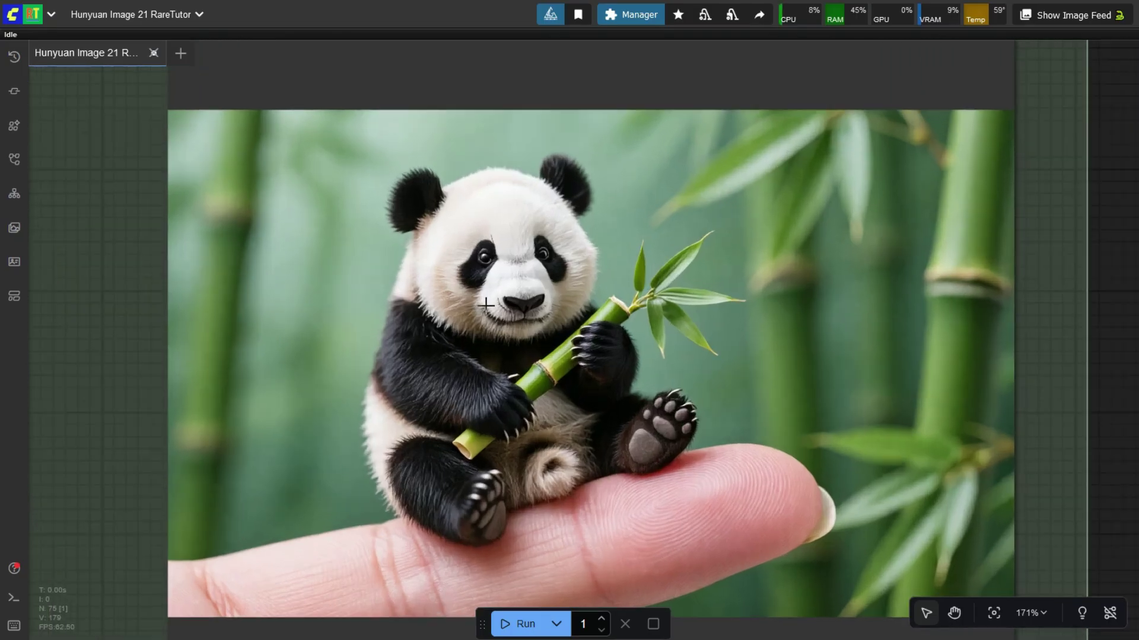
pyautogui.scroll(-2, 485, 189)
pyautogui.scroll(-2, 485, 186)
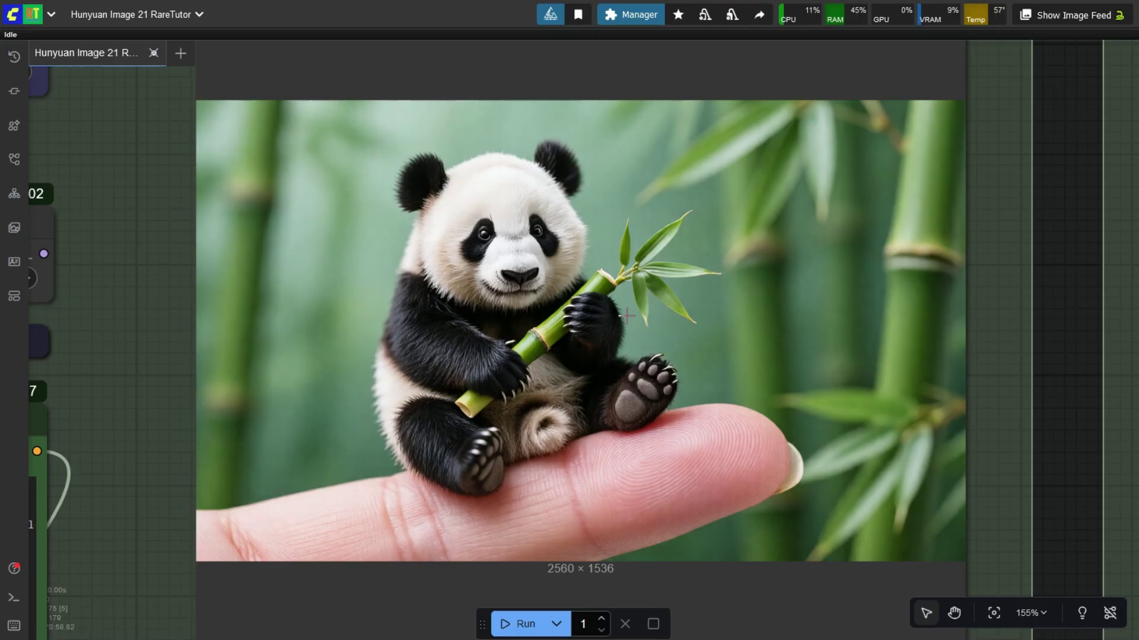
pyautogui.scroll(1, 622, 316)
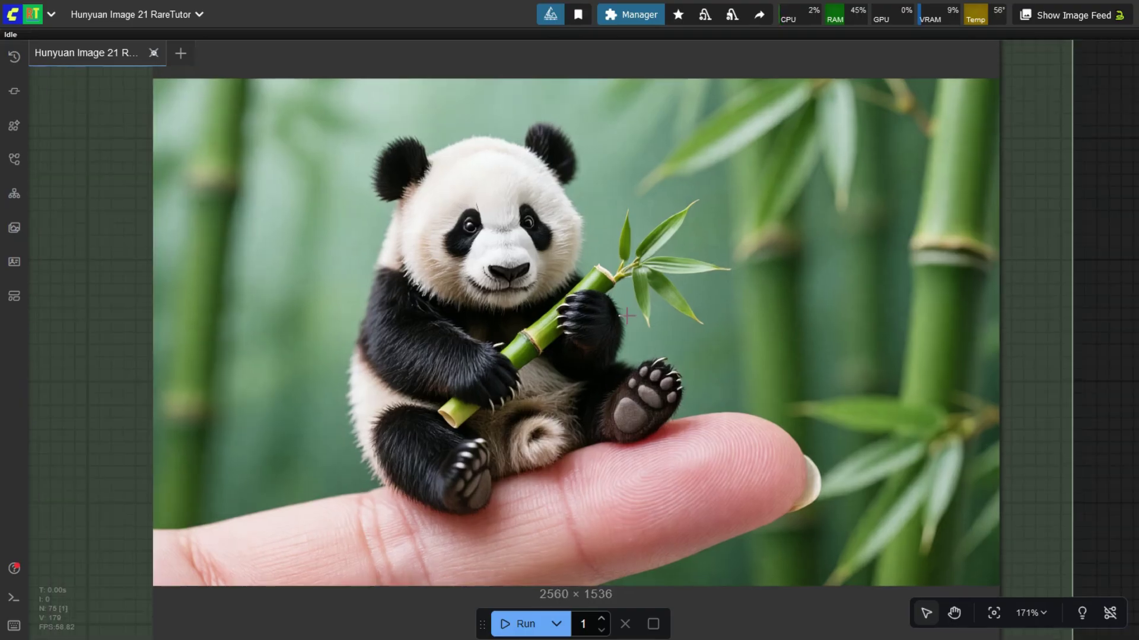
pyautogui.scroll(2, 627, 316)
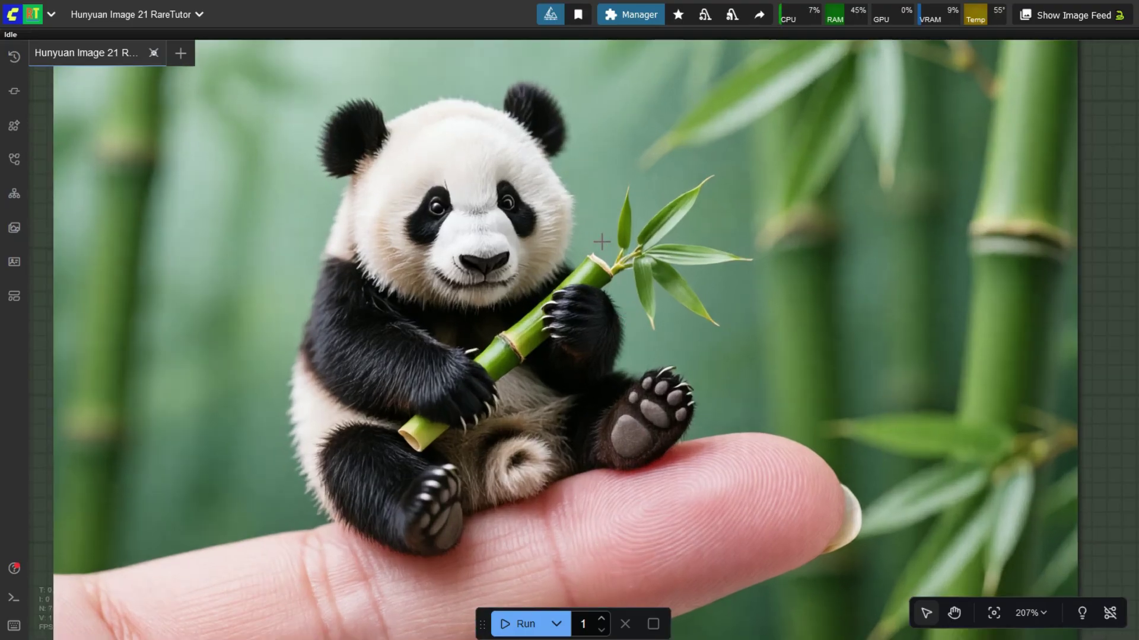
pyautogui.scroll(-2, 527, 240)
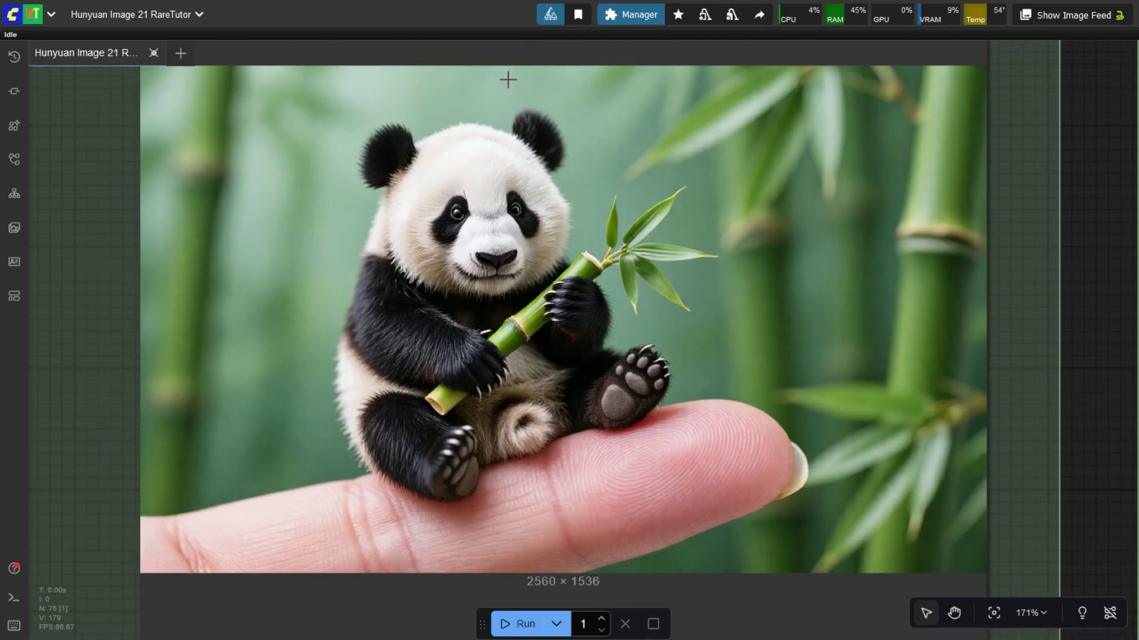
pyautogui.scroll(-2, 444, 186)
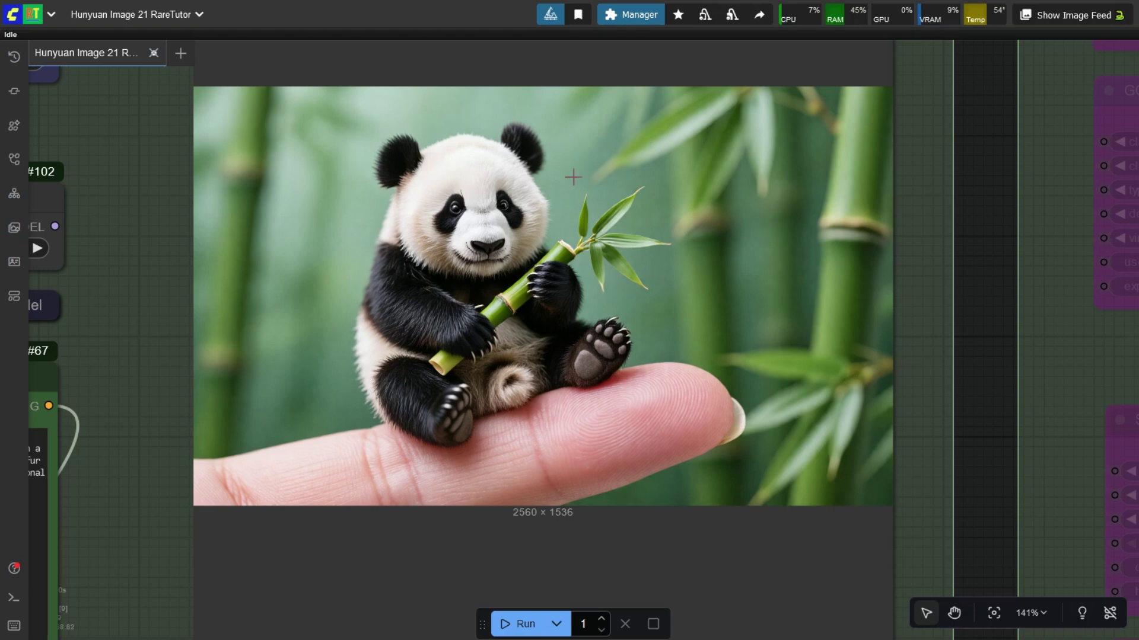
pyautogui.scroll(2, 573, 177)
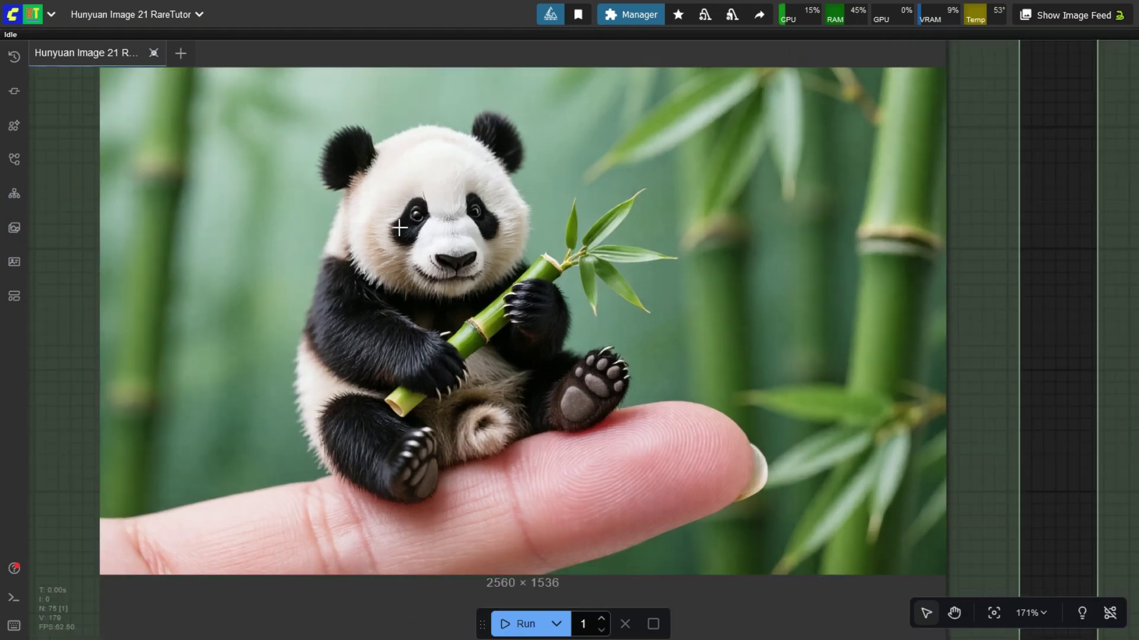
pyautogui.scroll(-8, 400, 228)
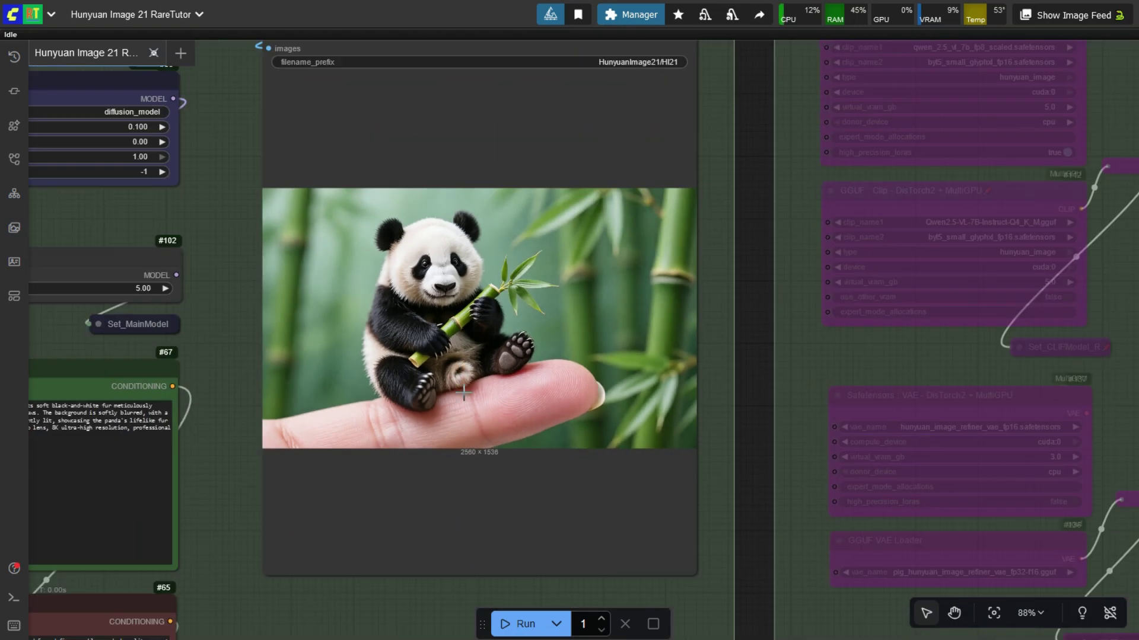
pyautogui.scroll(-6, 434, 316)
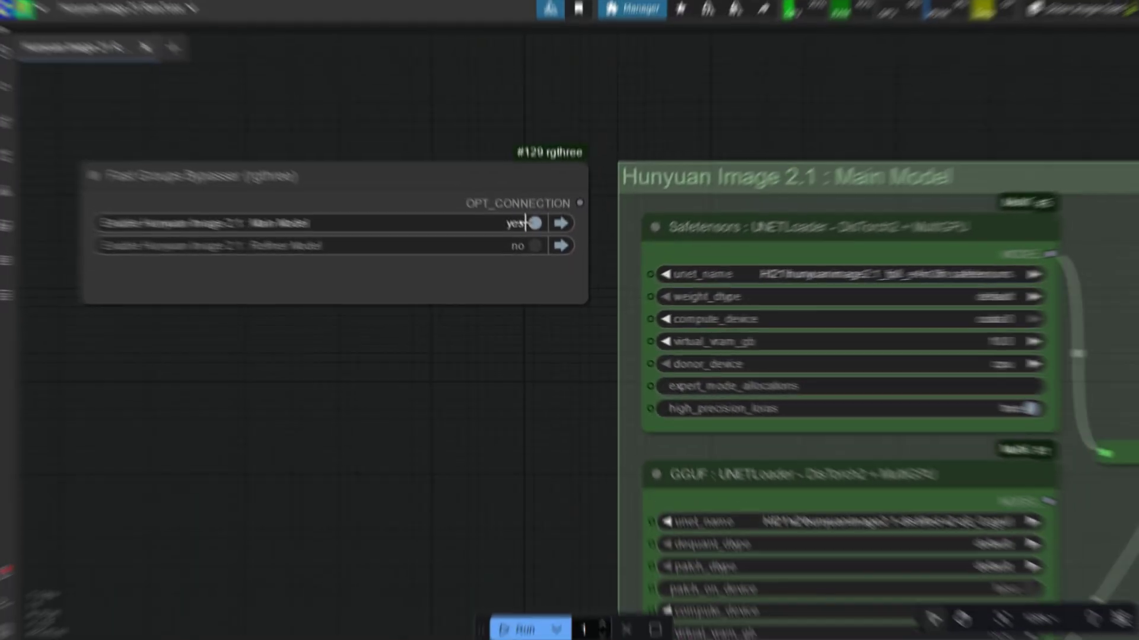
# Step: Disable the Hunyuan Image 2.1 Main Model group and enable the Refiner Model group
pyautogui.click(526, 224)
pyautogui.click(537, 249)
pyautogui.scroll(-8, 262, 191)
pyautogui.scroll(-8, 190, 169)
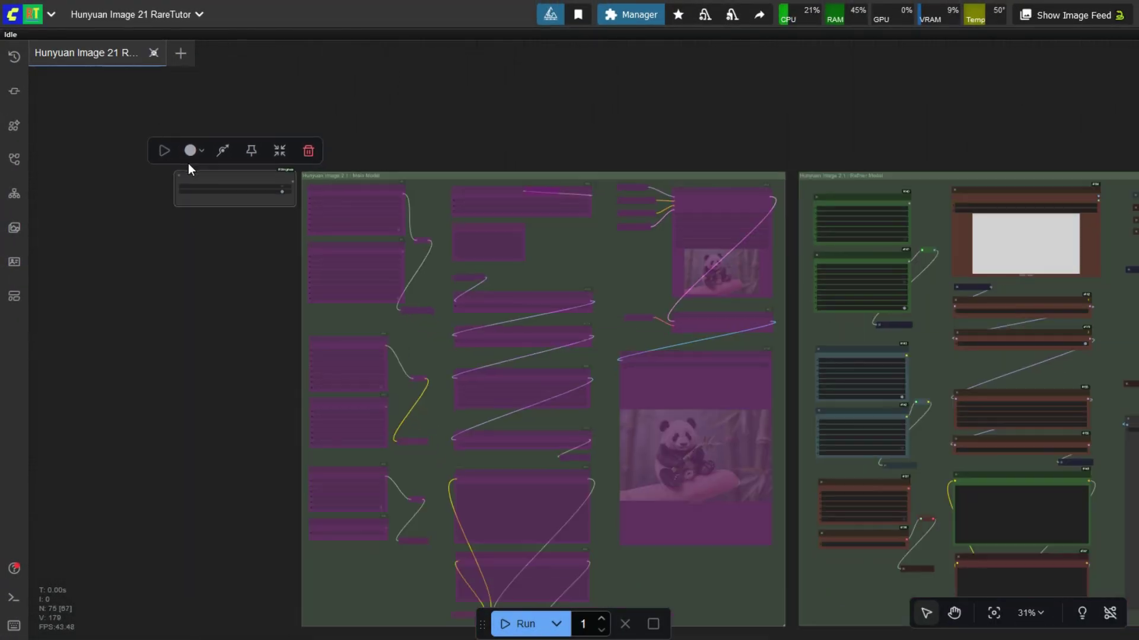
# Step: Set virtual_vram_gb to 10 on the refiner group's GGUF UNETLoader node
pyautogui.scroll(6, 788, 273)
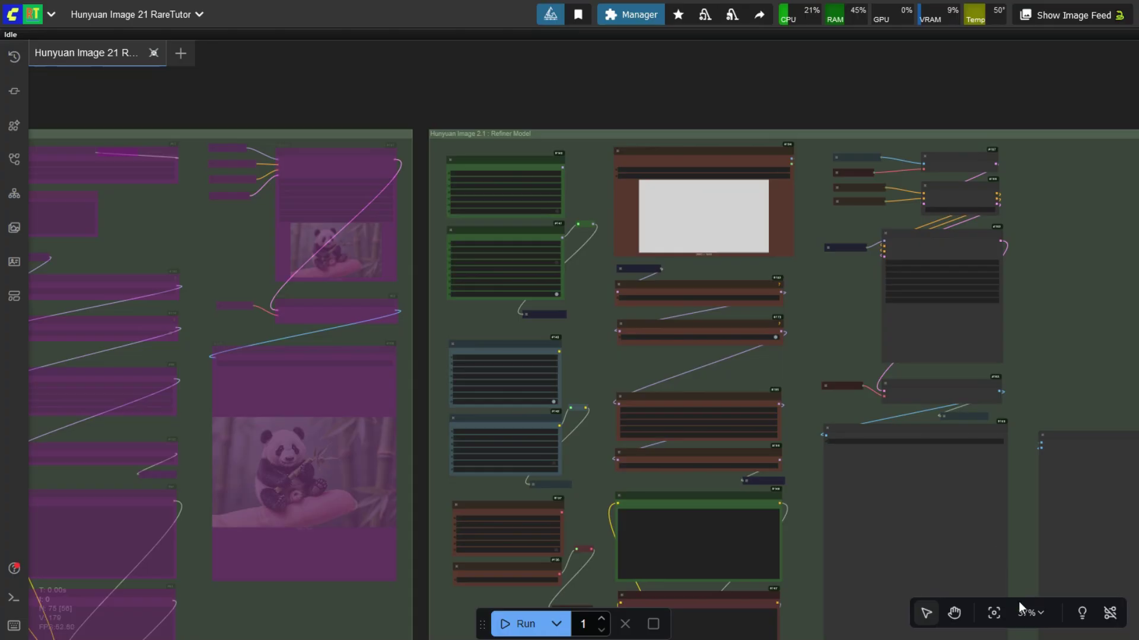
pyautogui.scroll(12, 765, 266)
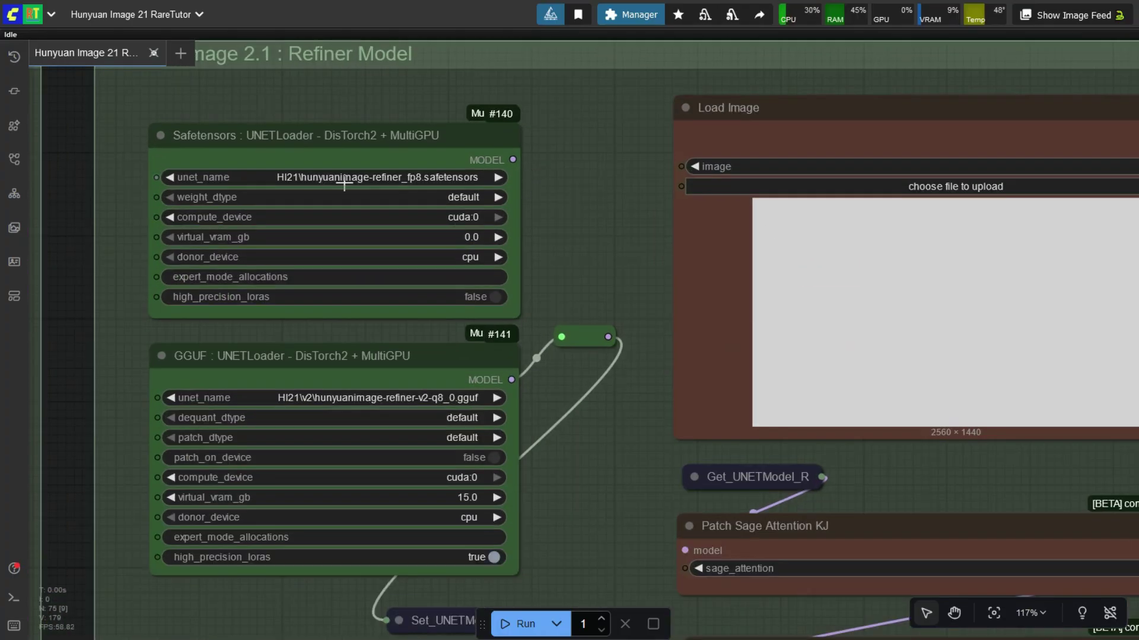
pyautogui.scroll(-2, 343, 182)
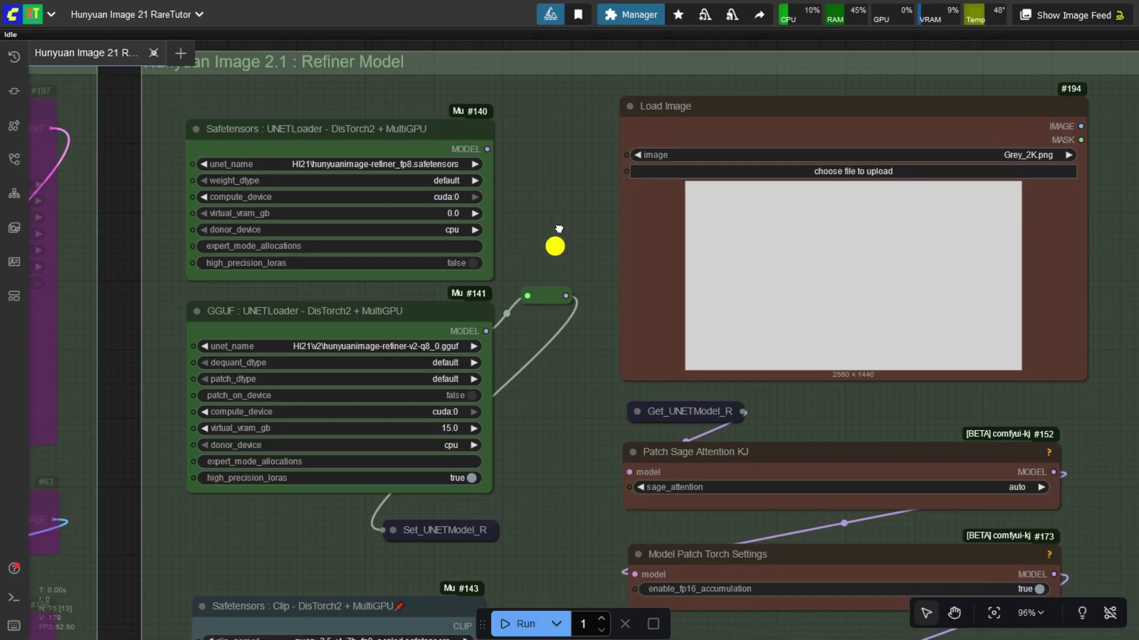
pyautogui.scroll(-5, 551, 249)
pyautogui.scroll(2, 436, 272)
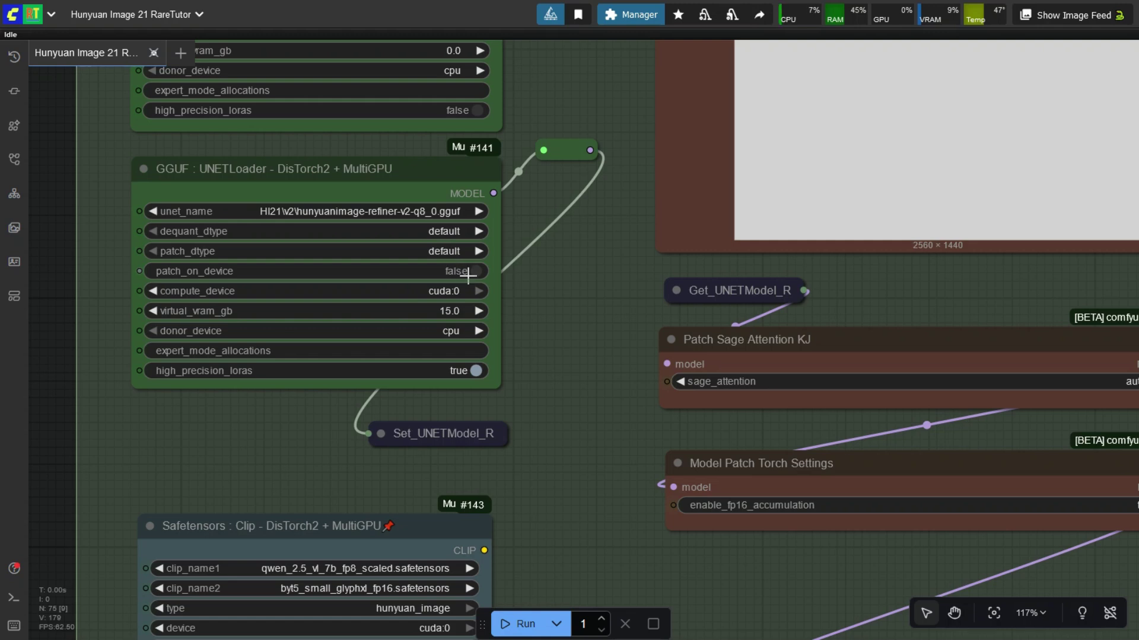
pyautogui.click(443, 312)
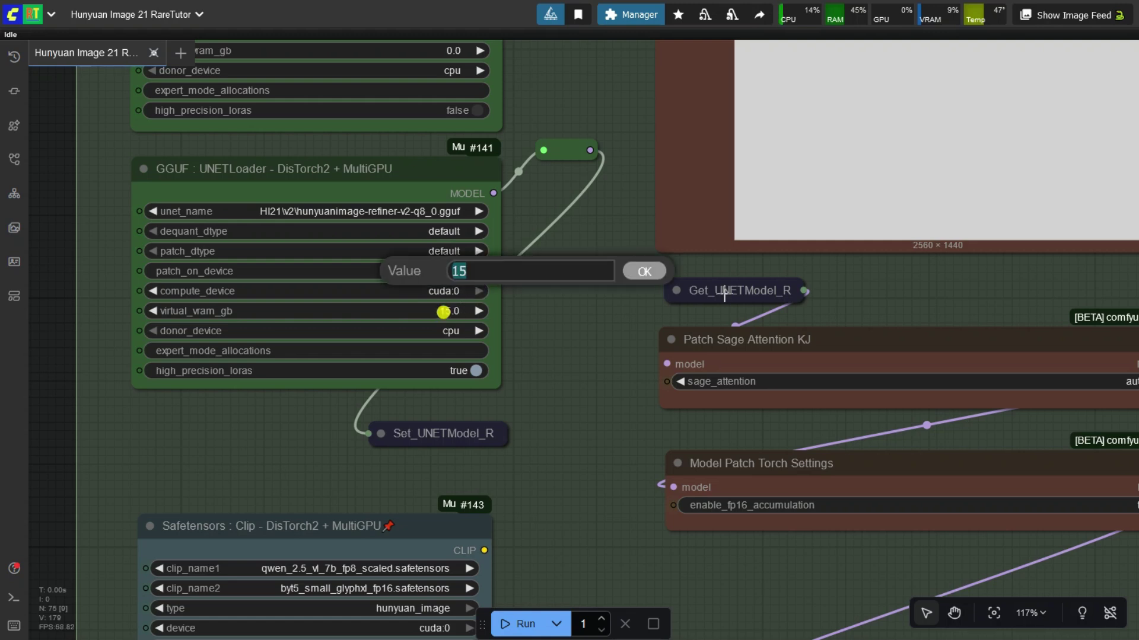
pyautogui.press('Return')
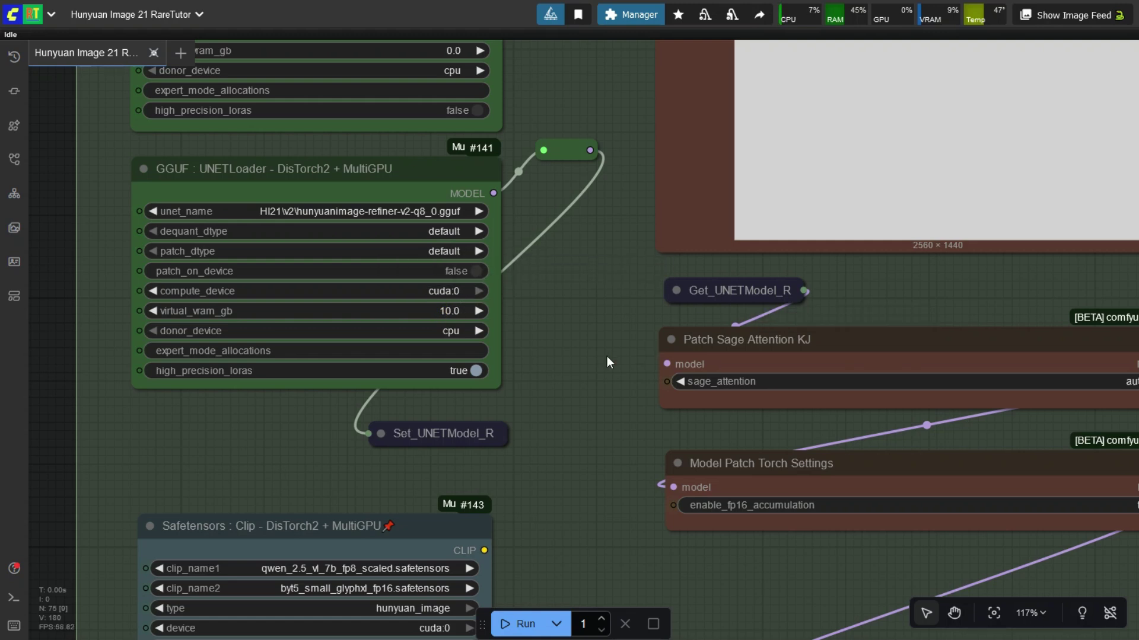
pyautogui.scroll(1, 448, 304)
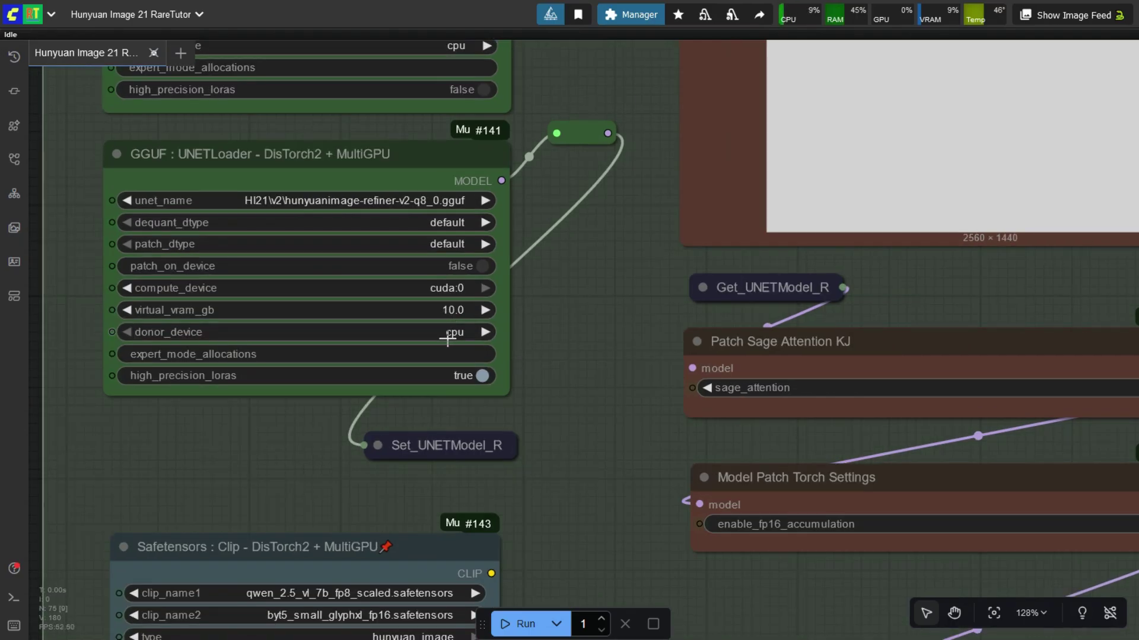
# Step: Set the refiner's GGUF Clip loader to 10 for virtual_vram_gb and choose hunyuan_image as its type
pyautogui.click(591, 520)
pyautogui.moveTo(591, 521); pyautogui.dragTo(617, 244)
pyautogui.moveTo(620, 369); pyautogui.dragTo(623, 272)
pyautogui.moveTo(625, 403); pyautogui.dragTo(605, 195)
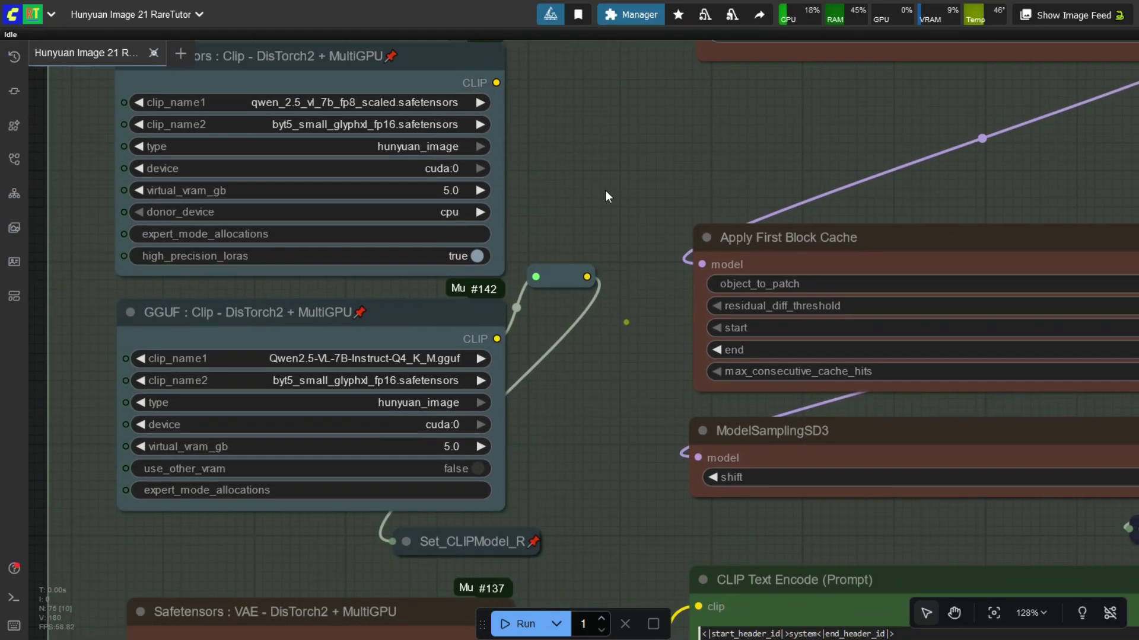
pyautogui.moveTo(614, 377); pyautogui.dragTo(618, 404)
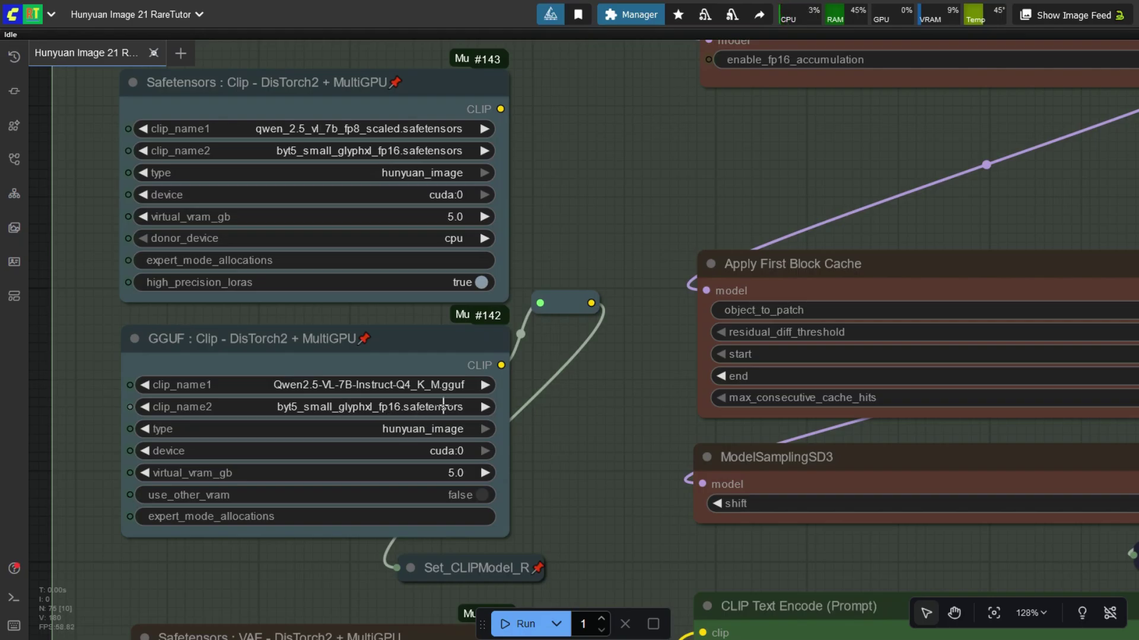
pyautogui.click(444, 471)
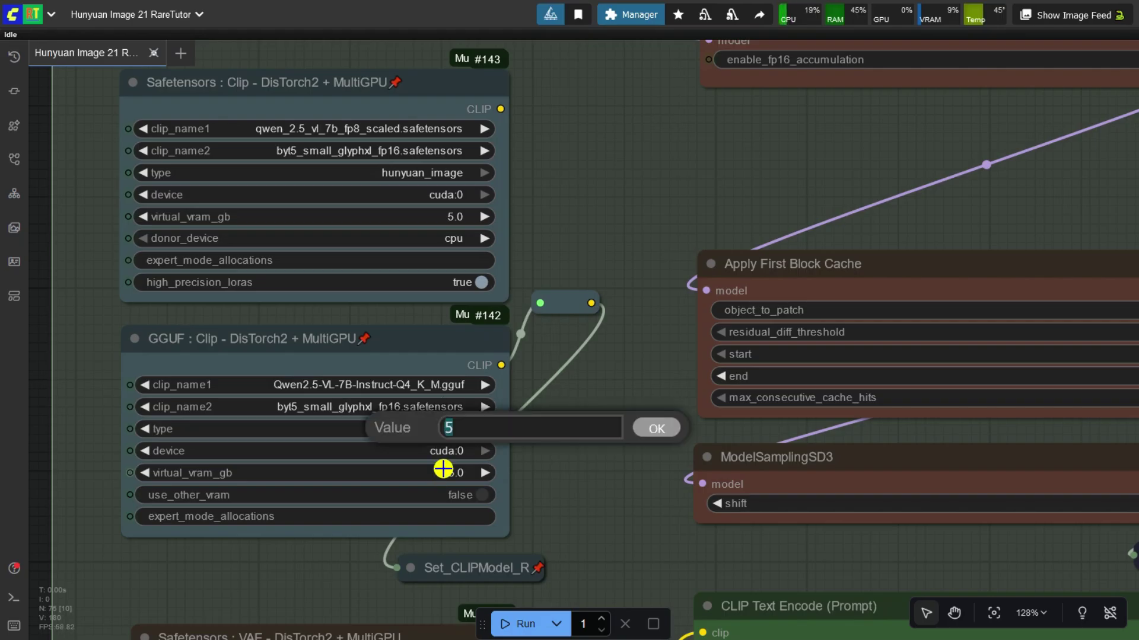
pyautogui.write('10')
pyautogui.press('Return')
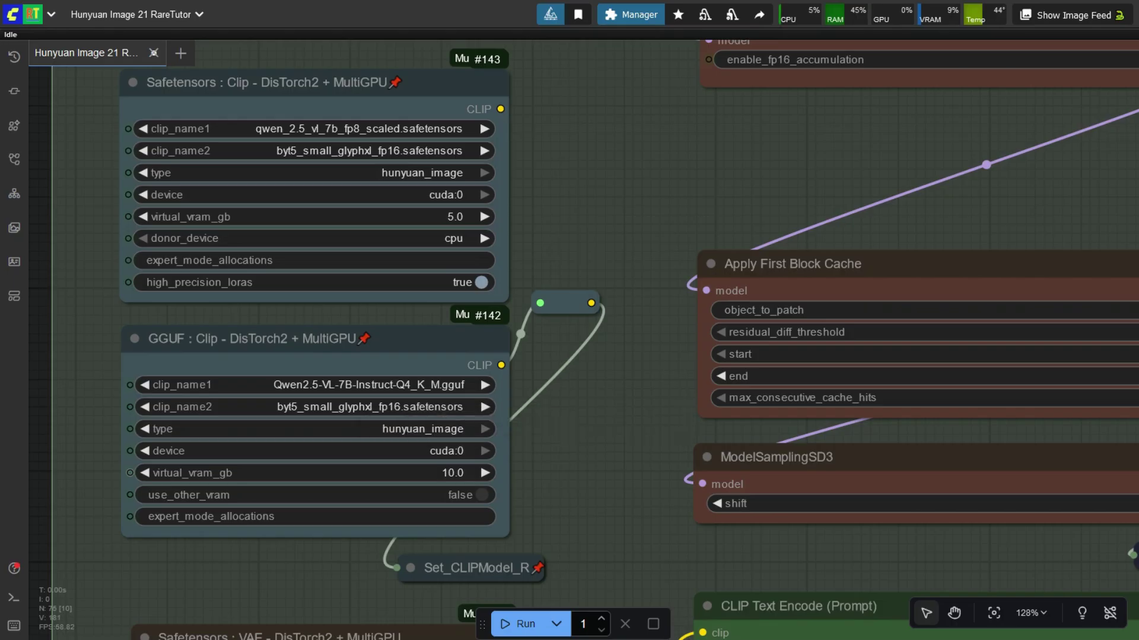
pyautogui.click(408, 430)
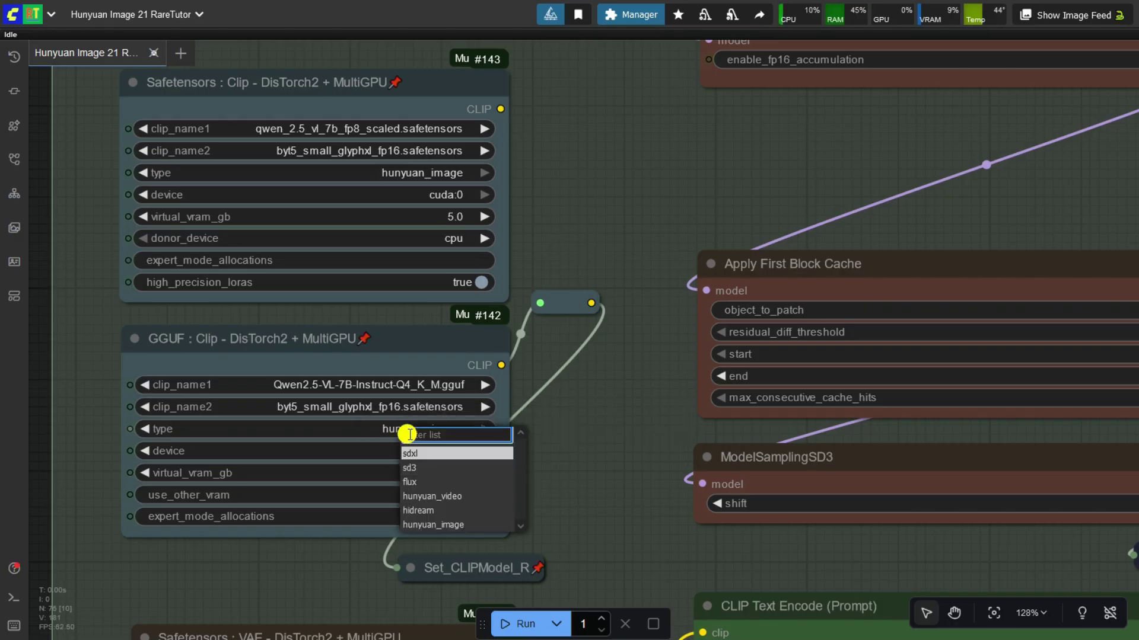
pyautogui.click(432, 525)
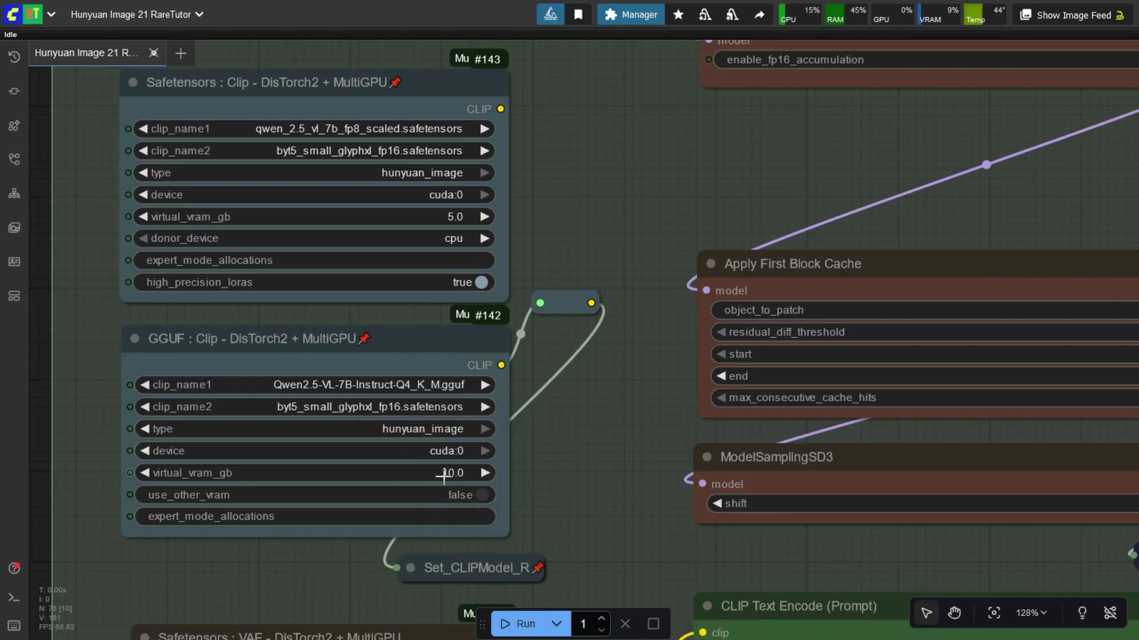
# Step: Try wiring the Safetensors Clip loader's output into the refiner's CLIP reroute node
pyautogui.scroll(-2, 553, 478)
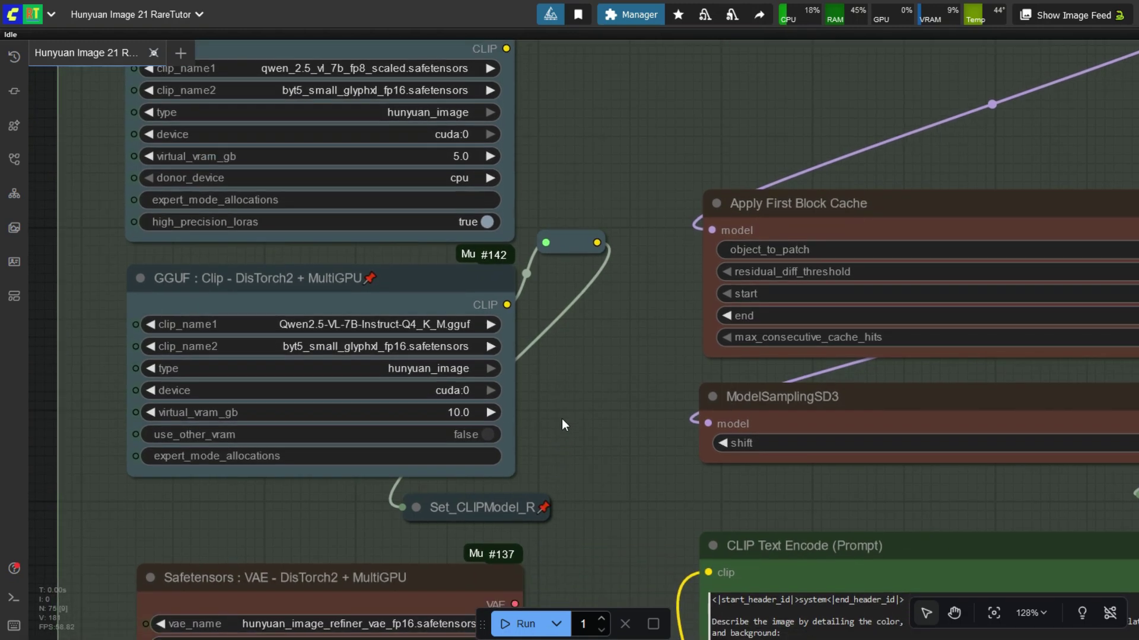
pyautogui.moveTo(580, 286); pyautogui.dragTo(589, 338)
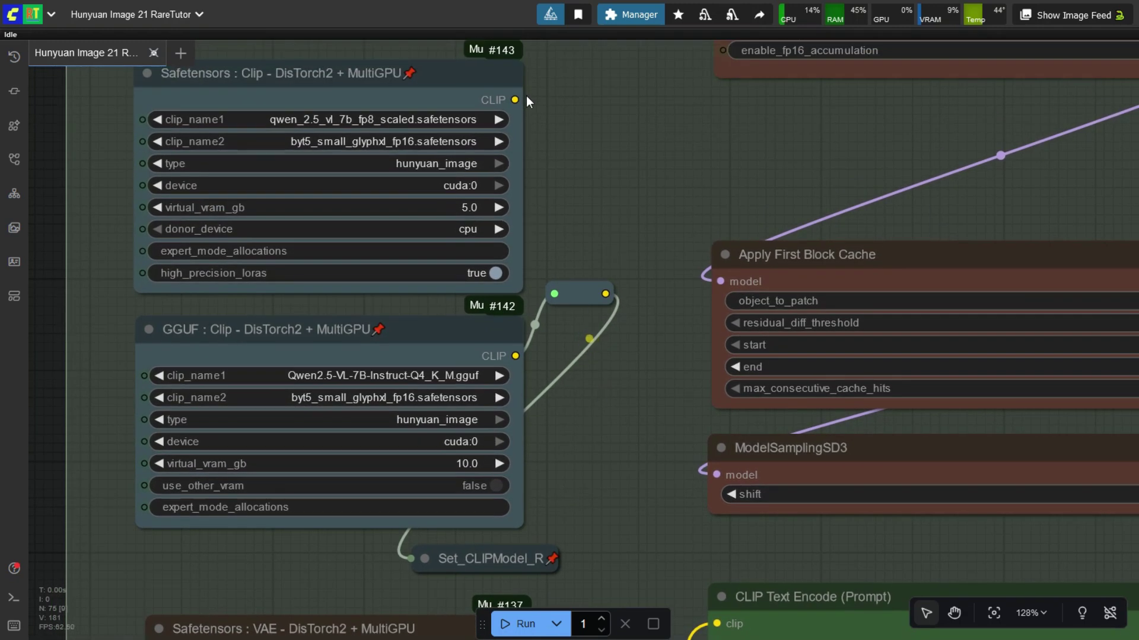
pyautogui.moveTo(513, 97); pyautogui.dragTo(553, 293)
# Step: Try wiring the Safetensors VAE loader into the VAE reroute node, and reconnect the GGUF VAE Loader to it
pyautogui.scroll(-5, 577, 508)
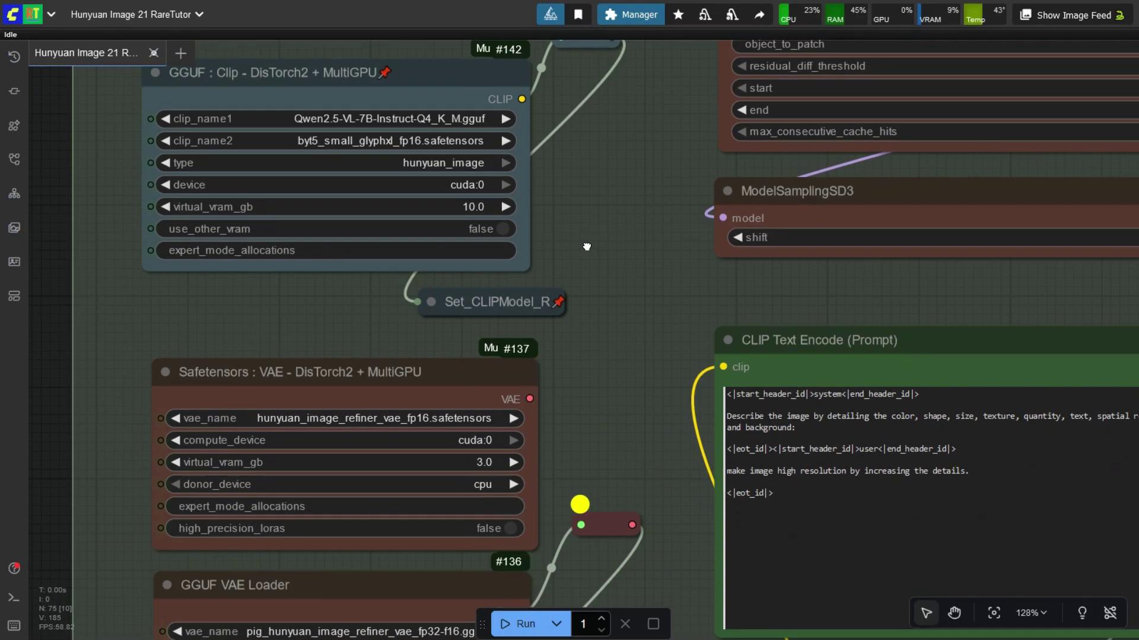
pyautogui.scroll(-4, 587, 412)
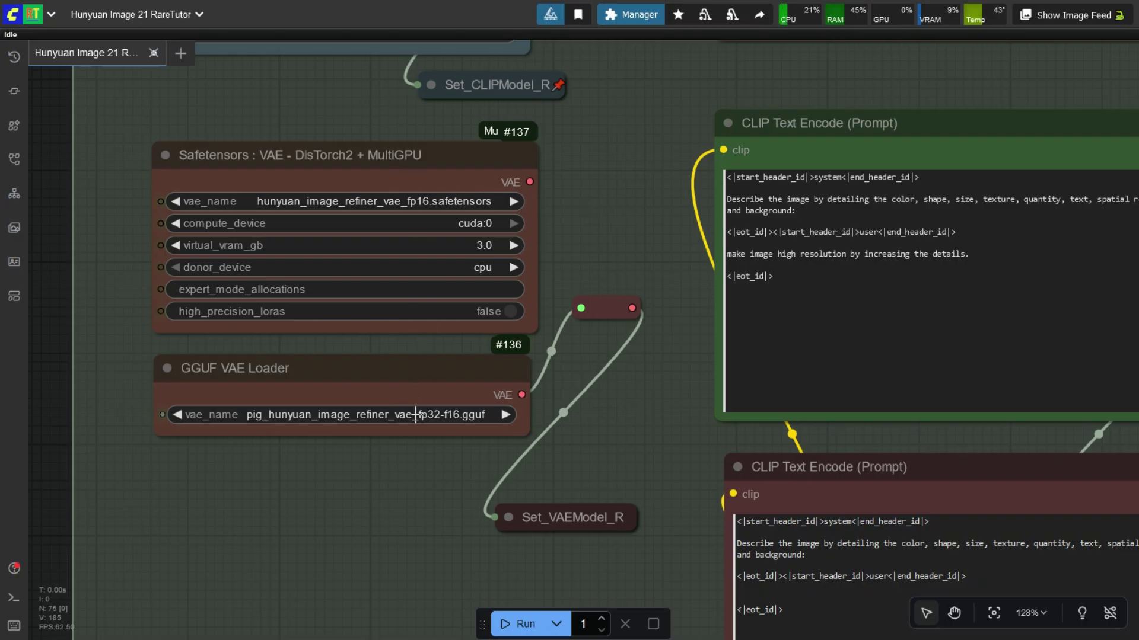
pyautogui.moveTo(530, 181); pyautogui.dragTo(583, 306)
pyautogui.moveTo(522, 395); pyautogui.dragTo(581, 308)
# Step: Load HI21_00005_.png into the refiner group's Load Image node and check the mandrill preview's details
pyautogui.scroll(-4, 302, 359)
pyautogui.scroll(2, 363, 261)
pyautogui.scroll(1, 363, 261)
pyautogui.press('1')
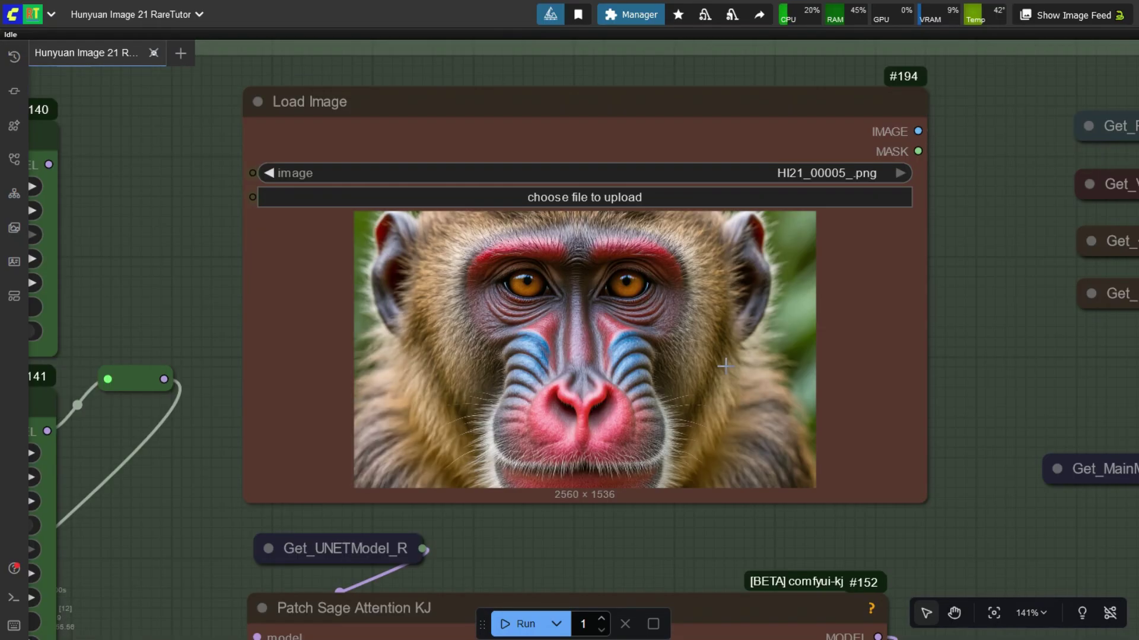
pyautogui.scroll(2, 725, 366)
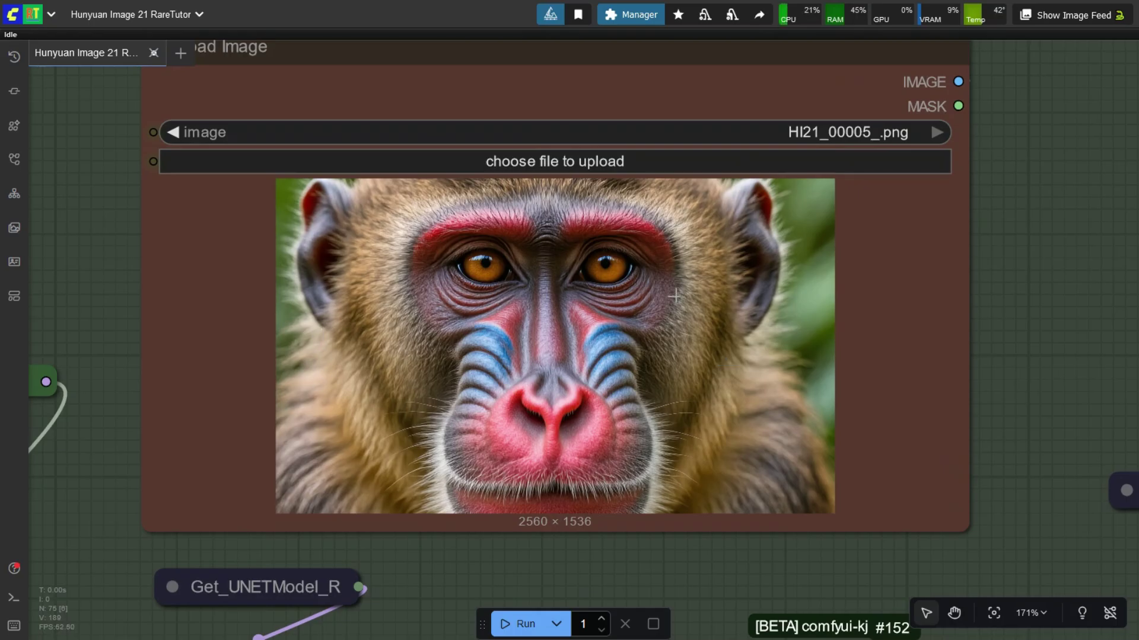
pyautogui.scroll(-1, 566, 290)
pyautogui.scroll(3, 549, 264)
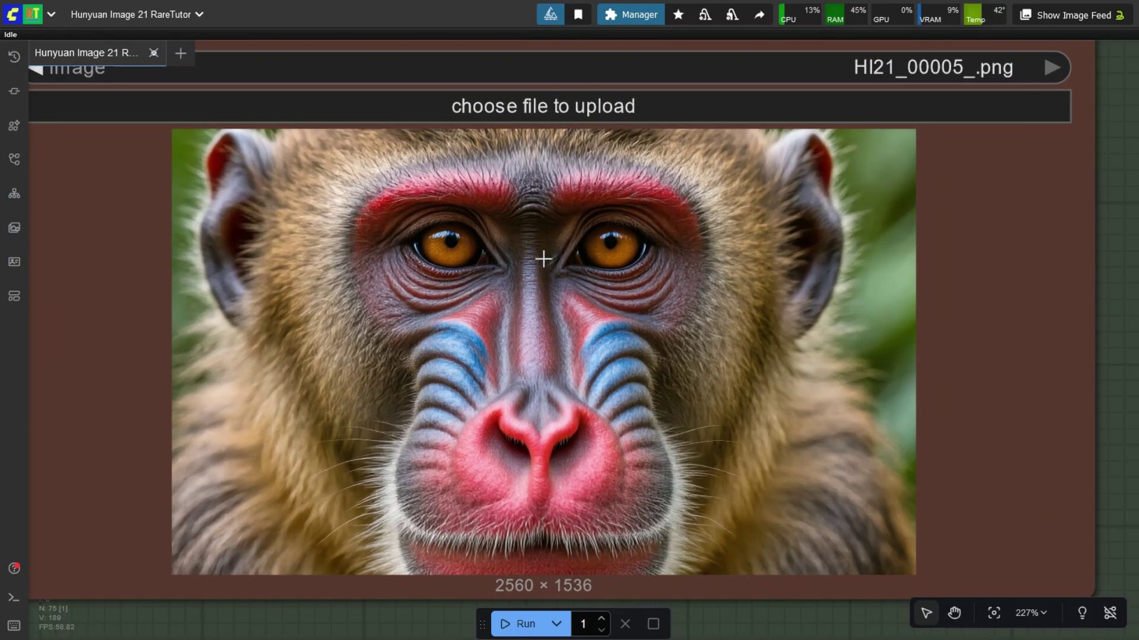
pyautogui.scroll(-2, 534, 214)
pyautogui.scroll(-4, 526, 213)
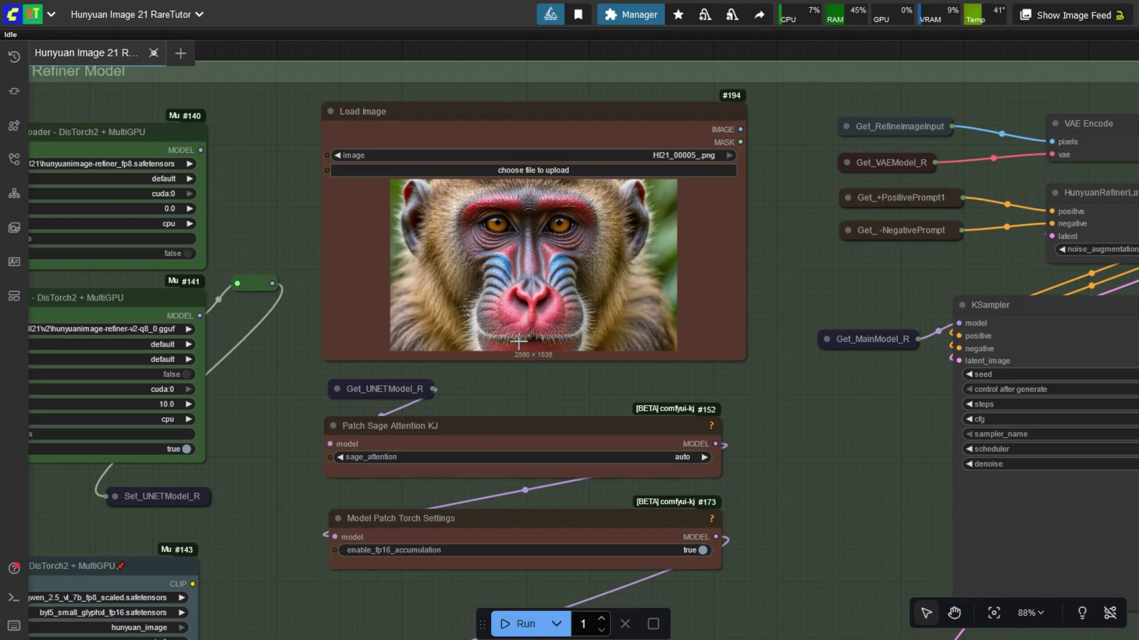
pyautogui.scroll(2, 544, 455)
# Step: Try another sage_attention option on the refiner's Patch Sage Attention KJ node and set it back to auto
pyautogui.scroll(-4, 543, 528)
pyautogui.click(742, 262)
pyautogui.click(787, 282)
pyautogui.click(737, 262)
pyautogui.click(748, 297)
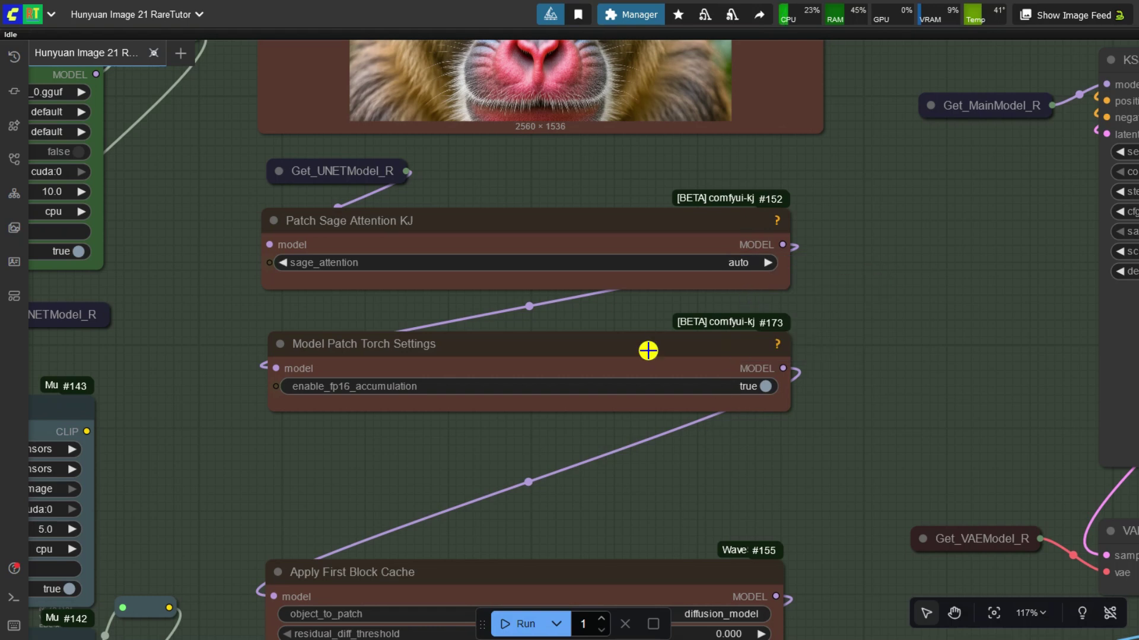
# Step: Examine the refiner's Model Patch Torch Settings, Apply First Block Cache and ModelSamplingSD3 nodes, including the residual_diff_threshold tooltip
pyautogui.click(646, 351)
pyautogui.scroll(-2, 679, 346)
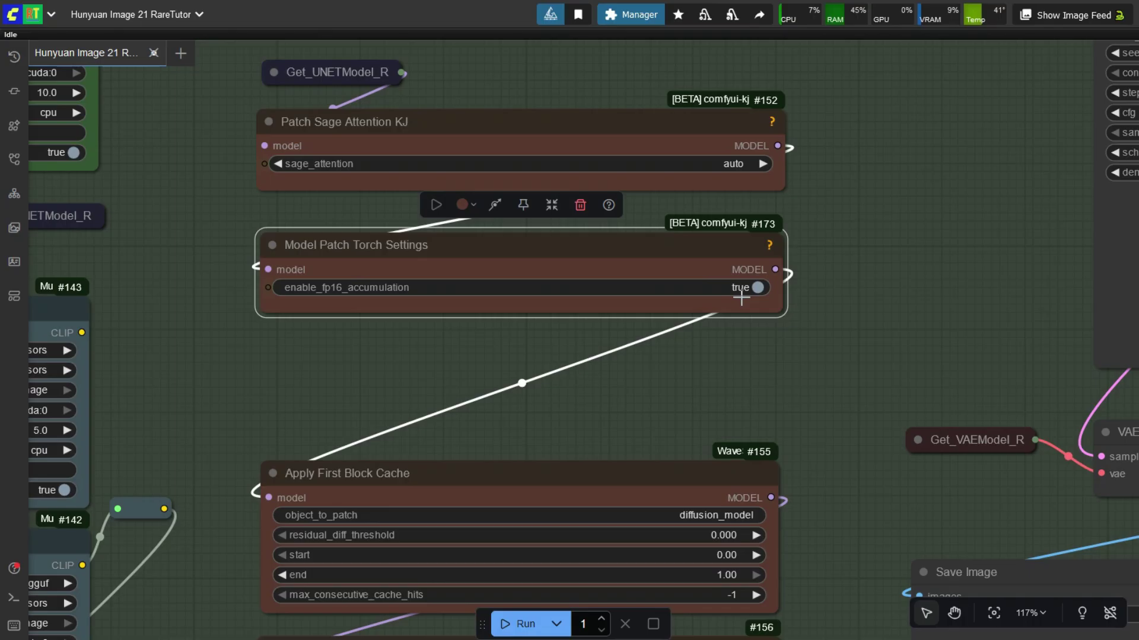
pyautogui.scroll(-3, 727, 407)
pyautogui.scroll(3, 724, 393)
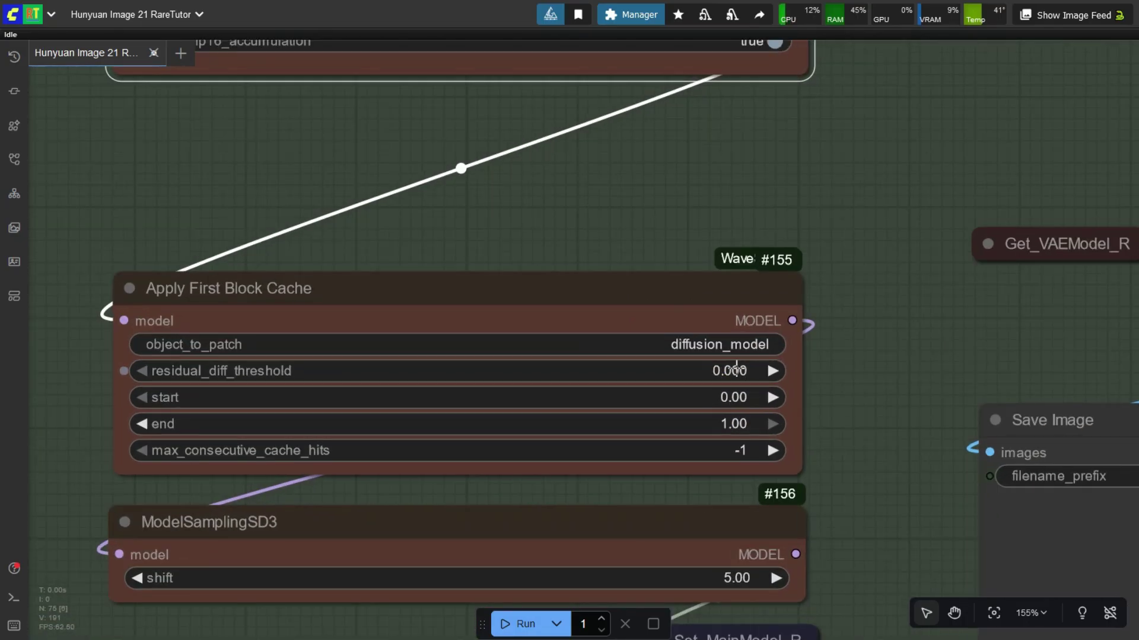
pyautogui.click(719, 368)
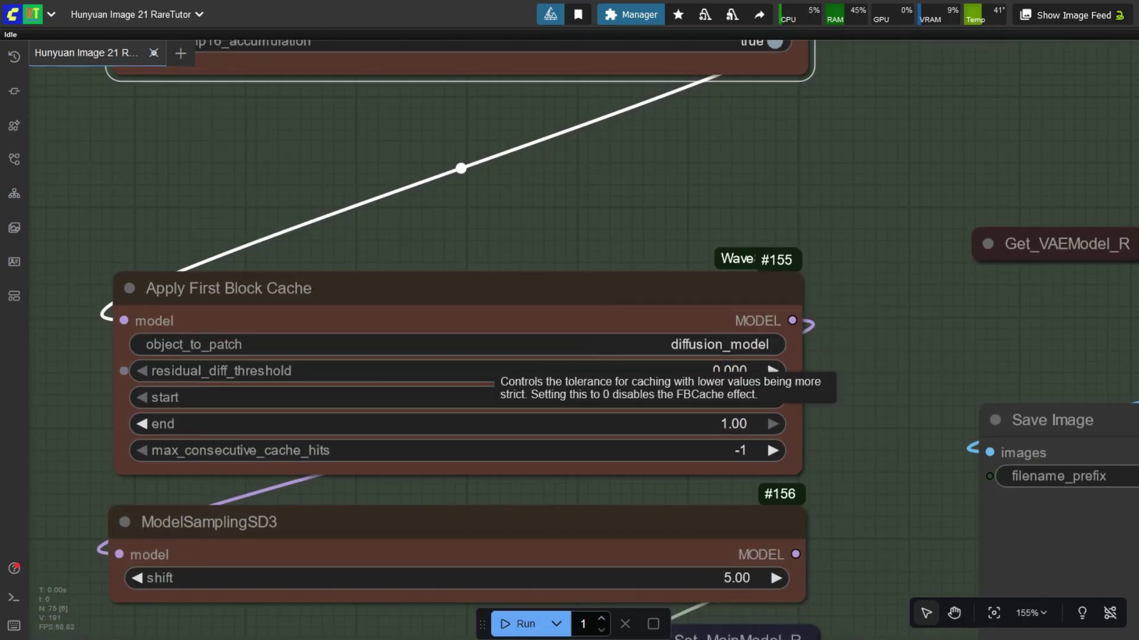
pyautogui.moveTo(648, 176); pyautogui.dragTo(667, 306)
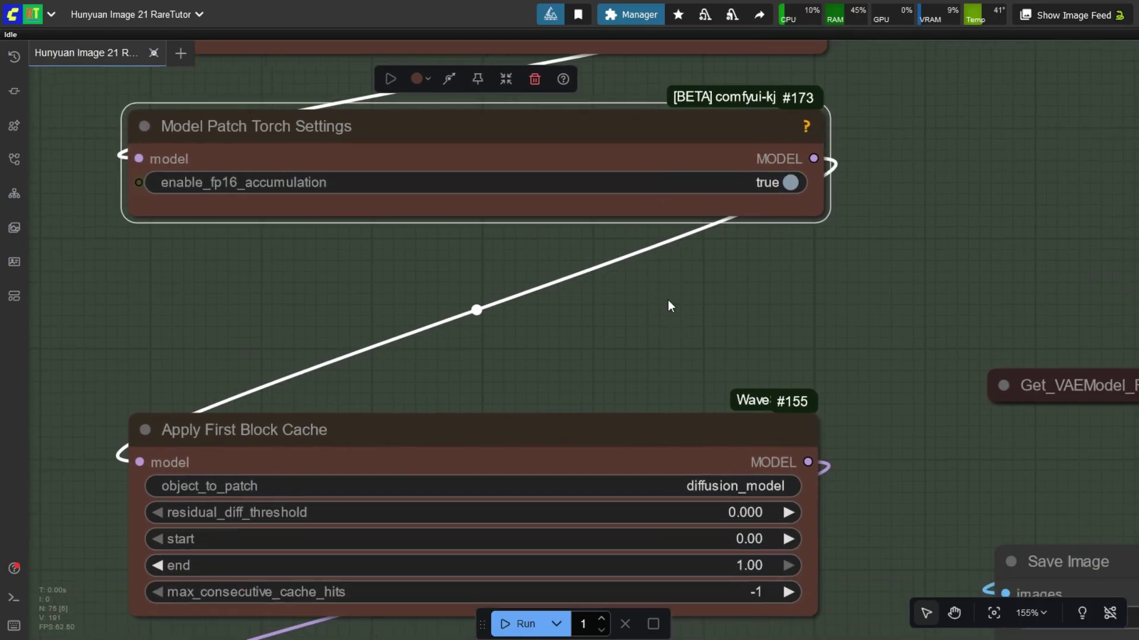
pyautogui.scroll(-5, 853, 315)
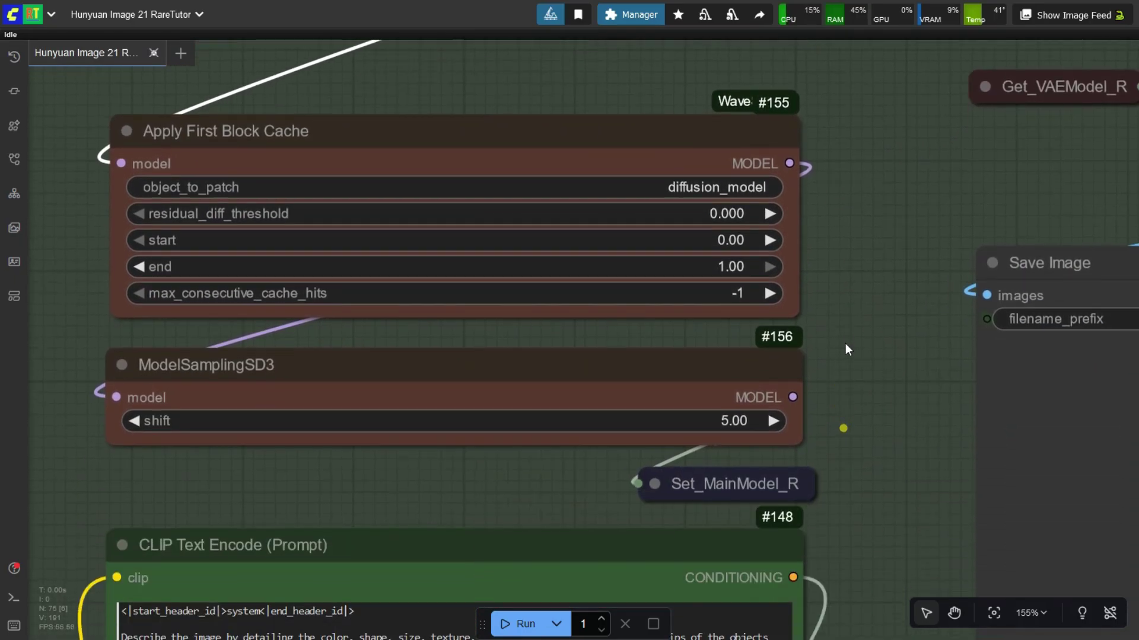
pyautogui.scroll(-5, 845, 344)
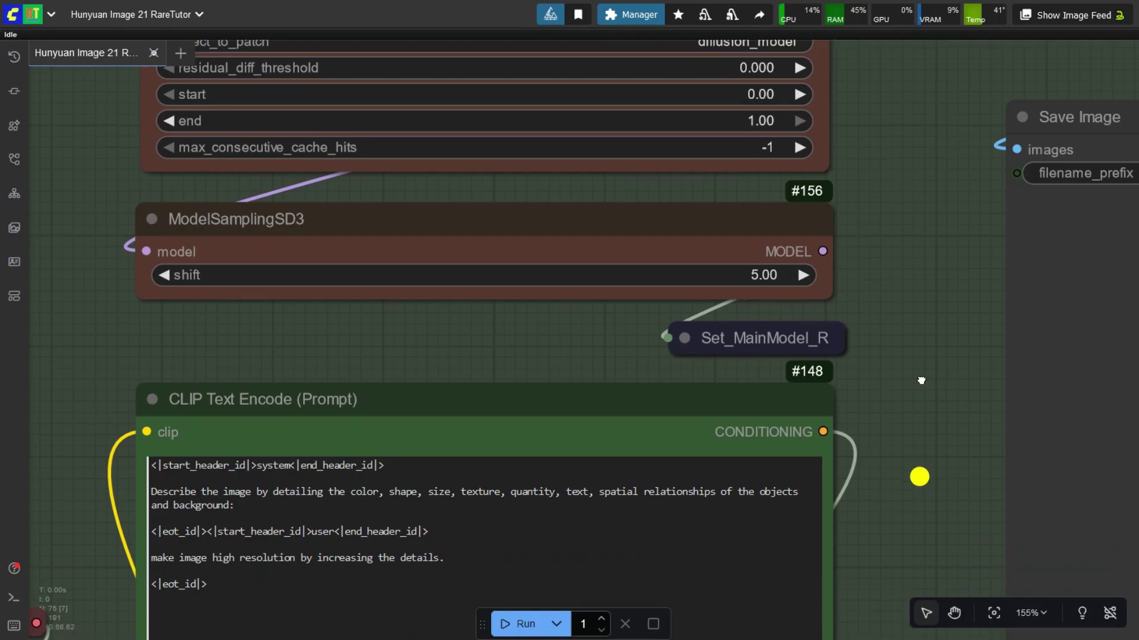
# Step: Read the positive and negative CLIP Text Encode prompts in the refiner group
pyautogui.scroll(-5, 921, 380)
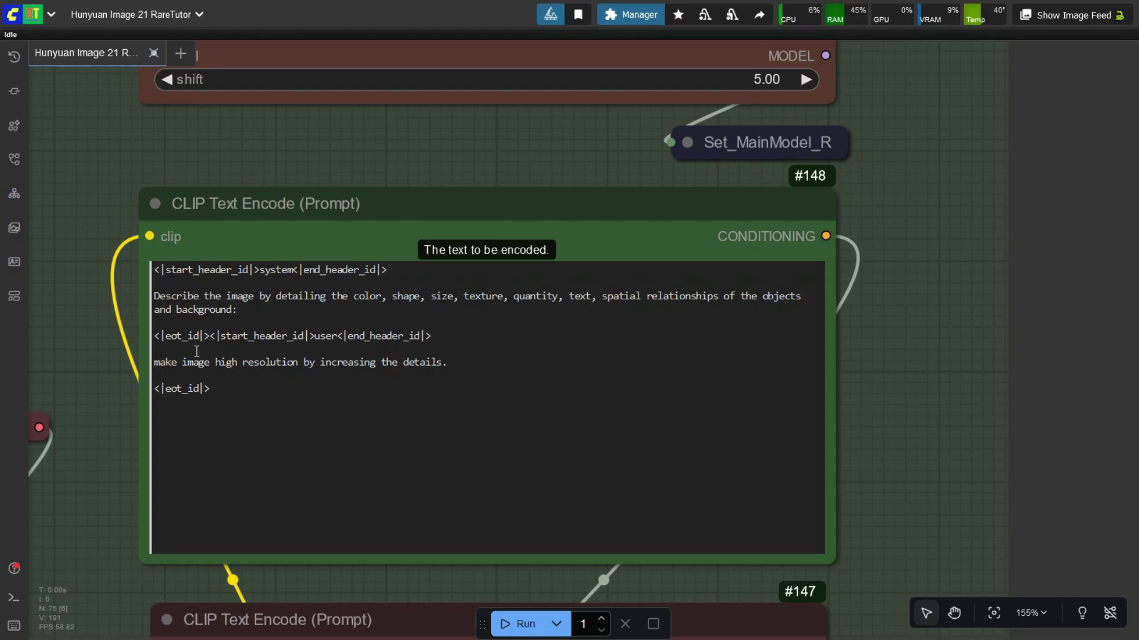
pyautogui.scroll(-9, 197, 352)
pyautogui.moveTo(906, 357); pyautogui.dragTo(900, 481)
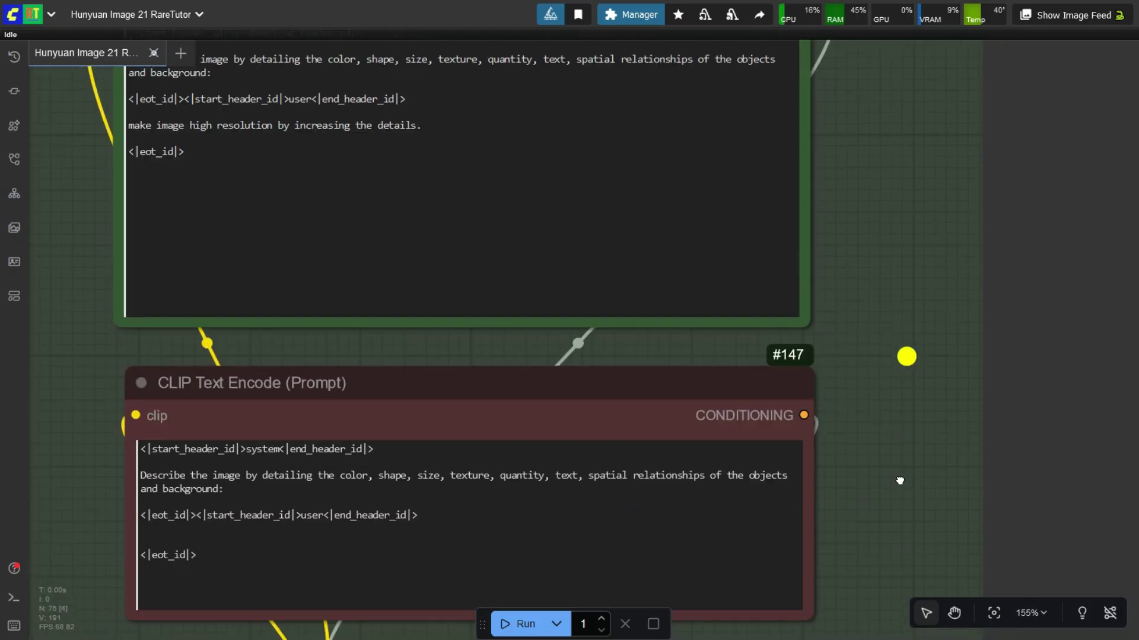
pyautogui.scroll(-2, 768, 498)
pyautogui.scroll(-2, 376, 427)
# Step: Check the HunyuanRefinerLatent noise_augmentation setting and set the refiner KSampler's cfg to 1.0
pyautogui.scroll(2, 373, 510)
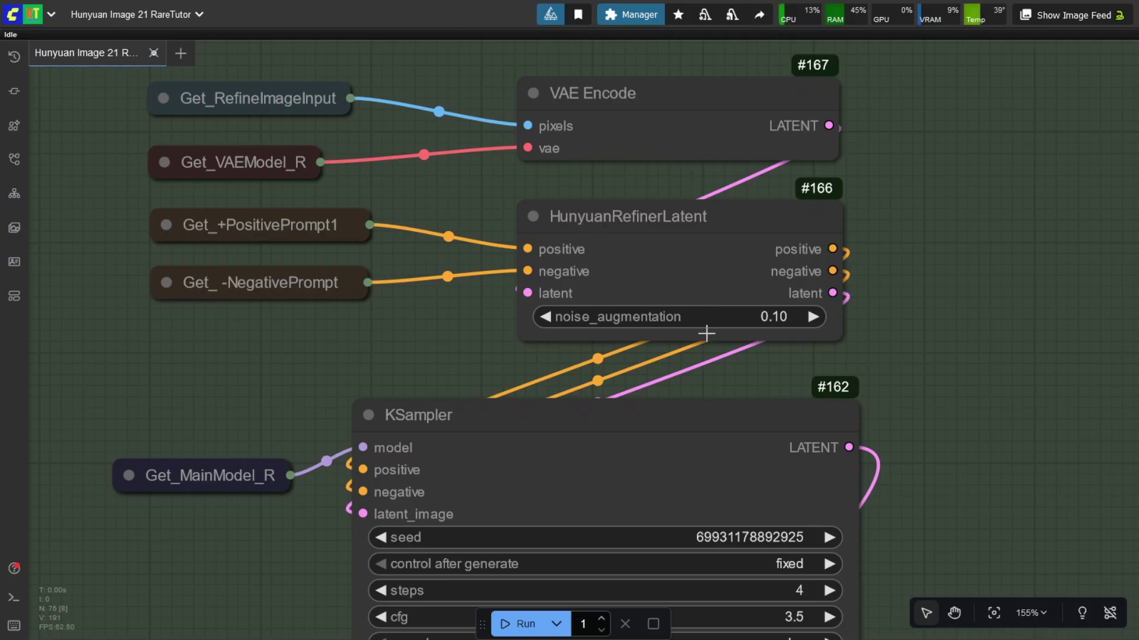
pyautogui.scroll(2, 752, 316)
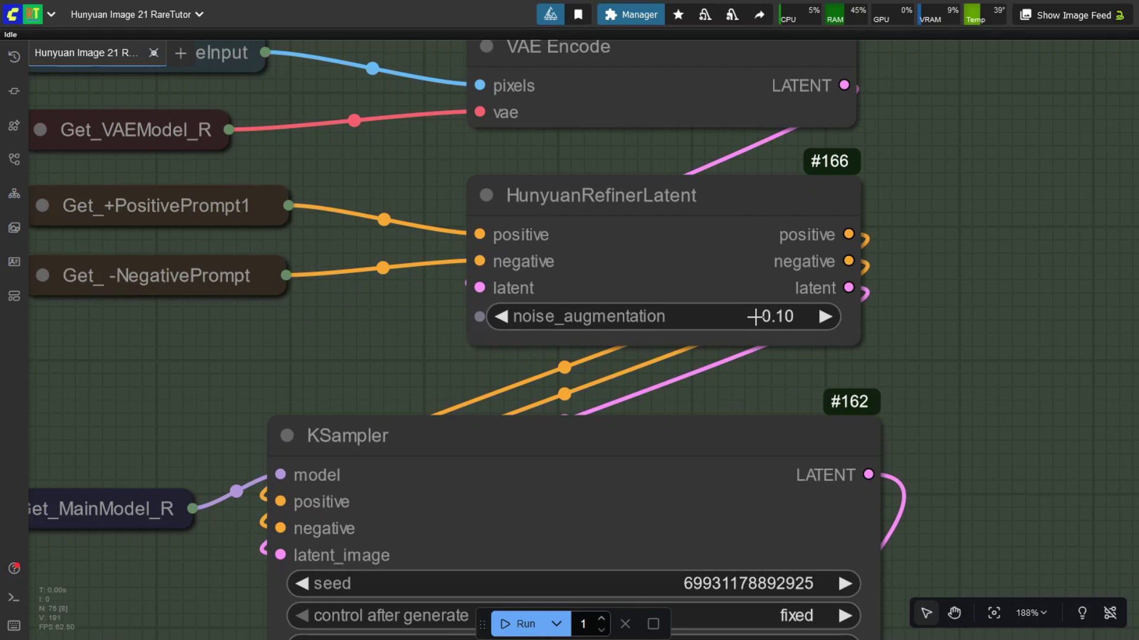
pyautogui.moveTo(950, 359); pyautogui.dragTo(945, 306)
pyautogui.moveTo(970, 438); pyautogui.dragTo(946, 129)
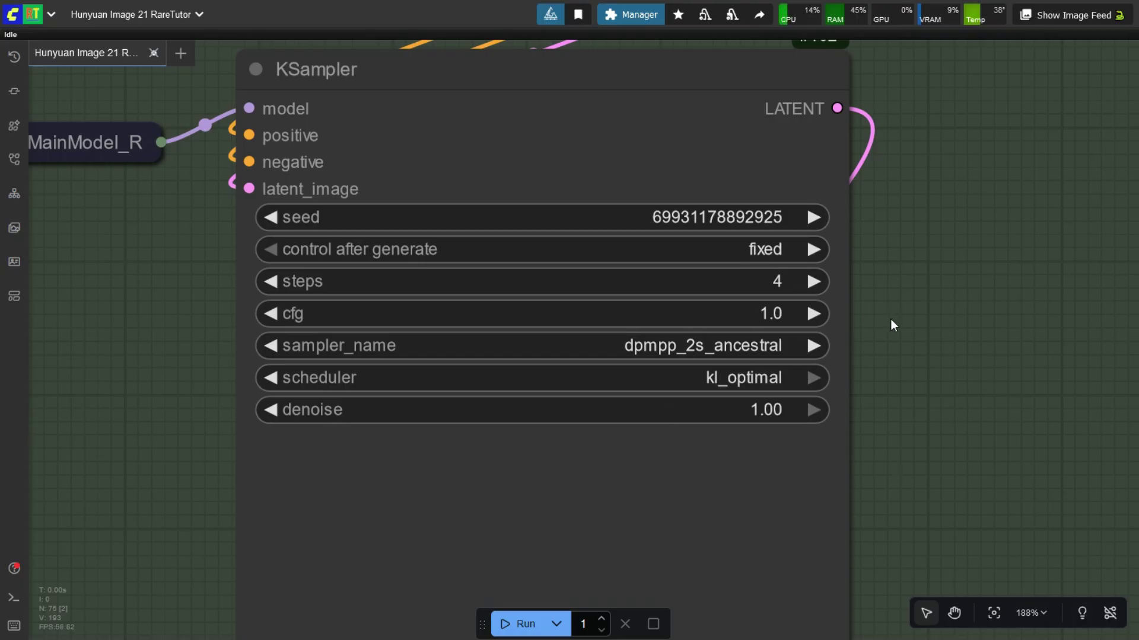
pyautogui.scroll(-1, 922, 285)
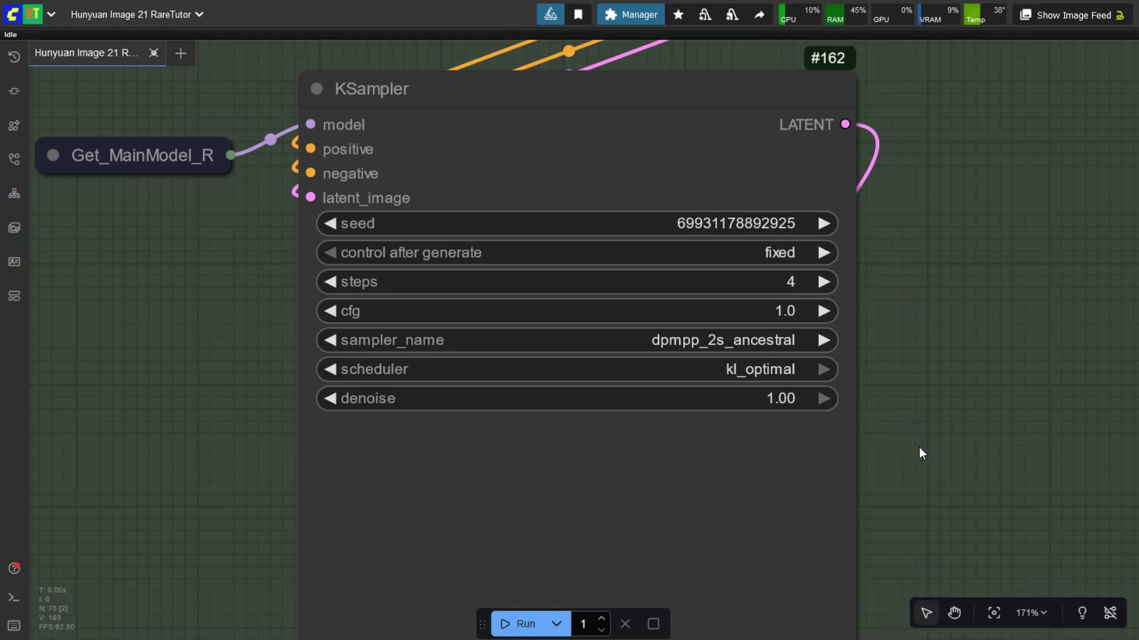
# Step: Run the refiner workflow on the loaded mandrill image
pyautogui.scroll(-20, 919, 453)
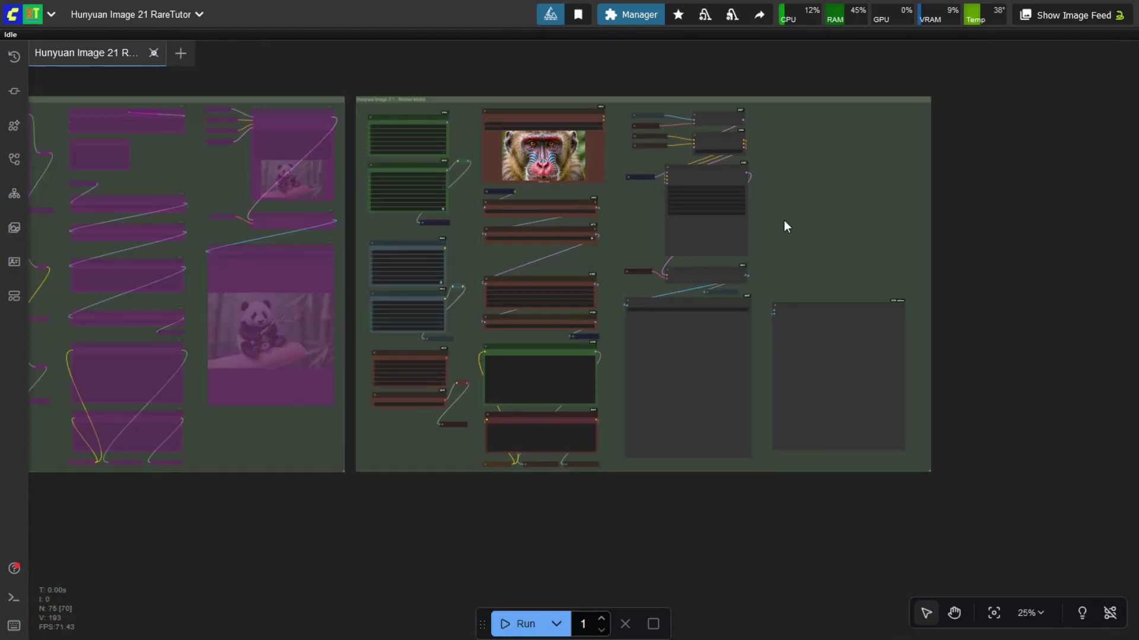
pyautogui.scroll(1, 784, 222)
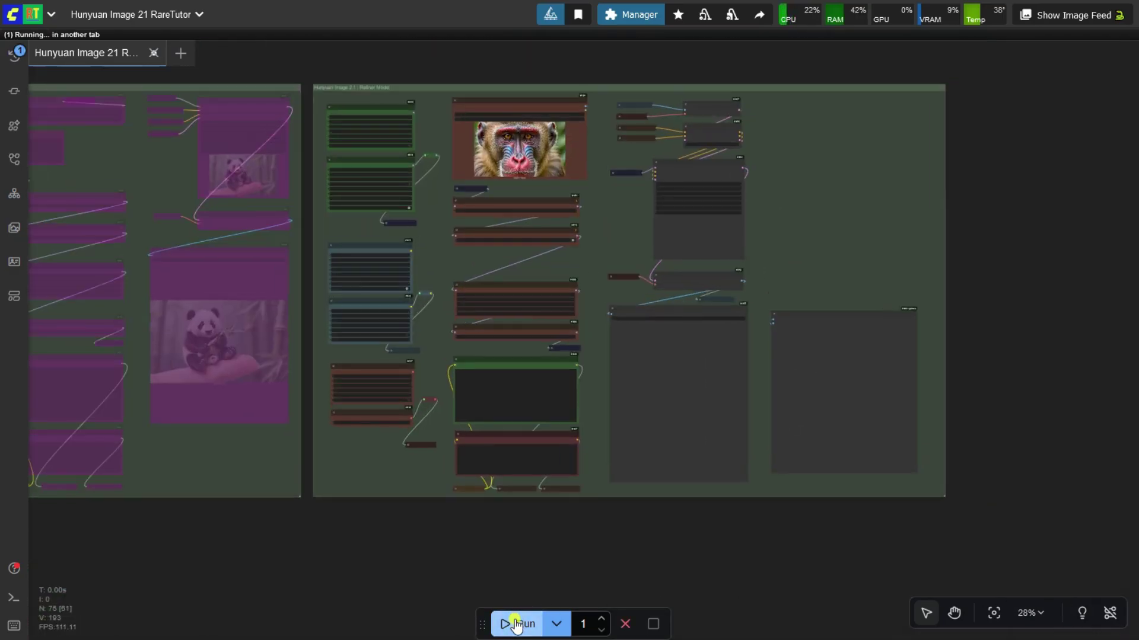
pyautogui.scroll(-3, 993, 372)
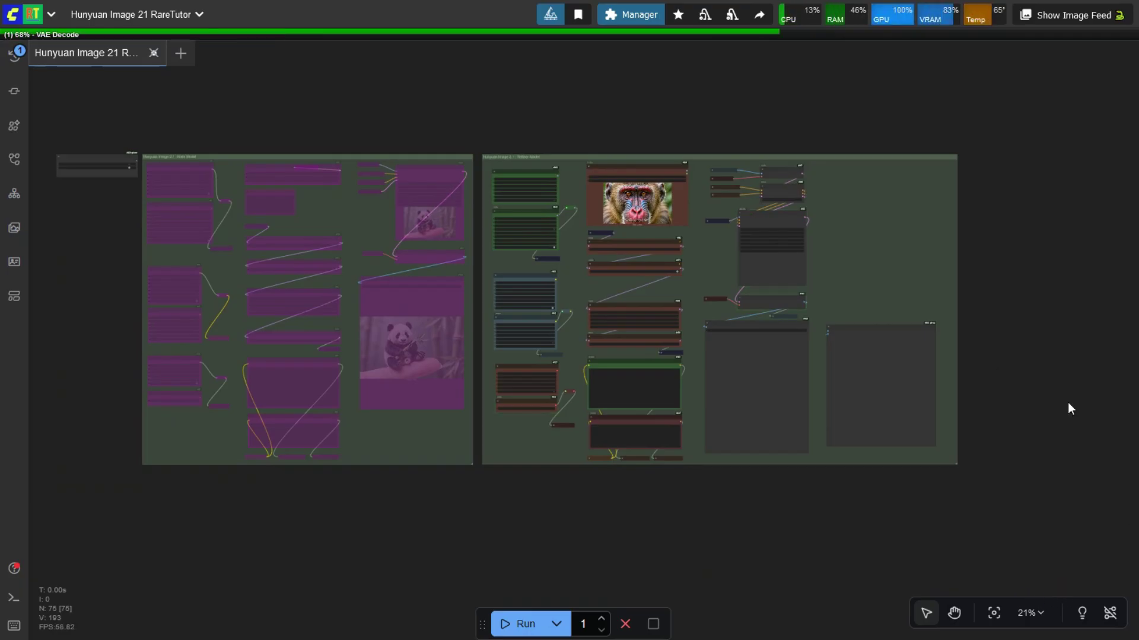
pyautogui.scroll(3, 1067, 403)
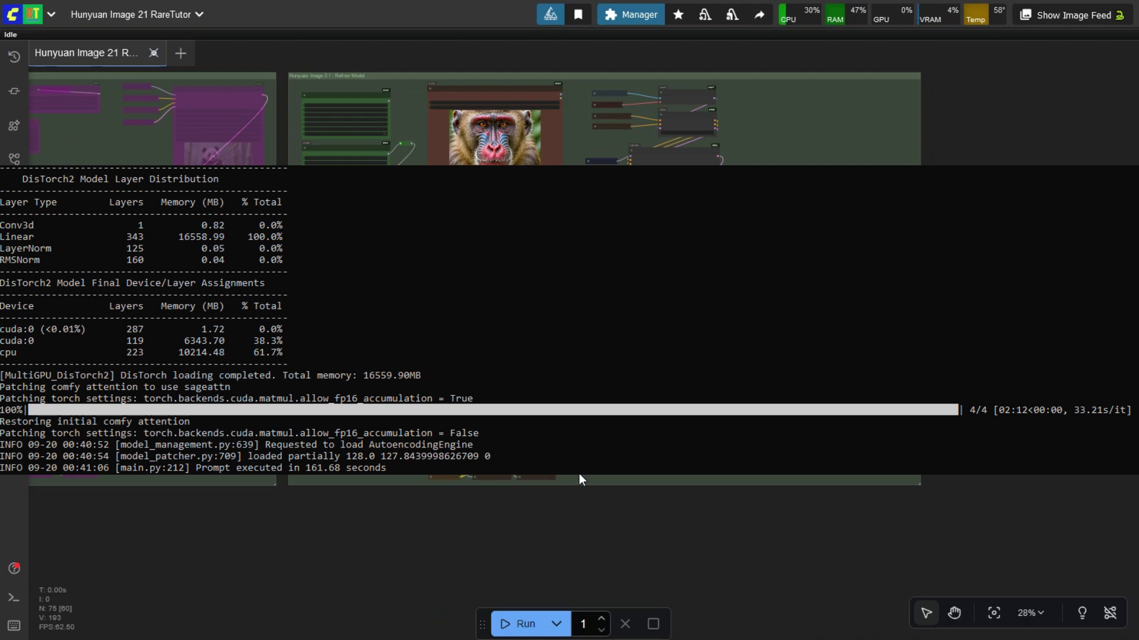
# Step: Examine the refined mandrill in the Save Image preview and compare its fur, eyes and skin with the input in the Image Comparer
pyautogui.scroll(17, 579, 475)
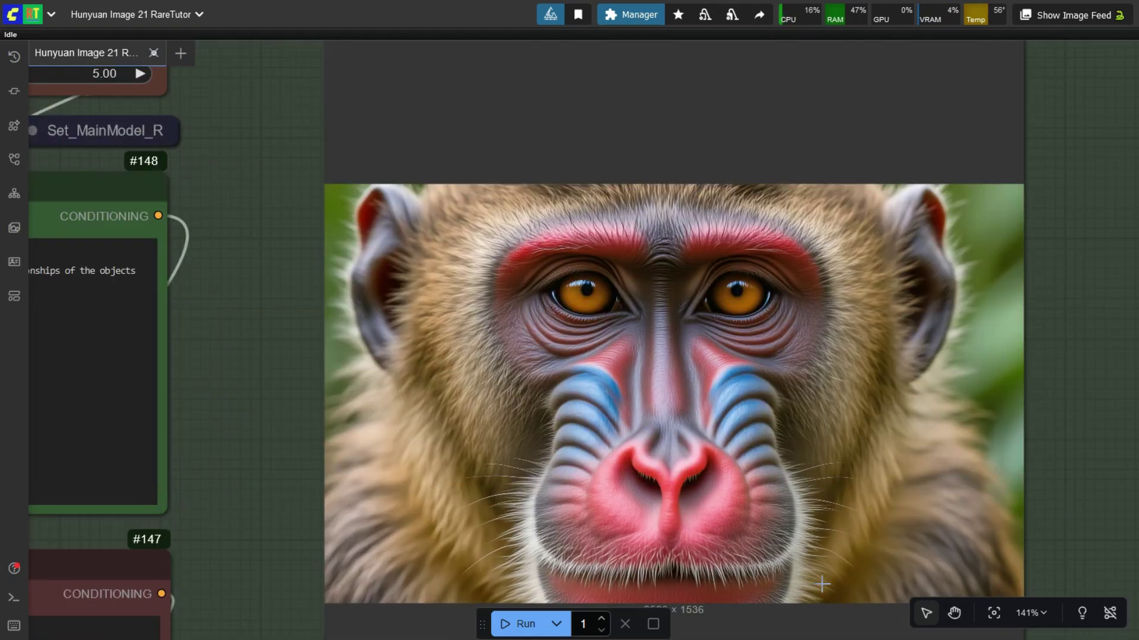
pyautogui.scroll(-10, 403, 287)
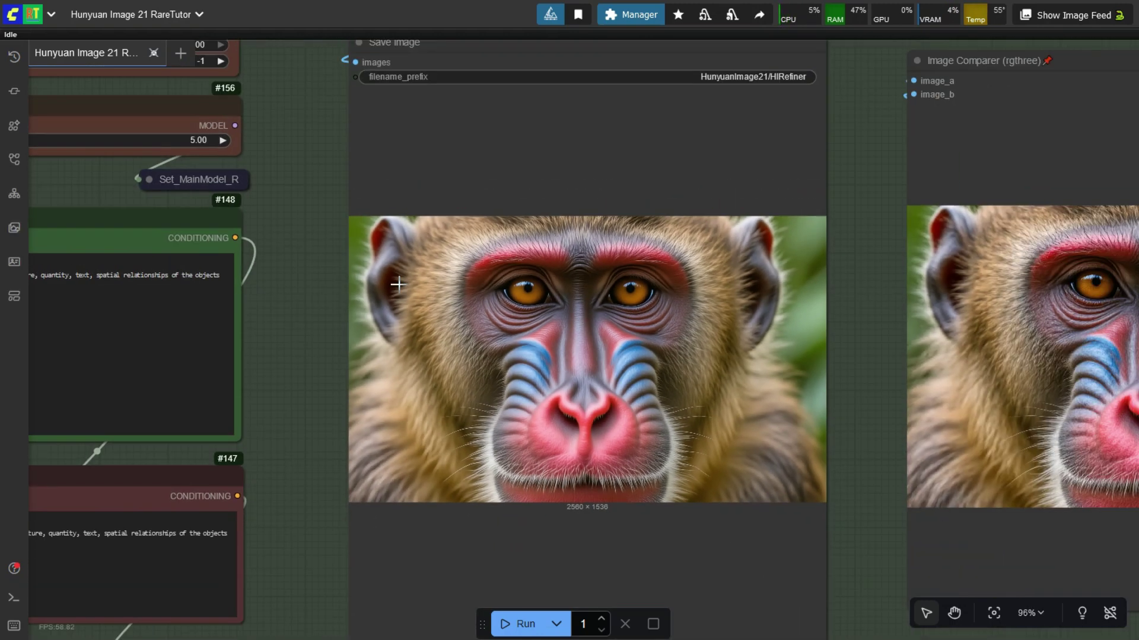
pyautogui.scroll(11, 863, 320)
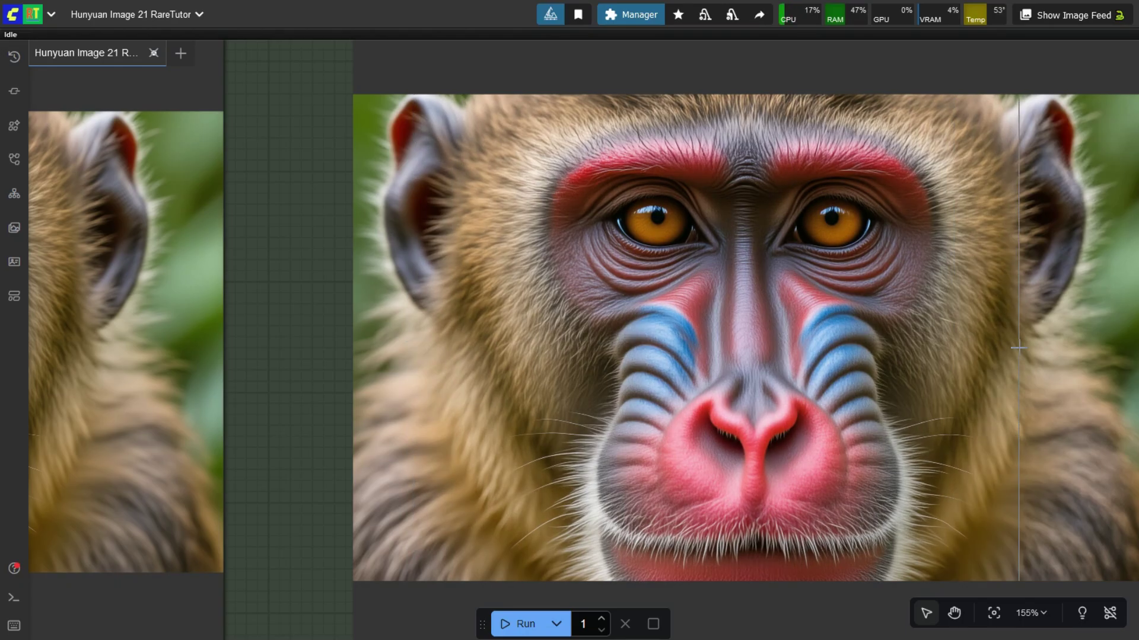
pyautogui.scroll(-2, 1018, 348)
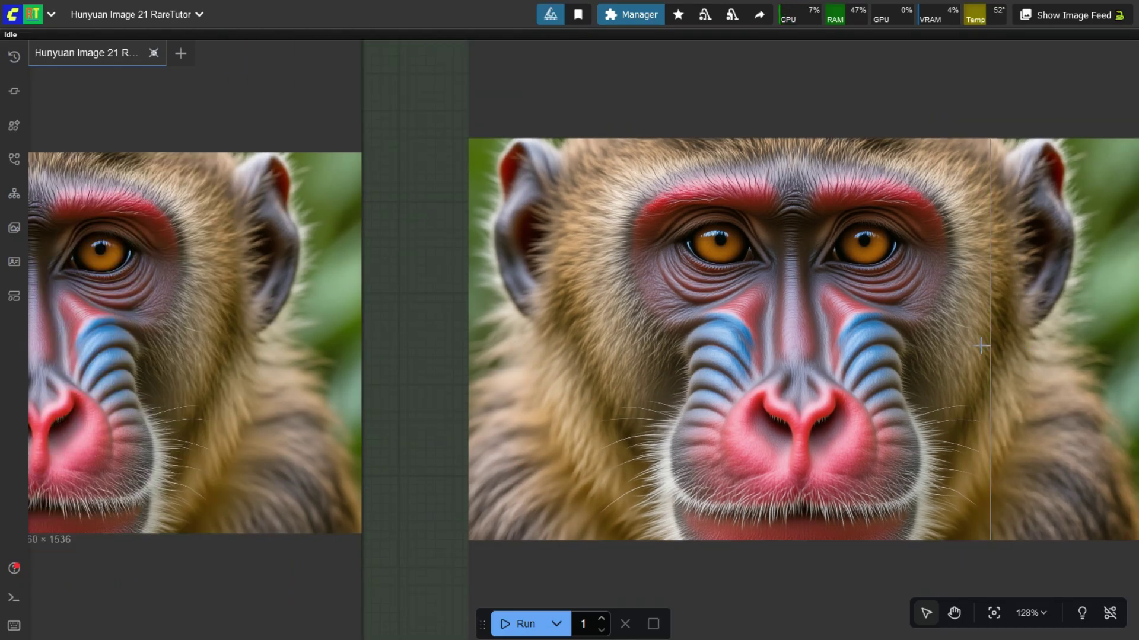
pyautogui.scroll(2, 339, 337)
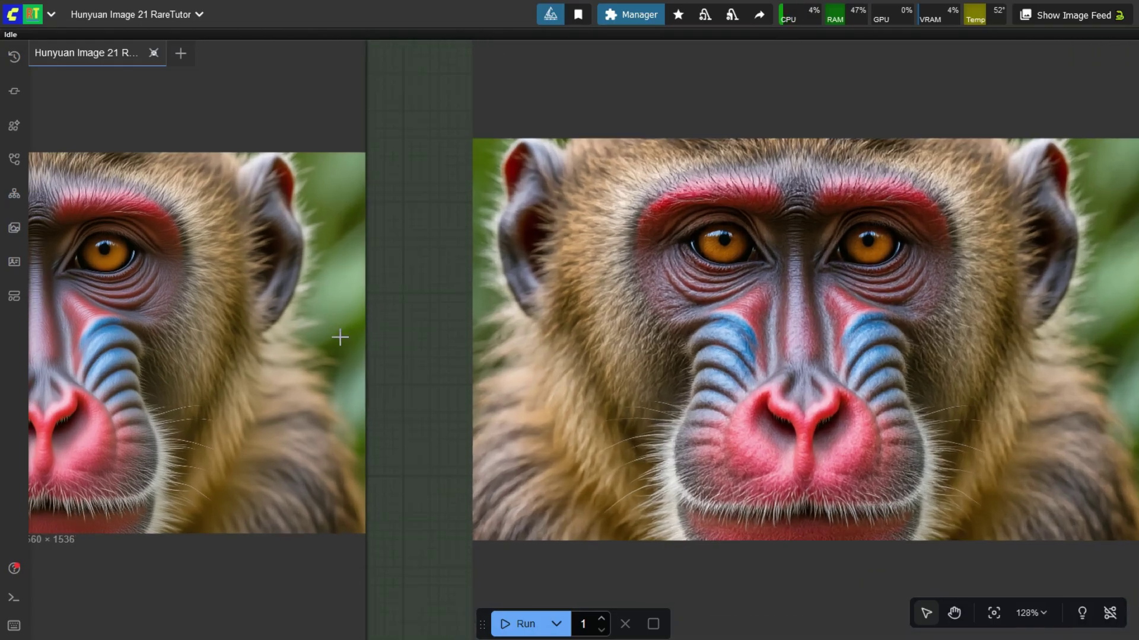
pyautogui.scroll(5, 339, 337)
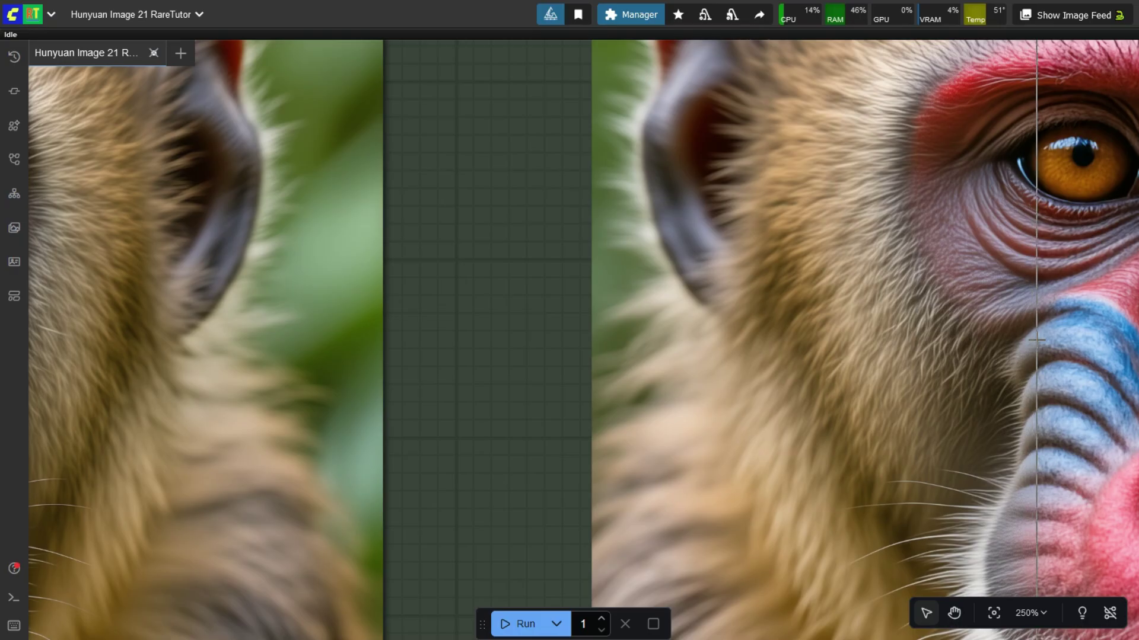
pyautogui.scroll(-8, 380, 338)
pyautogui.scroll(11, 928, 322)
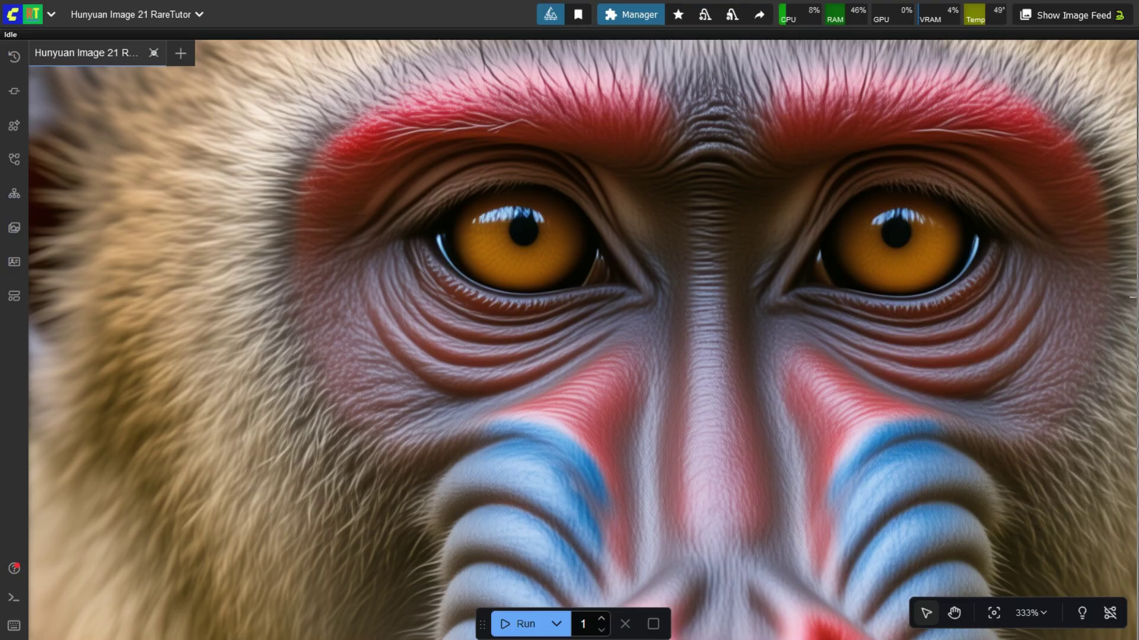
pyautogui.scroll(-3, 178, 254)
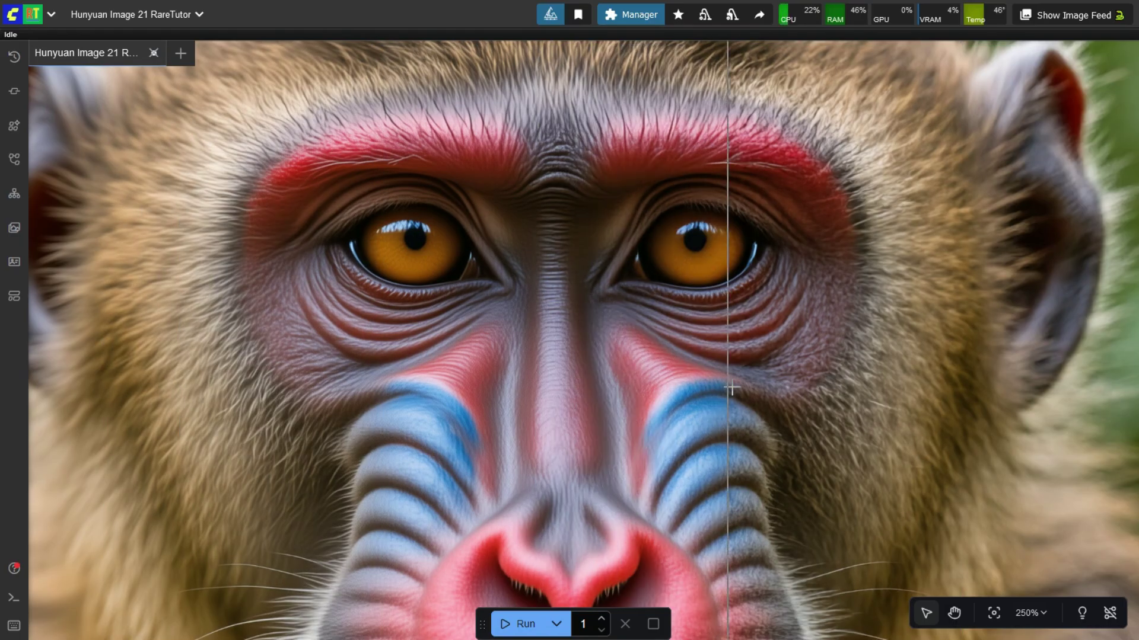
pyautogui.scroll(-8, 1025, 401)
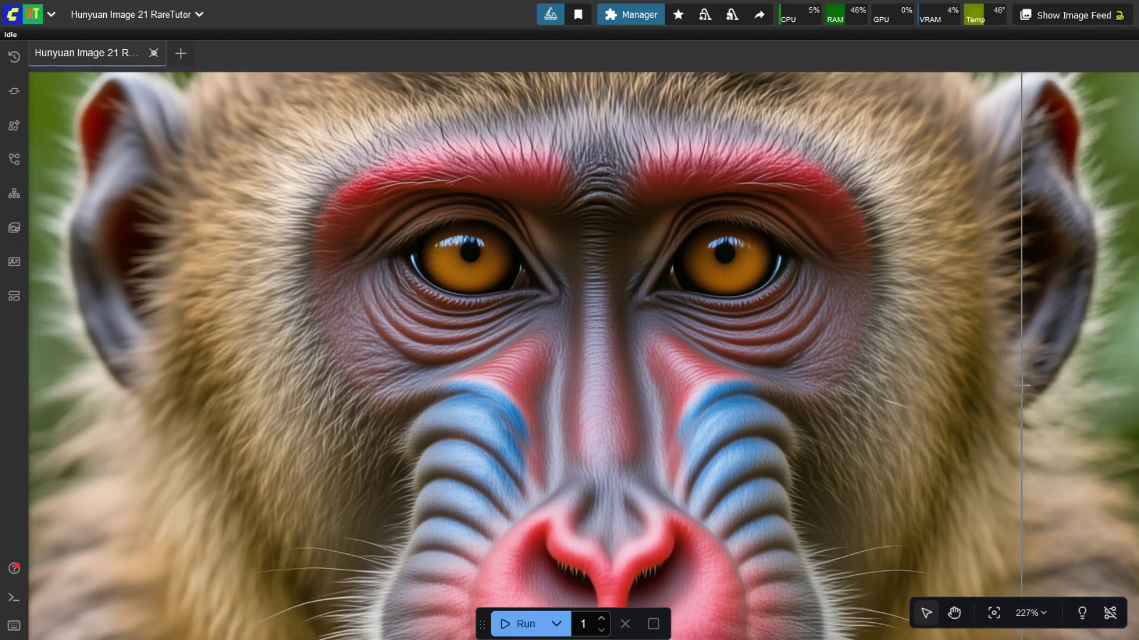
# Step: Compare the input and refined versions of the curly-haired jungle portrait, checking hair, skin and earrings up close in the Image Comparer
pyautogui.scroll(2, 1025, 383)
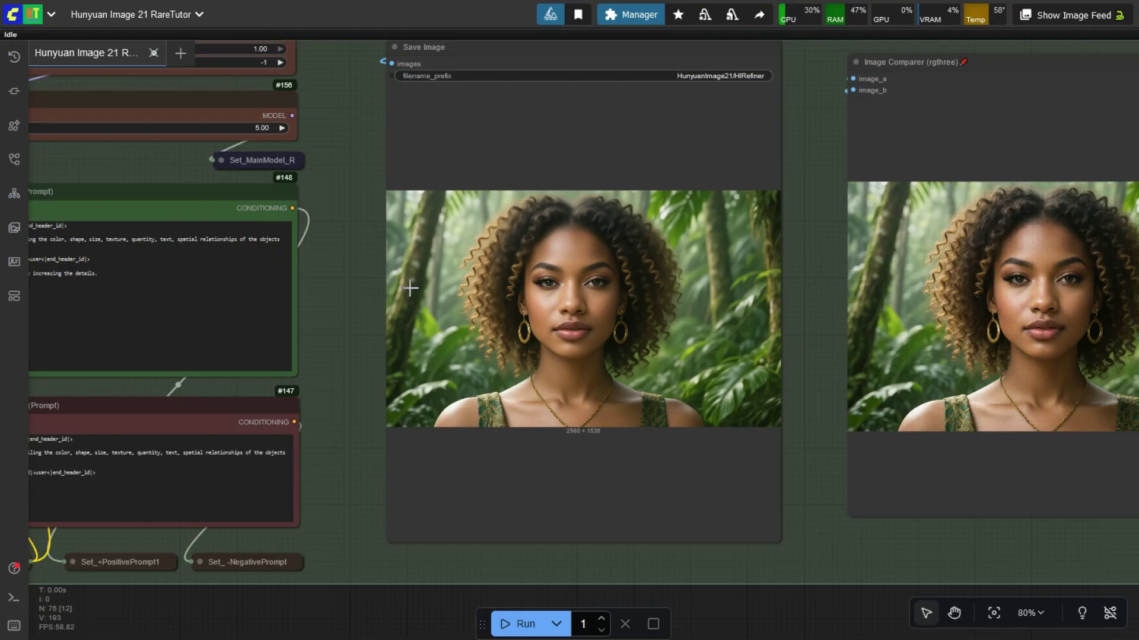
pyautogui.scroll(-3, 407, 287)
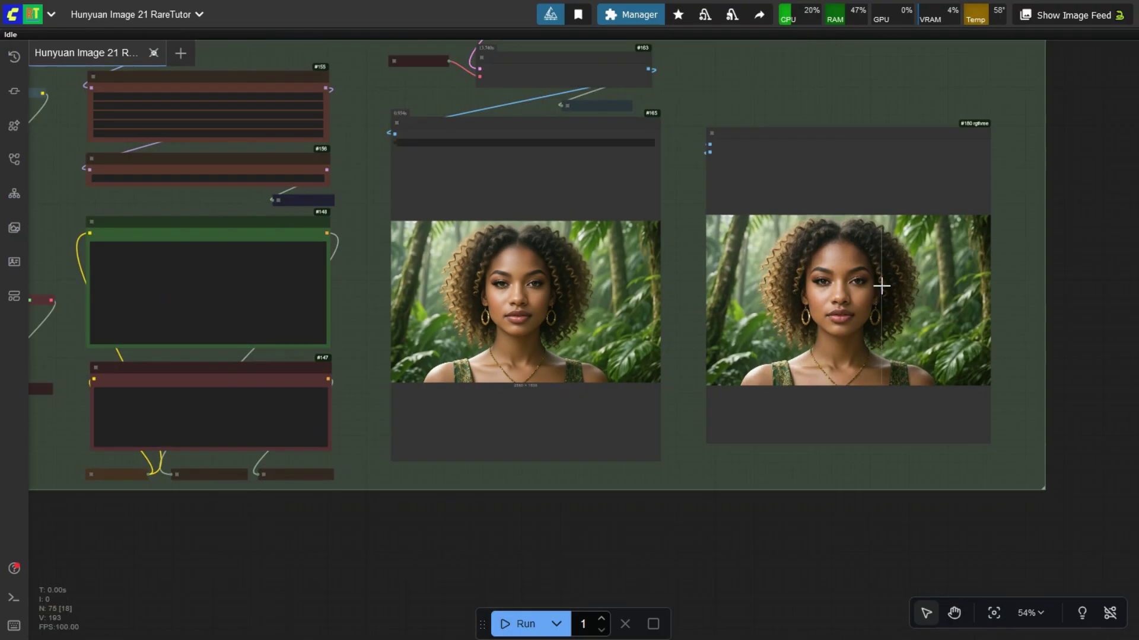
pyautogui.scroll(5, 887, 284)
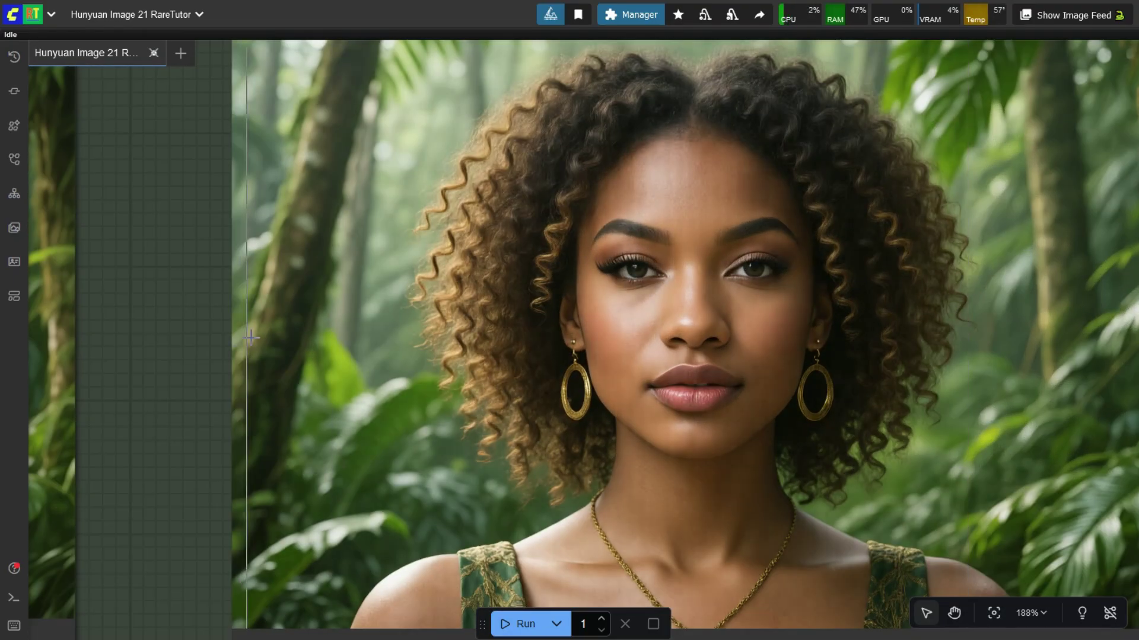
pyautogui.scroll(2, 251, 338)
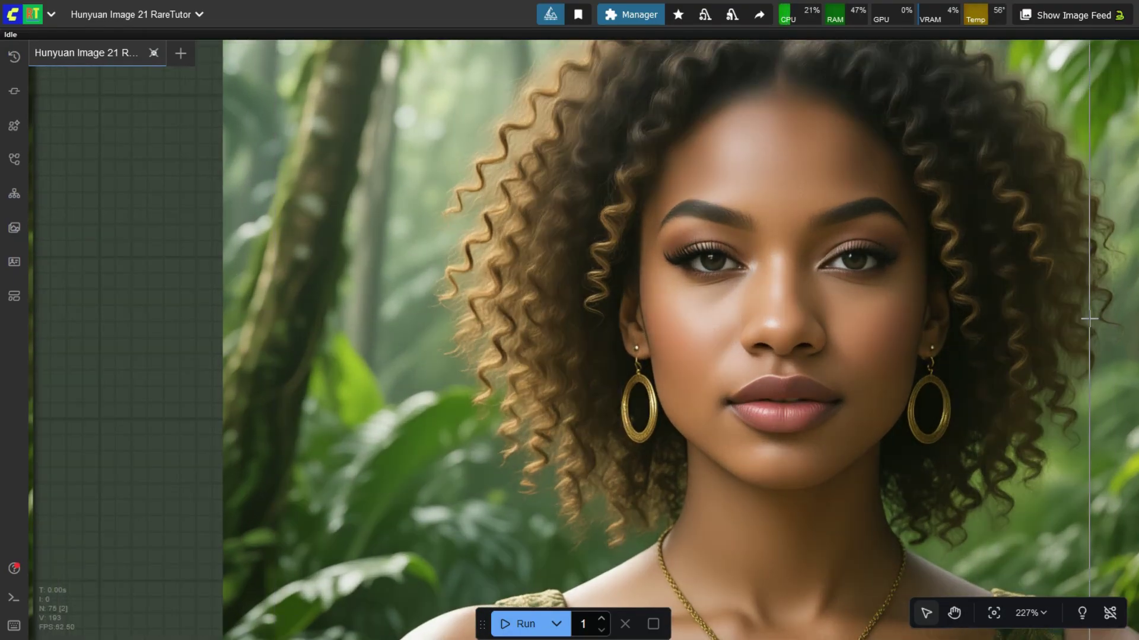
pyautogui.scroll(-5, 783, 290)
pyautogui.scroll(7, 784, 290)
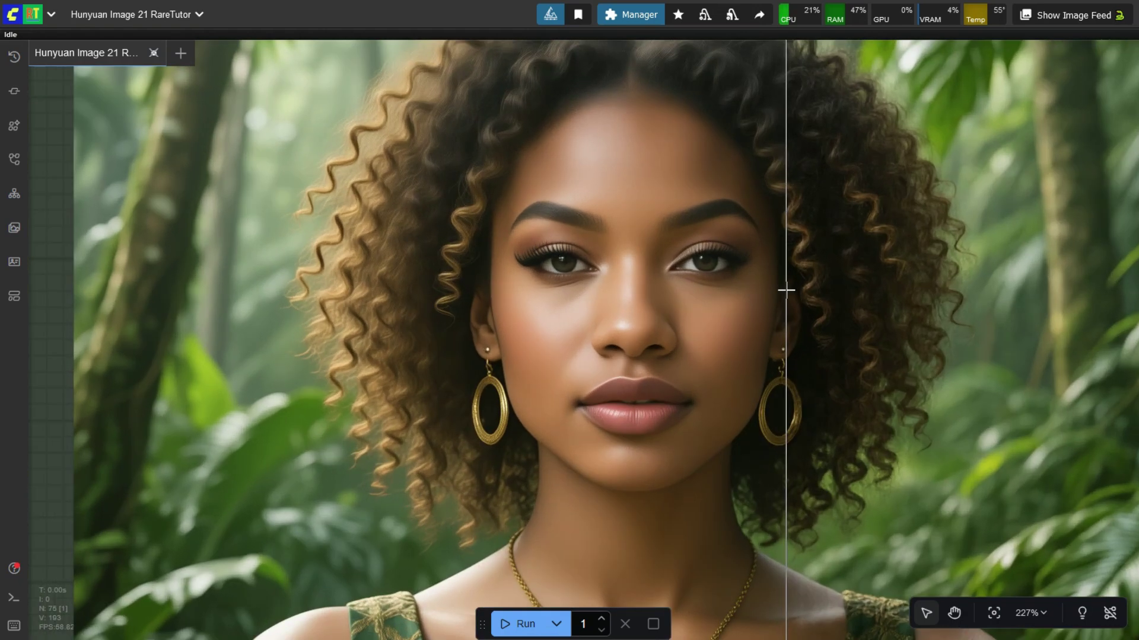
pyautogui.scroll(2, 323, 301)
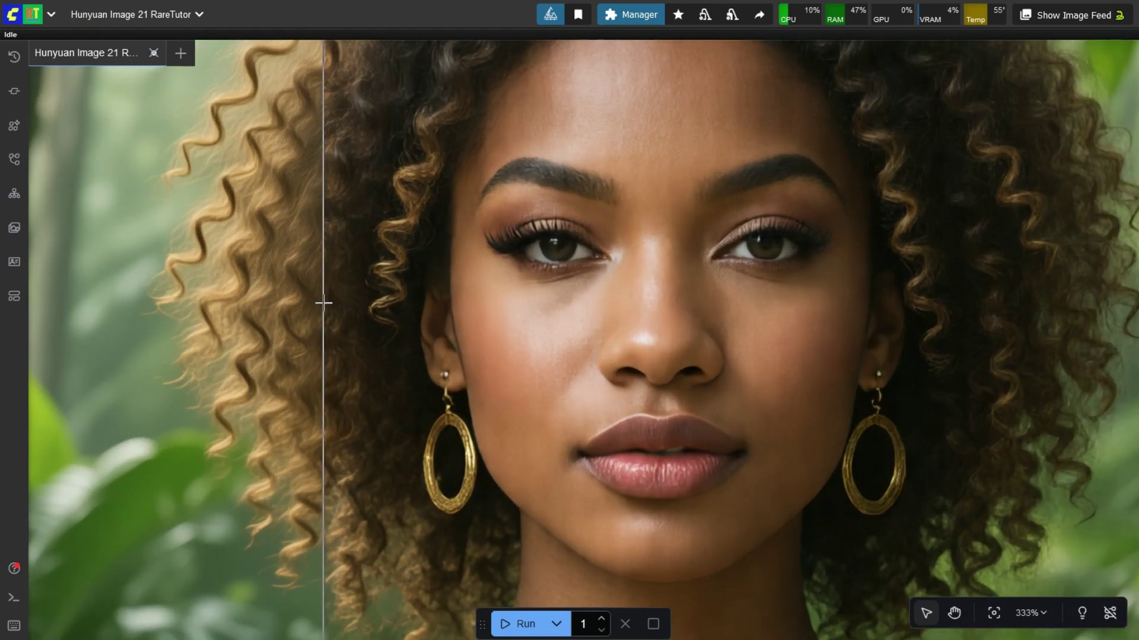
pyautogui.scroll(-2, 289, 299)
pyautogui.scroll(2, 772, 288)
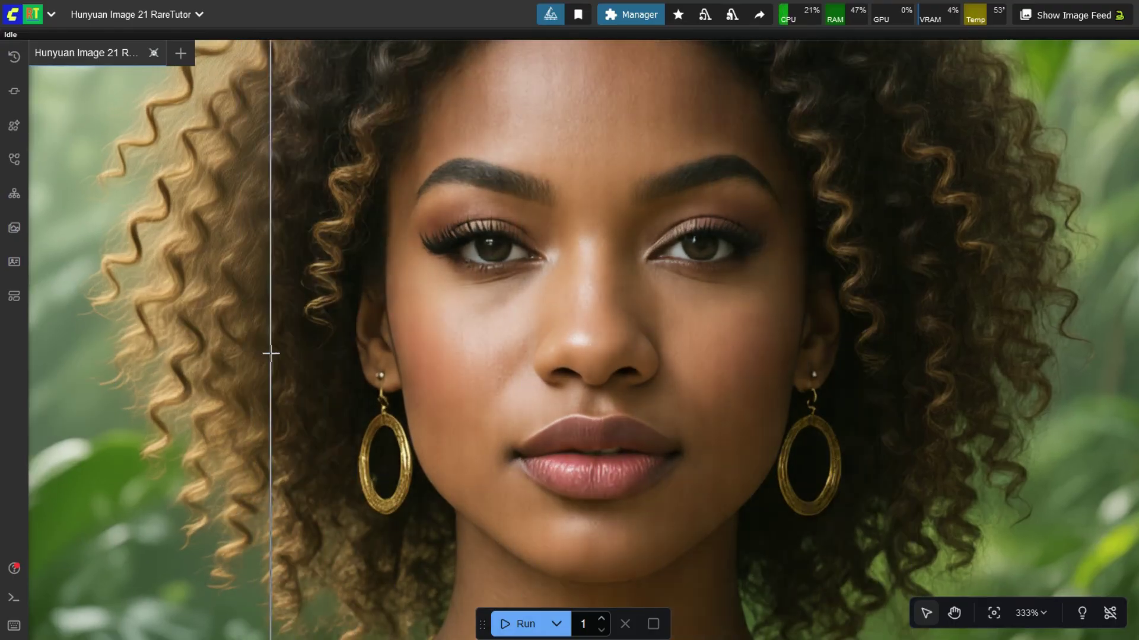
pyautogui.scroll(1, 1061, 353)
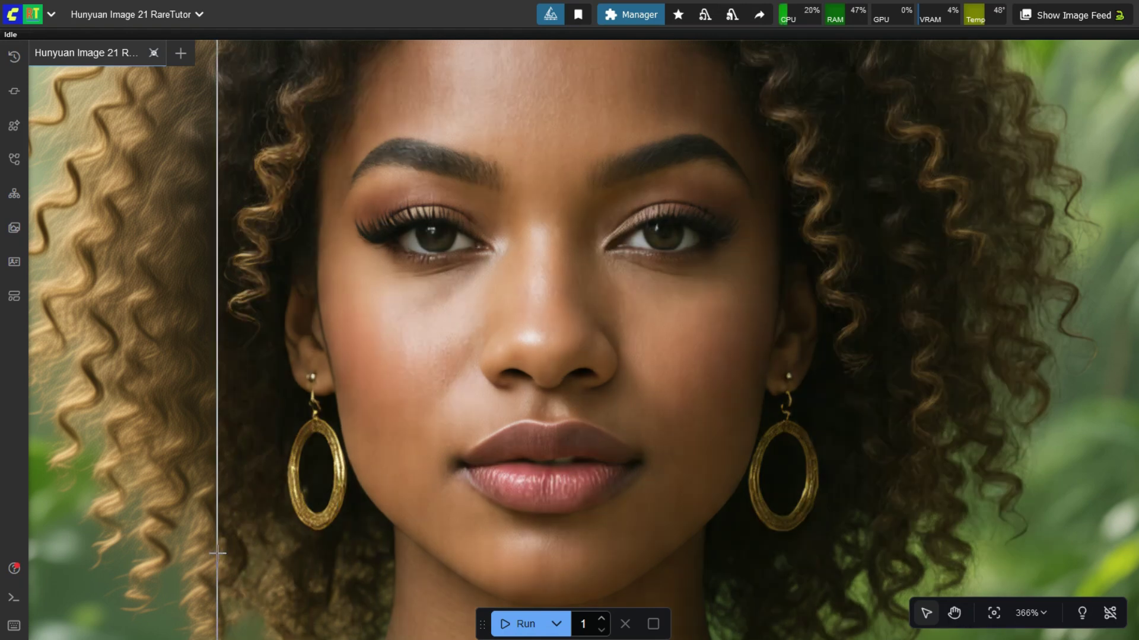
pyautogui.scroll(-10, 765, 417)
pyautogui.scroll(-3, 522, 262)
pyautogui.scroll(3, 529, 381)
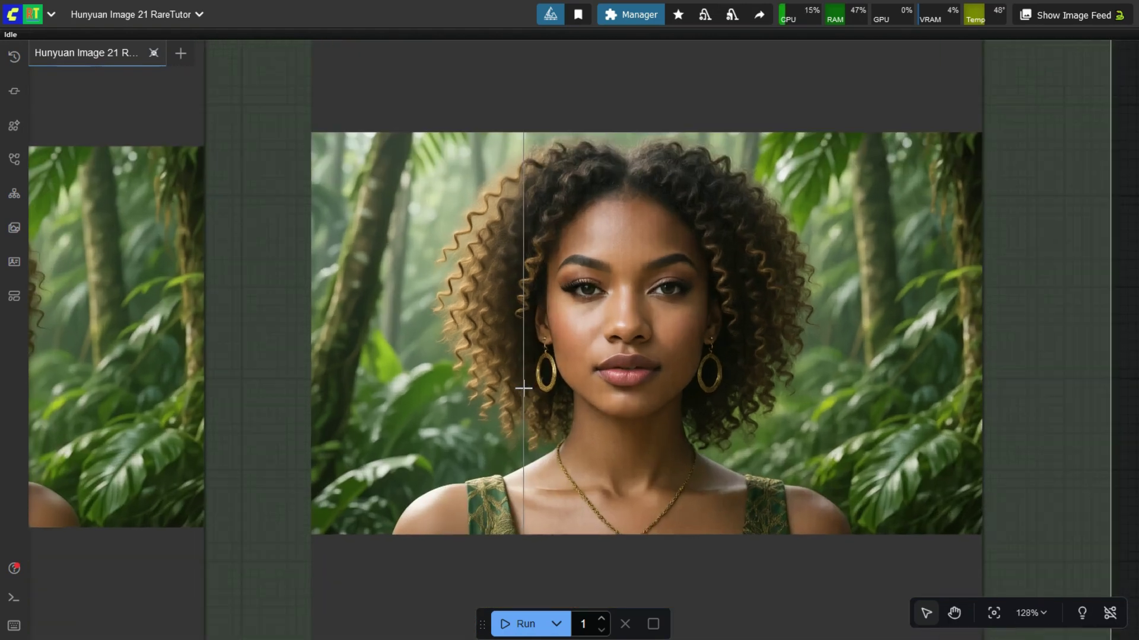
# Step: Compare the input and refined versions of the painted blonde woman, checking her face, hair and dress in the Image Comparer
pyautogui.scroll(1, 920, 442)
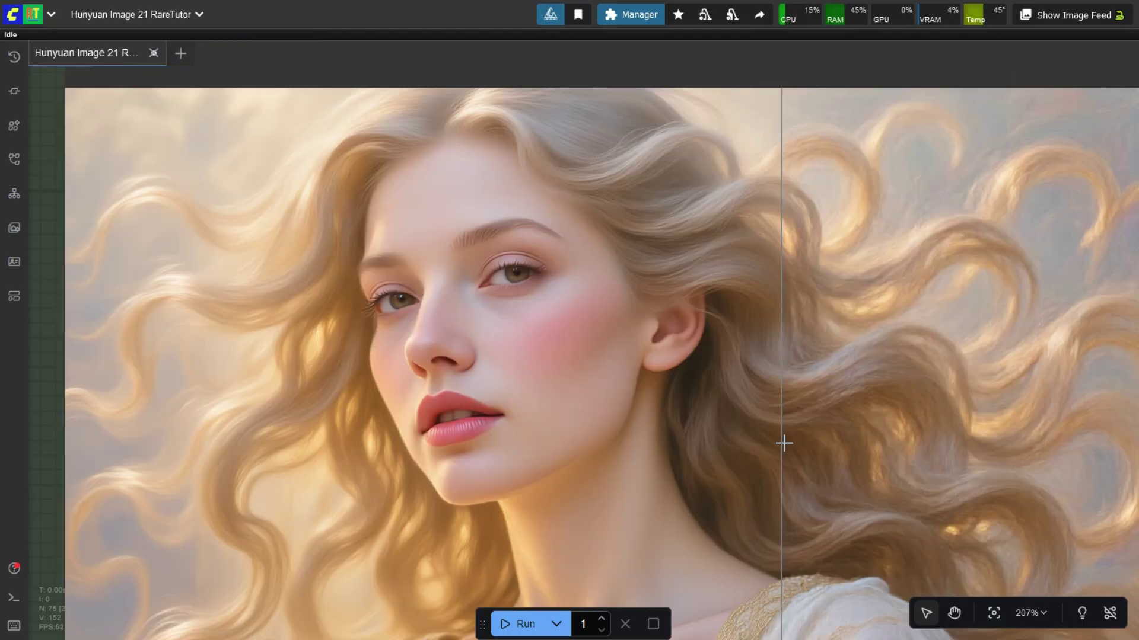
pyautogui.scroll(3, 770, 445)
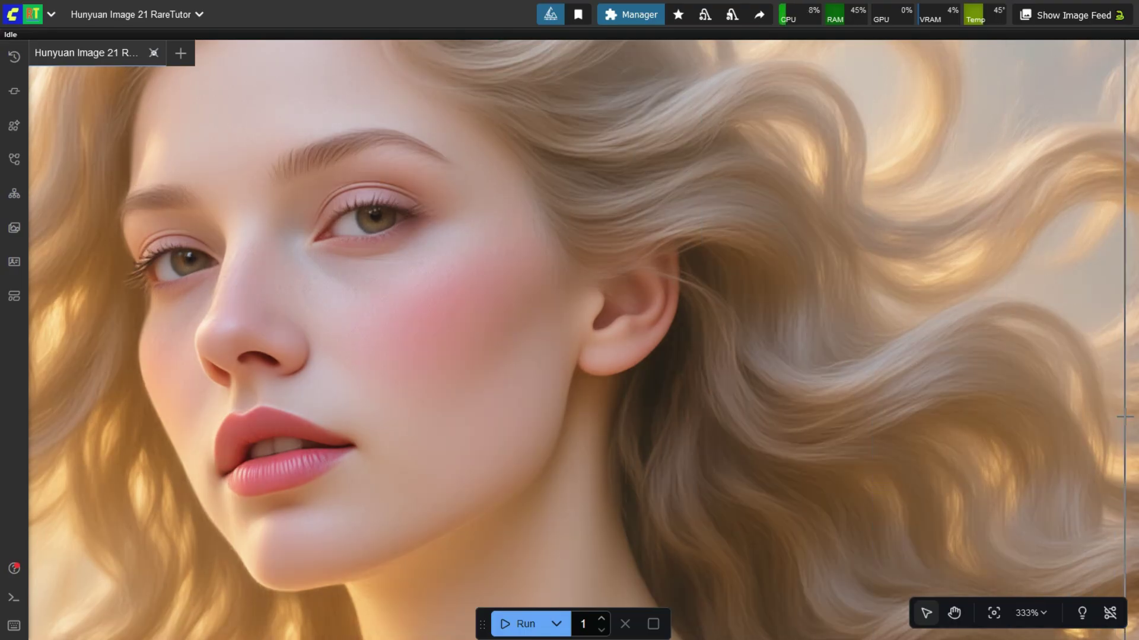
pyautogui.scroll(-1, 1125, 416)
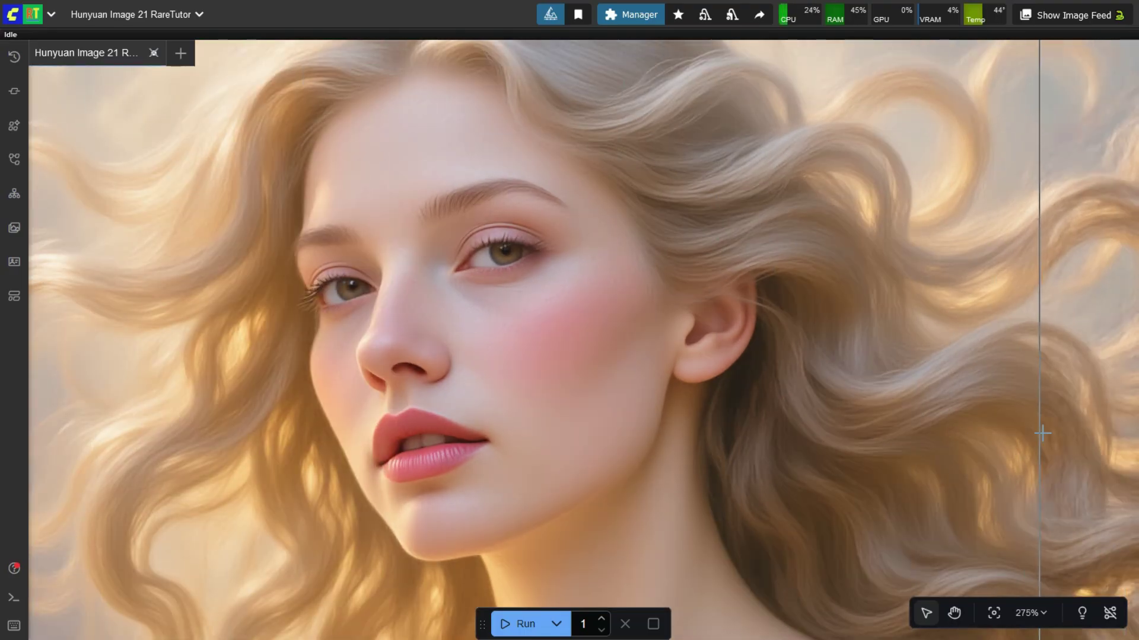
pyautogui.scroll(-1, 1042, 434)
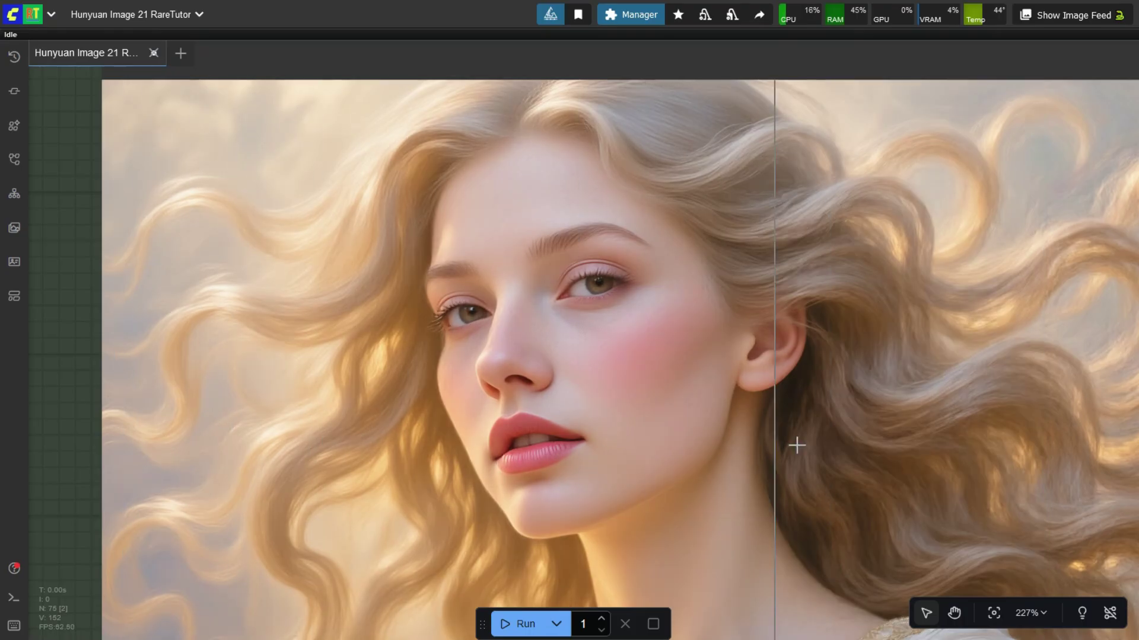
pyautogui.scroll(-5, 1027, 439)
pyautogui.scroll(6, 864, 356)
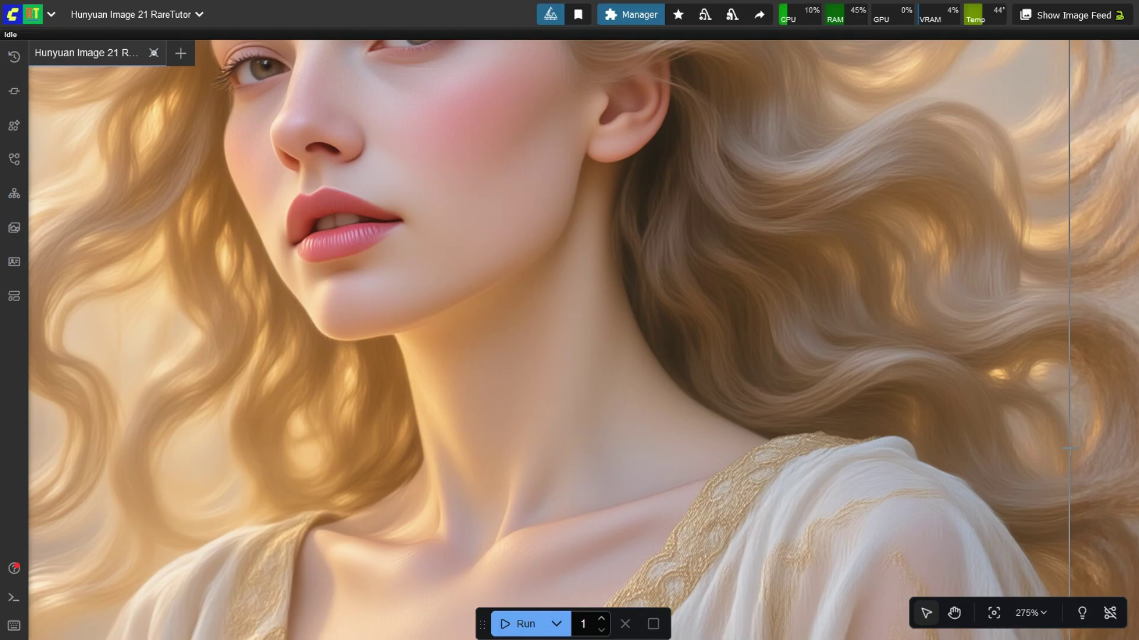
pyautogui.scroll(-3, 605, 452)
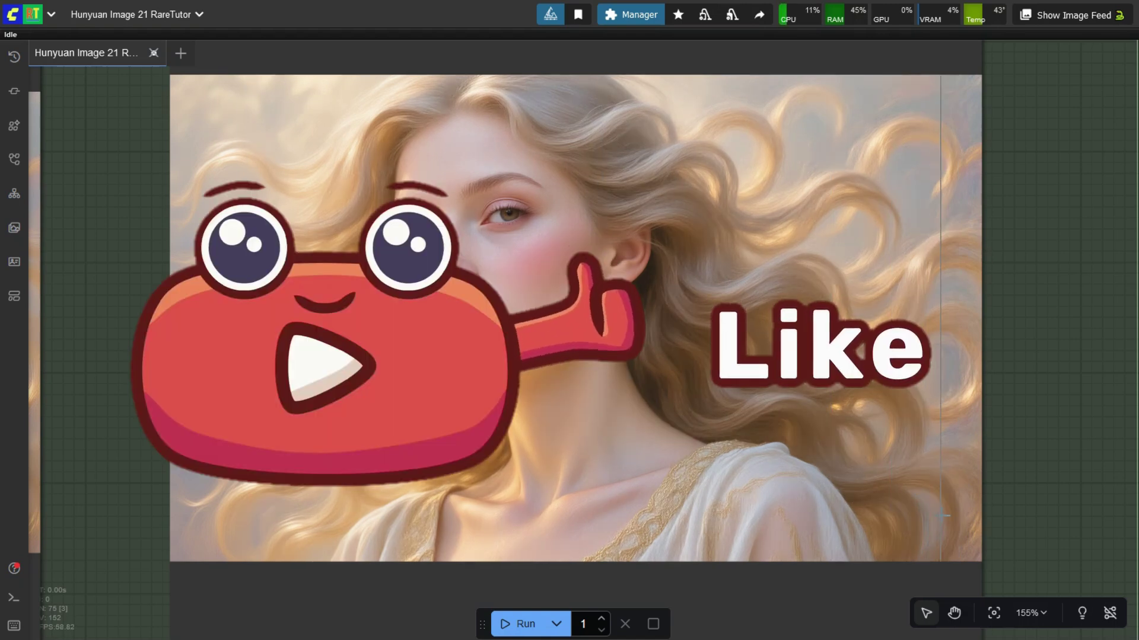
pyautogui.scroll(-12, 938, 507)
pyautogui.scroll(-6, 937, 505)
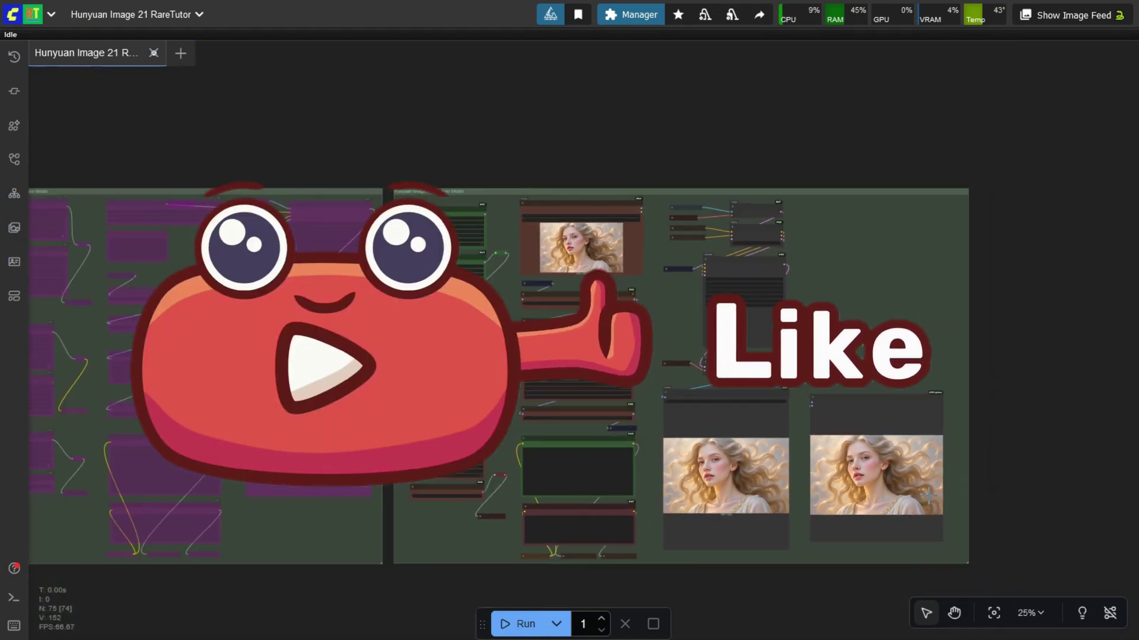